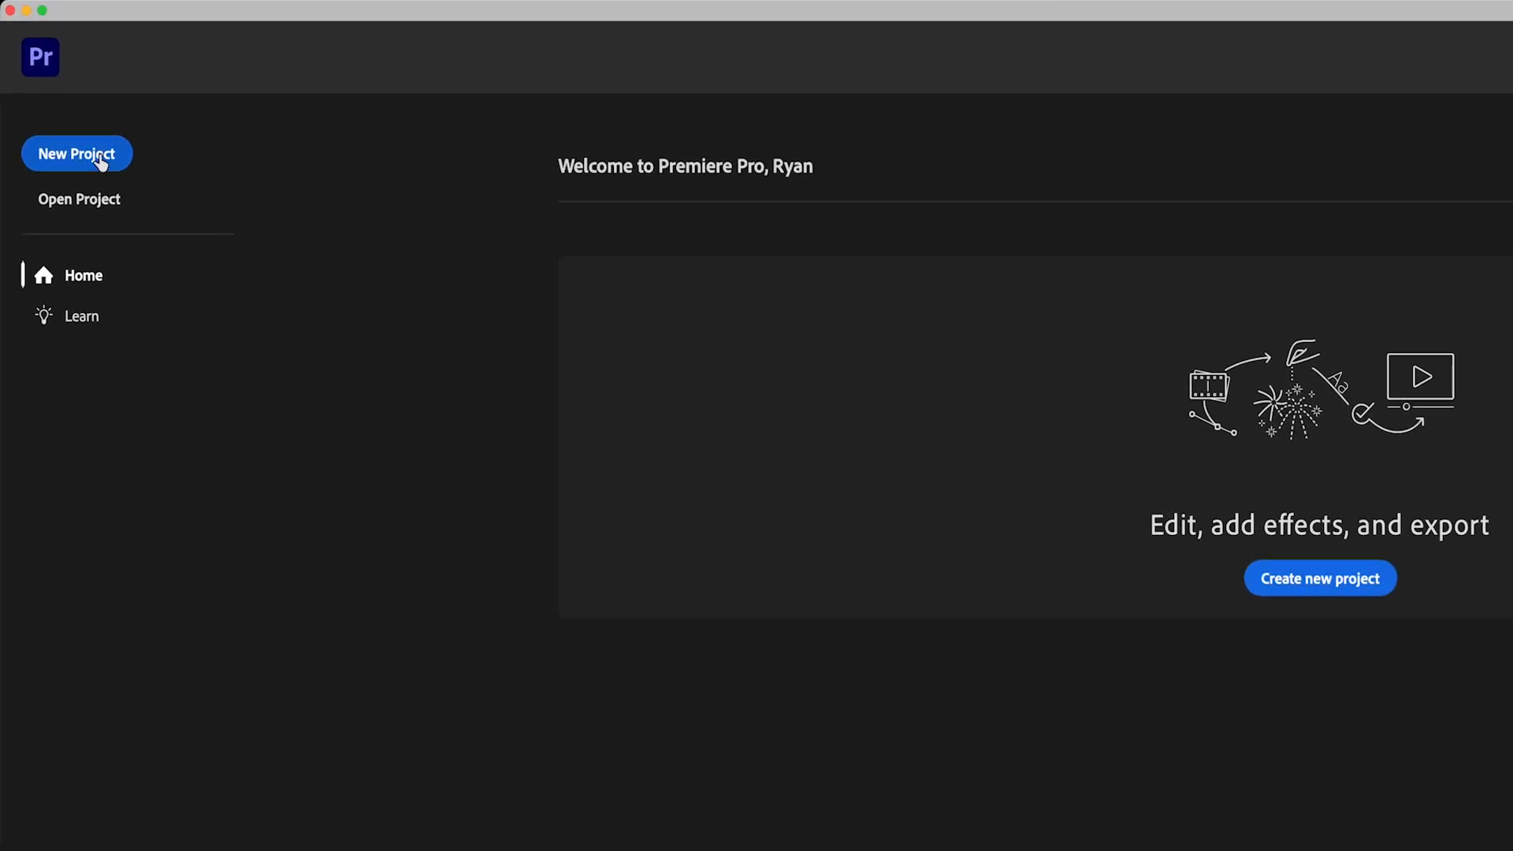
Step: Create a new project named "Premiere Begginer" in /Volumes/T7 with no template and import mode skipped
click(101, 163)
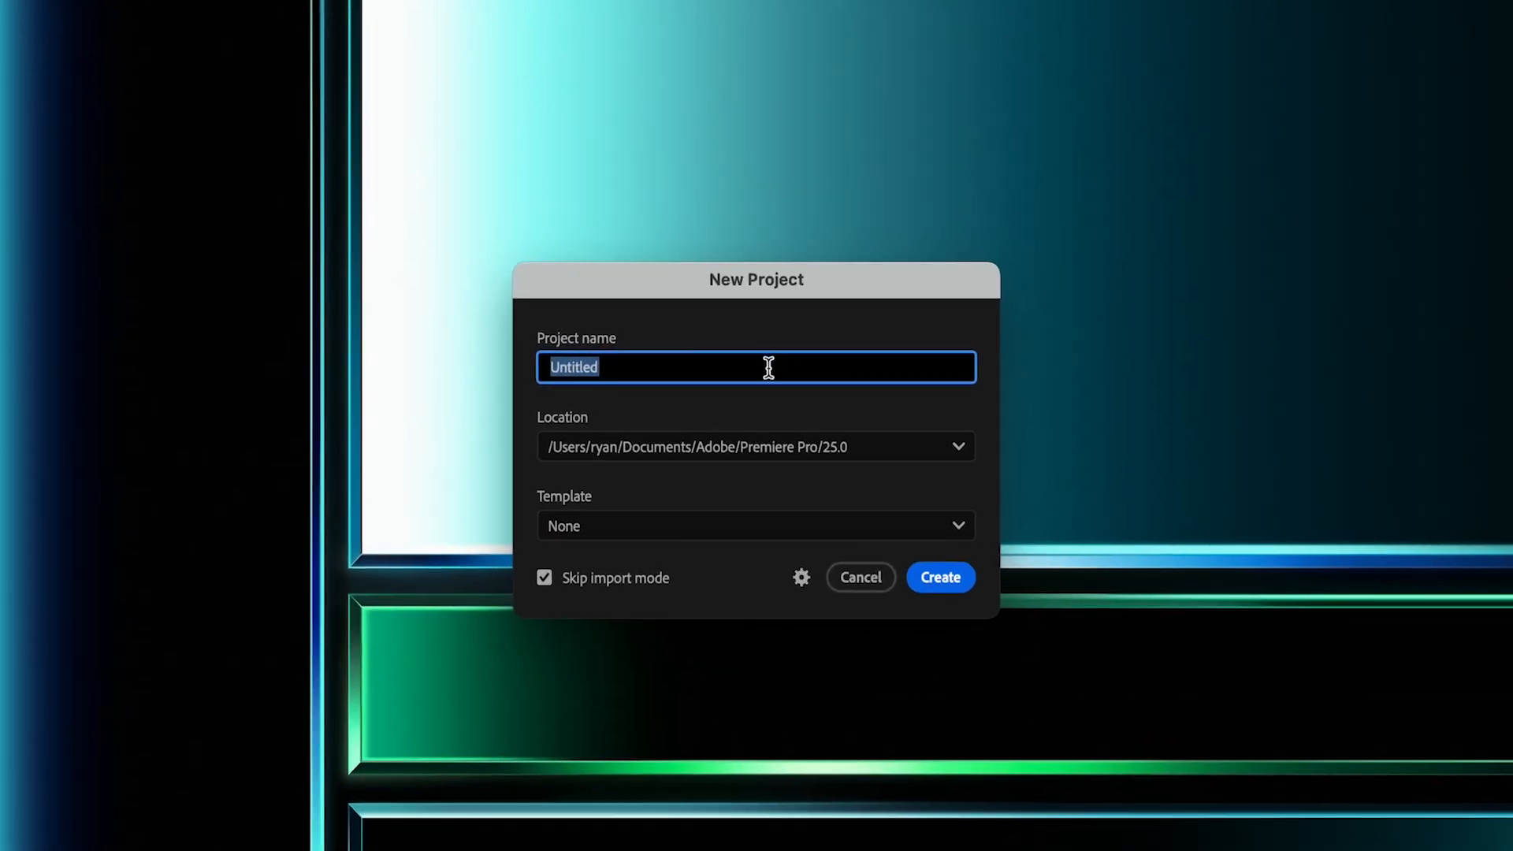
text(Premiere Beginner)
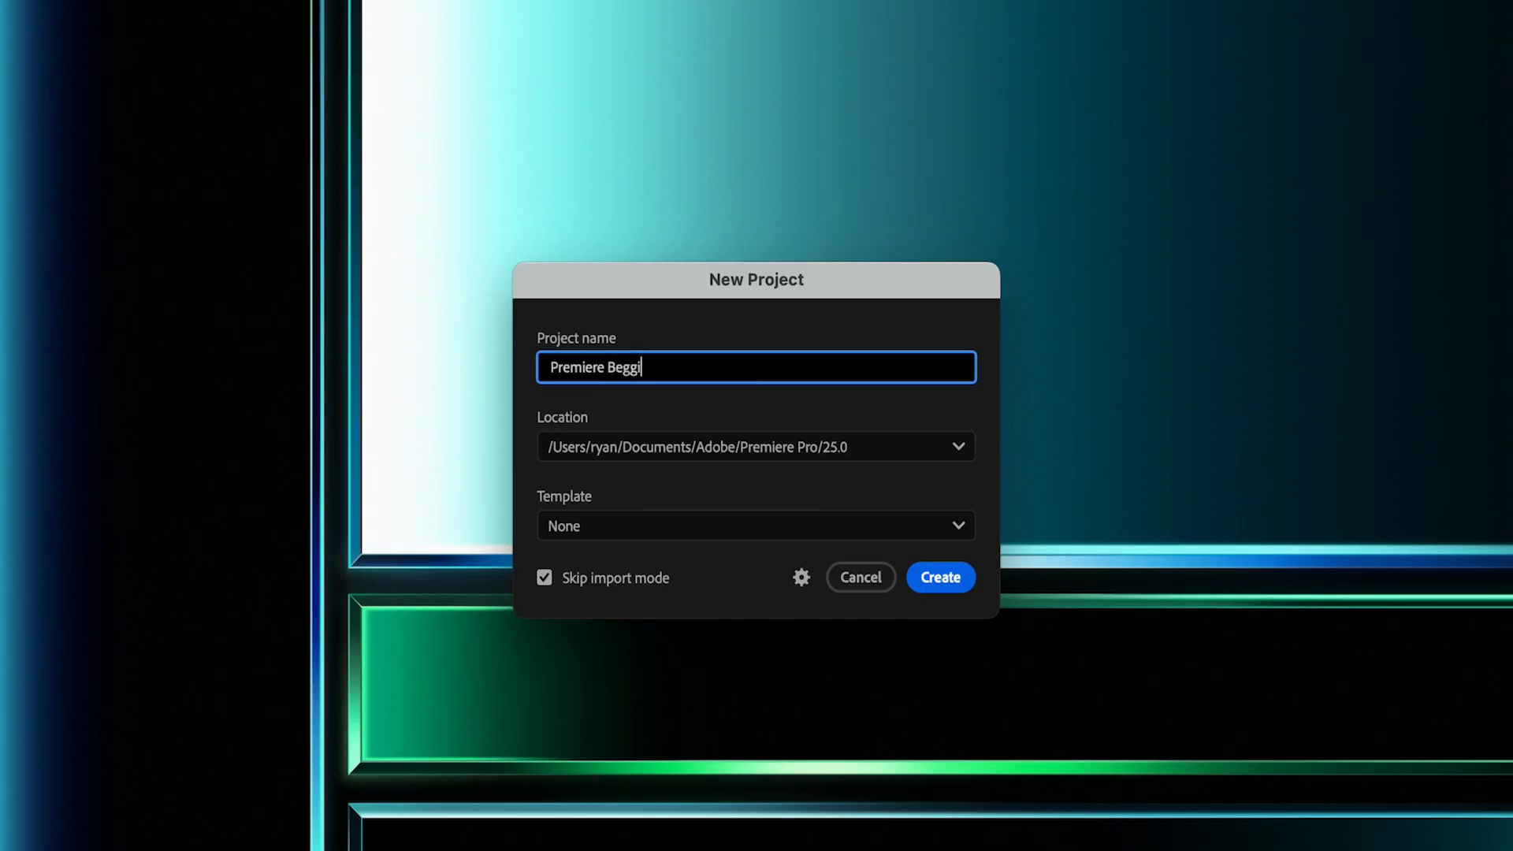
click(825, 444)
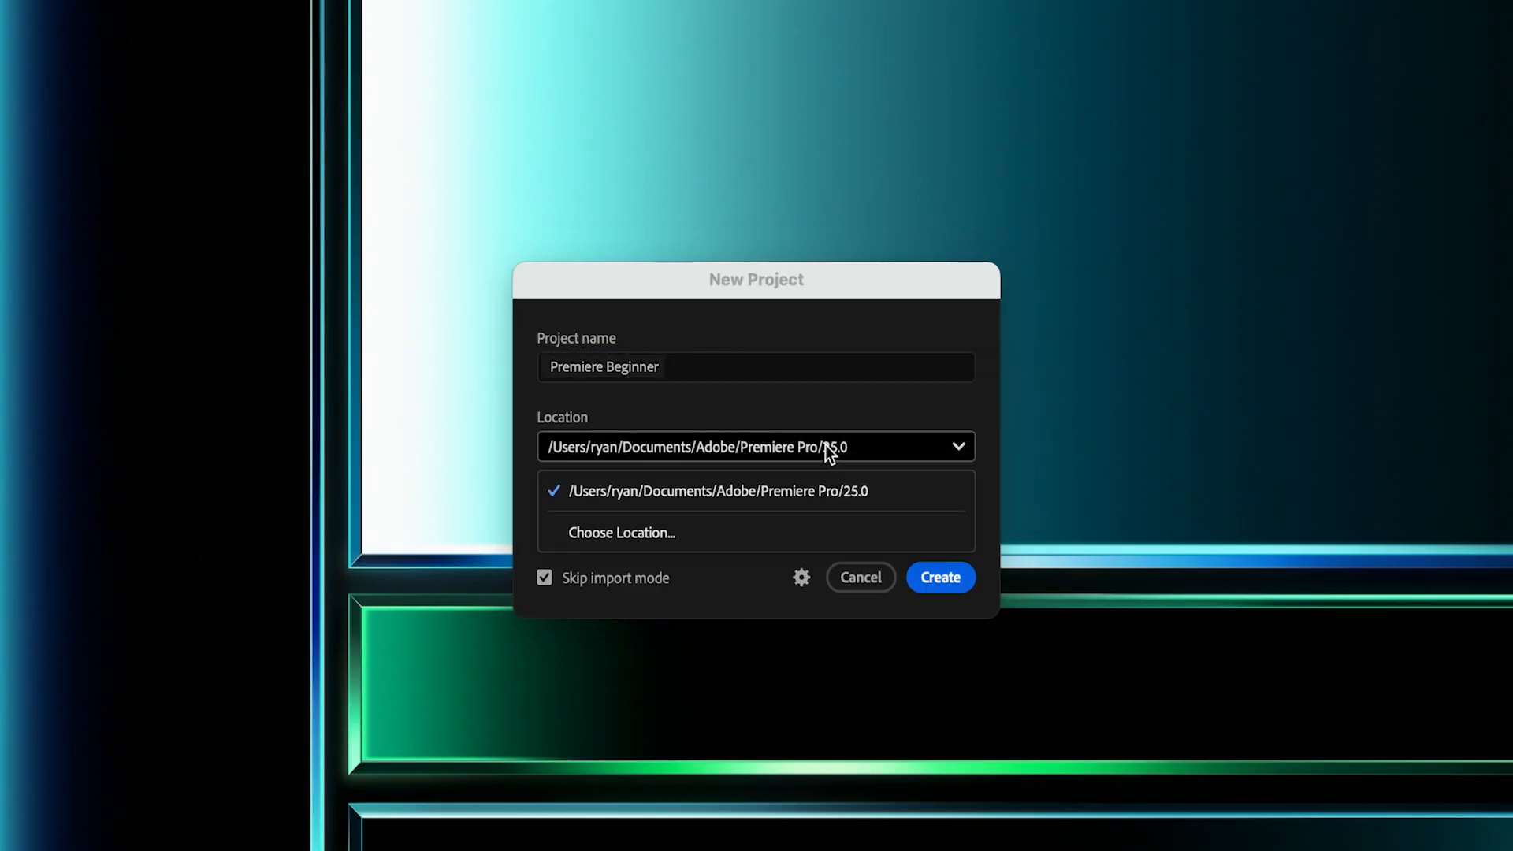
click(740, 539)
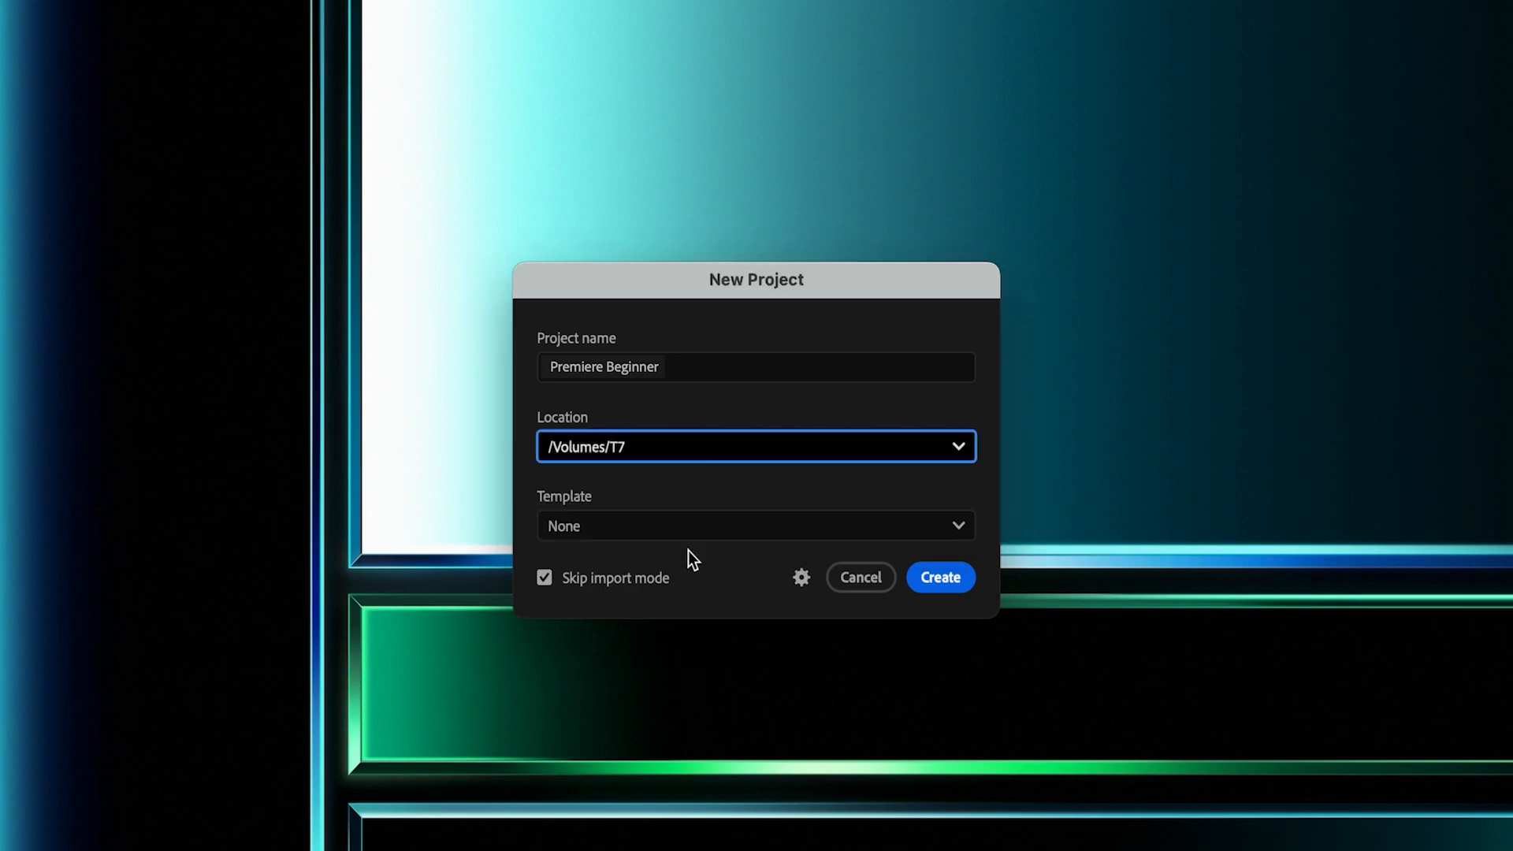
click(547, 581)
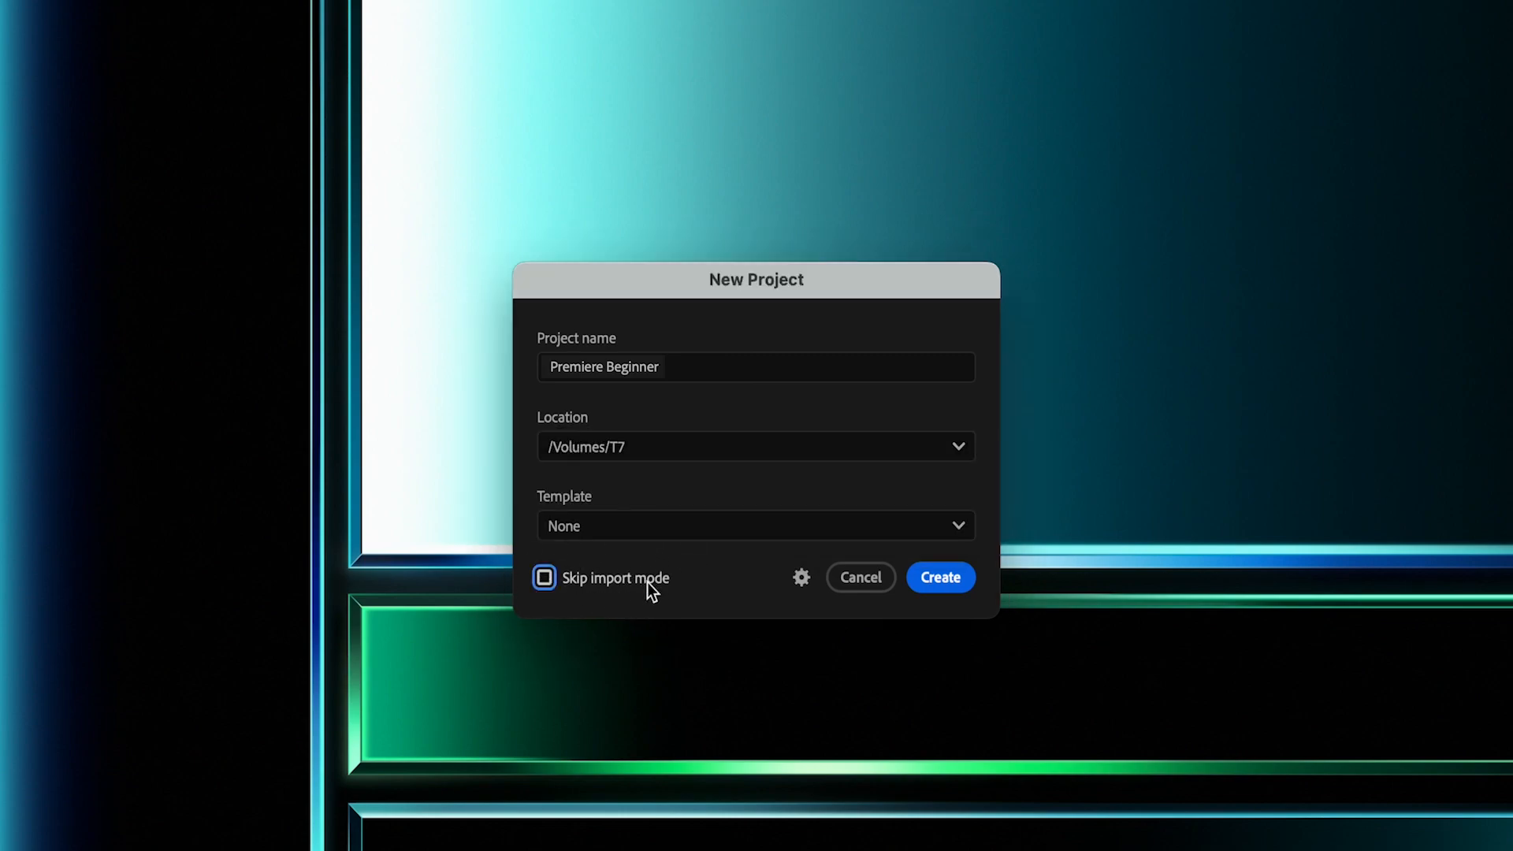
click(543, 580)
click(956, 575)
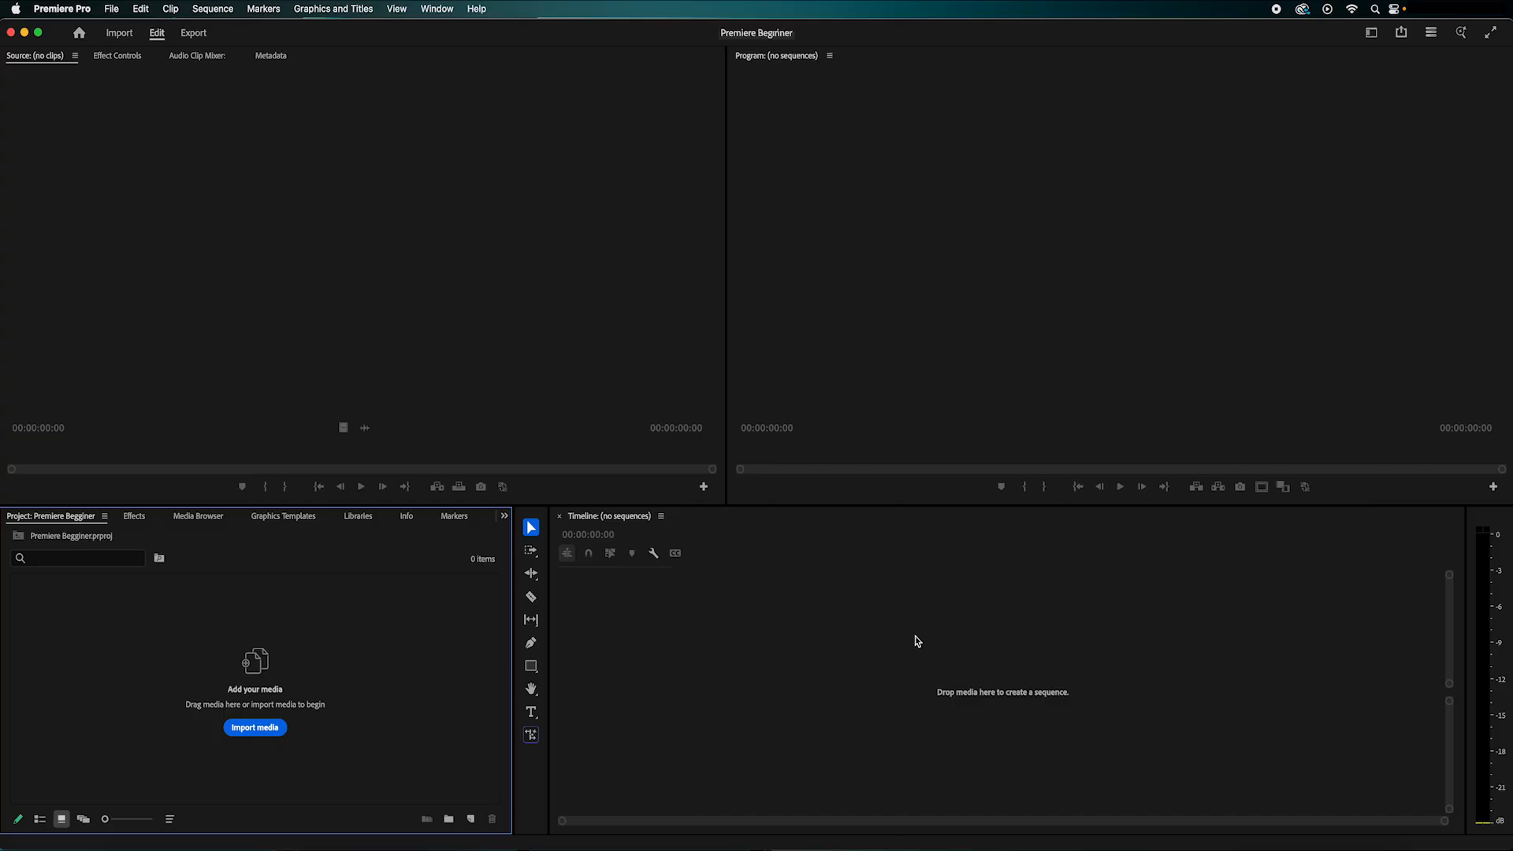
Step: Switch to the Editing workspace and reset it to its saved layout
click(930, 516)
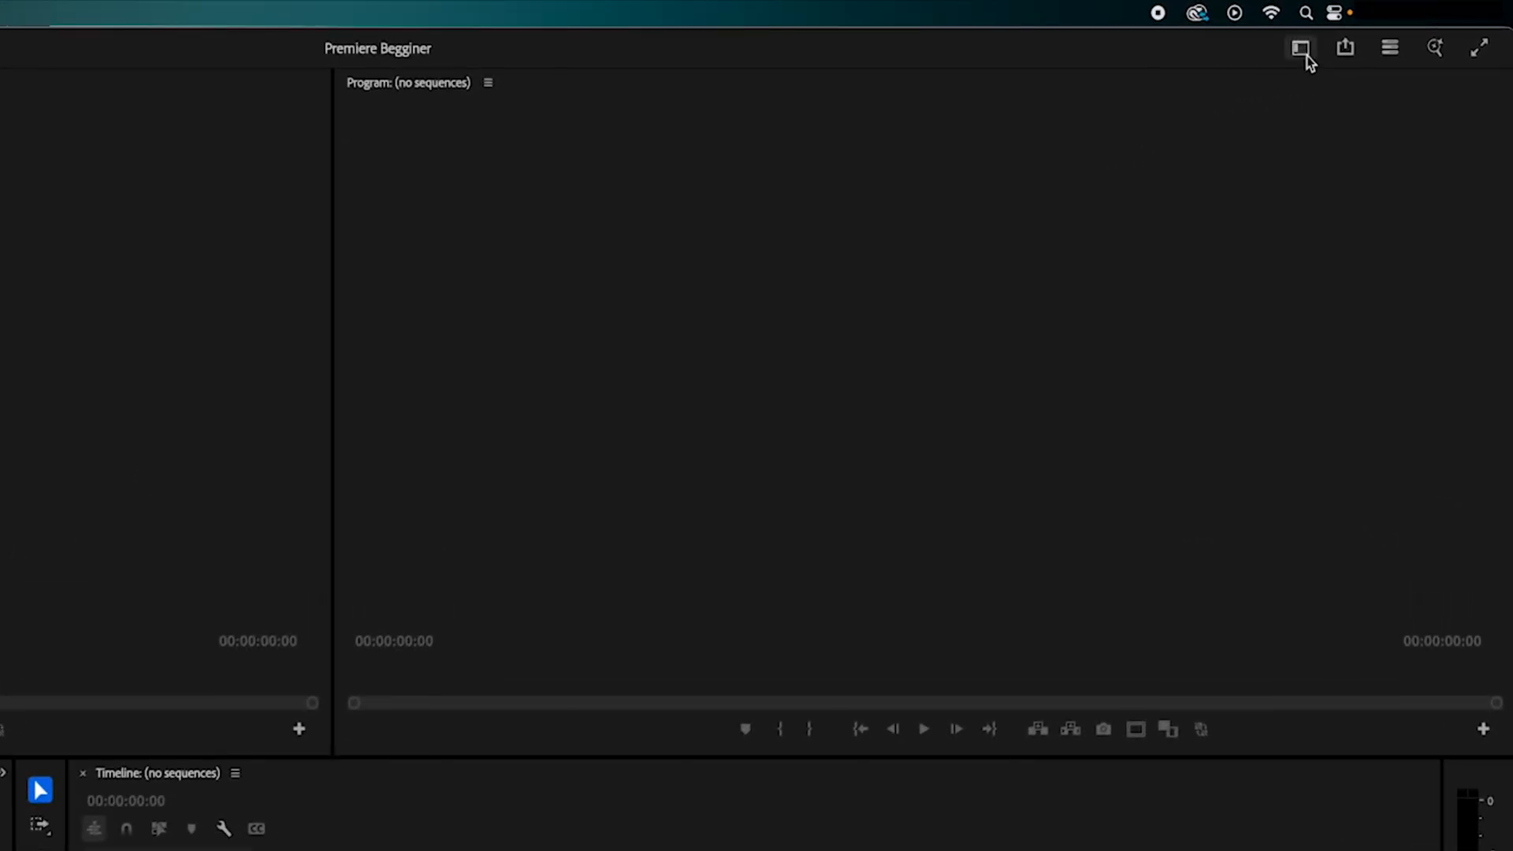
click(1304, 56)
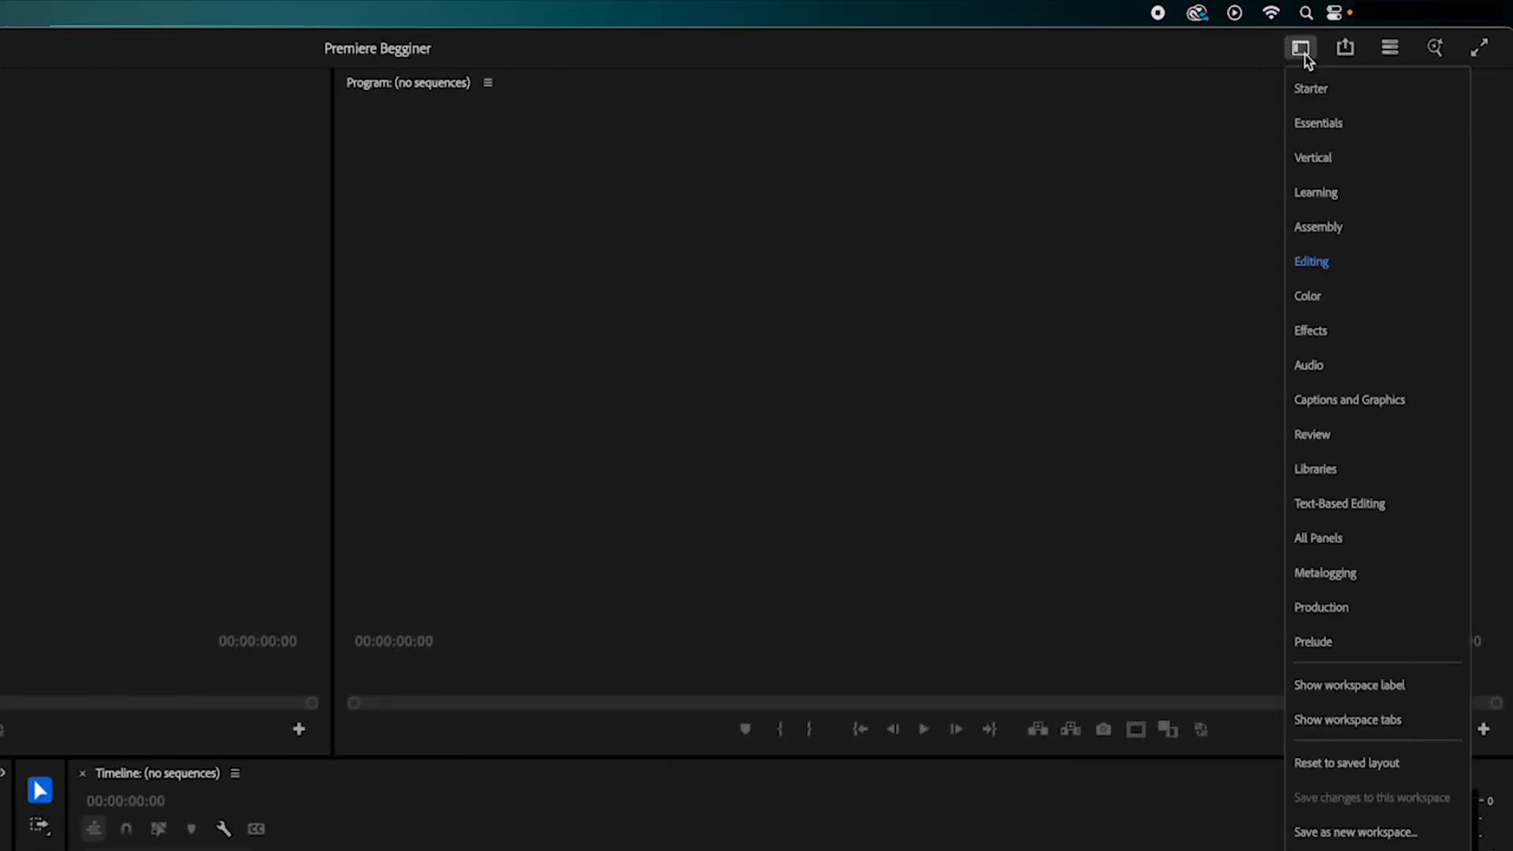
click(1365, 263)
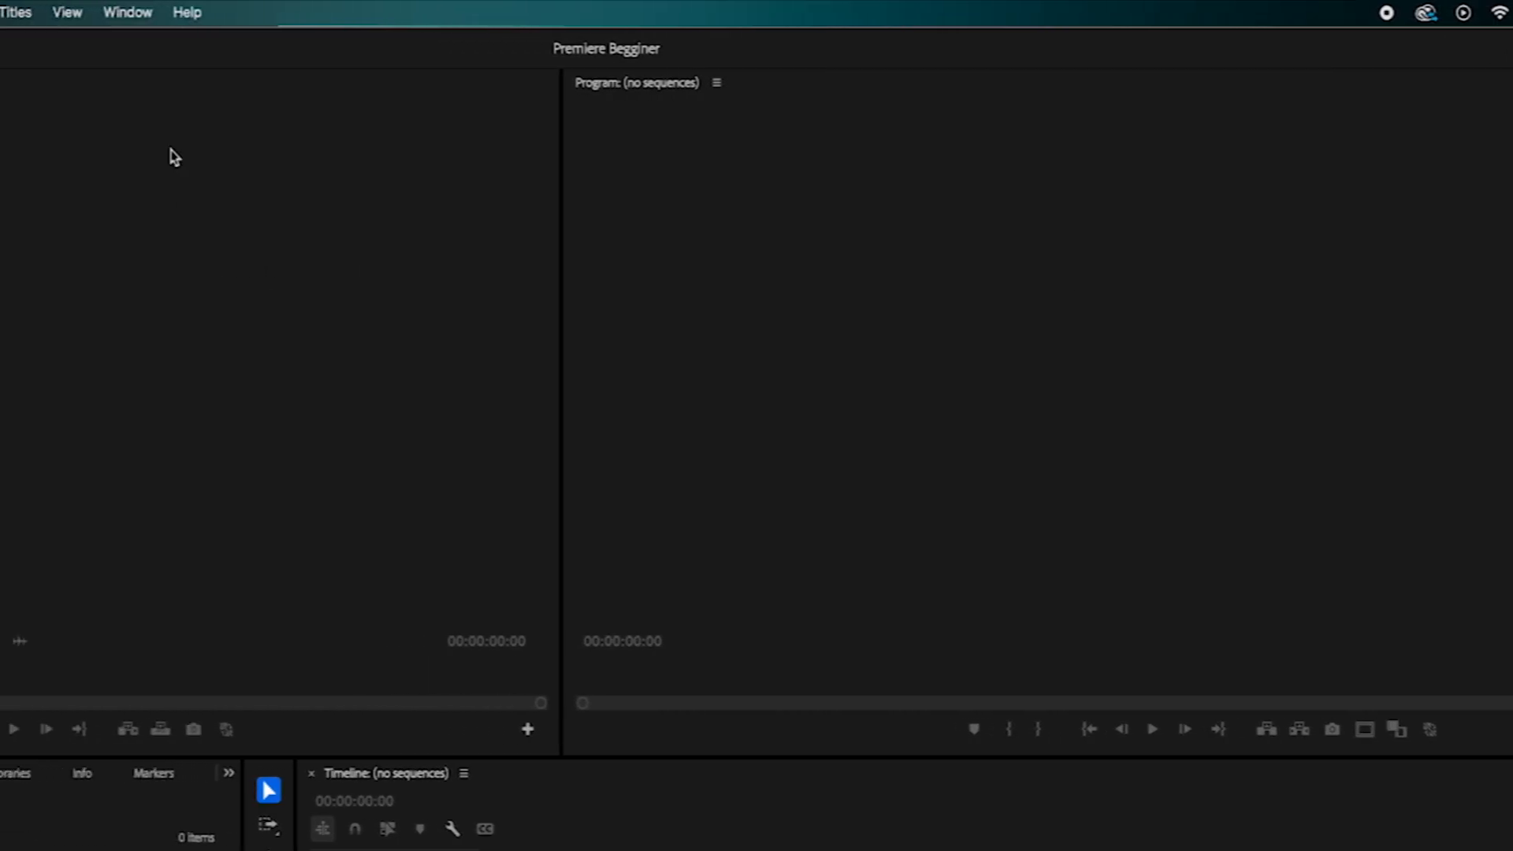
click(187, 13)
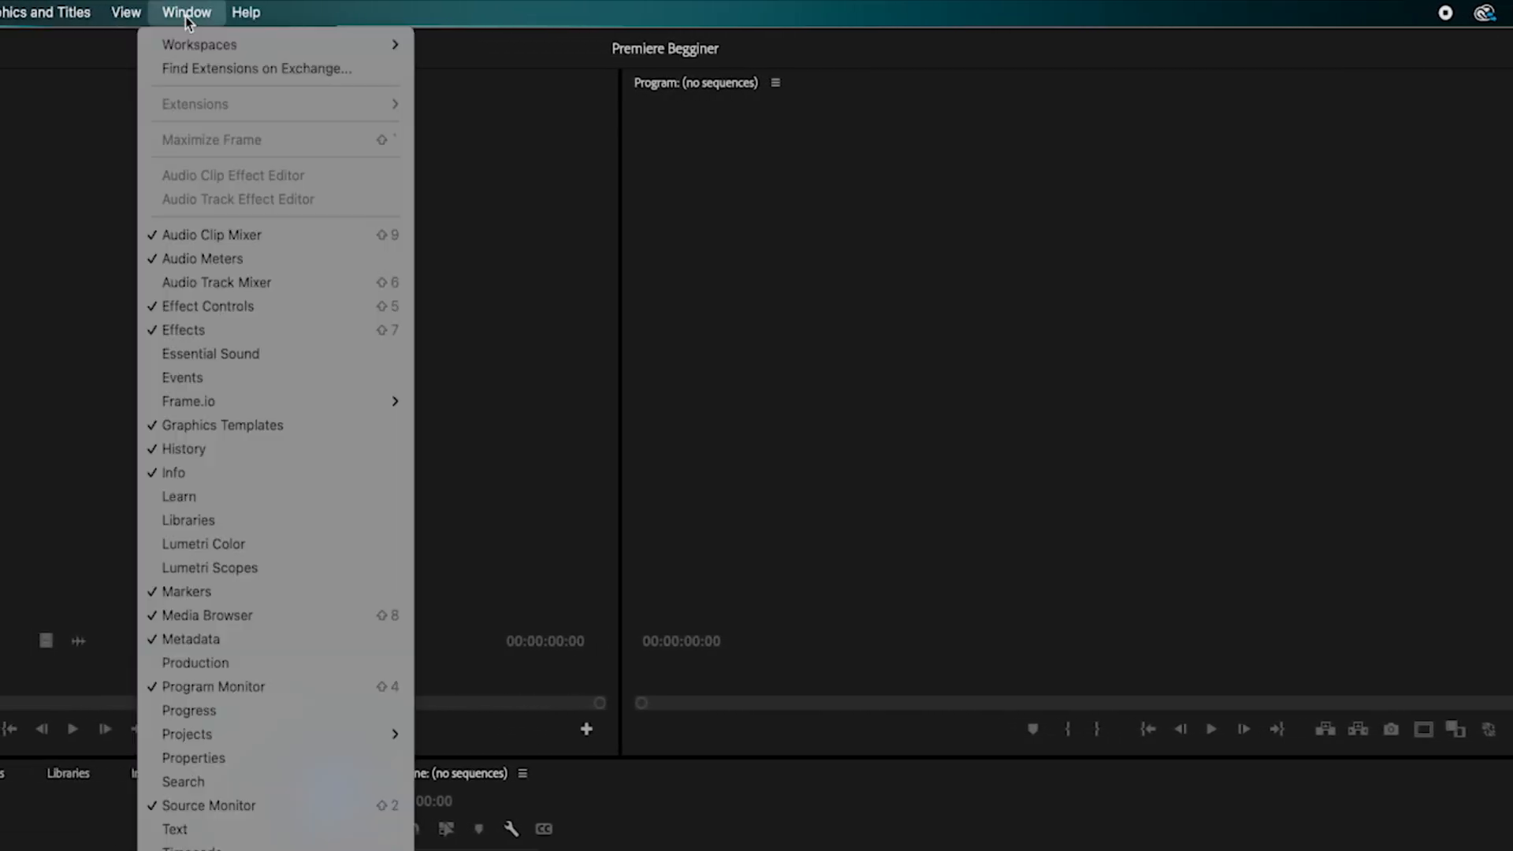
mouse_move(188, 49)
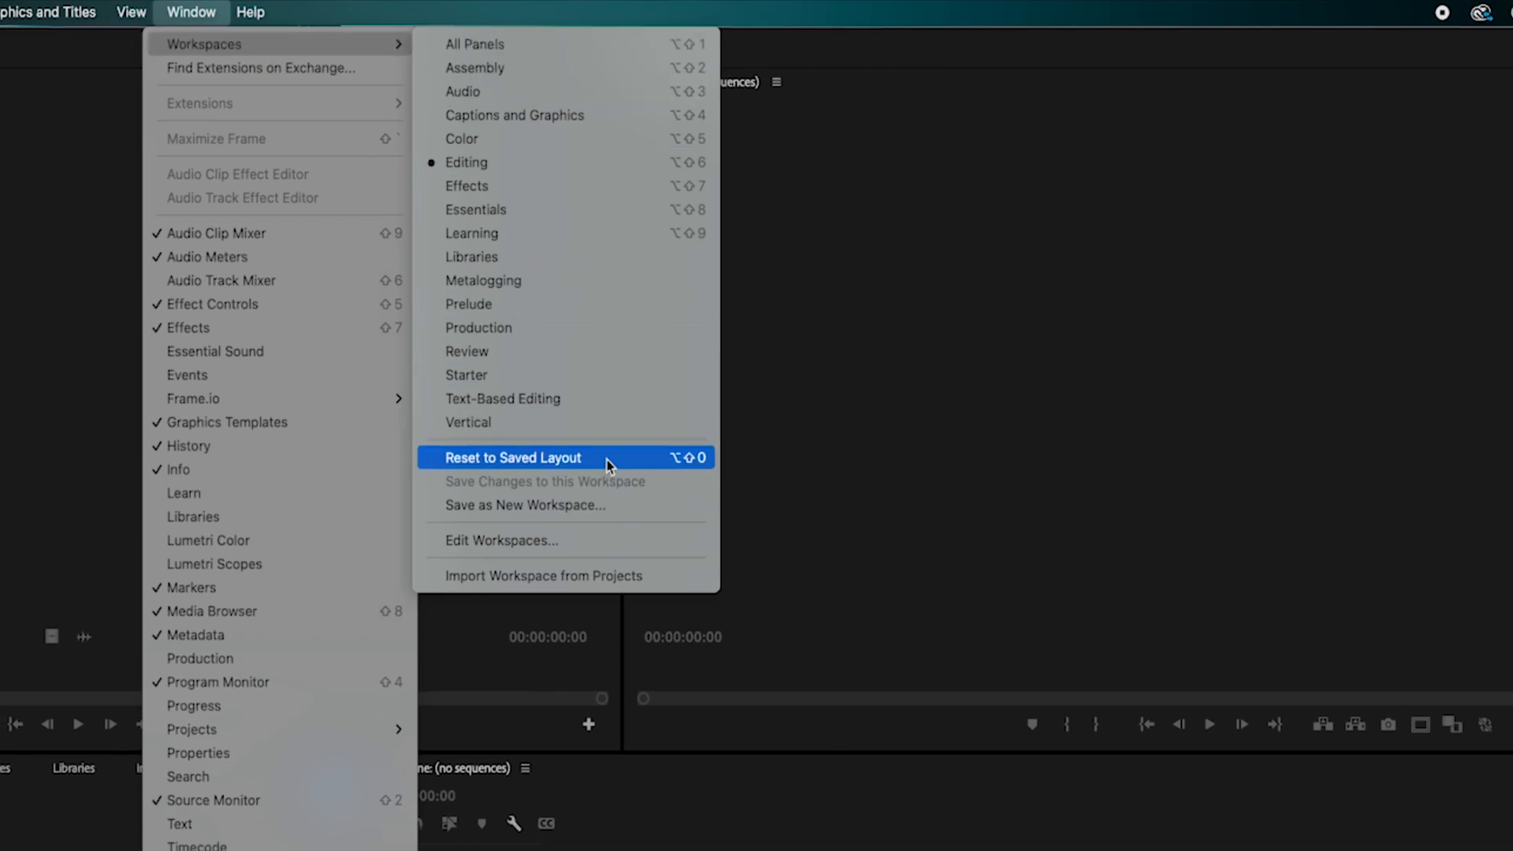
click(606, 460)
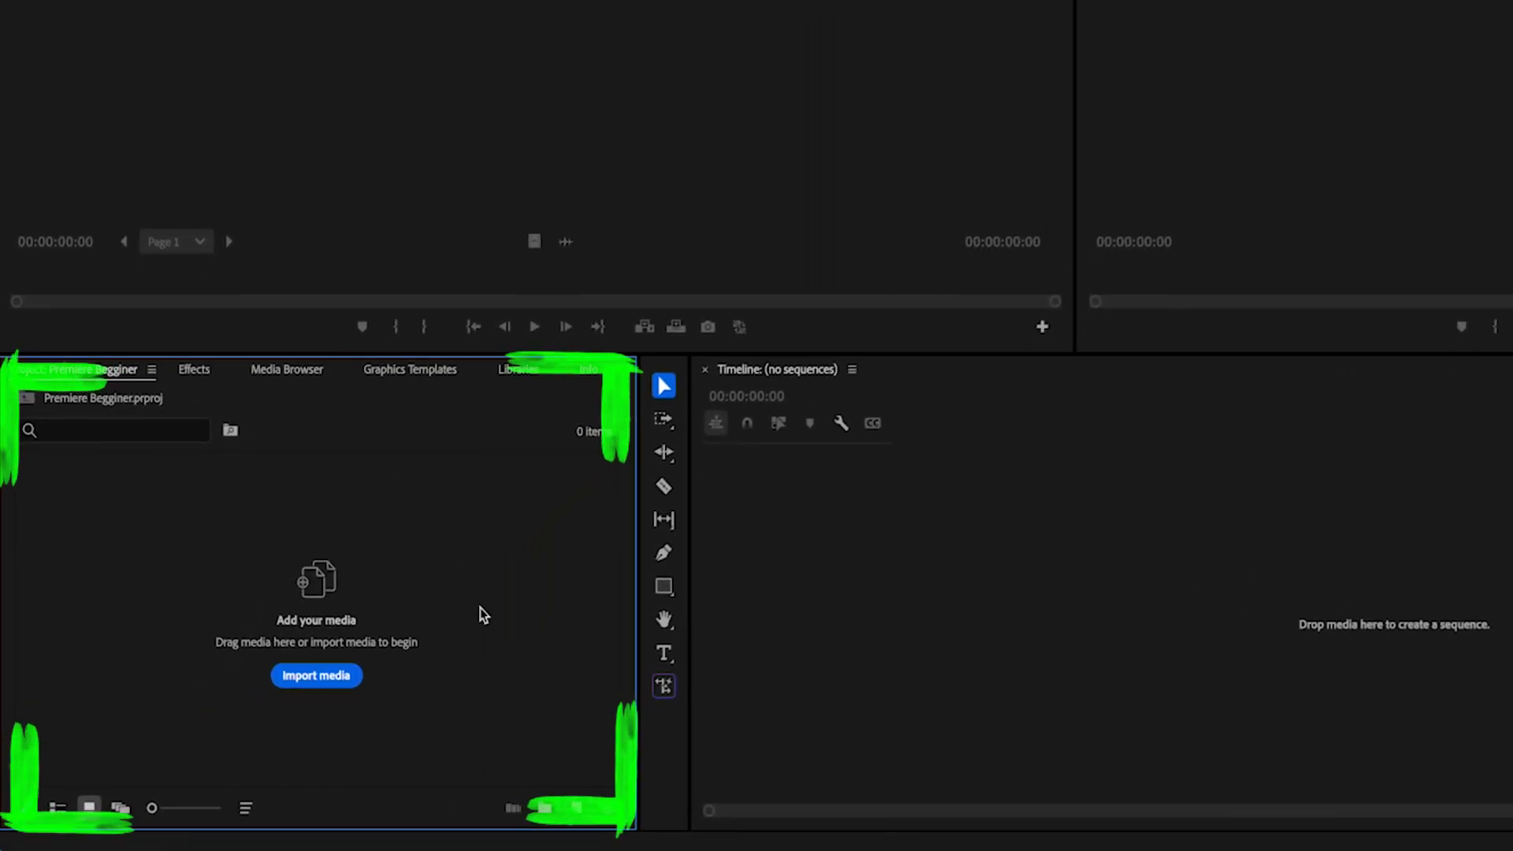
Step: Create two bins in the project named "B-Roll" and "Music"
click(545, 809)
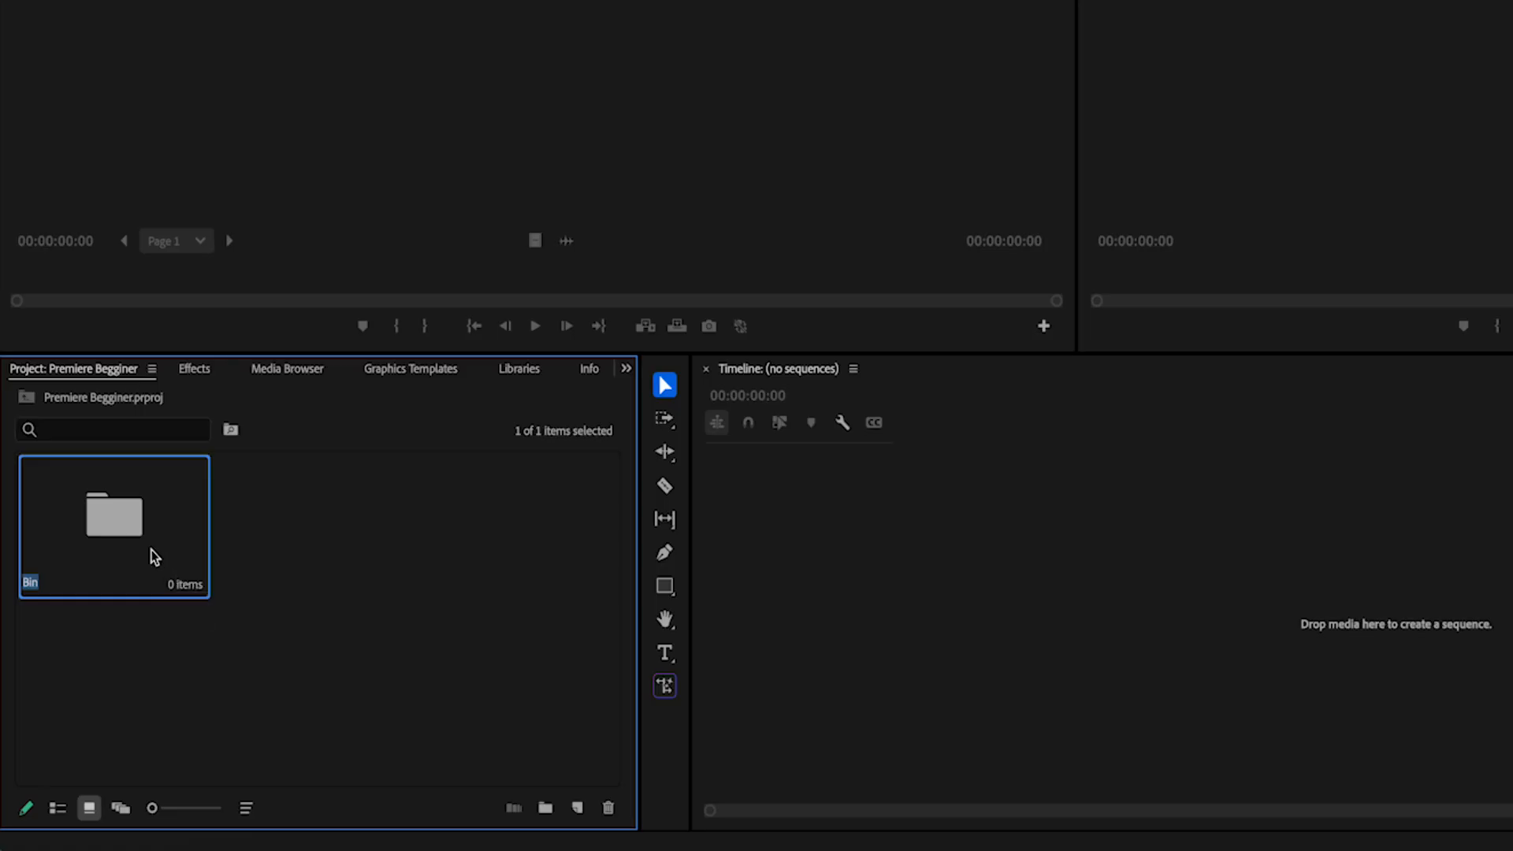
text(B-Roll)
click(266, 584)
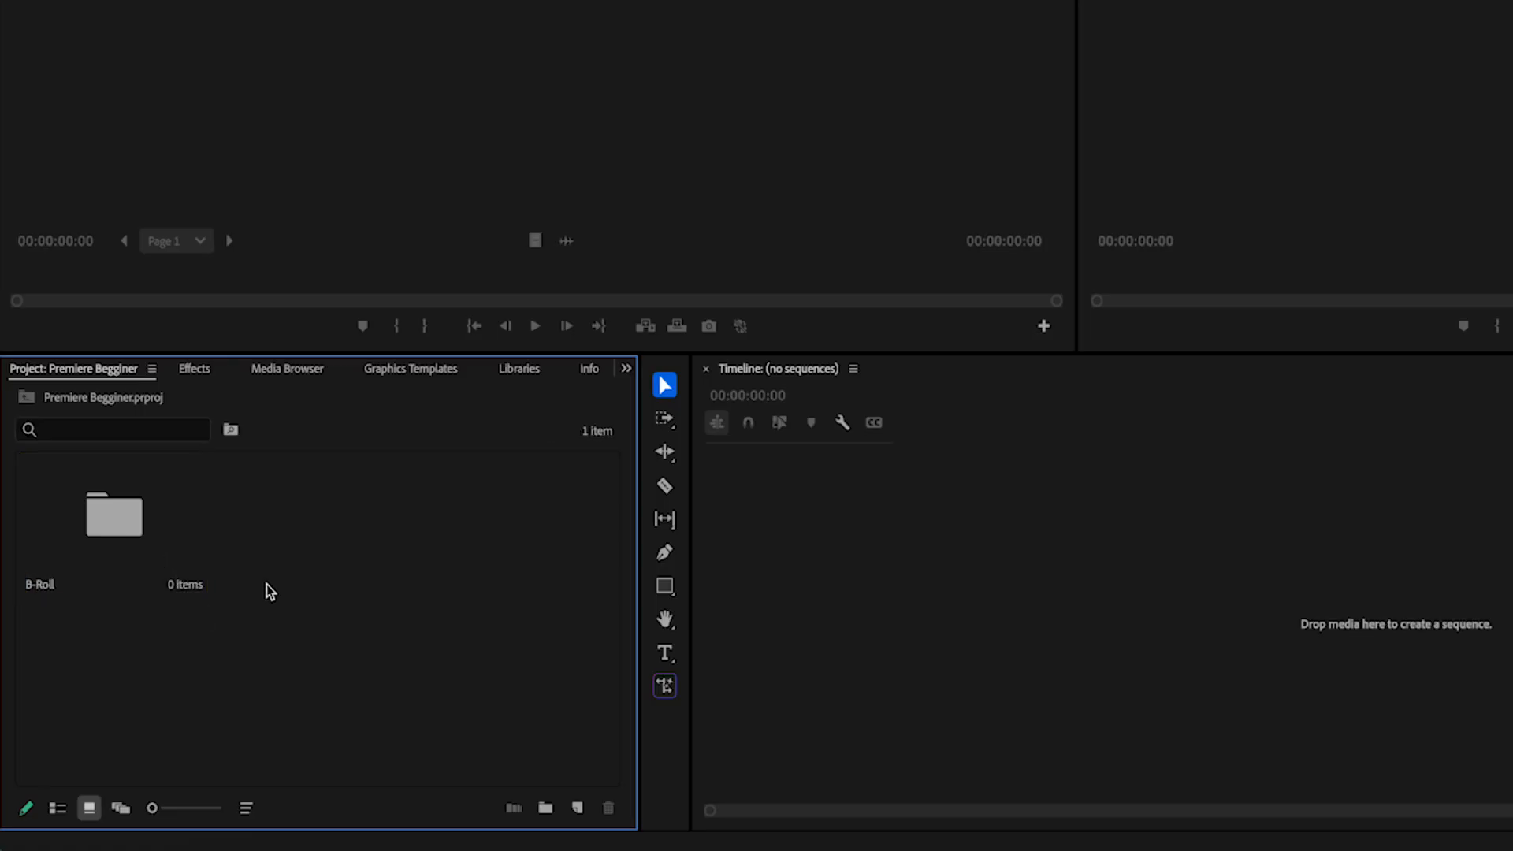
click(546, 810)
text(Music)
click(371, 625)
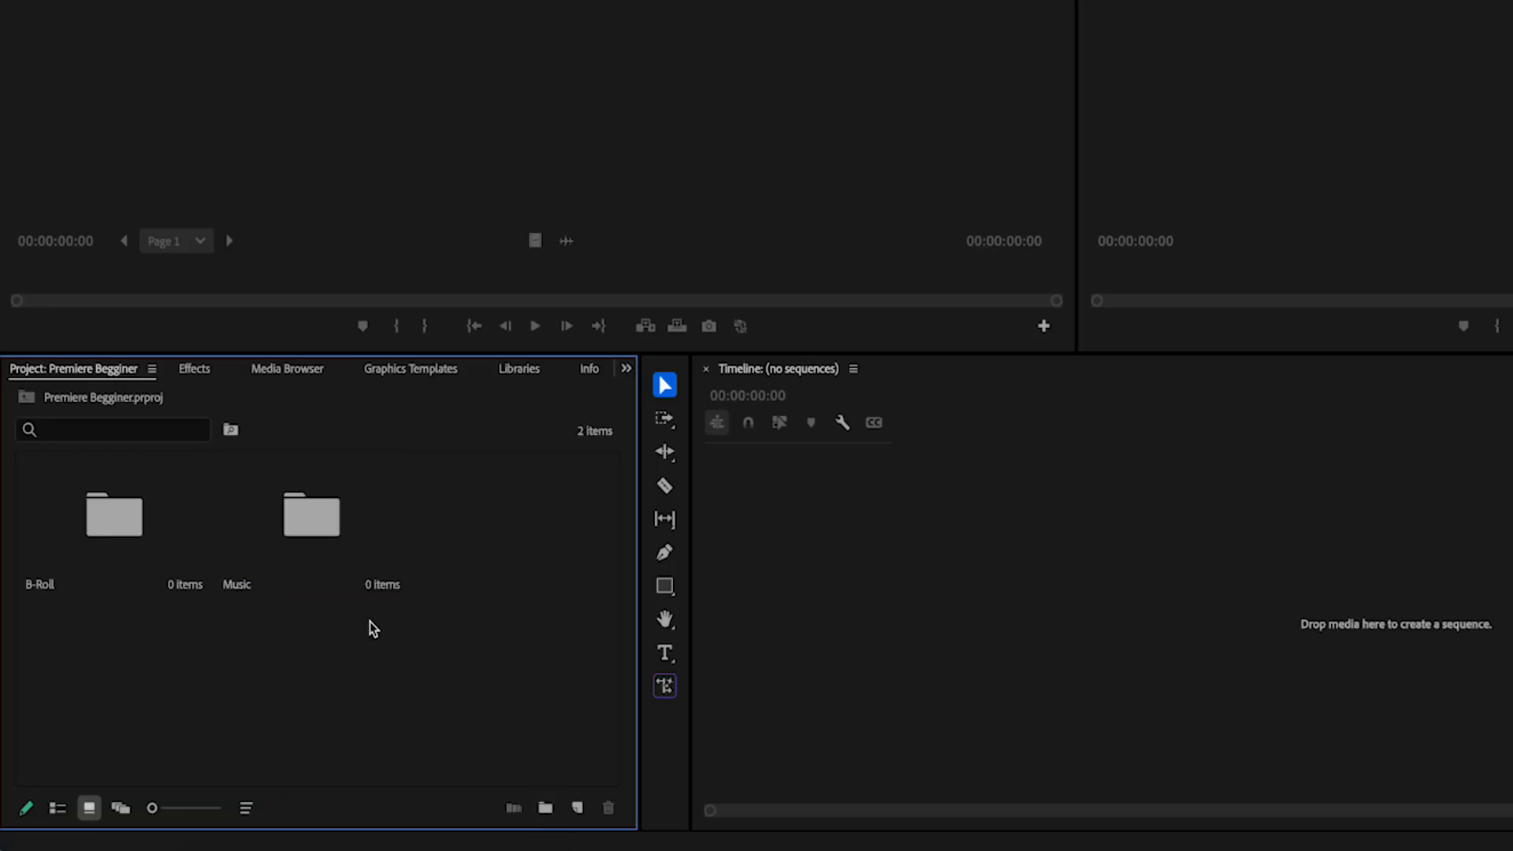
Step: Import Lighthouse Close.mp4, Lighthouse Med.mp4 and Lighthouse Wide.mp4 from the Lighthouse Footage folder into the B-Roll bin
double_click(124, 542)
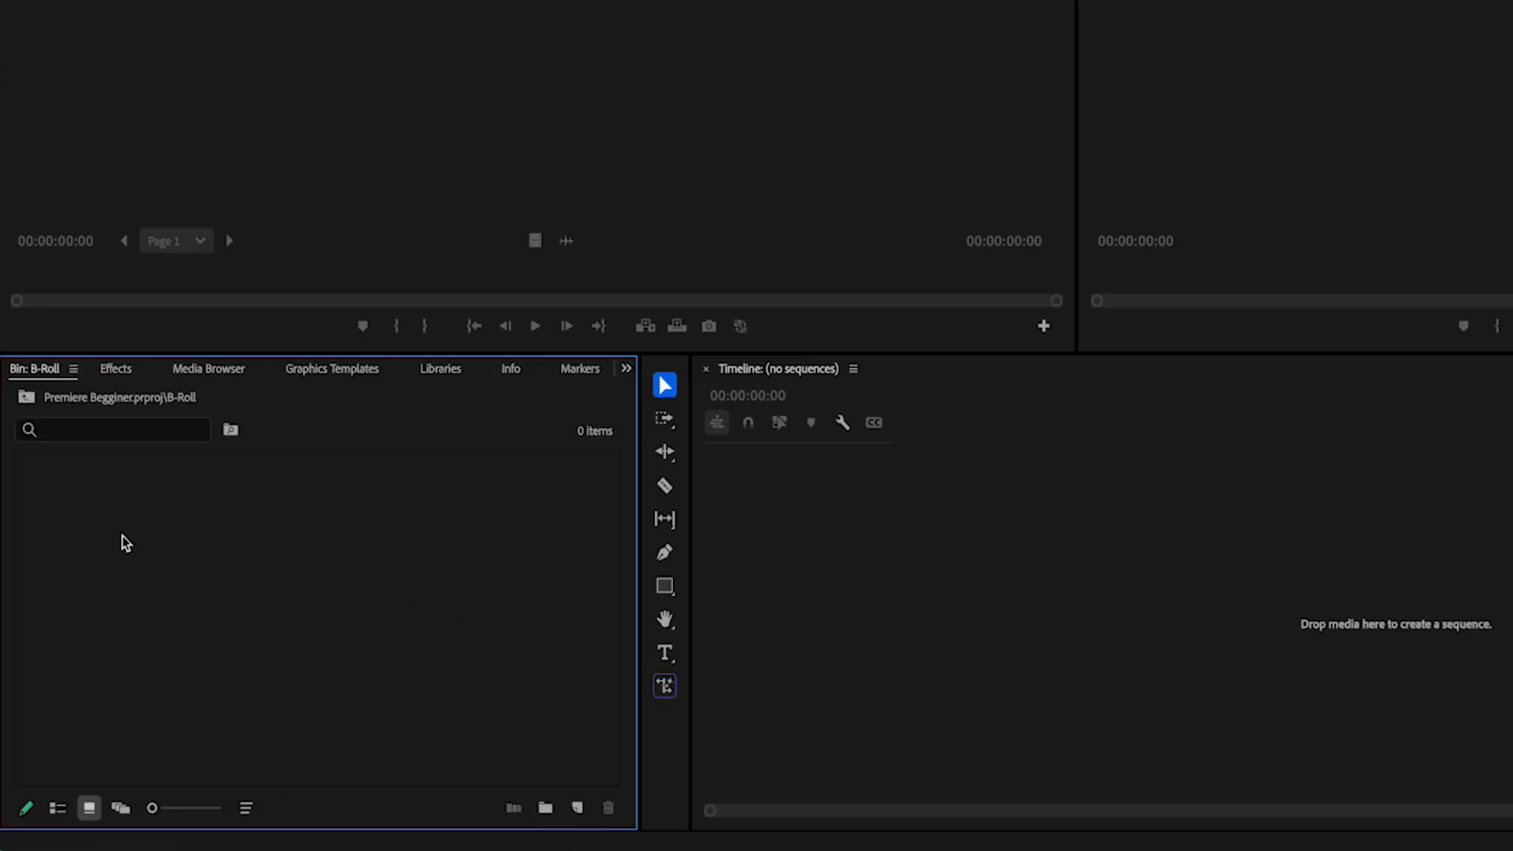
right_click(177, 531)
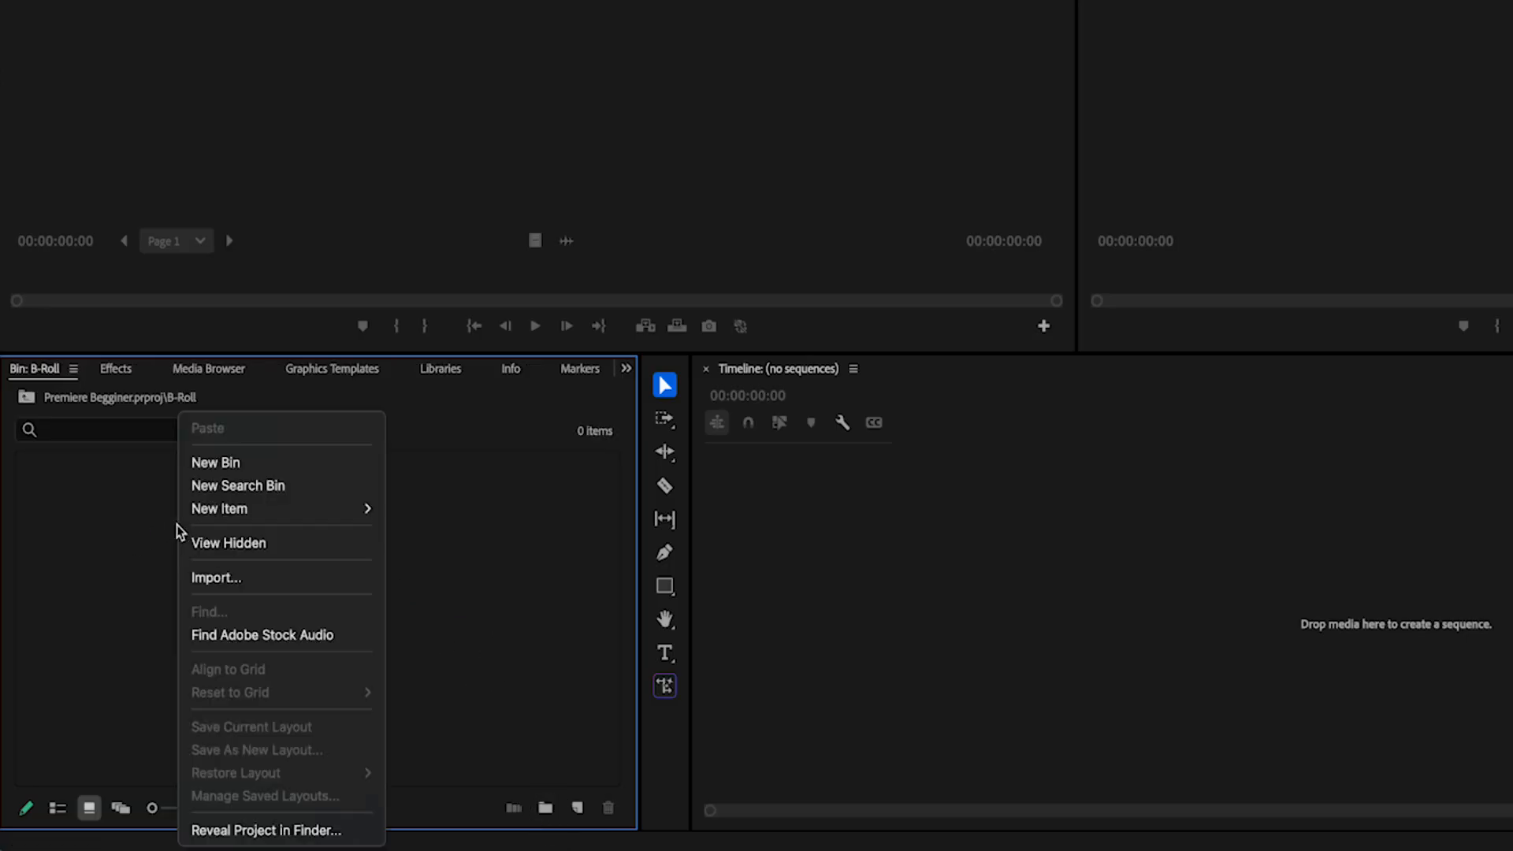
click(206, 577)
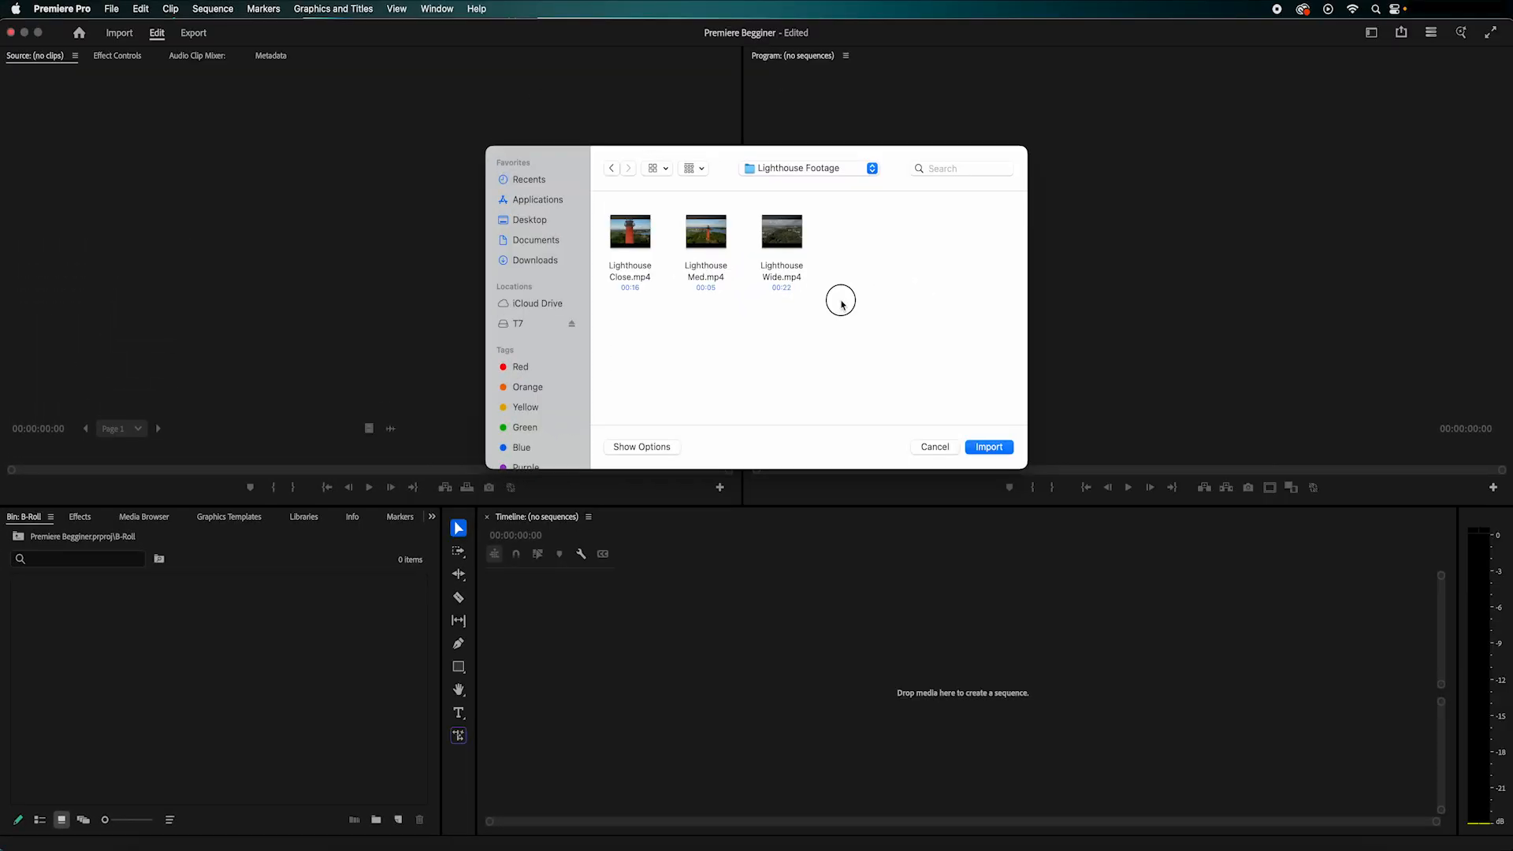
drag(842, 303, 626, 197)
click(986, 448)
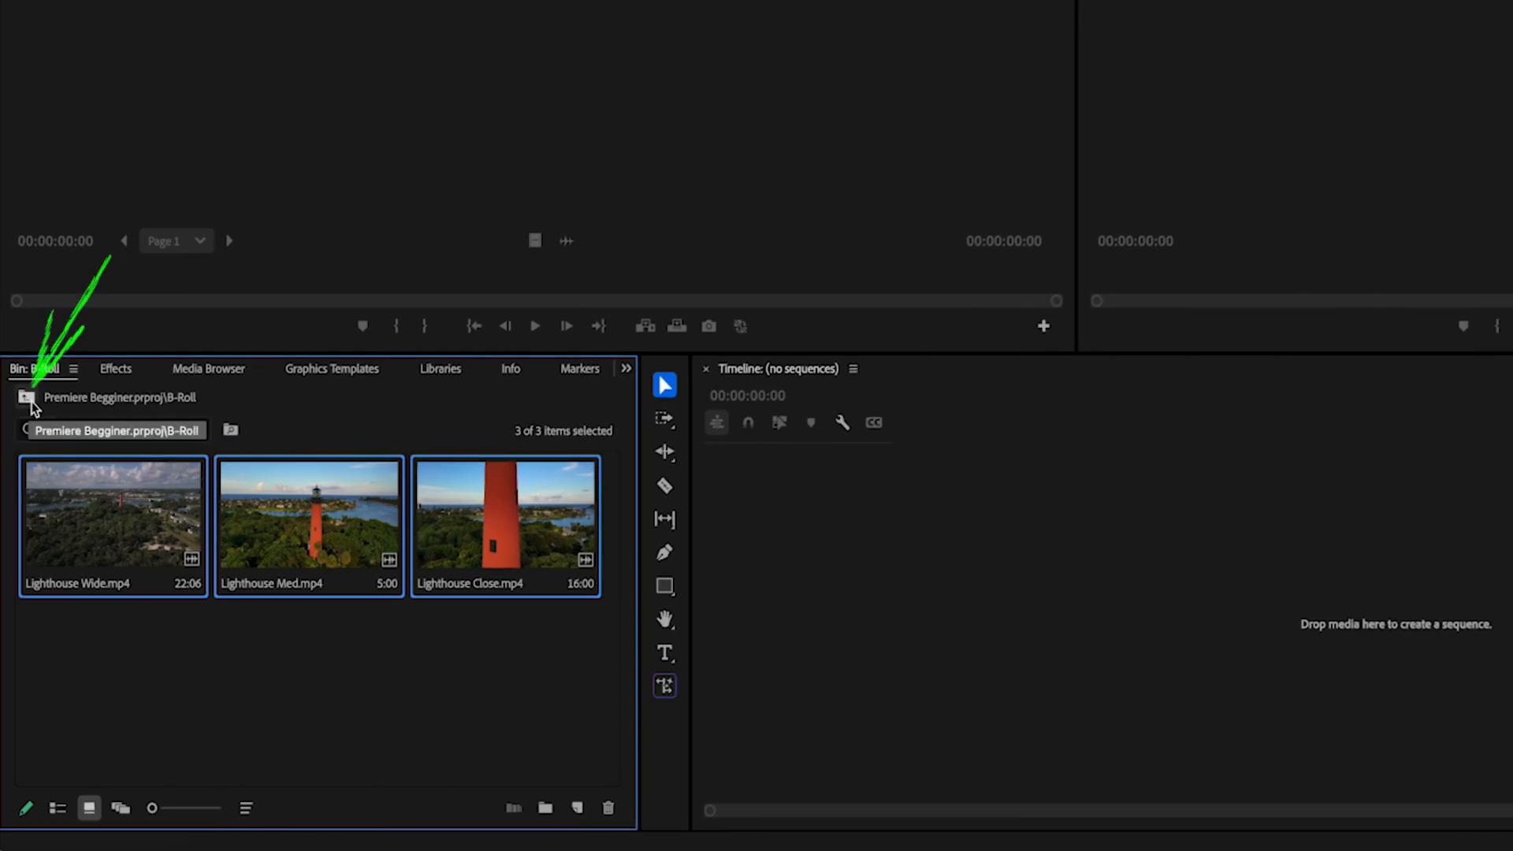
Step: Import the MP3 music file into the Music bin and return to the project's root level
click(28, 398)
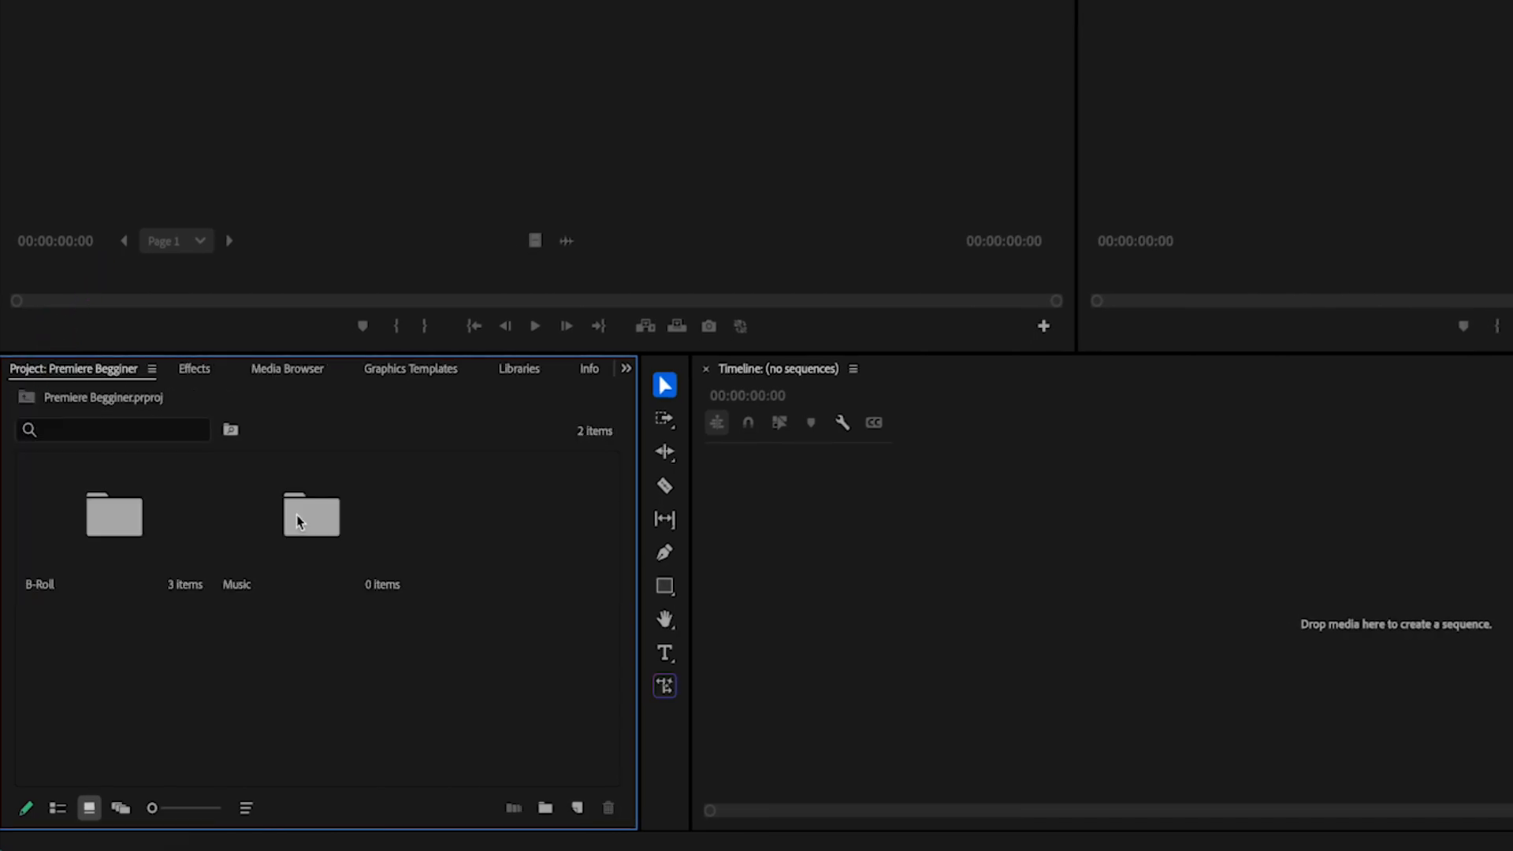
double_click(297, 516)
right_click(297, 516)
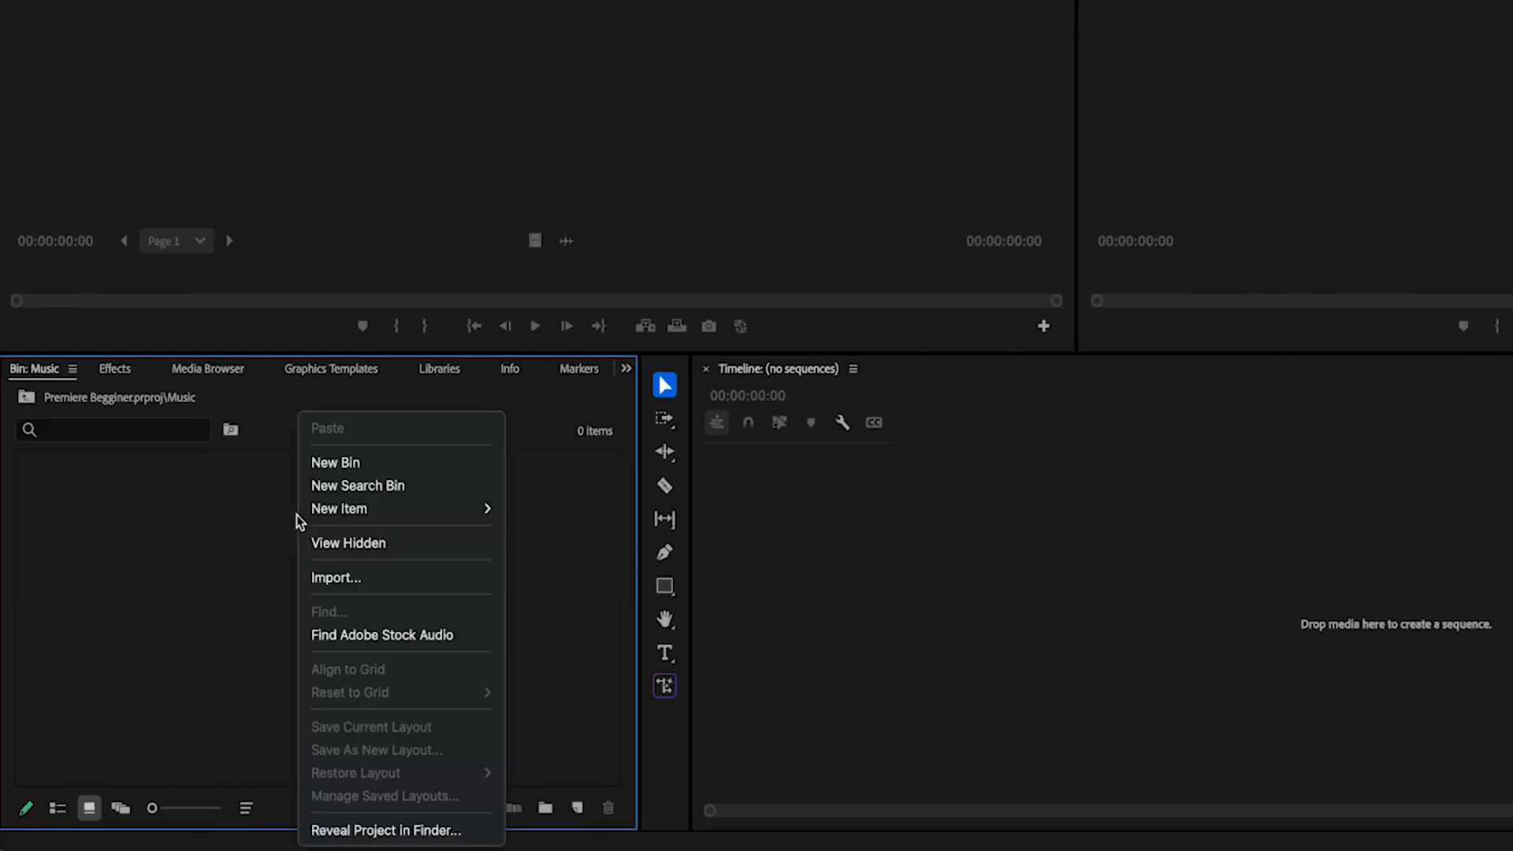
click(335, 579)
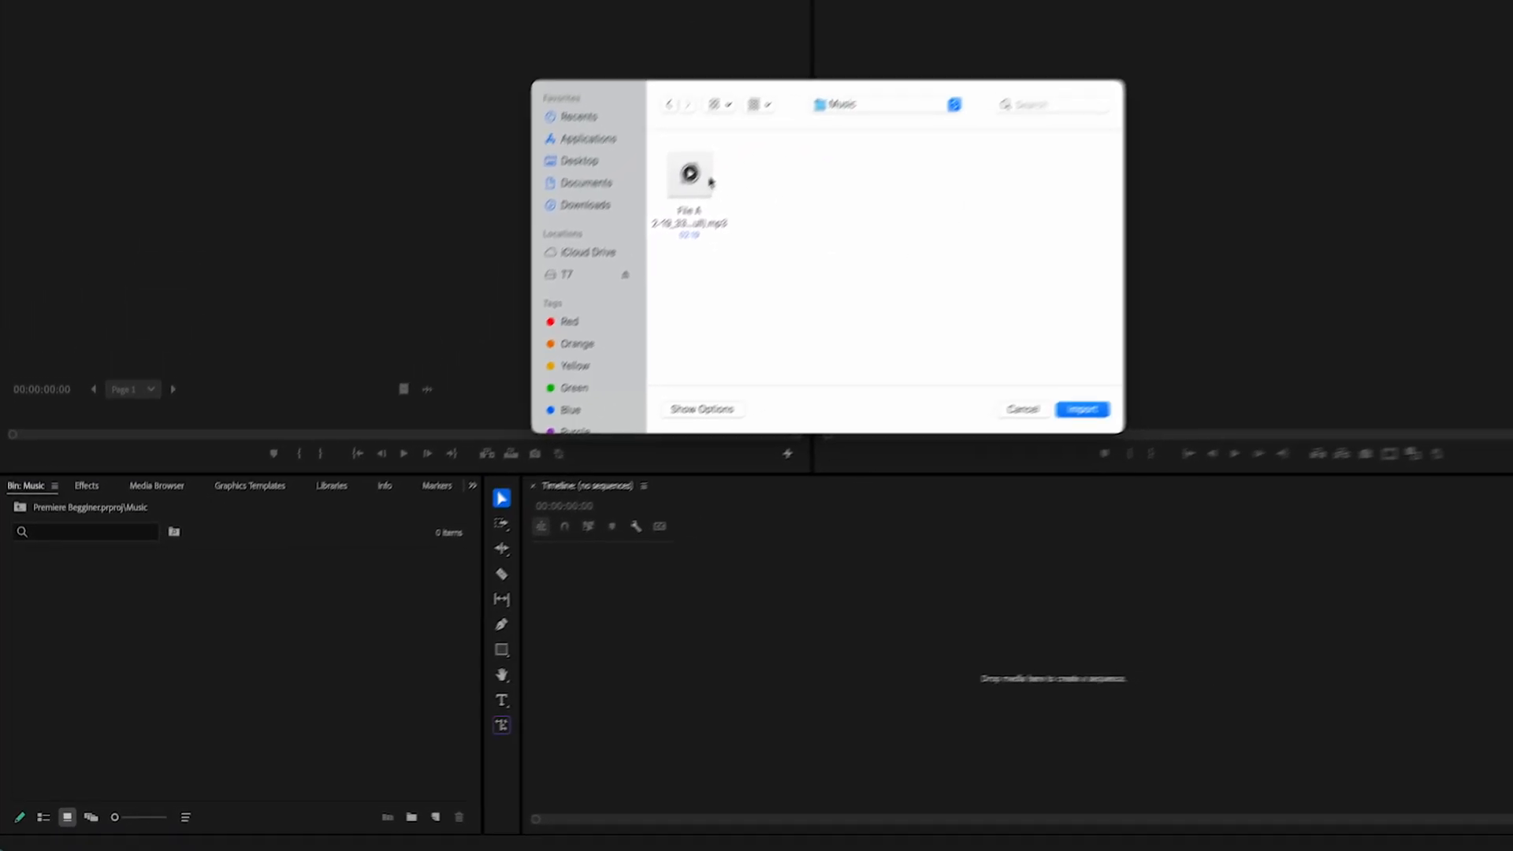
click(707, 181)
click(989, 447)
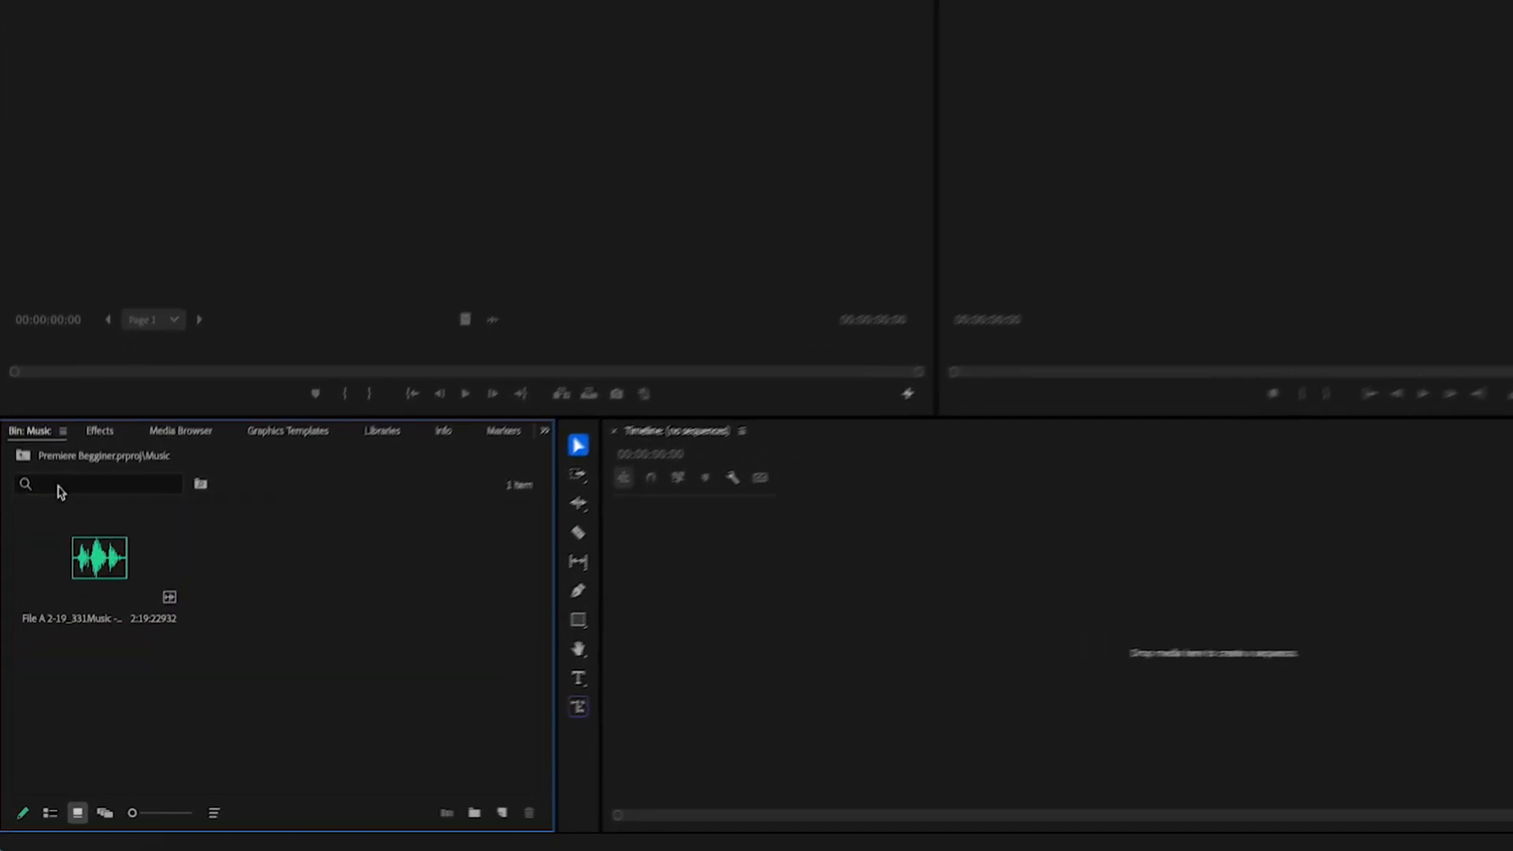
click(26, 399)
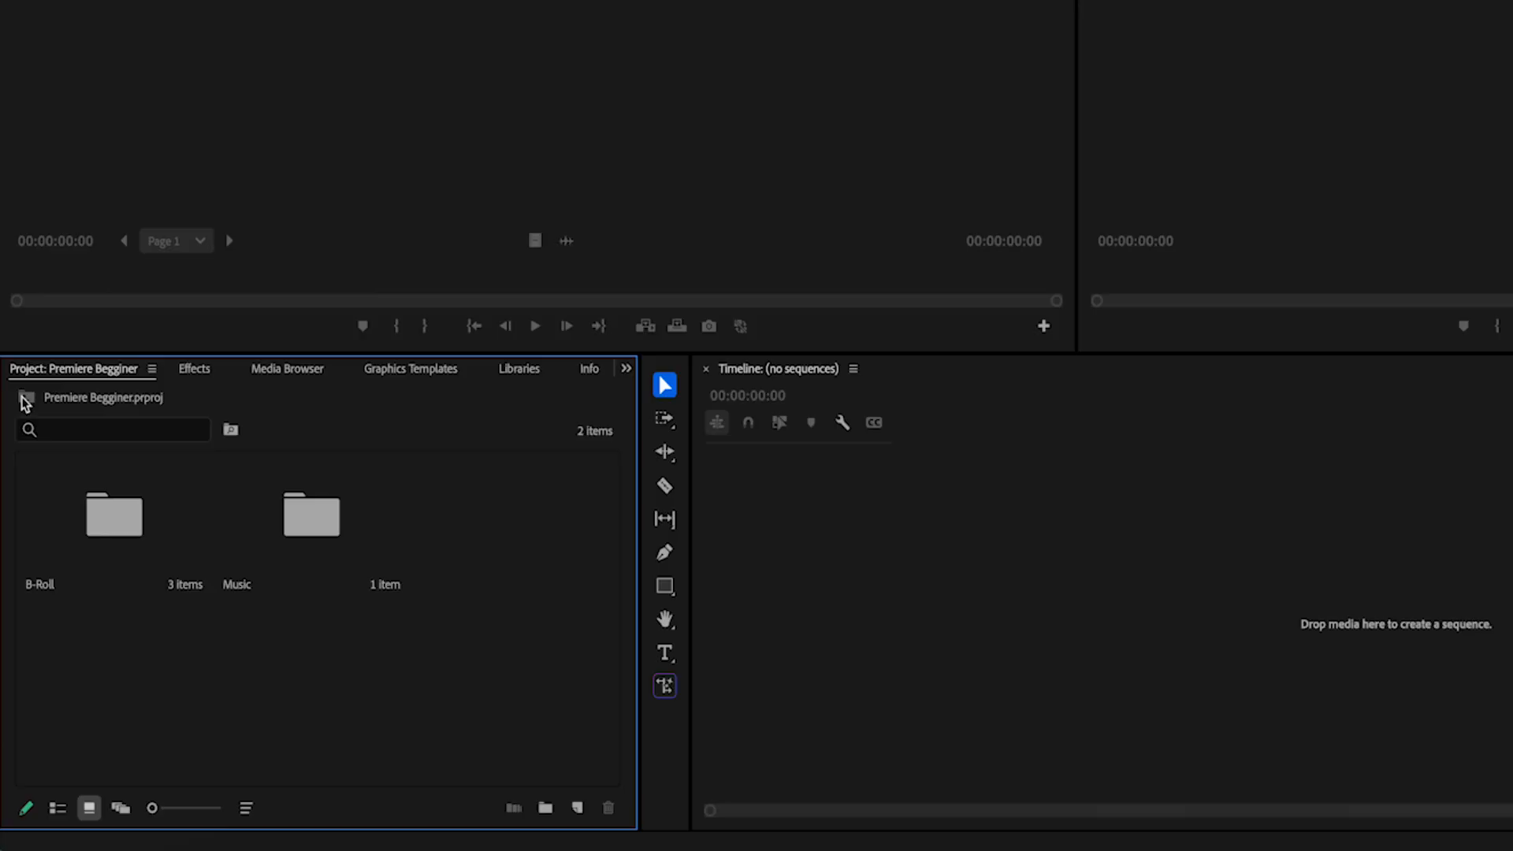
Step: Open the B-Roll bin, review its clips in list view and return to icon view
double_click(107, 542)
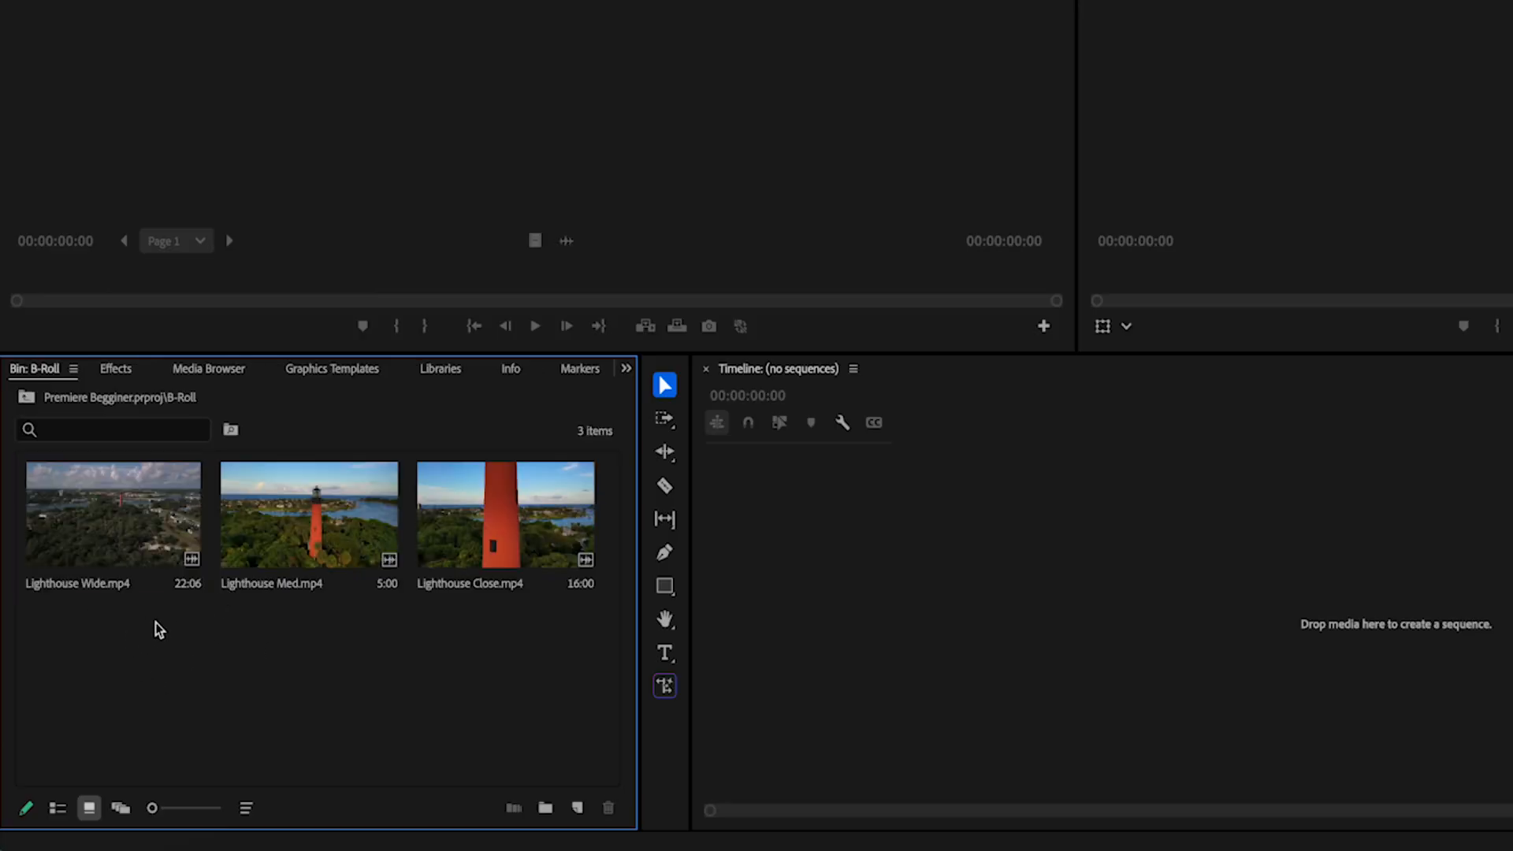
click(58, 808)
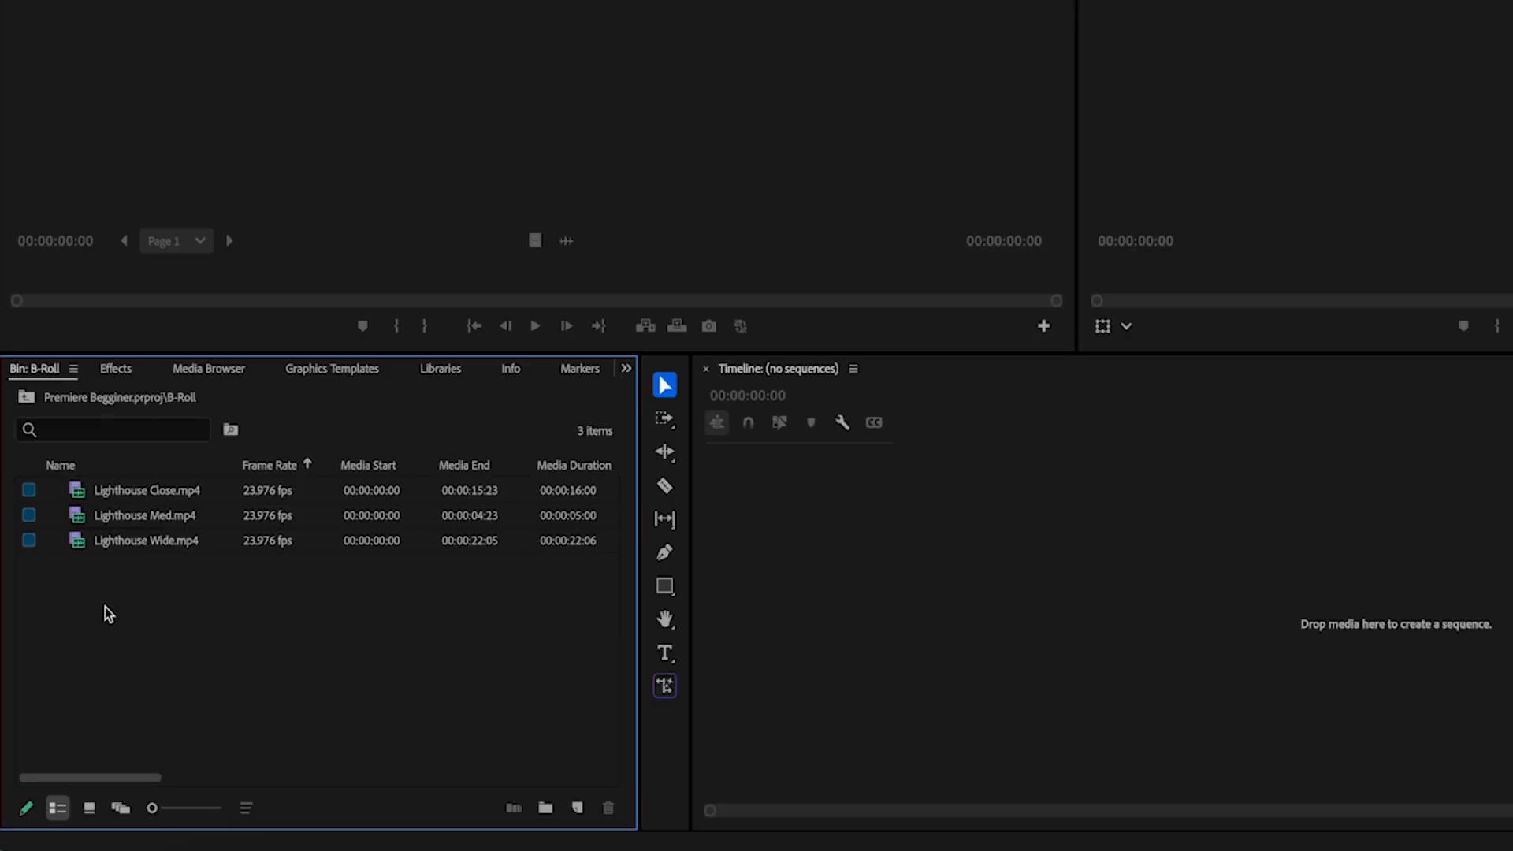
click(89, 807)
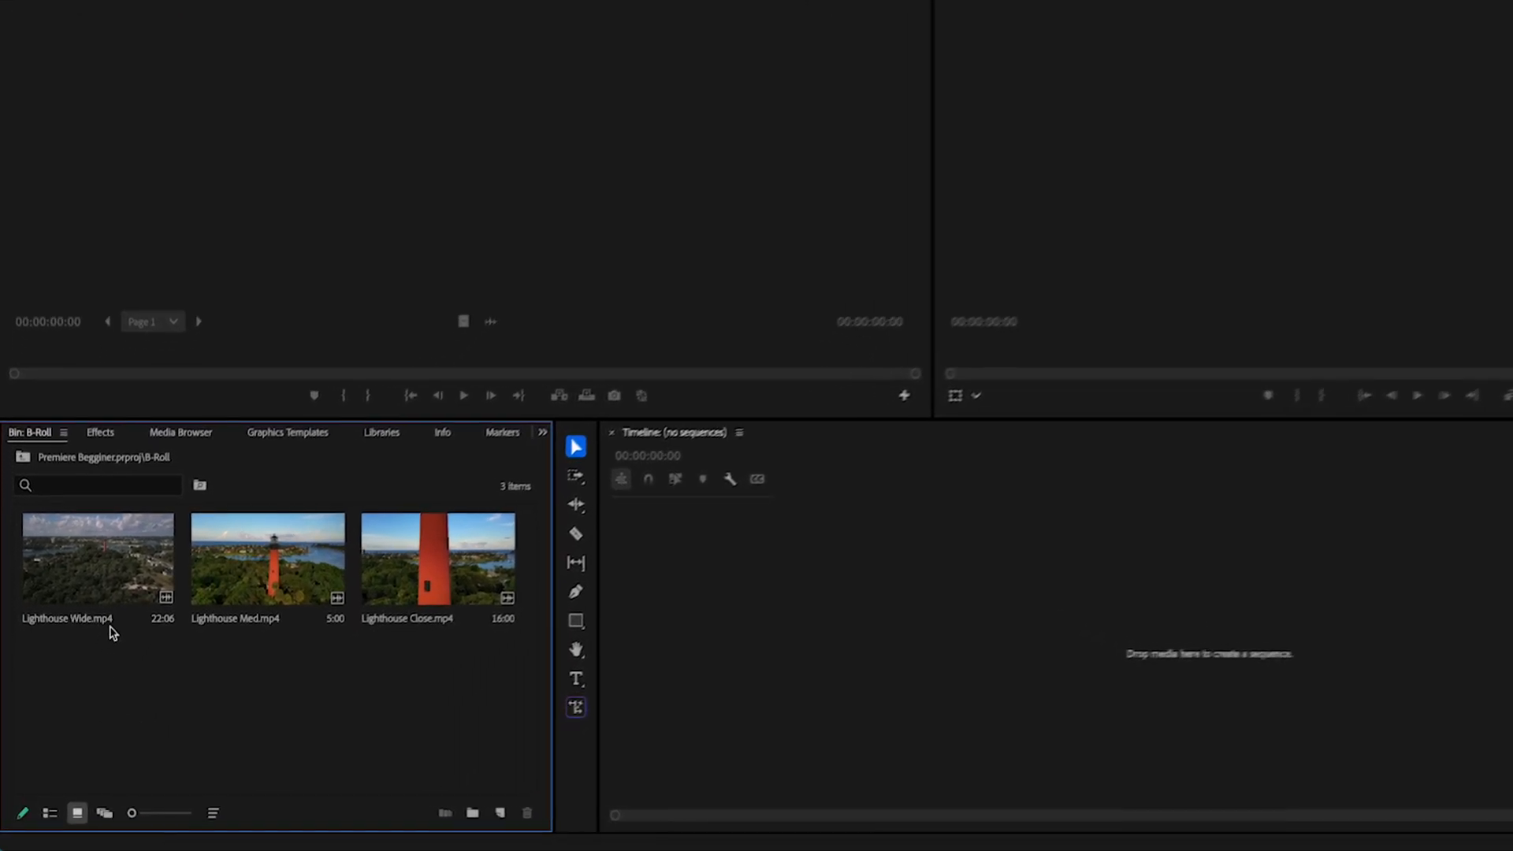
Step: Create a sequence from Lighthouse Wide.mp4 on the empty timeline and move the playhead to 00:00:03:20
drag(103, 519, 709, 588)
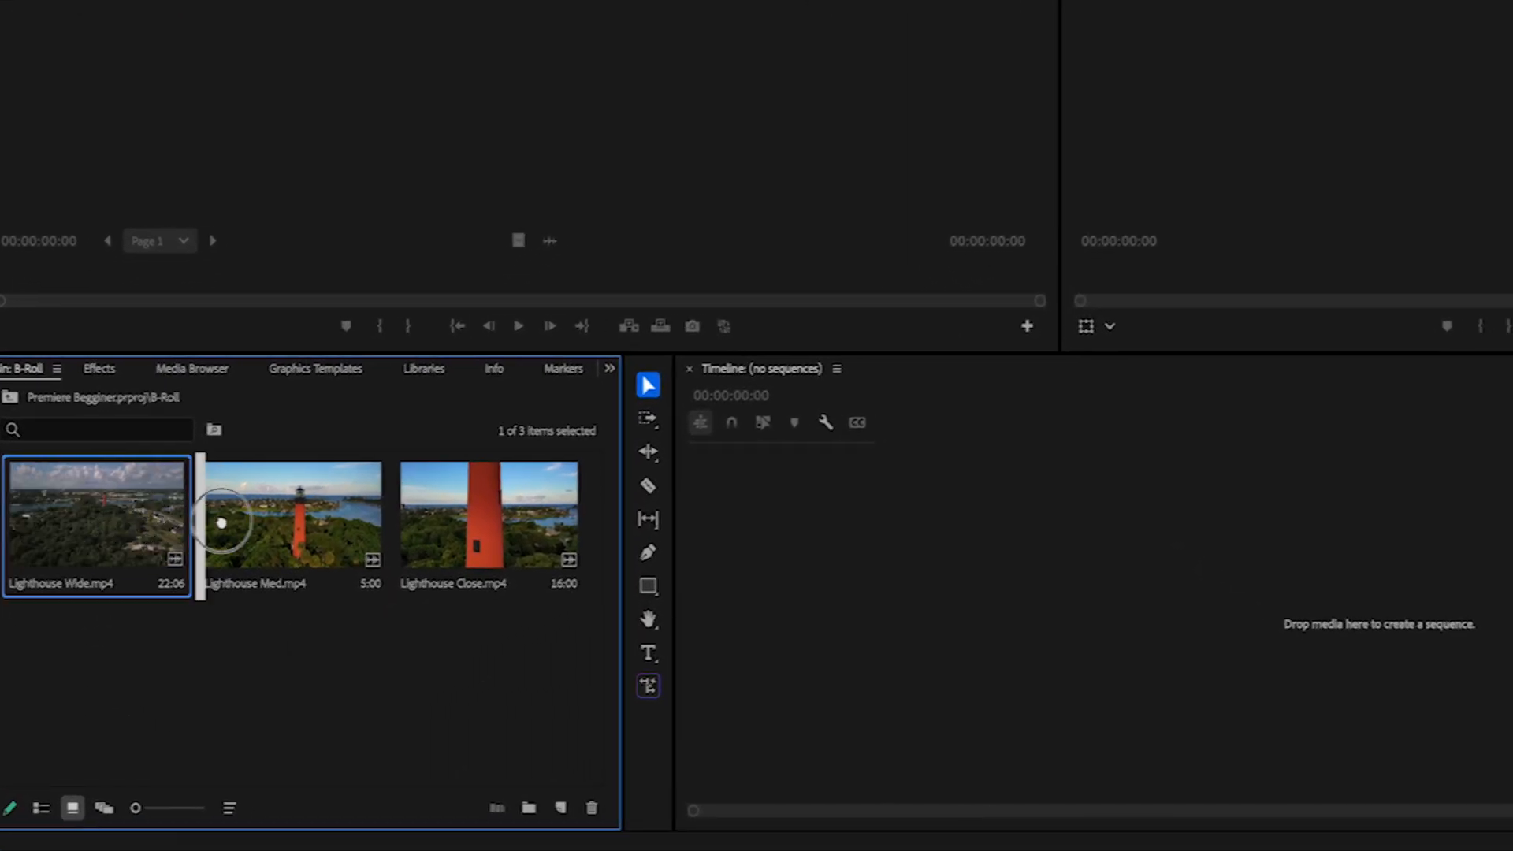
drag(561, 578, 709, 590)
drag(250, 590, 248, 589)
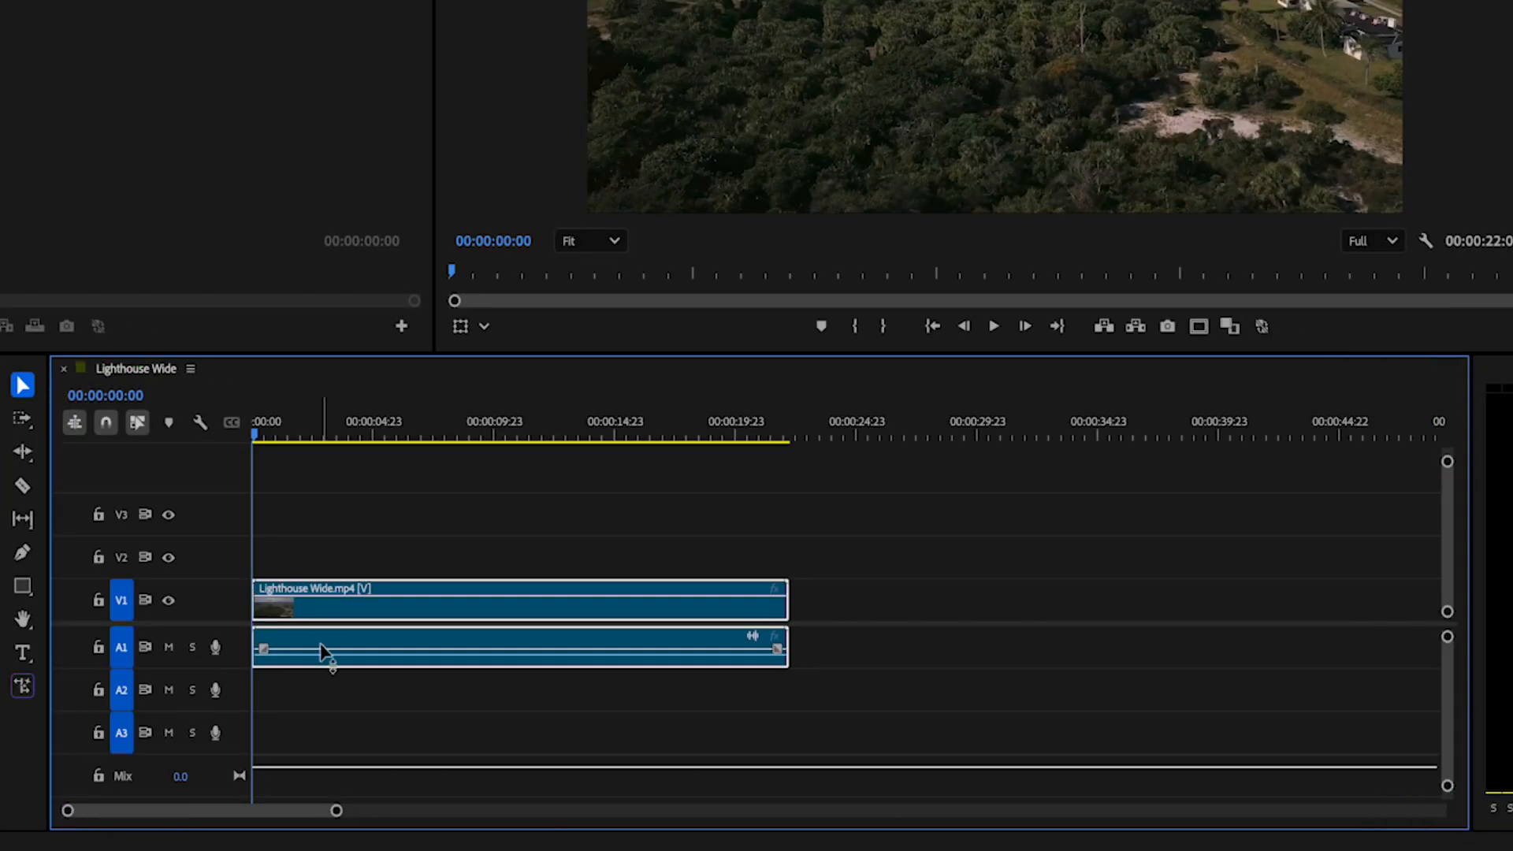
drag(255, 435, 329, 438)
mouse_move(327, 781)
mouse_down()
mouse_move(378, 780)
mouse_move(345, 780)
mouse_up()
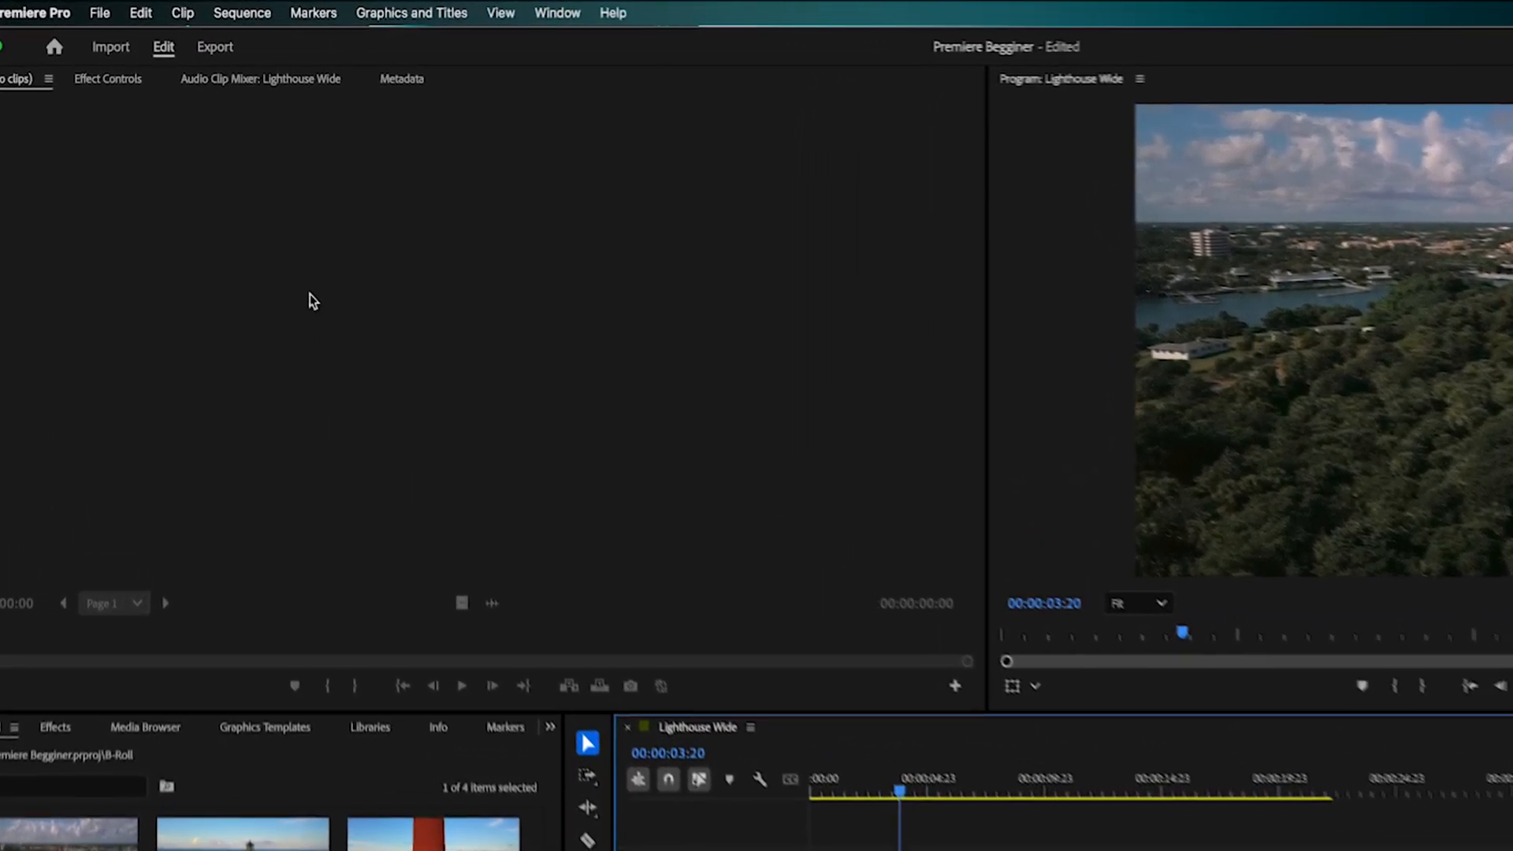
Step: Review the sequence settings for timebase, frame size, audio and video previews, and accept them as they are
click(245, 14)
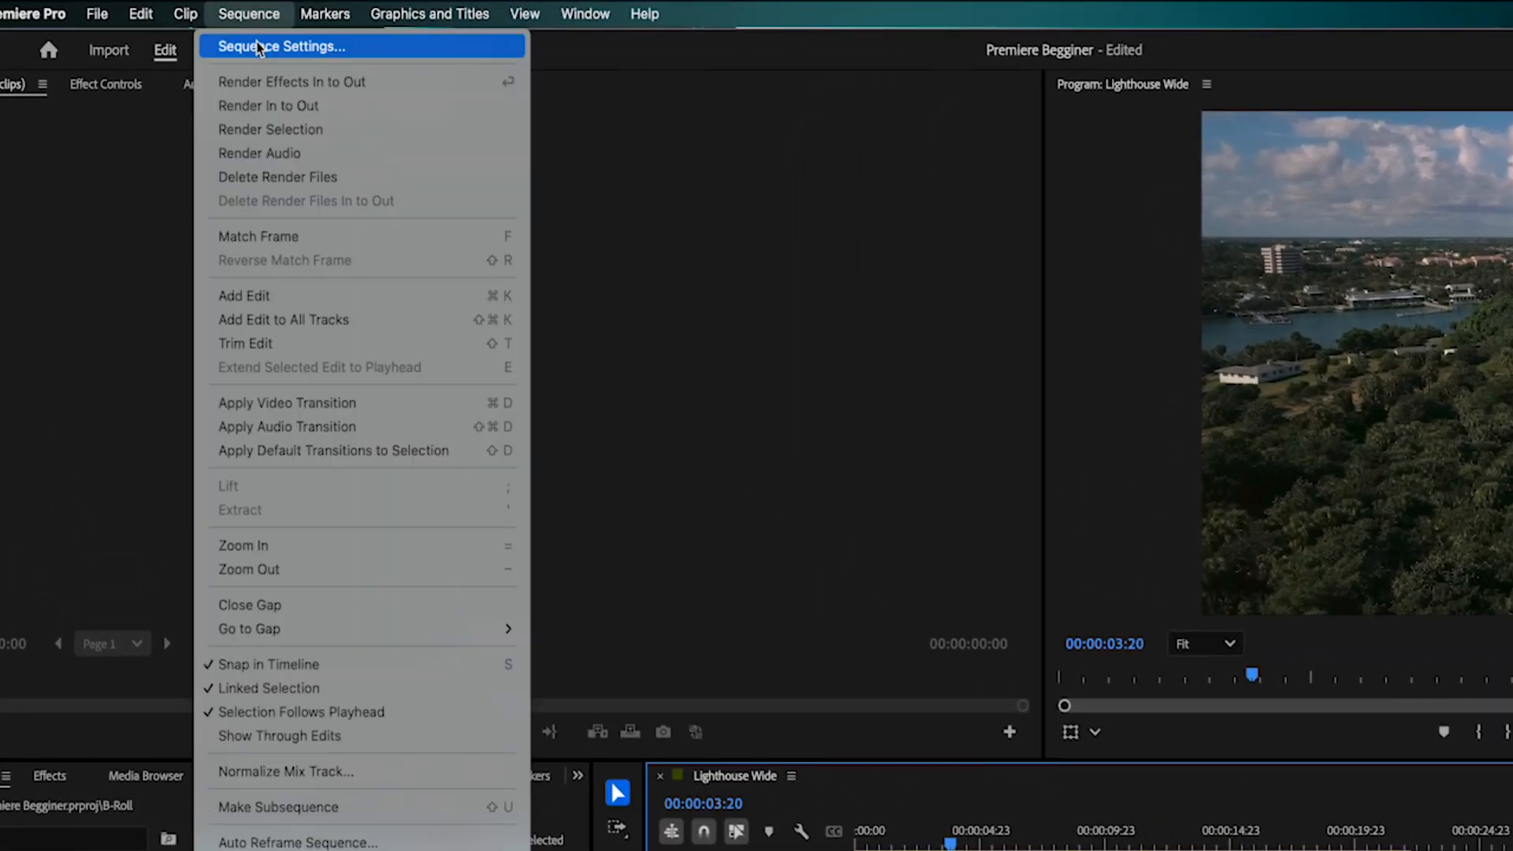
click(256, 48)
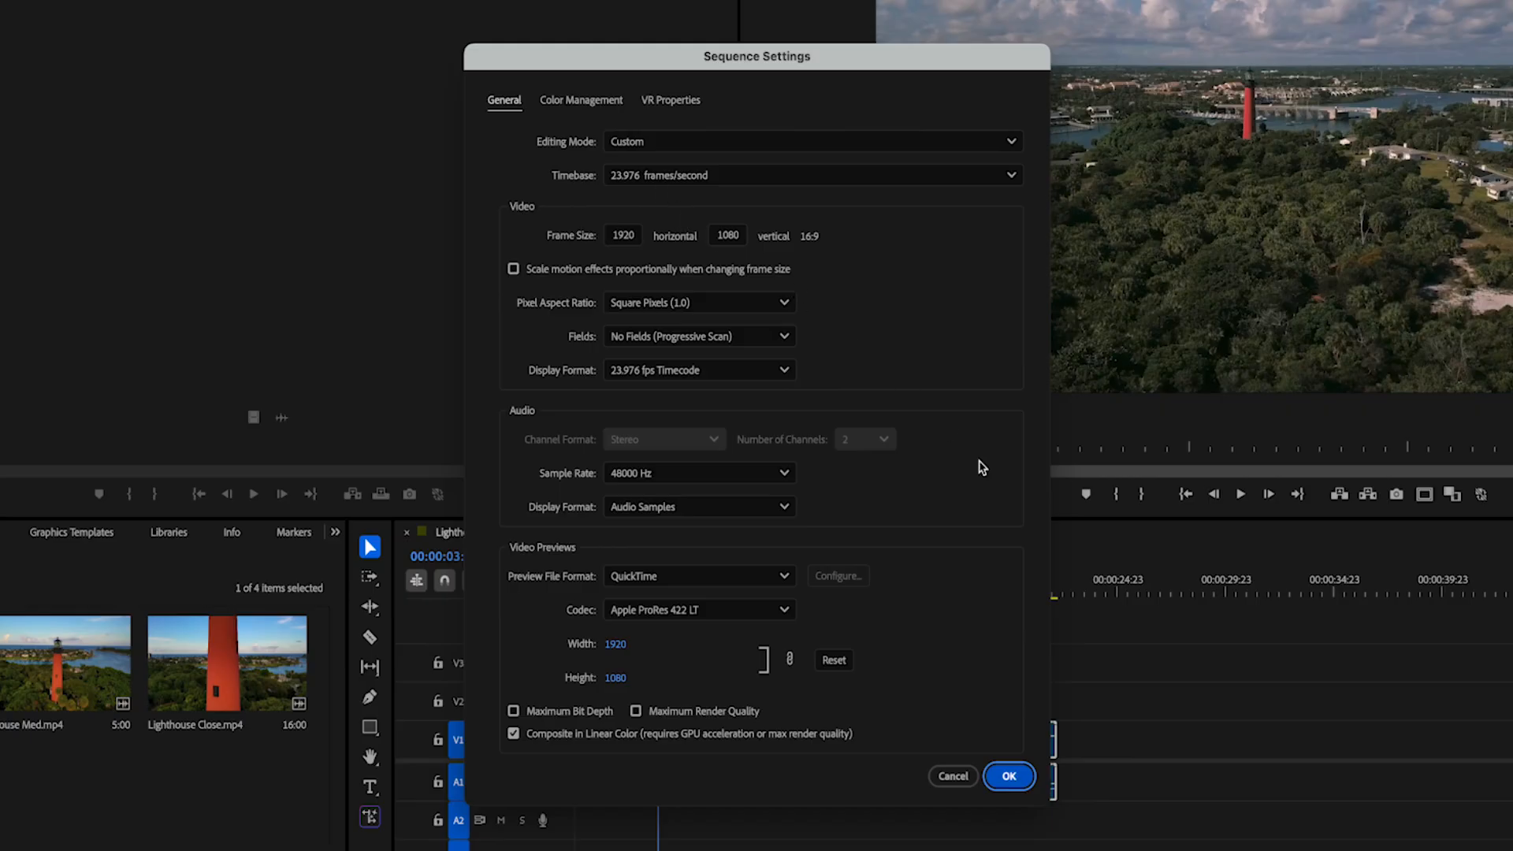
click(1010, 777)
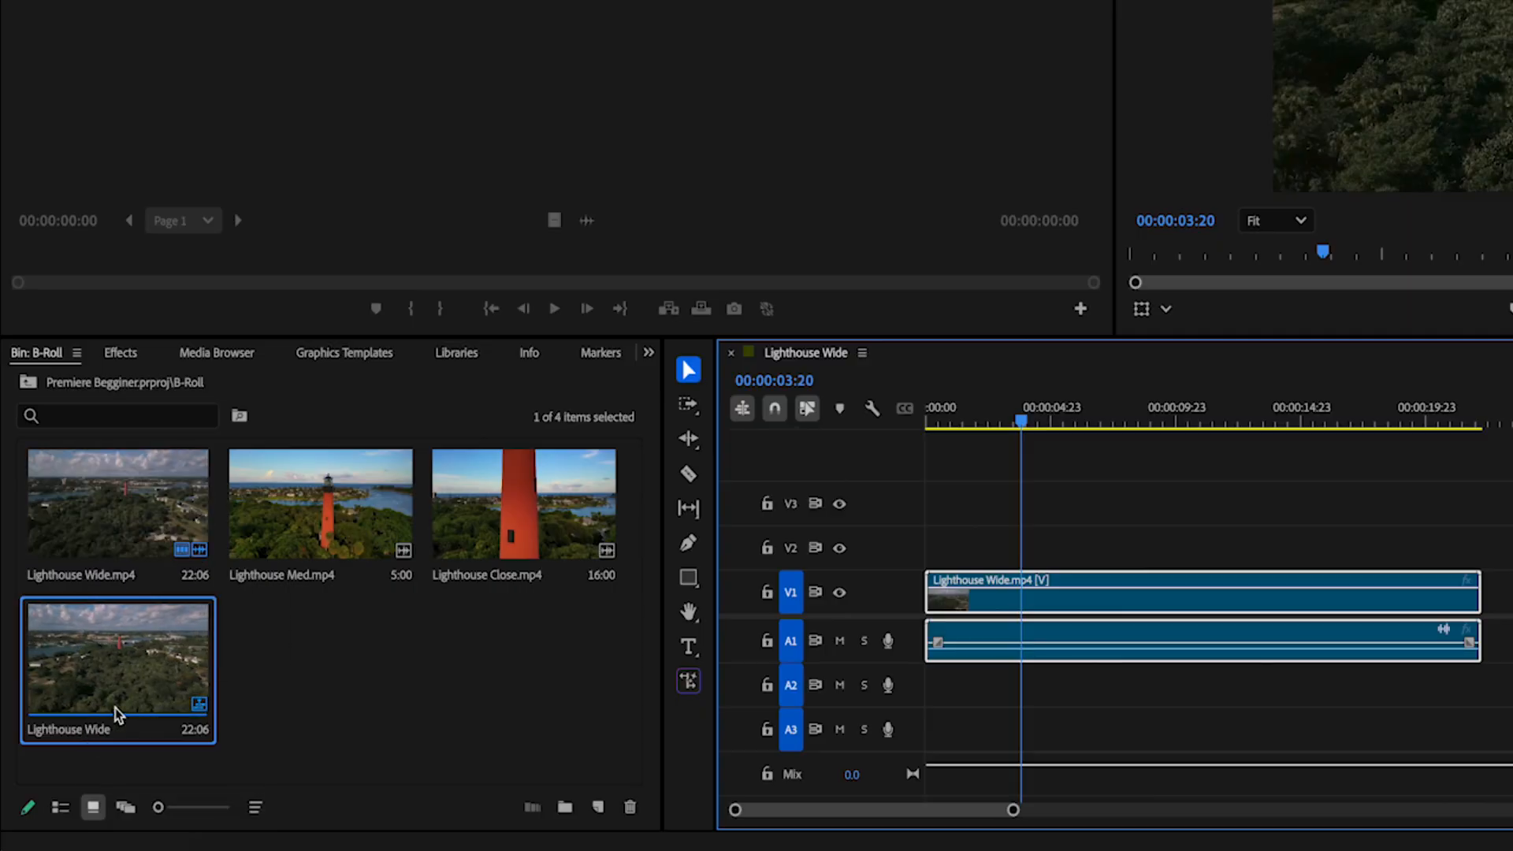
Step: Rename the Lighthouse Wide sequence in the B-Roll bin as "Lighthouse Video"
click(76, 735)
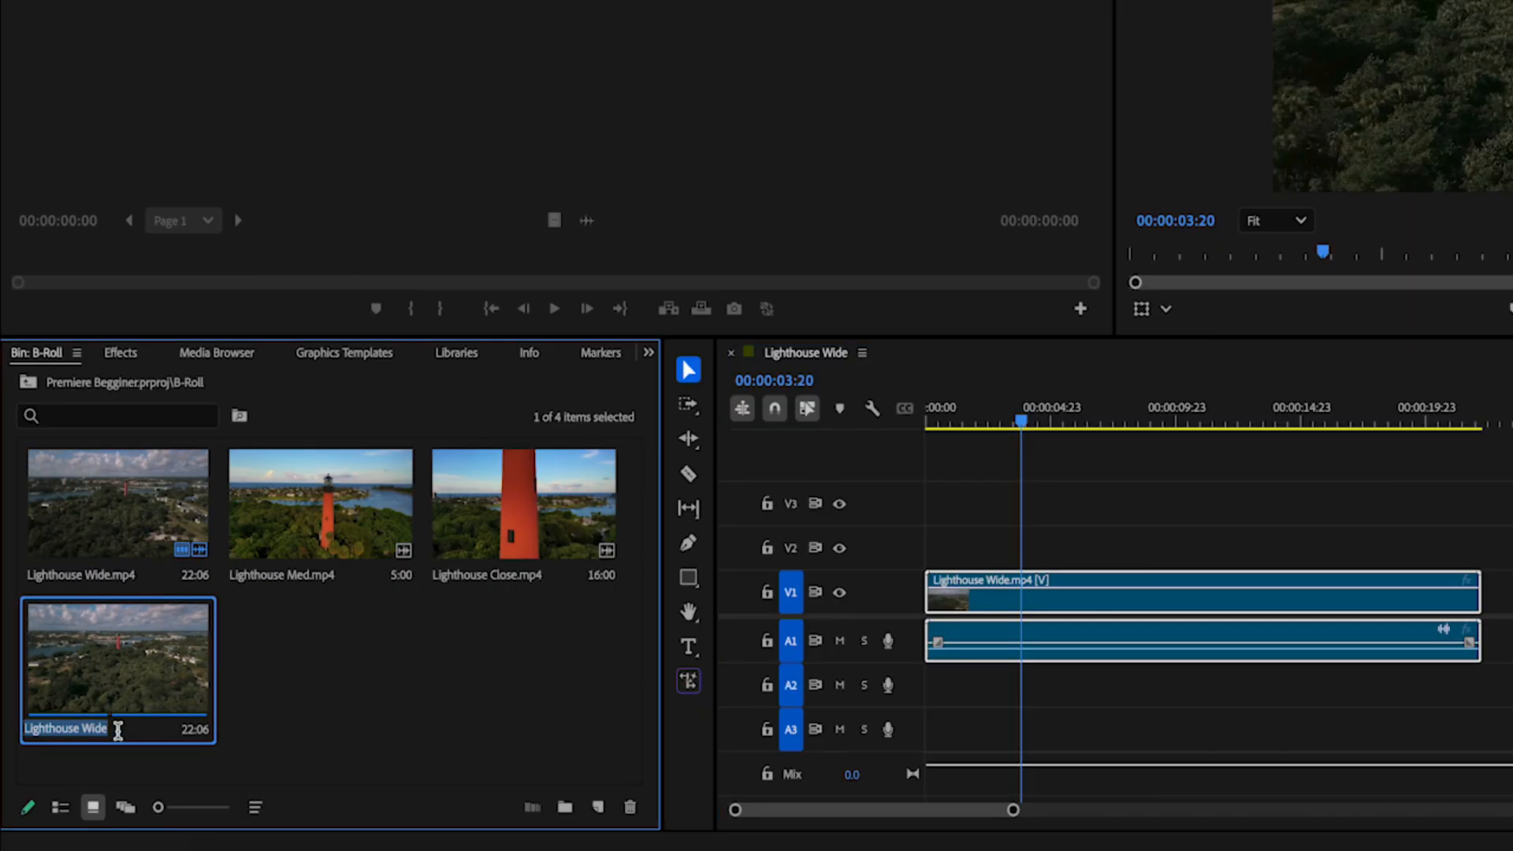
text(Lighthouse V)
click(330, 696)
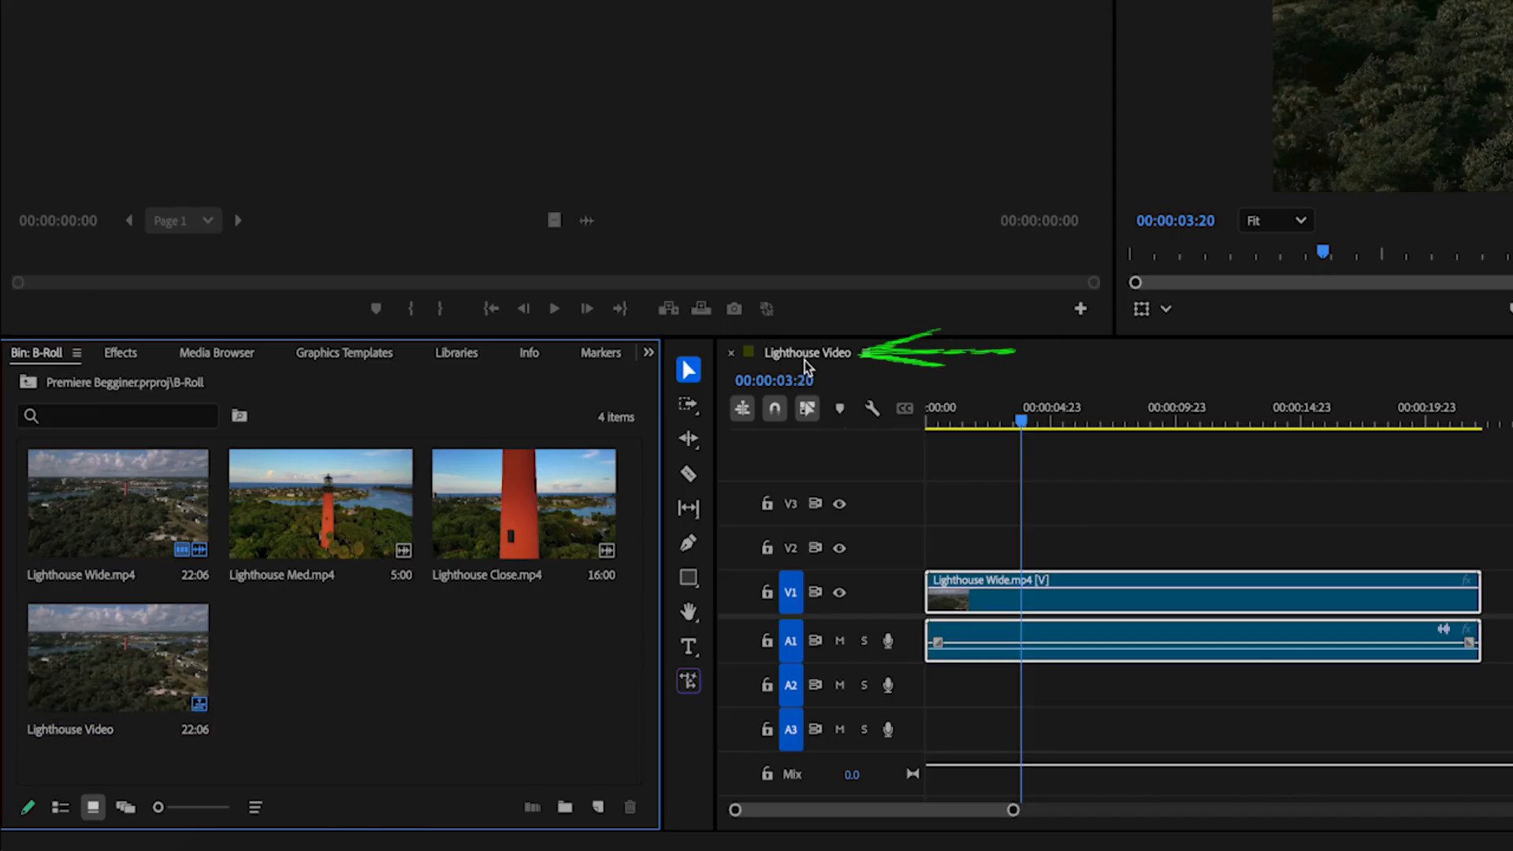
Step: Add Lighthouse Med.mp4 to the V1 and A1 tracks directly after the Lighthouse Wide.mp4 clip
key(shift+3)
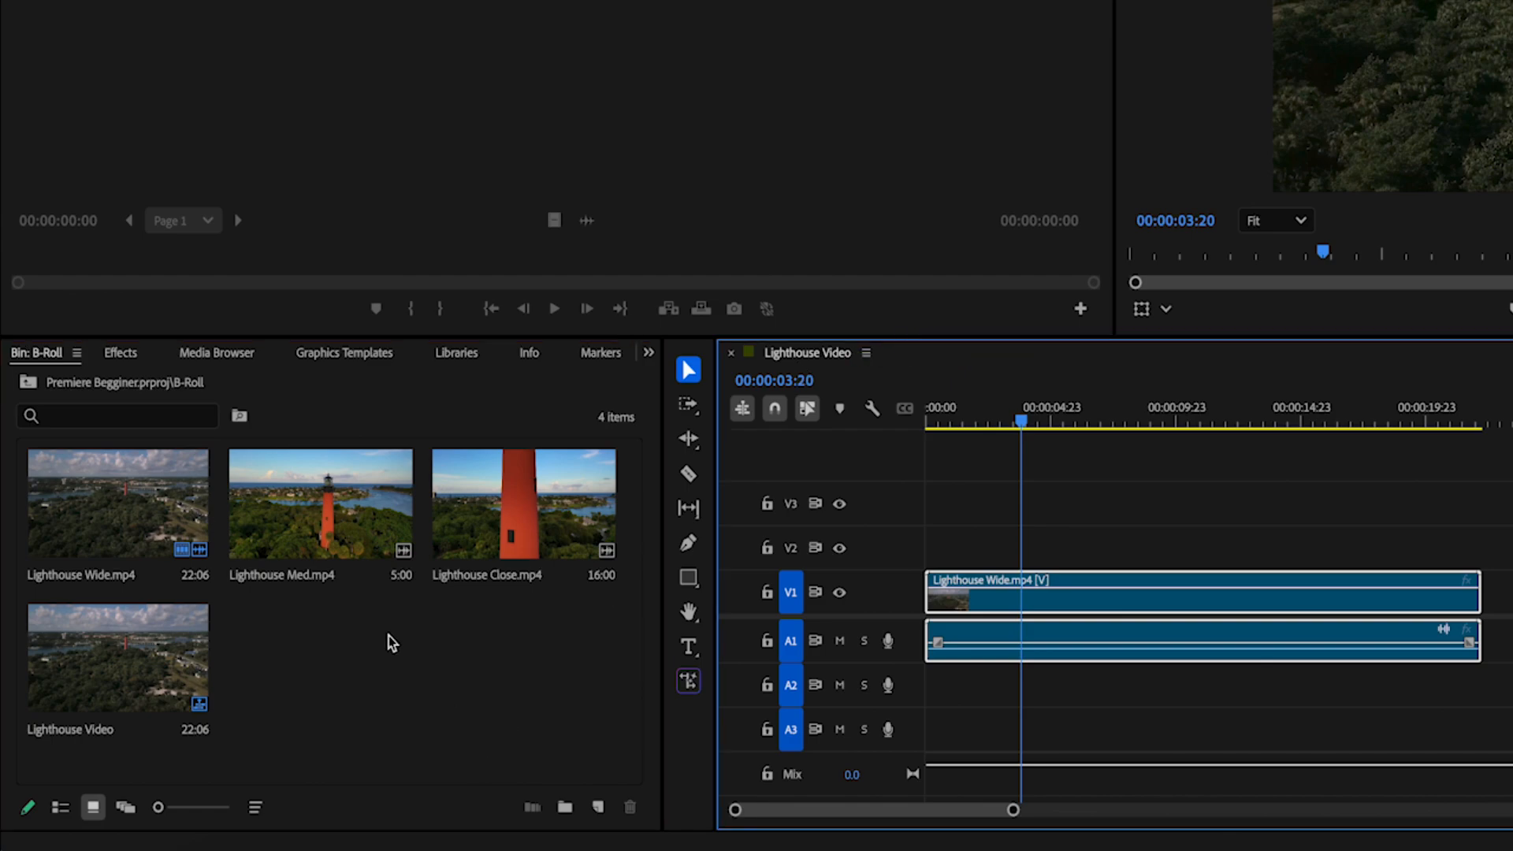
drag(332, 526, 1503, 546)
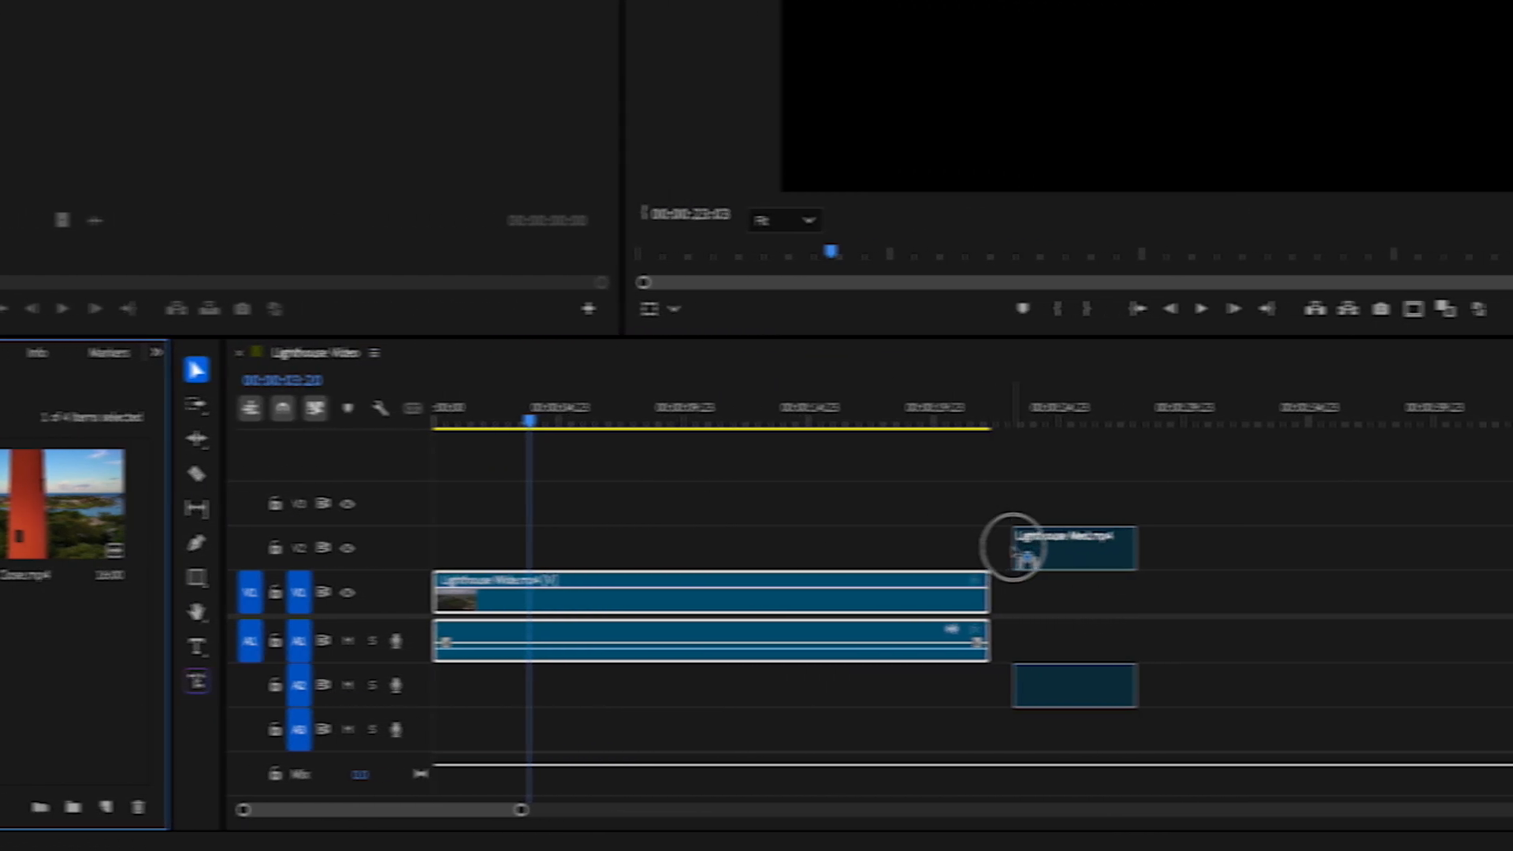
drag(1013, 546, 809, 594)
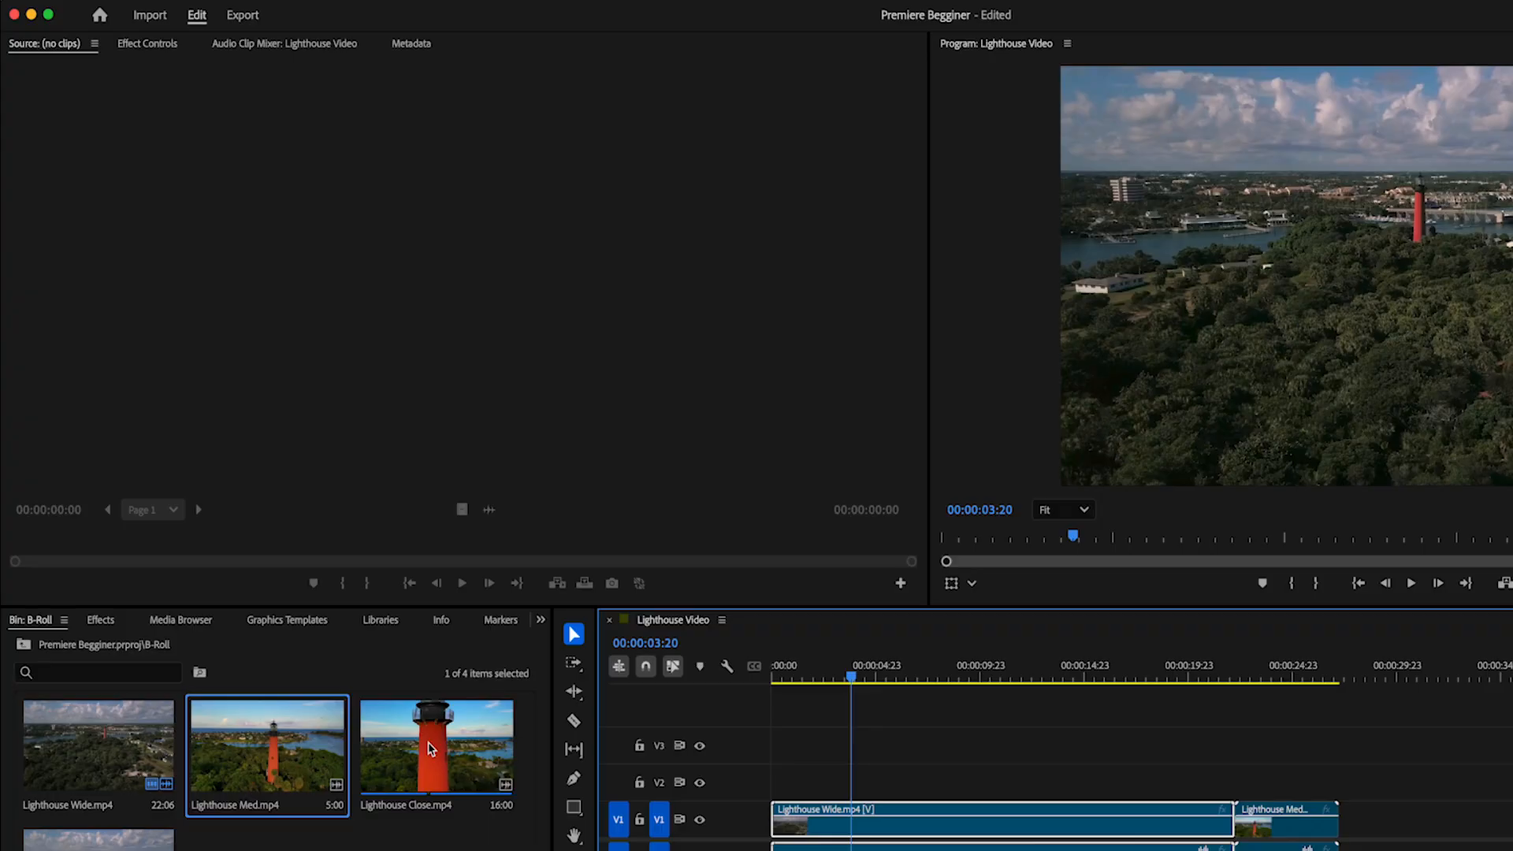
Step: Mark Lighthouse Close.mp4 from 00:00:02:00 to 00:00:14:01 in the source view and add that section to V1 directly after Lighthouse Med.mp4
double_click(430, 748)
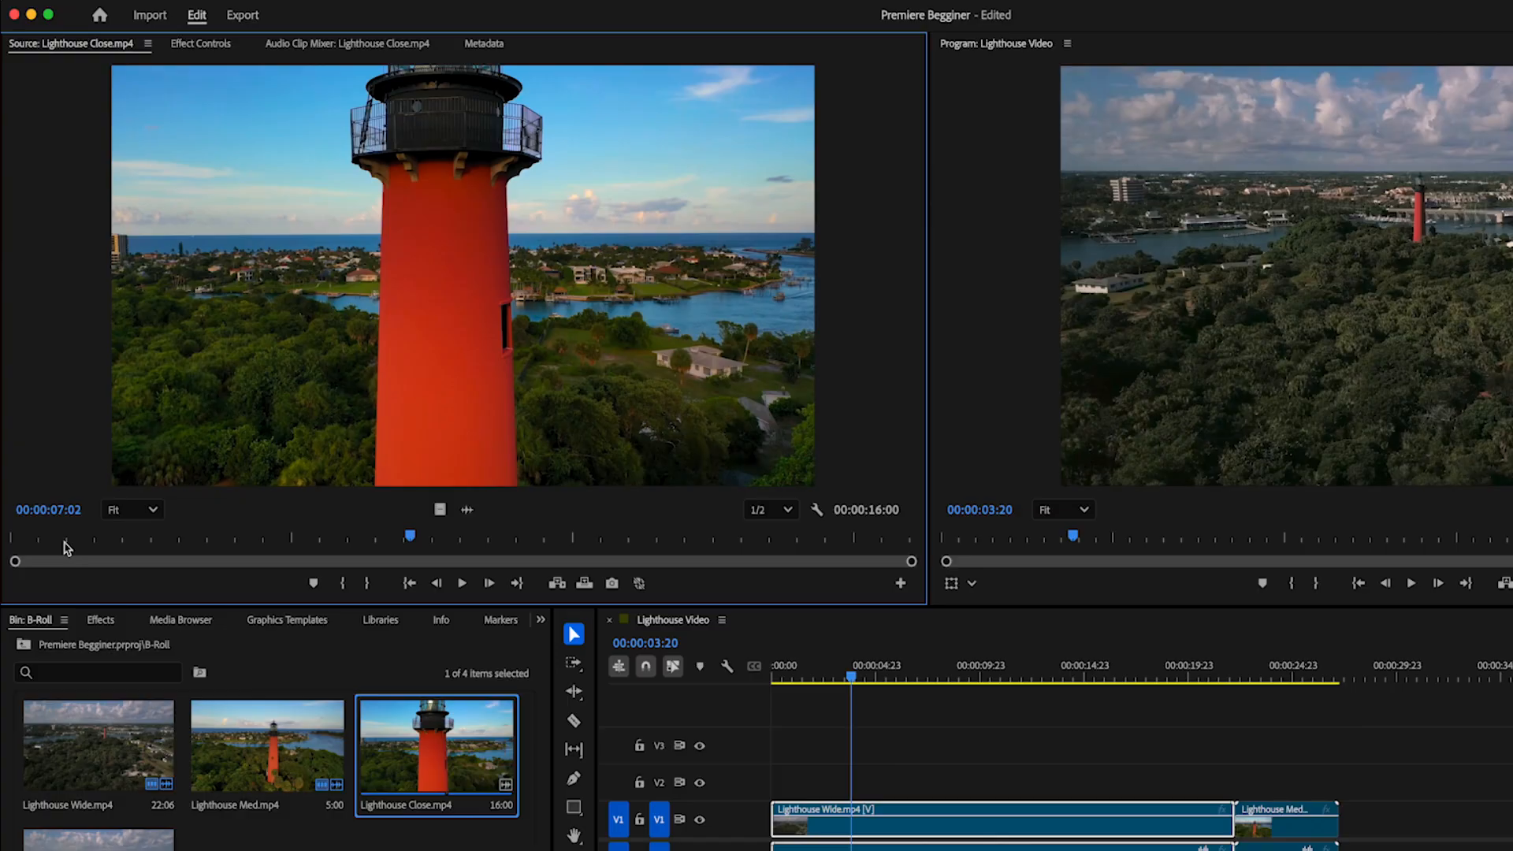
drag(65, 543, 130, 552)
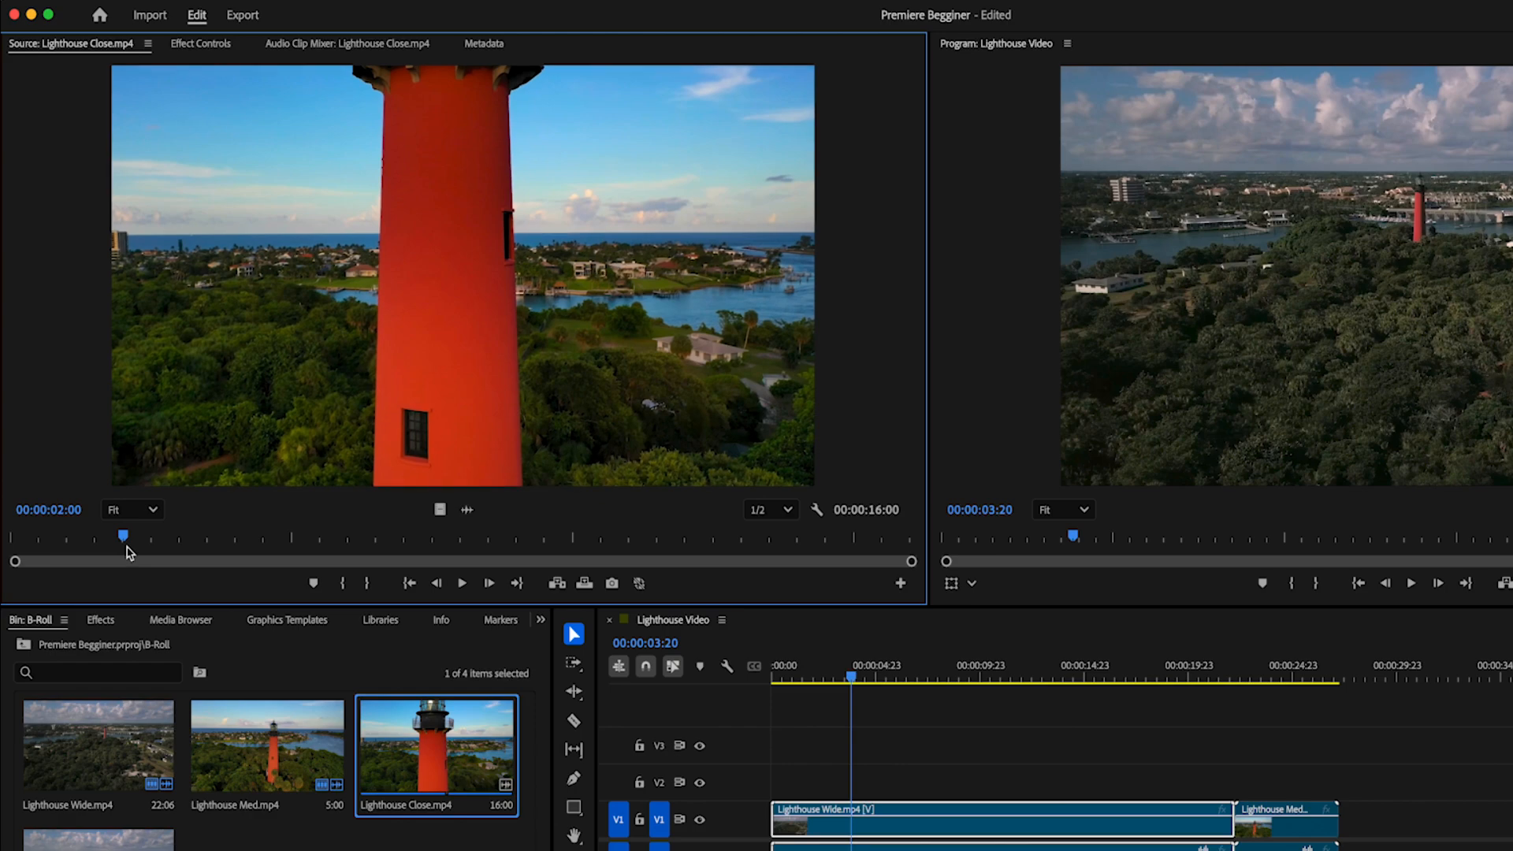
key(i)
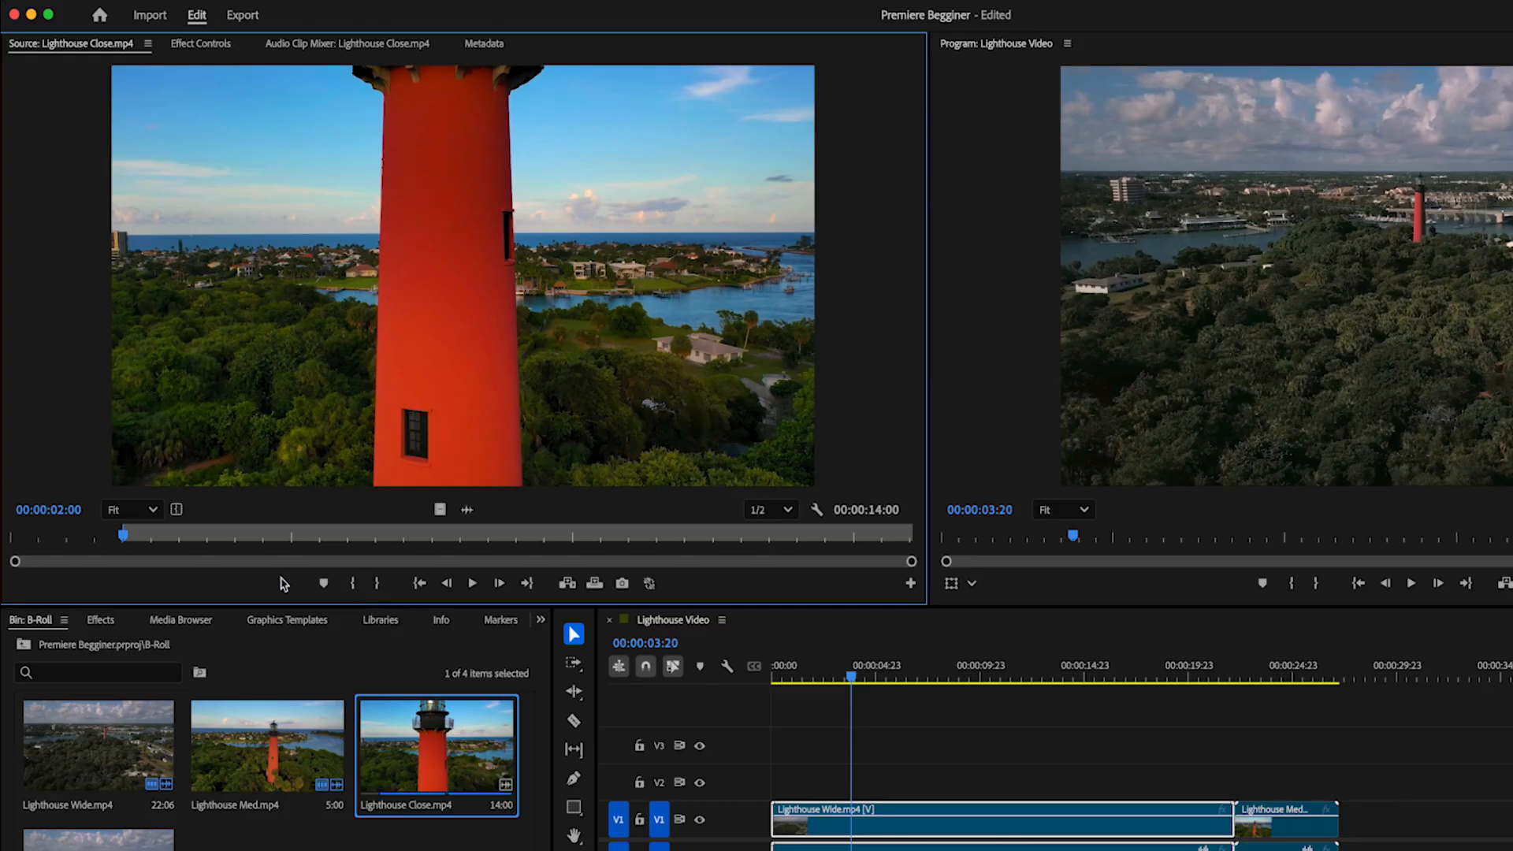
drag(123, 538, 801, 539)
key(o)
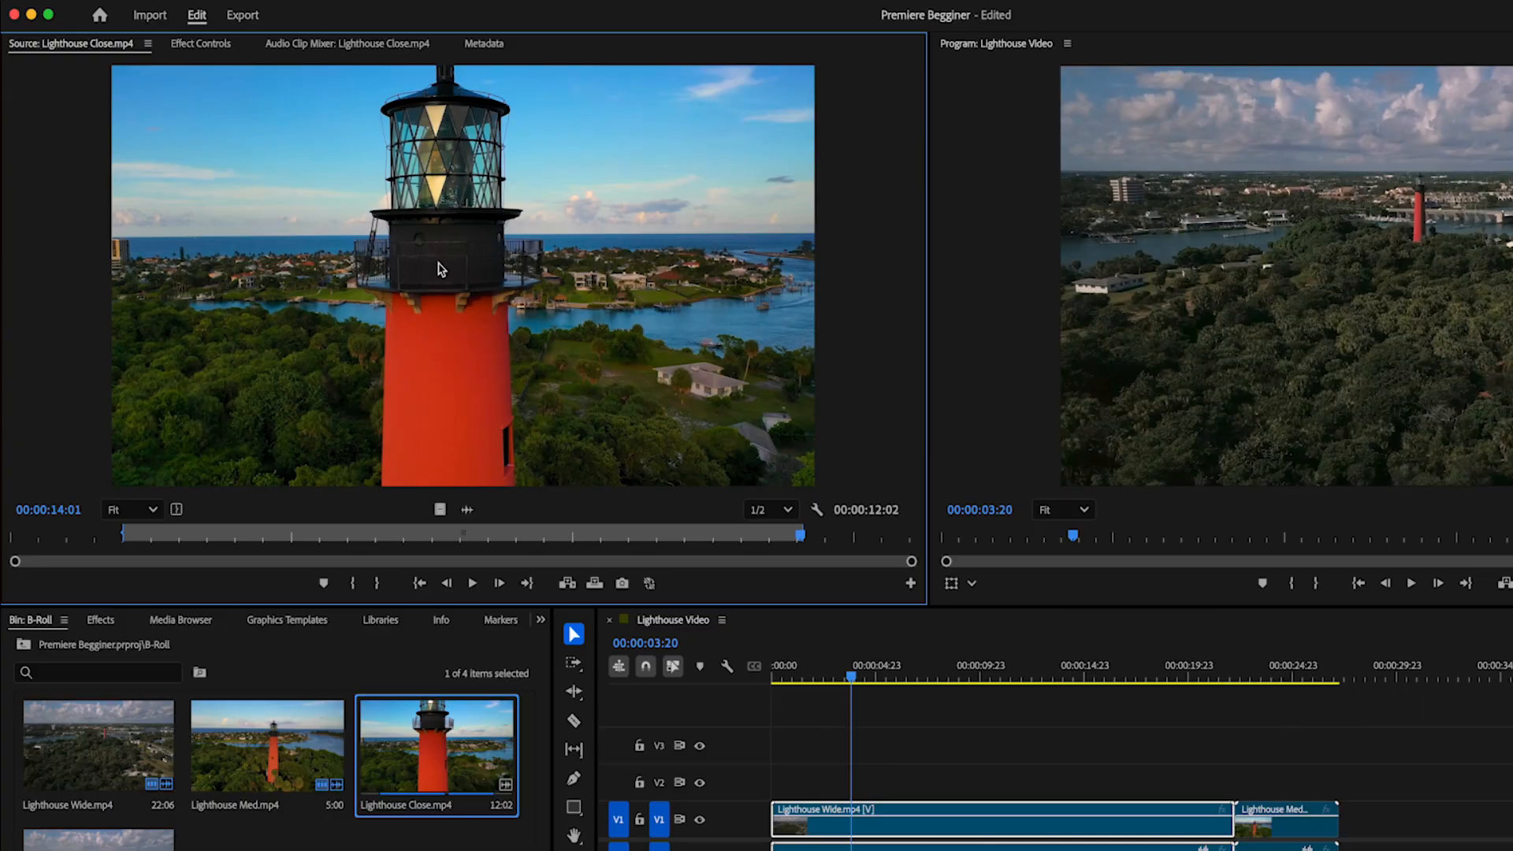
drag(439, 269, 1349, 822)
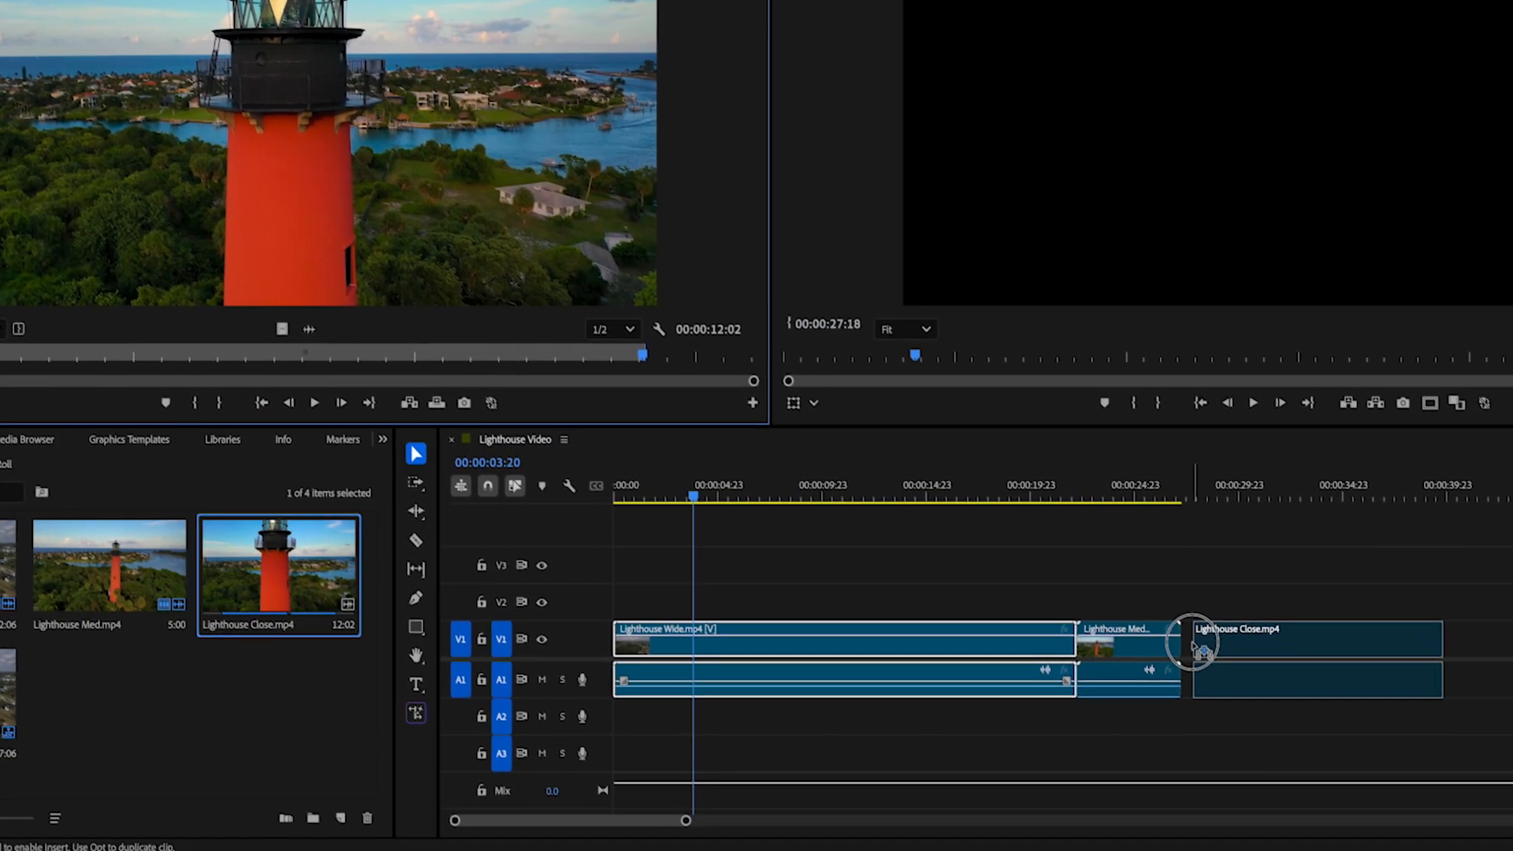
drag(1194, 642, 1182, 642)
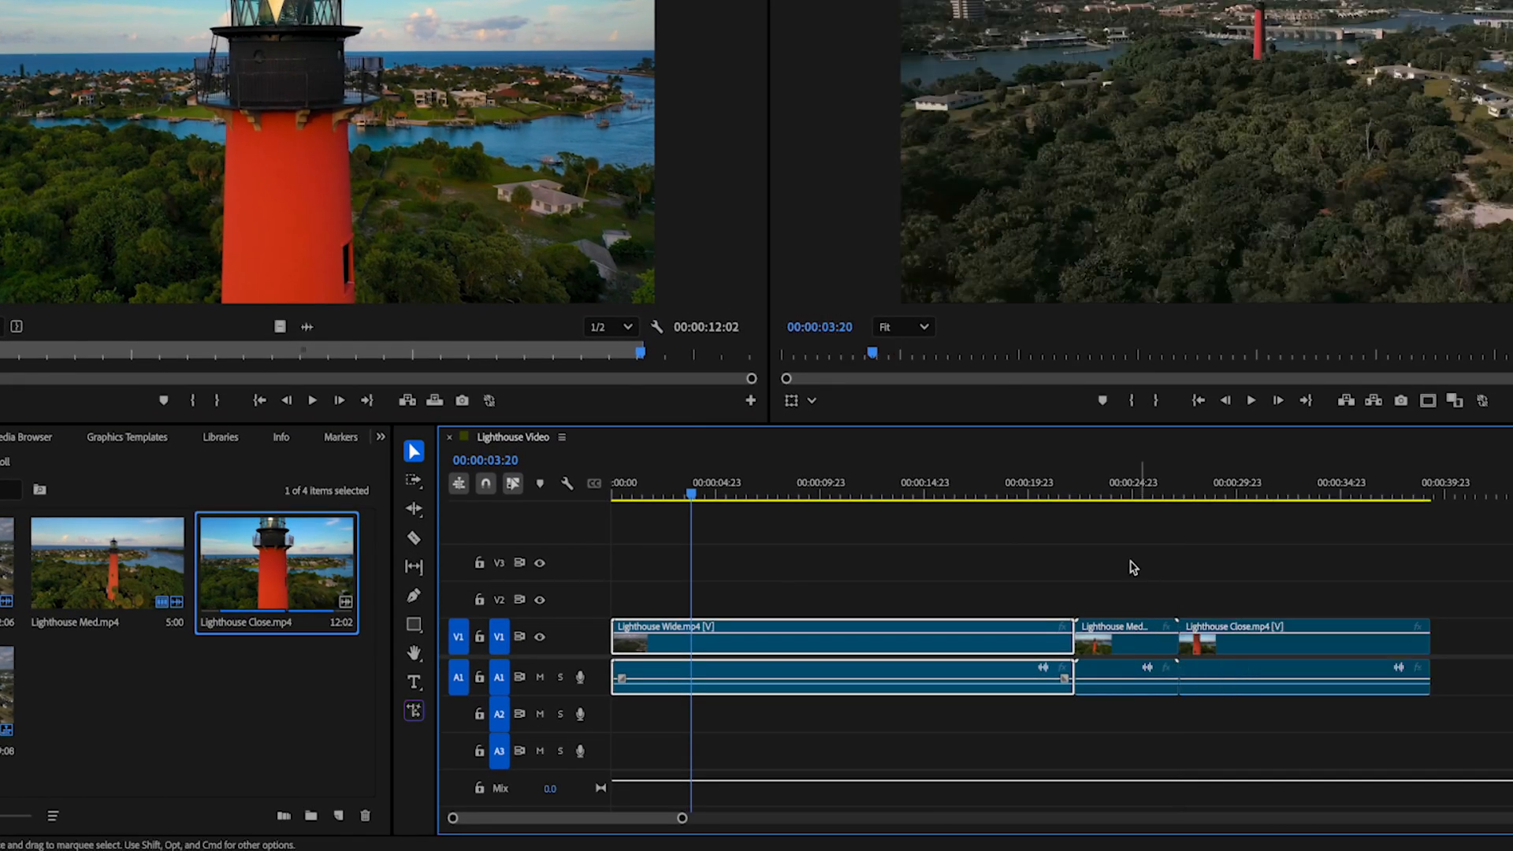
Step: Play the sequence from 00:00:20:12 to review the cuts from the wide shot through the medium shot to the close shot
click(1040, 483)
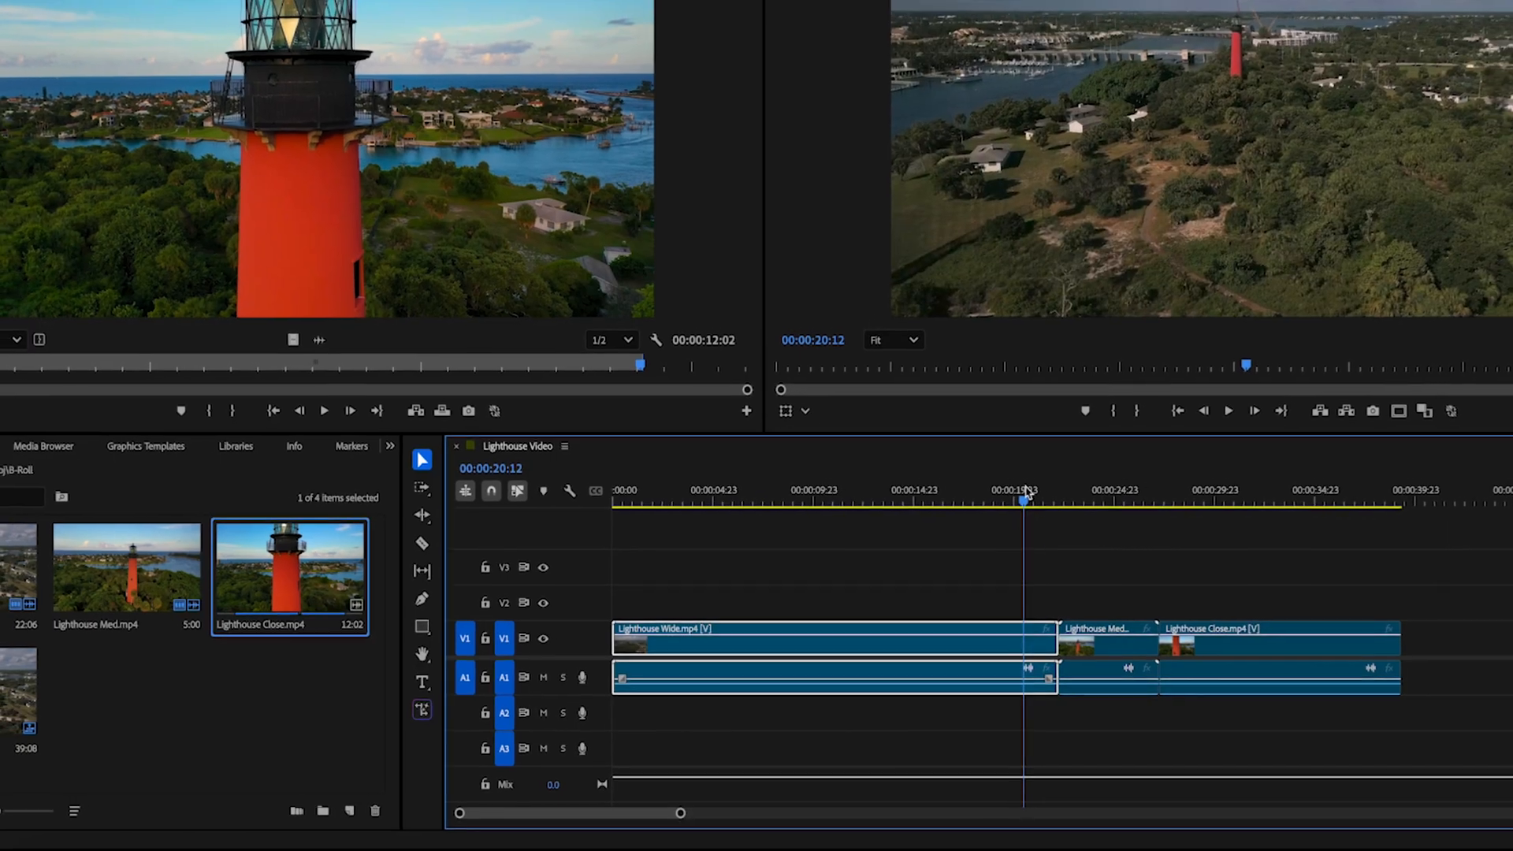
key(space)
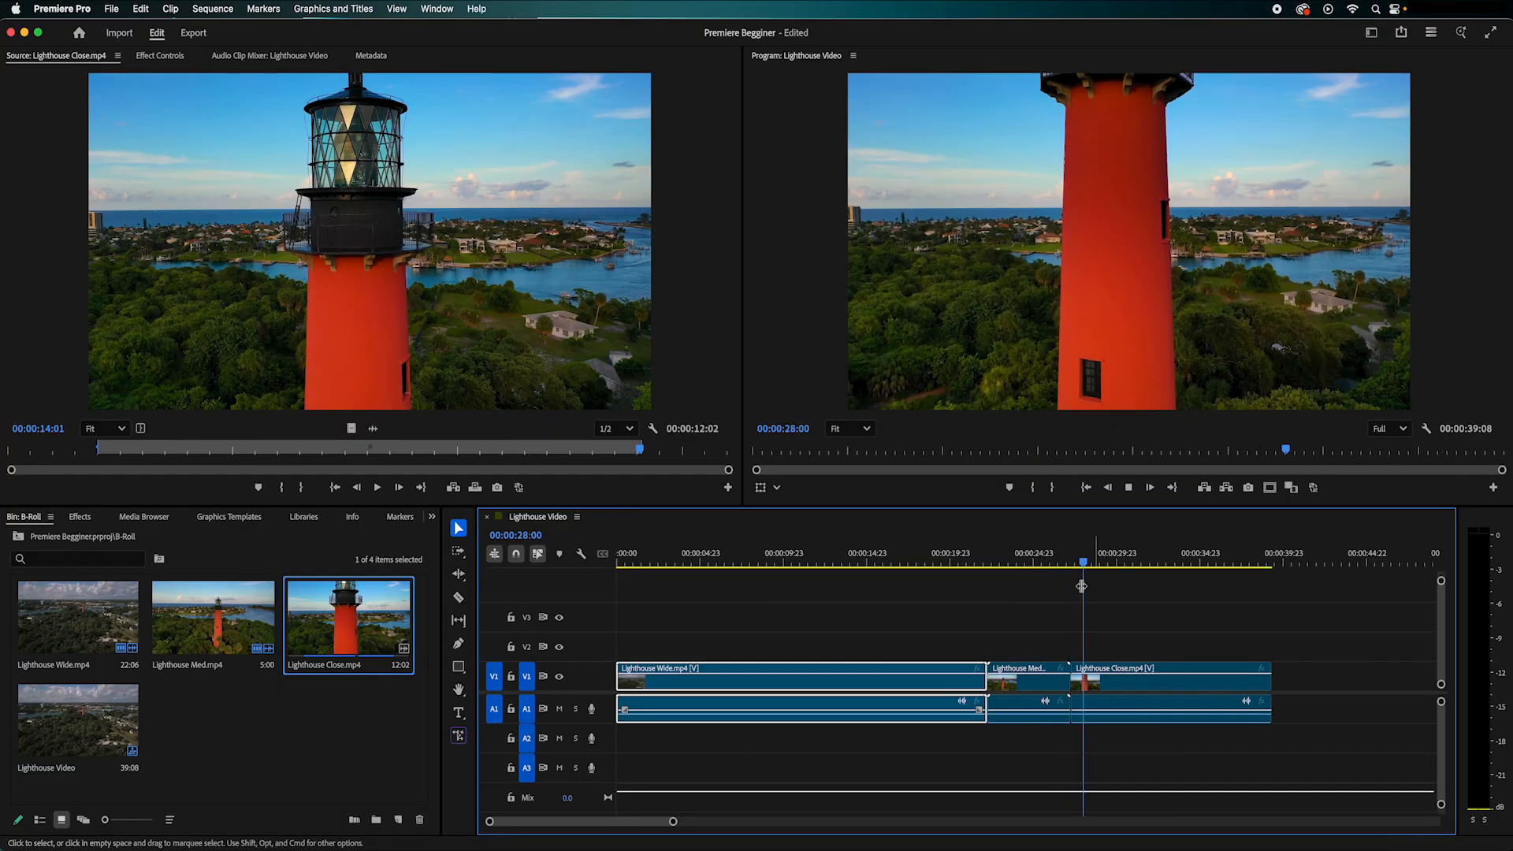
key(space)
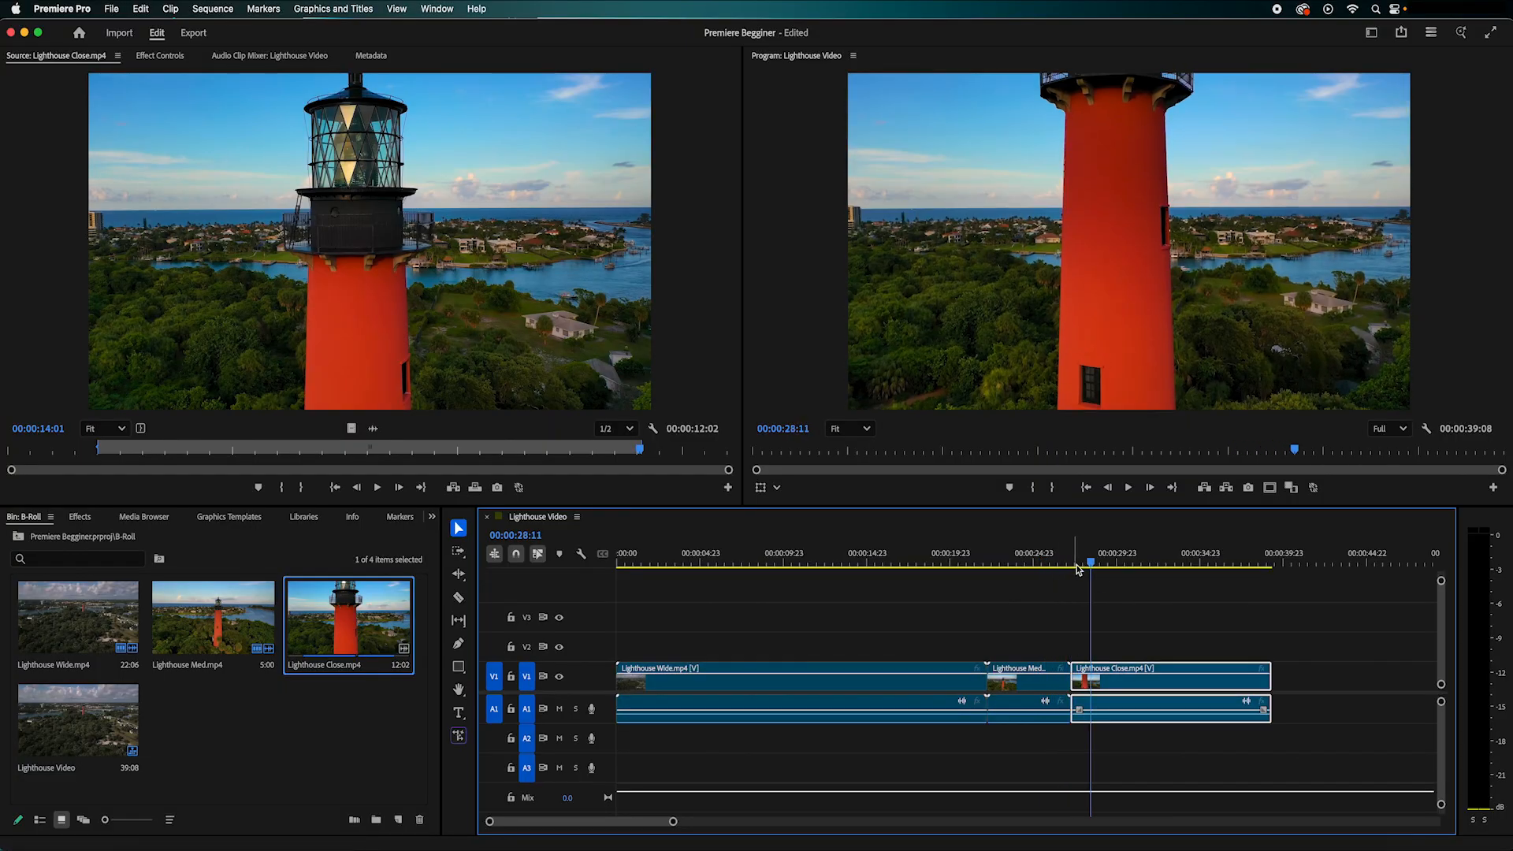
key(space)
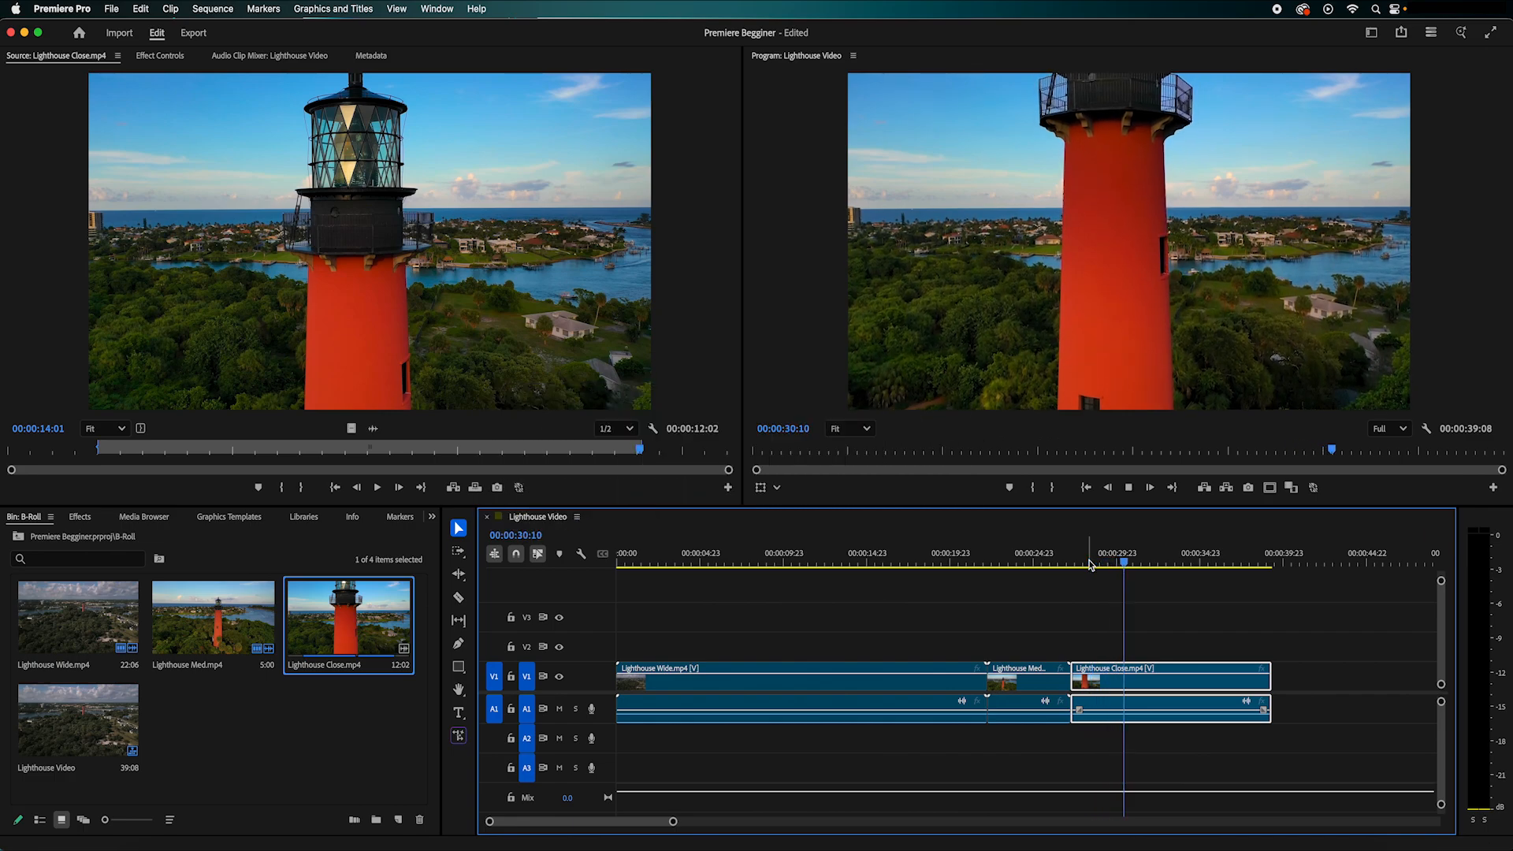
key(space)
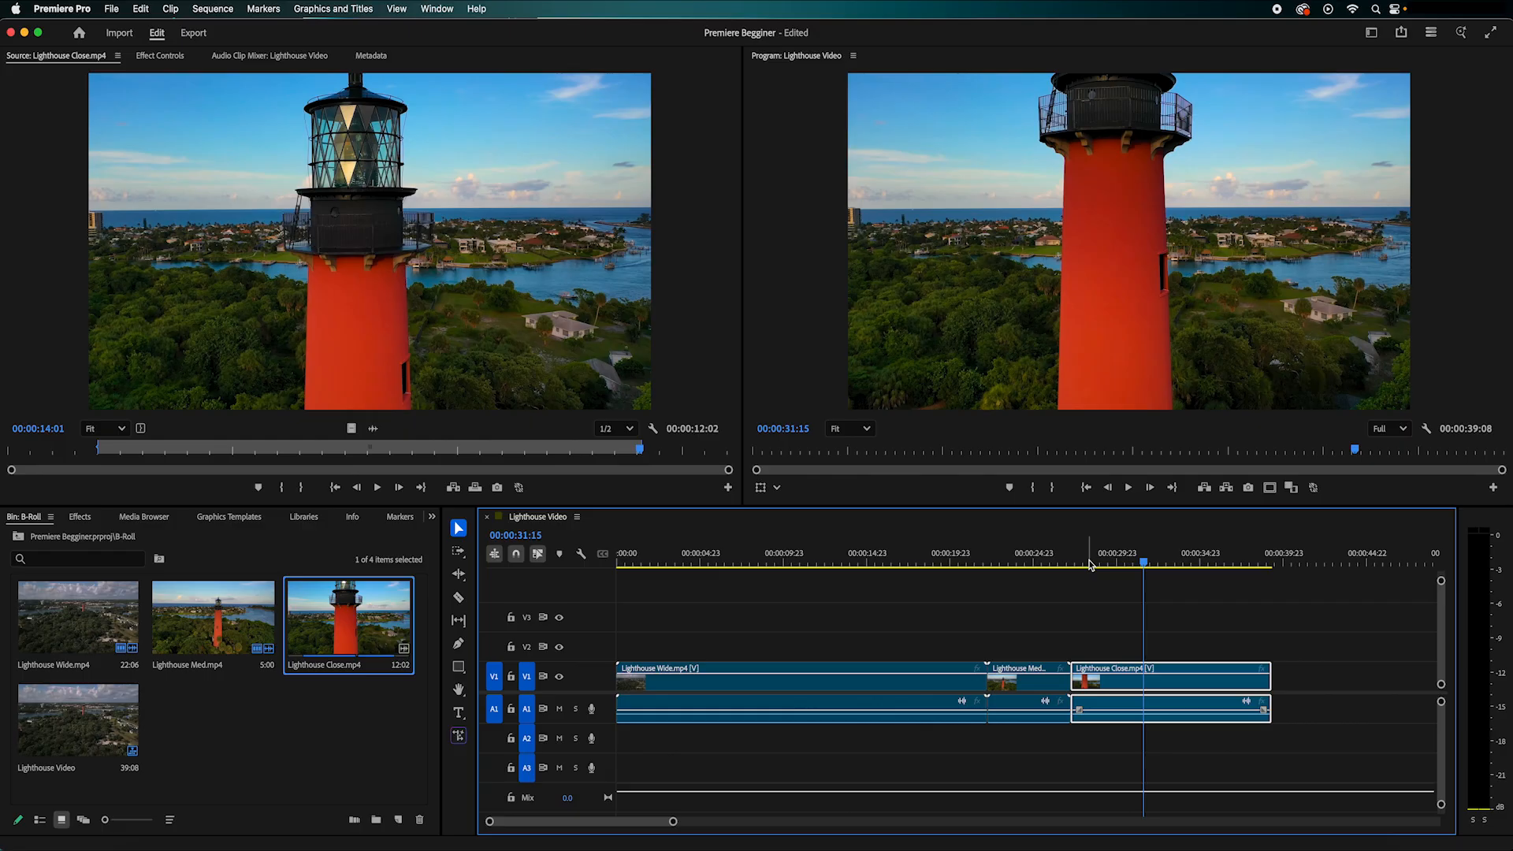
Step: Save the project
key(super+s)
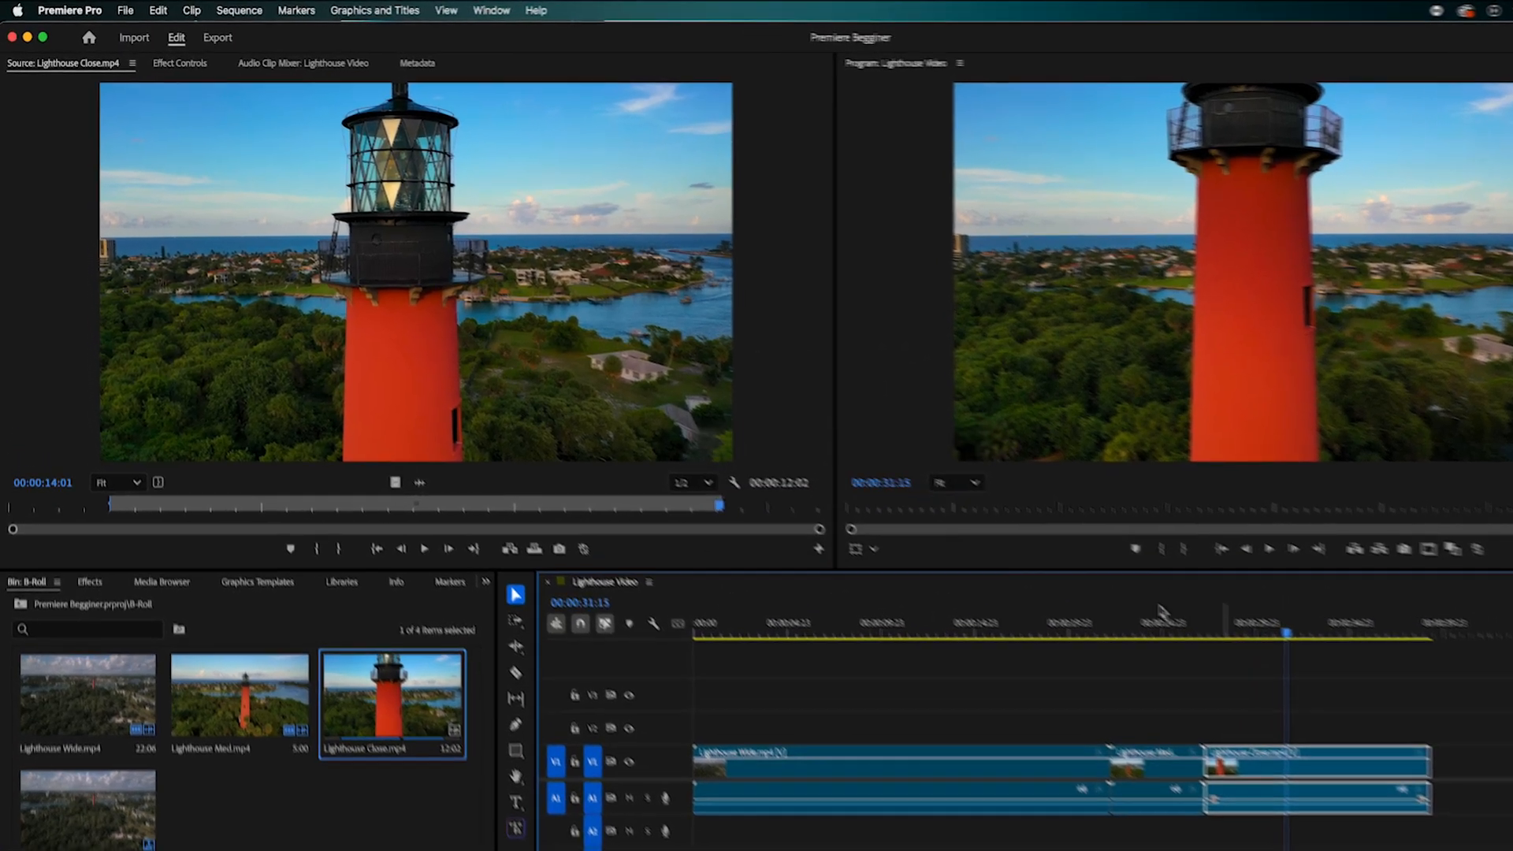
click(126, 10)
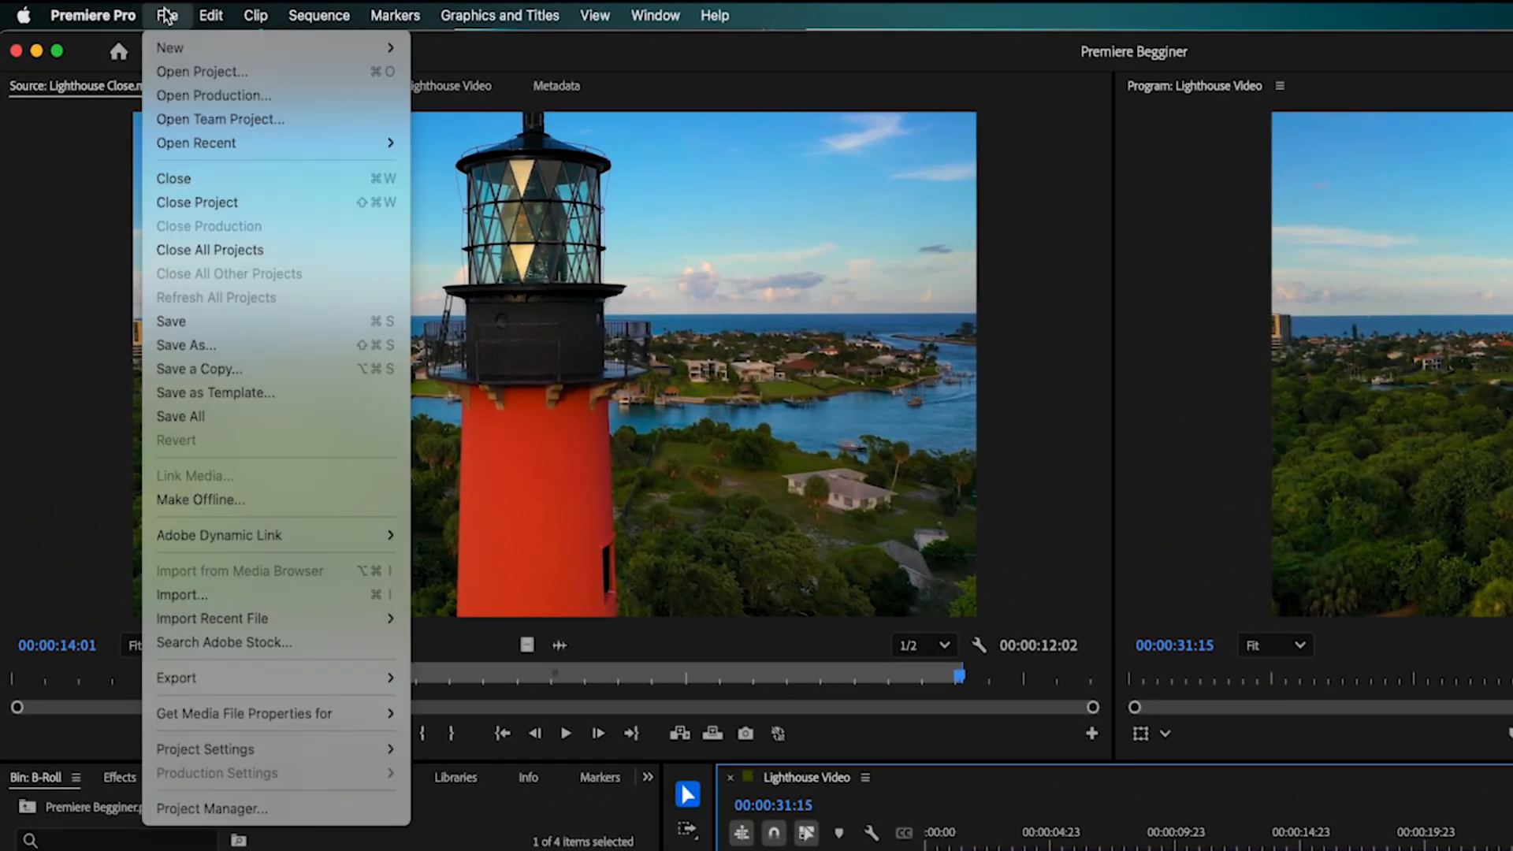
click(241, 325)
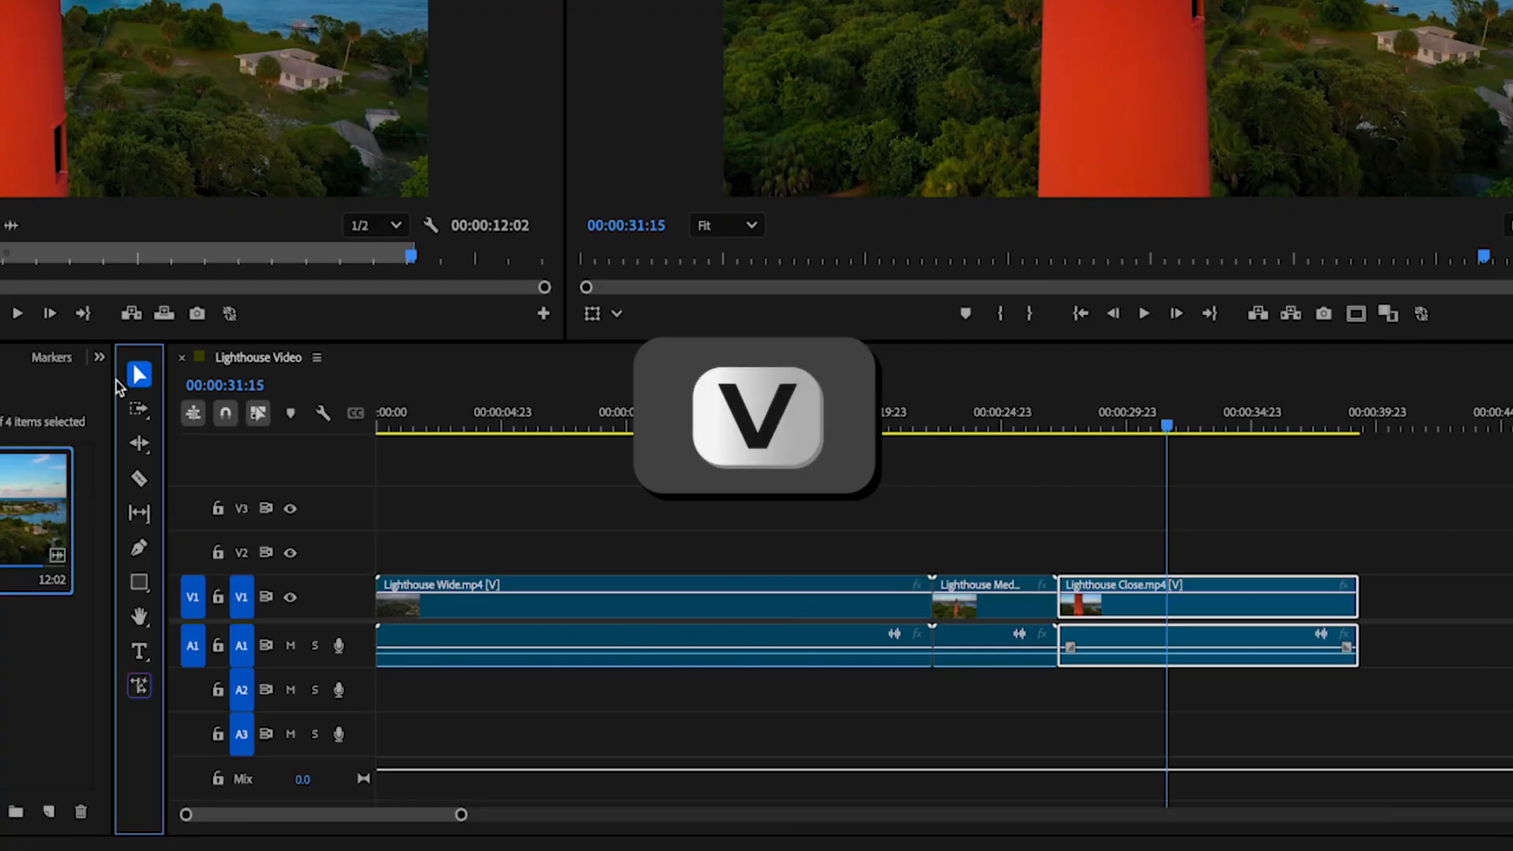
Step: Select the timeline clips one at a time, select all three together, and reselect only Lighthouse Close.mp4
click(768, 618)
click(1018, 615)
click(1107, 617)
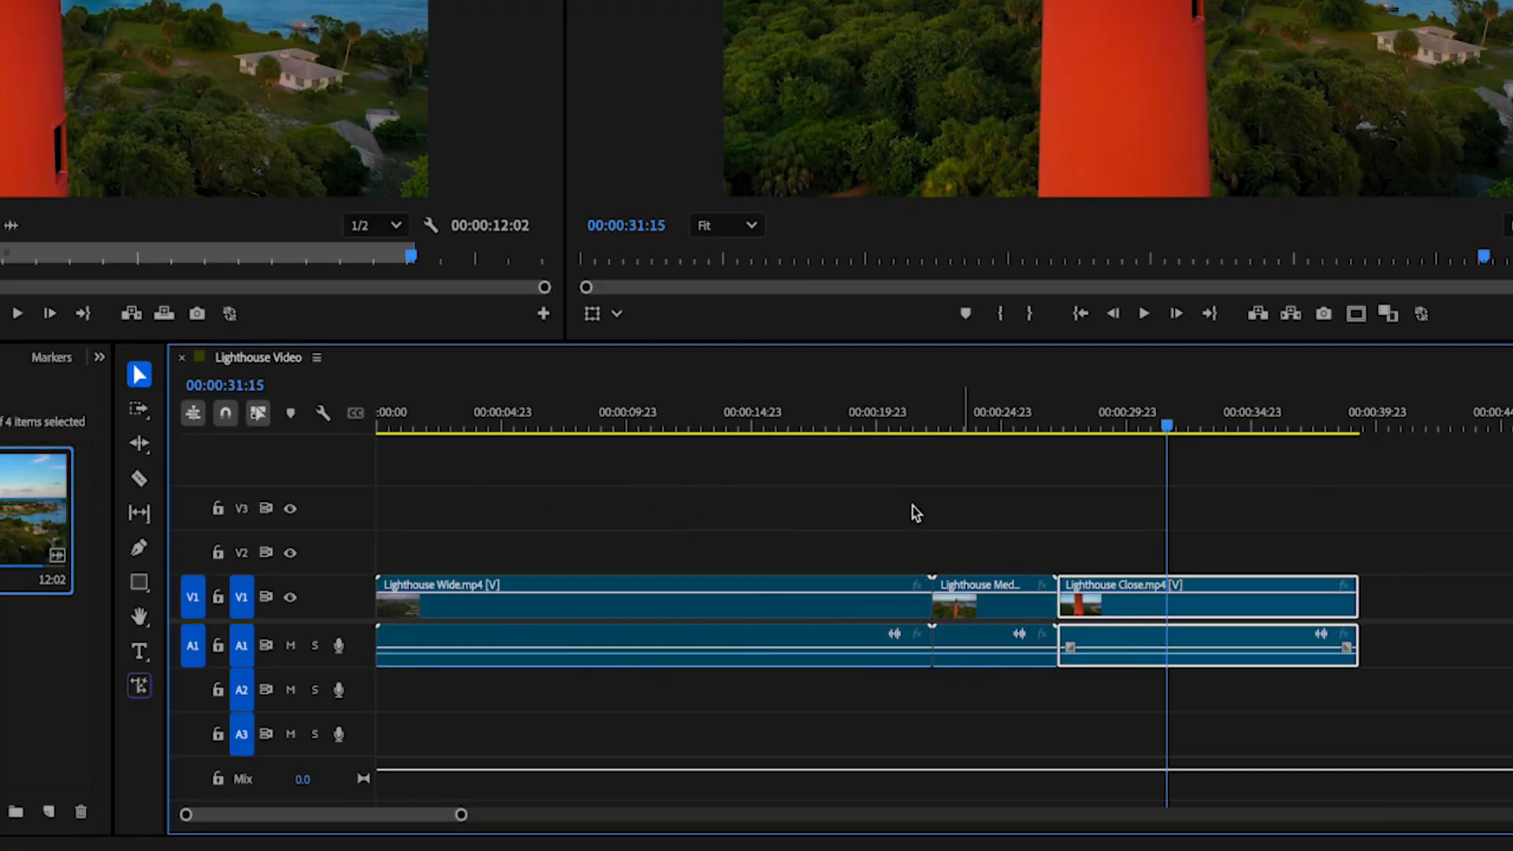
drag(803, 489, 1094, 650)
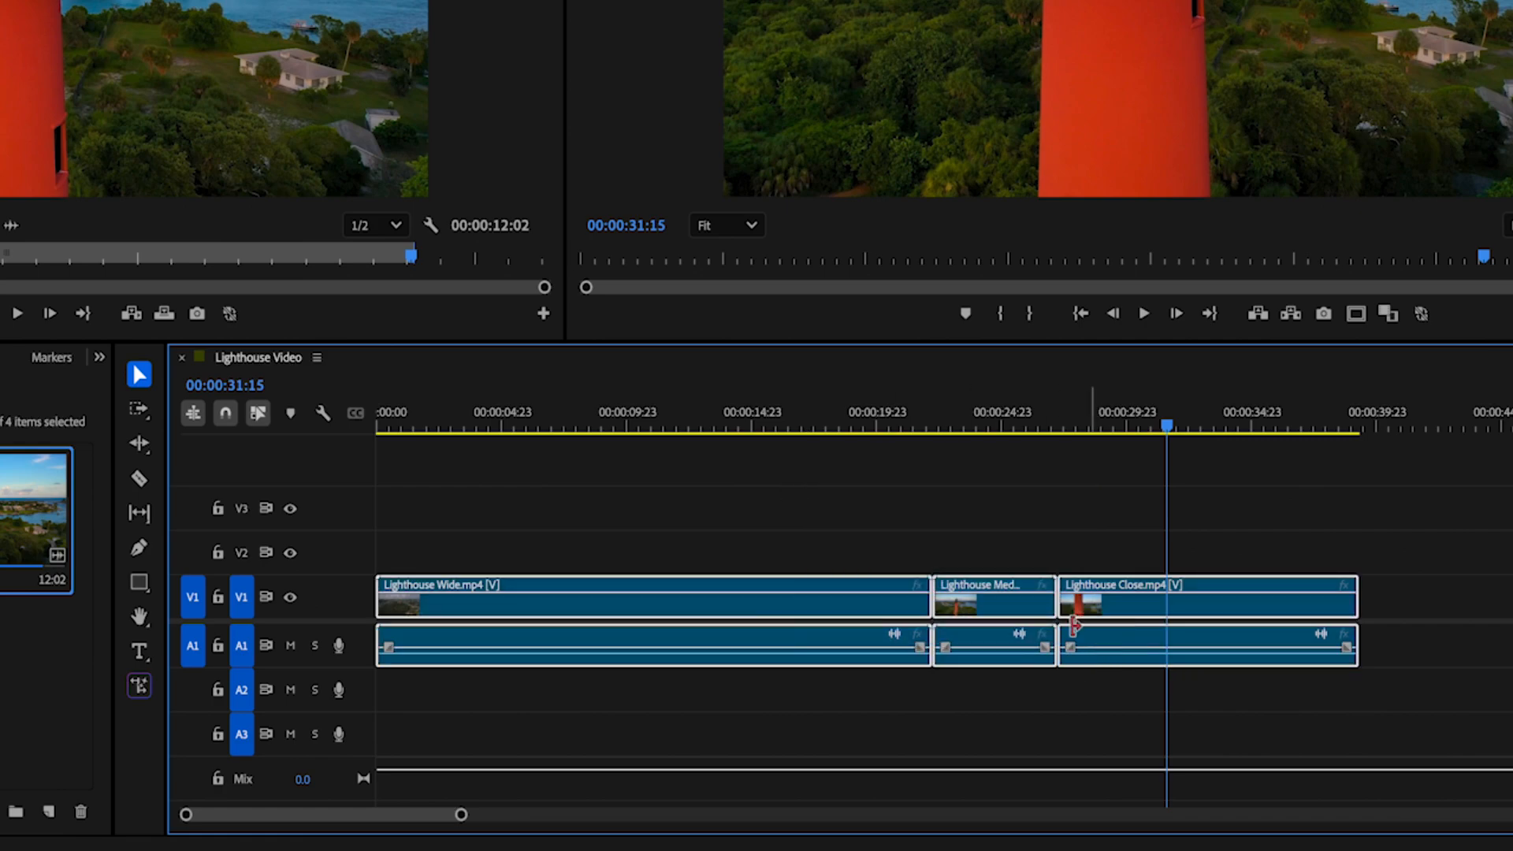
click(1148, 583)
mouse_move(1149, 585)
mouse_down()
mouse_move(1377, 580)
mouse_move(1149, 583)
mouse_up()
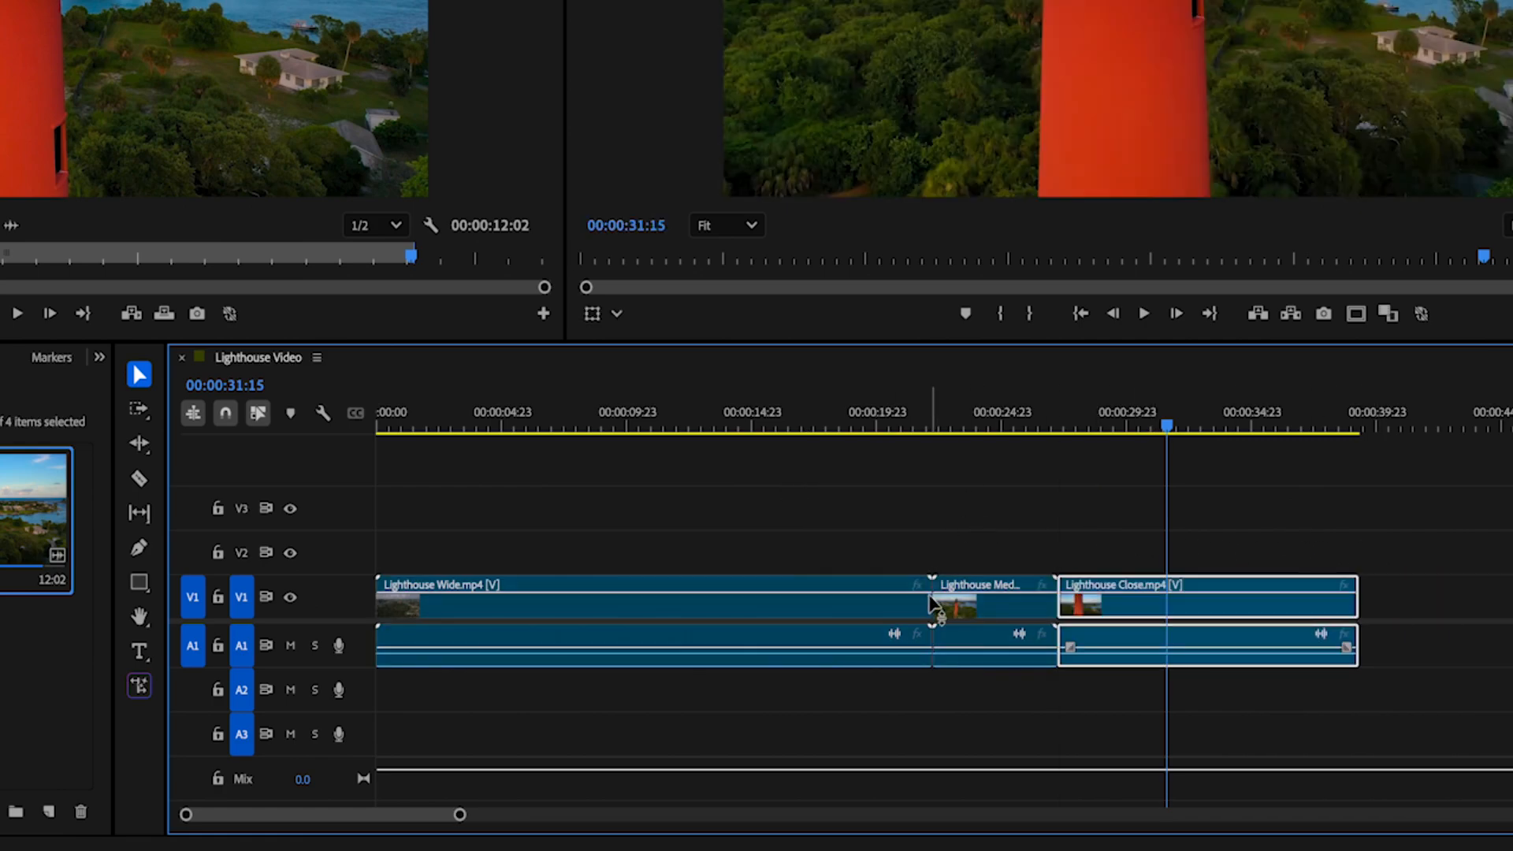
Step: Trim the end of Lighthouse Wide.mp4 back to about 13 seconds and close the gaps around Lighthouse Med.mp4
click(931, 603)
drag(926, 601, 706, 594)
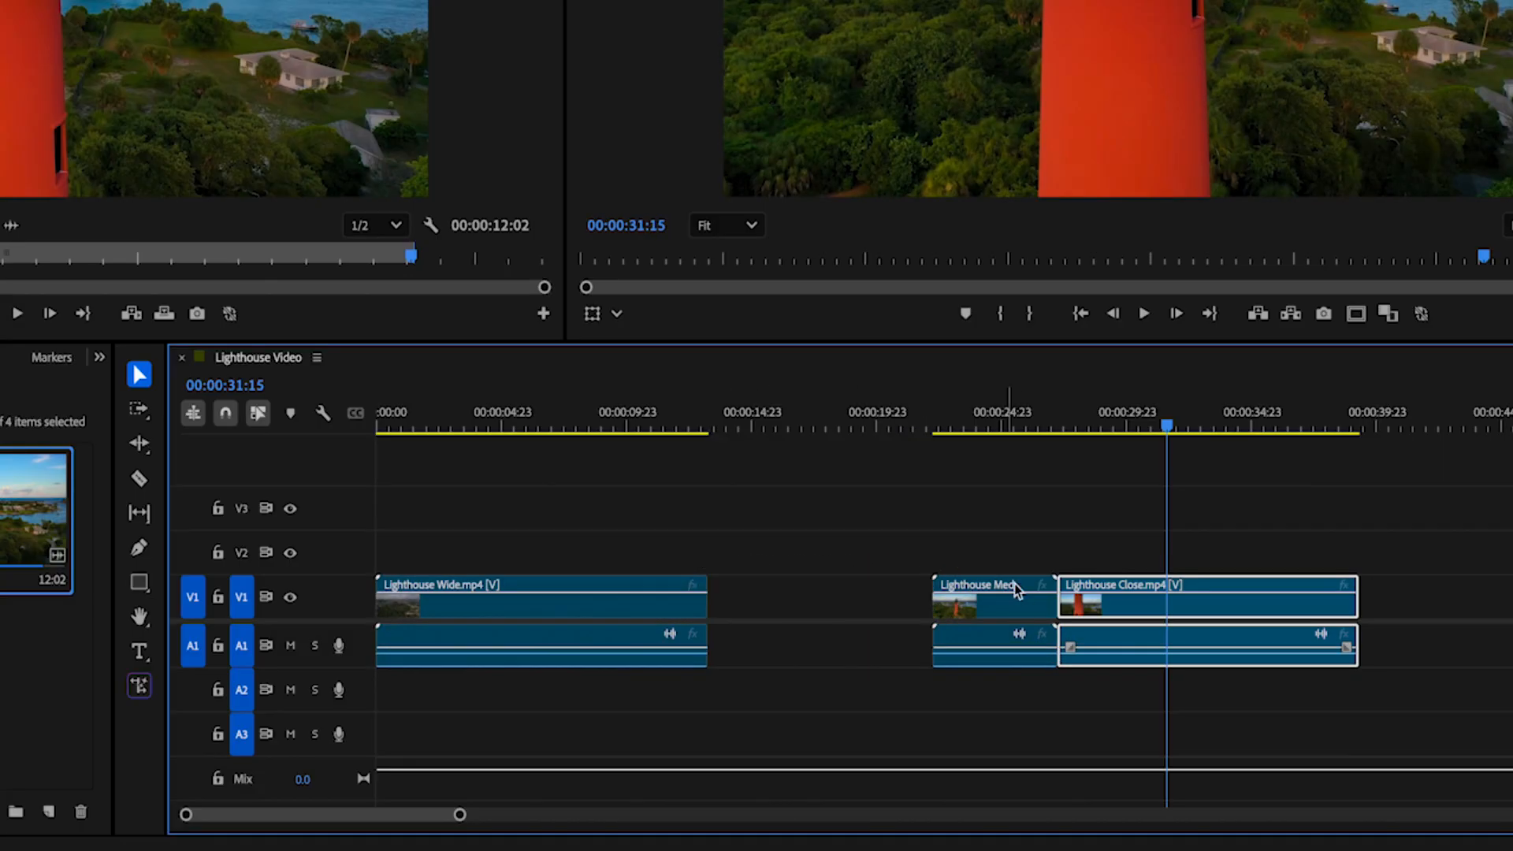
drag(999, 608, 776, 603)
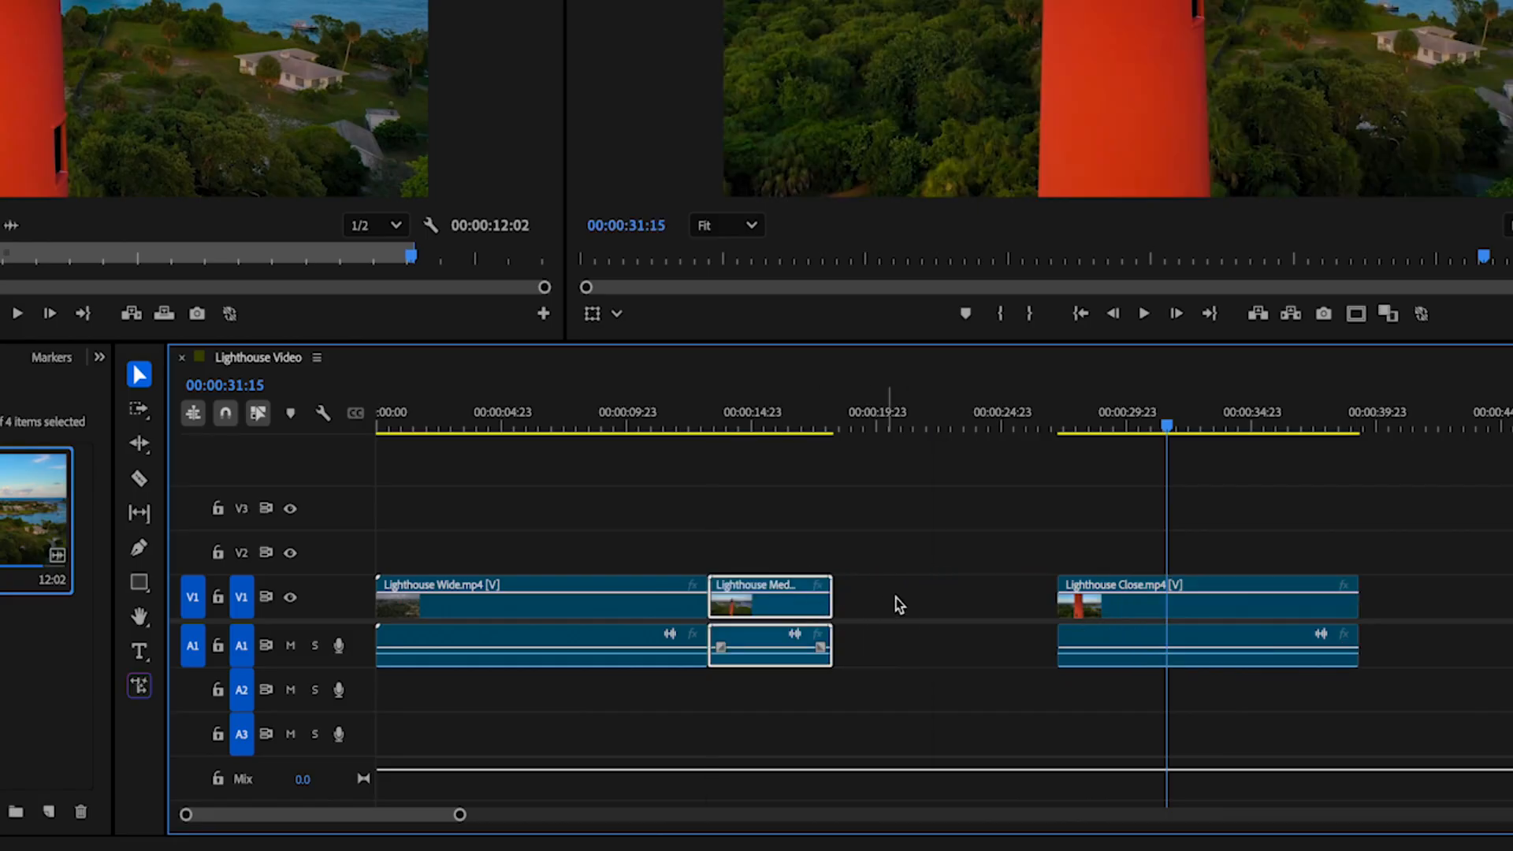
click(940, 597)
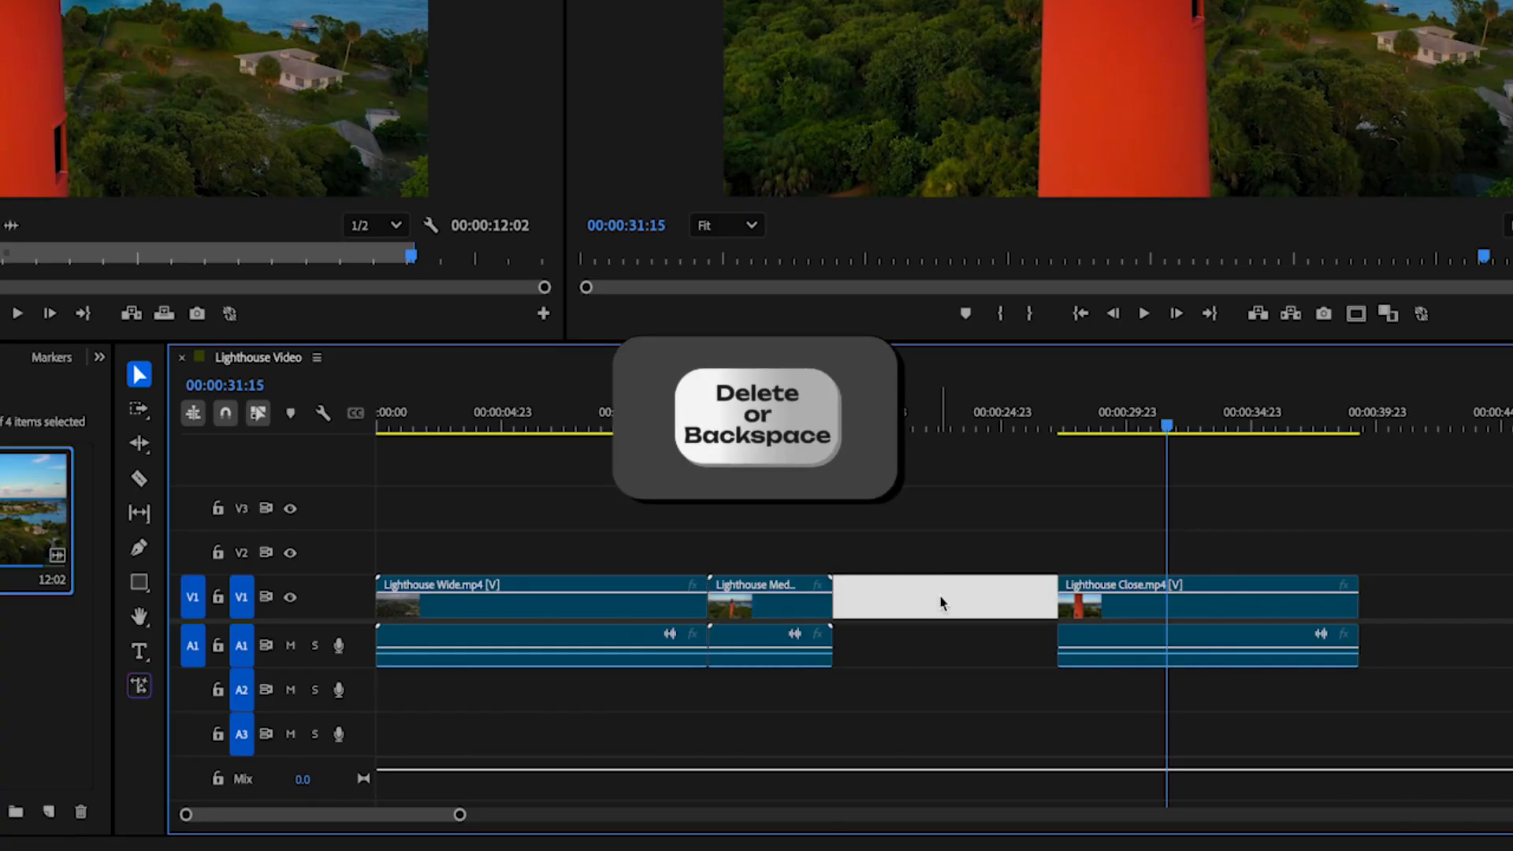
key(Delete)
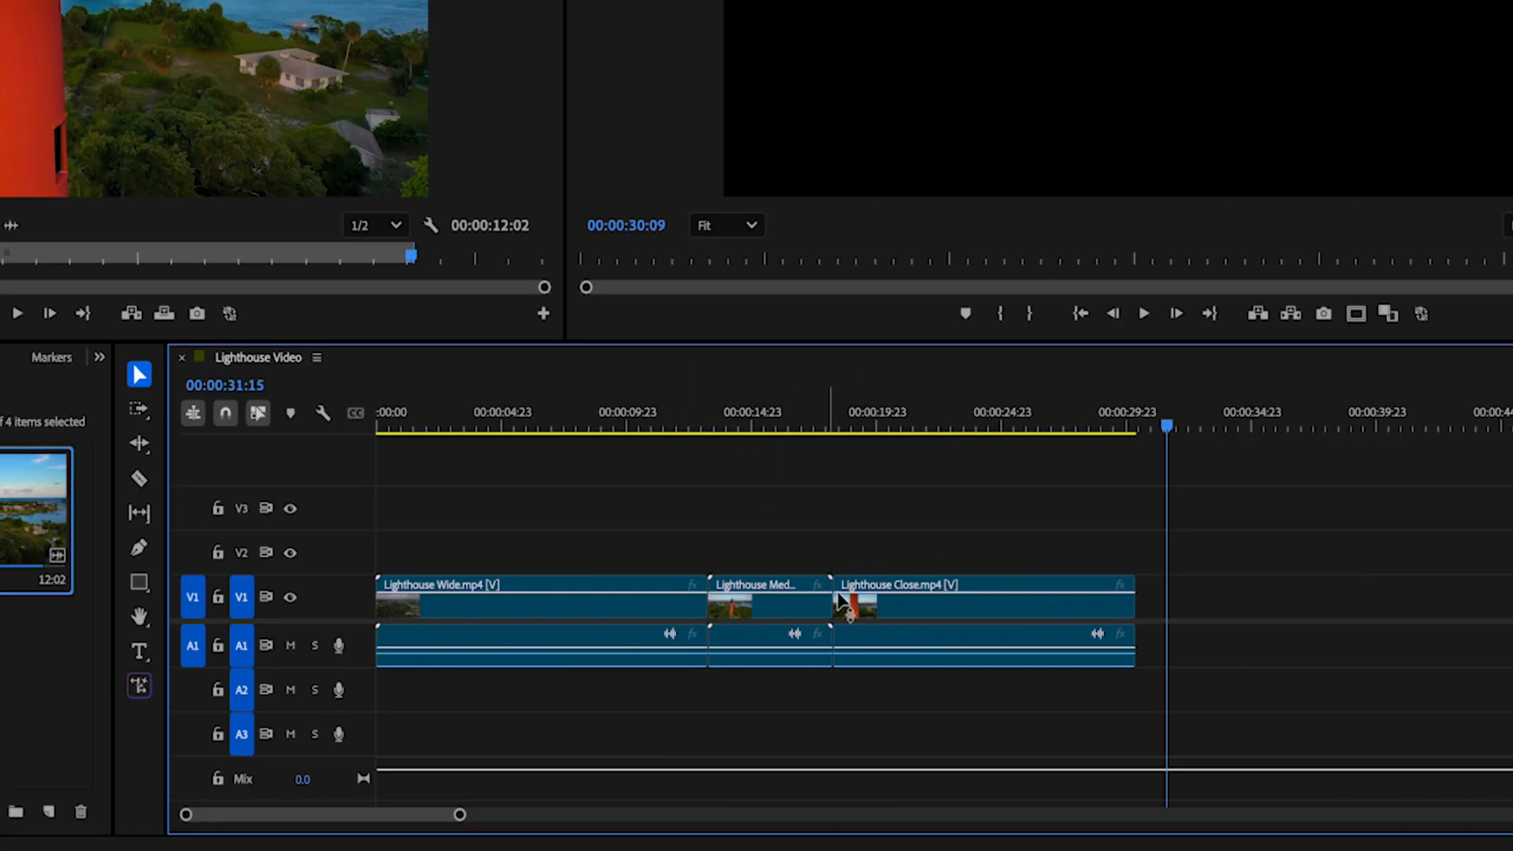
Step: Select the clips from Lighthouse Med.mp4 onward with Track Select Forward, return to the Selection tool and clear the selection
click(140, 410)
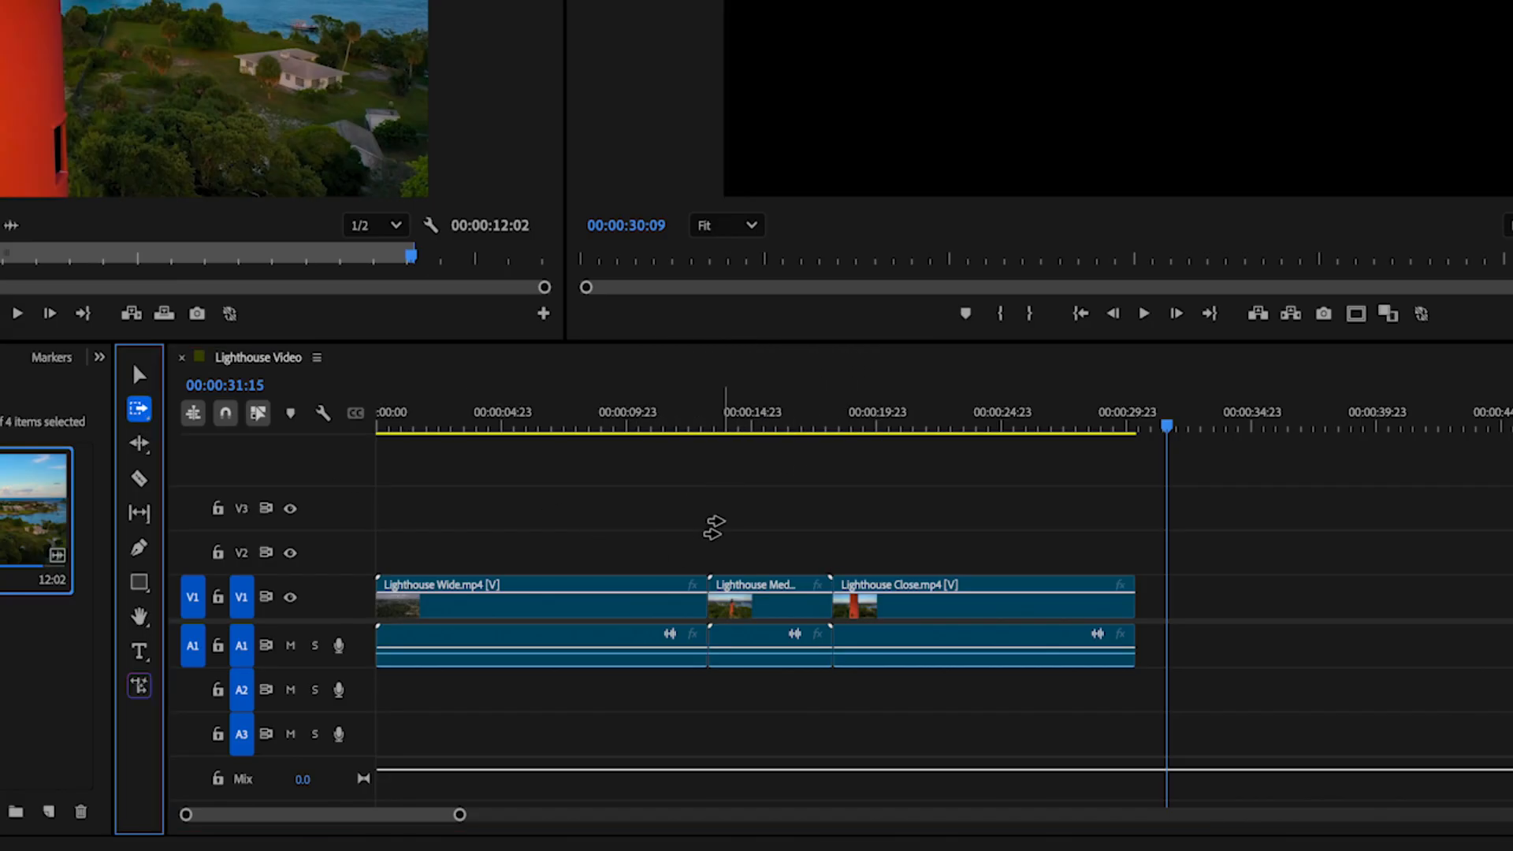
click(749, 601)
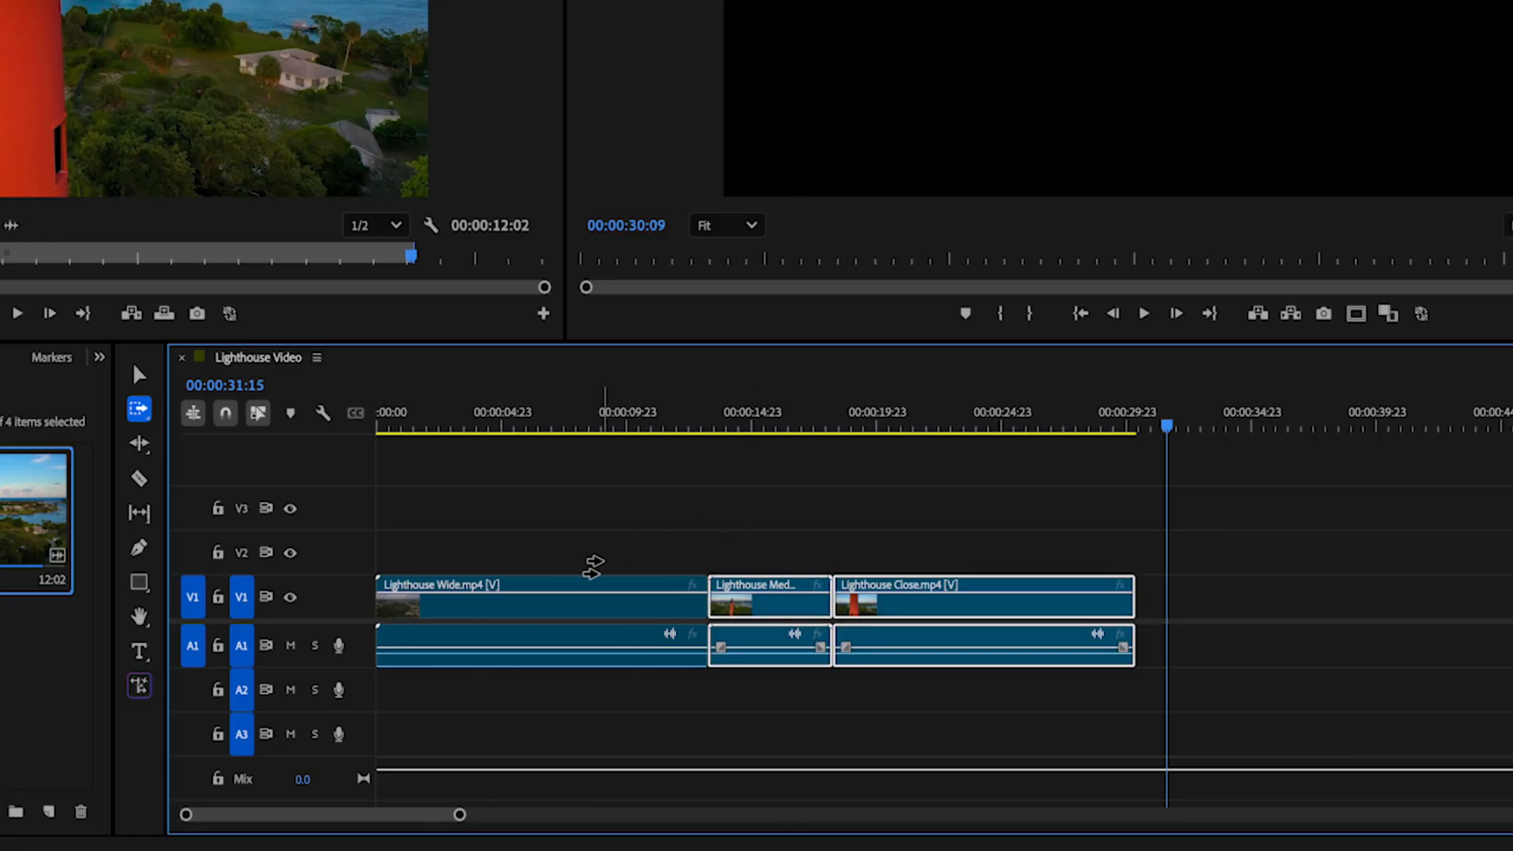
click(589, 592)
click(777, 583)
click(138, 375)
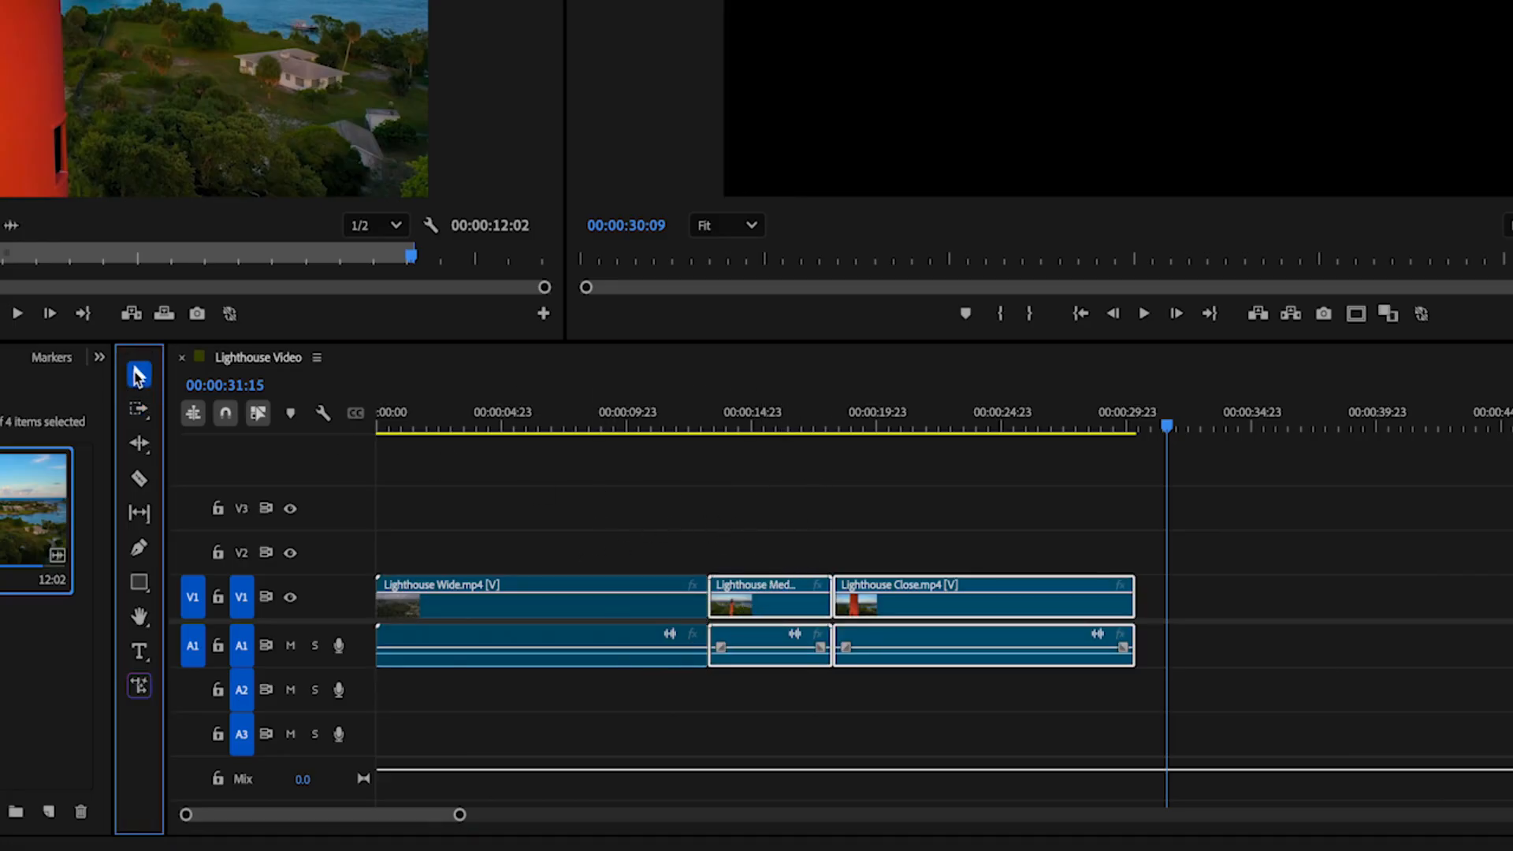
click(914, 544)
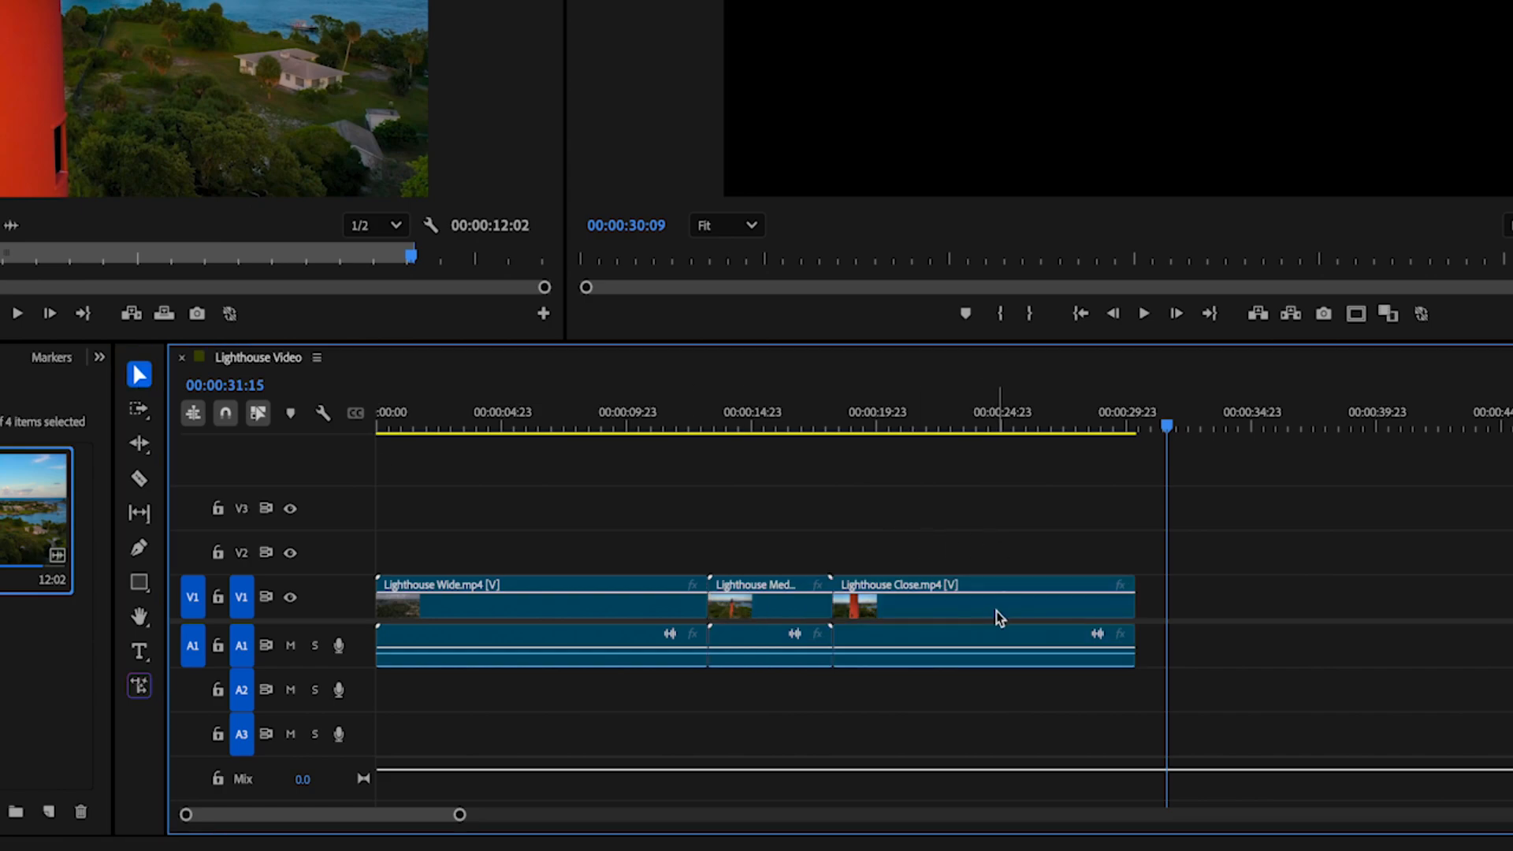
Step: Place three video-only copies of Lighthouse Close.mp4 across V1 and V2, and select everything from Lighthouse Med.mp4 onward with Track Select Forward
drag(994, 612, 934, 530)
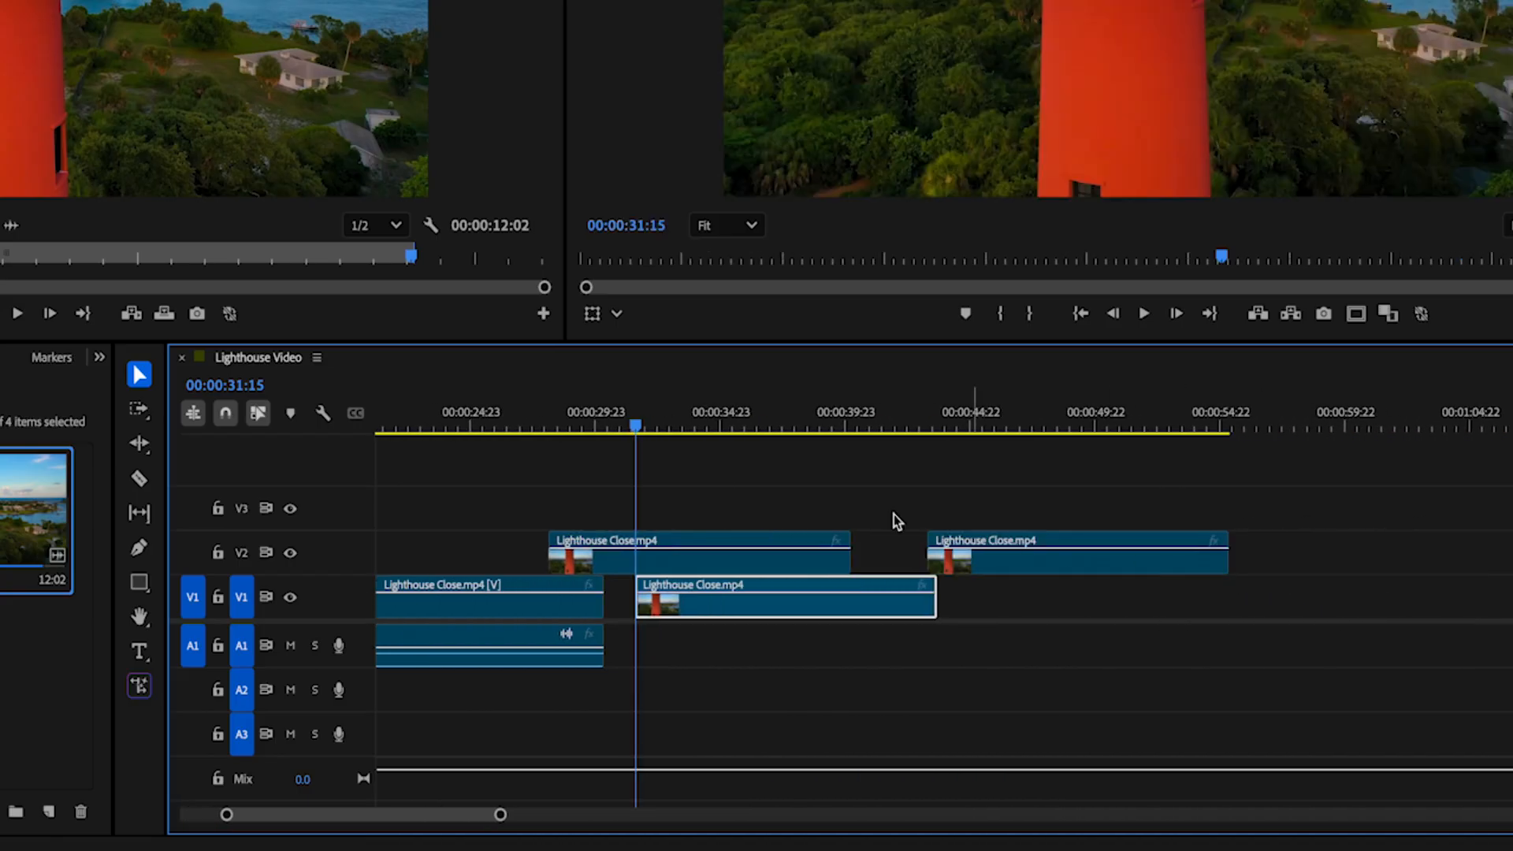
scroll(486, 520, up, 5)
click(138, 411)
click(752, 579)
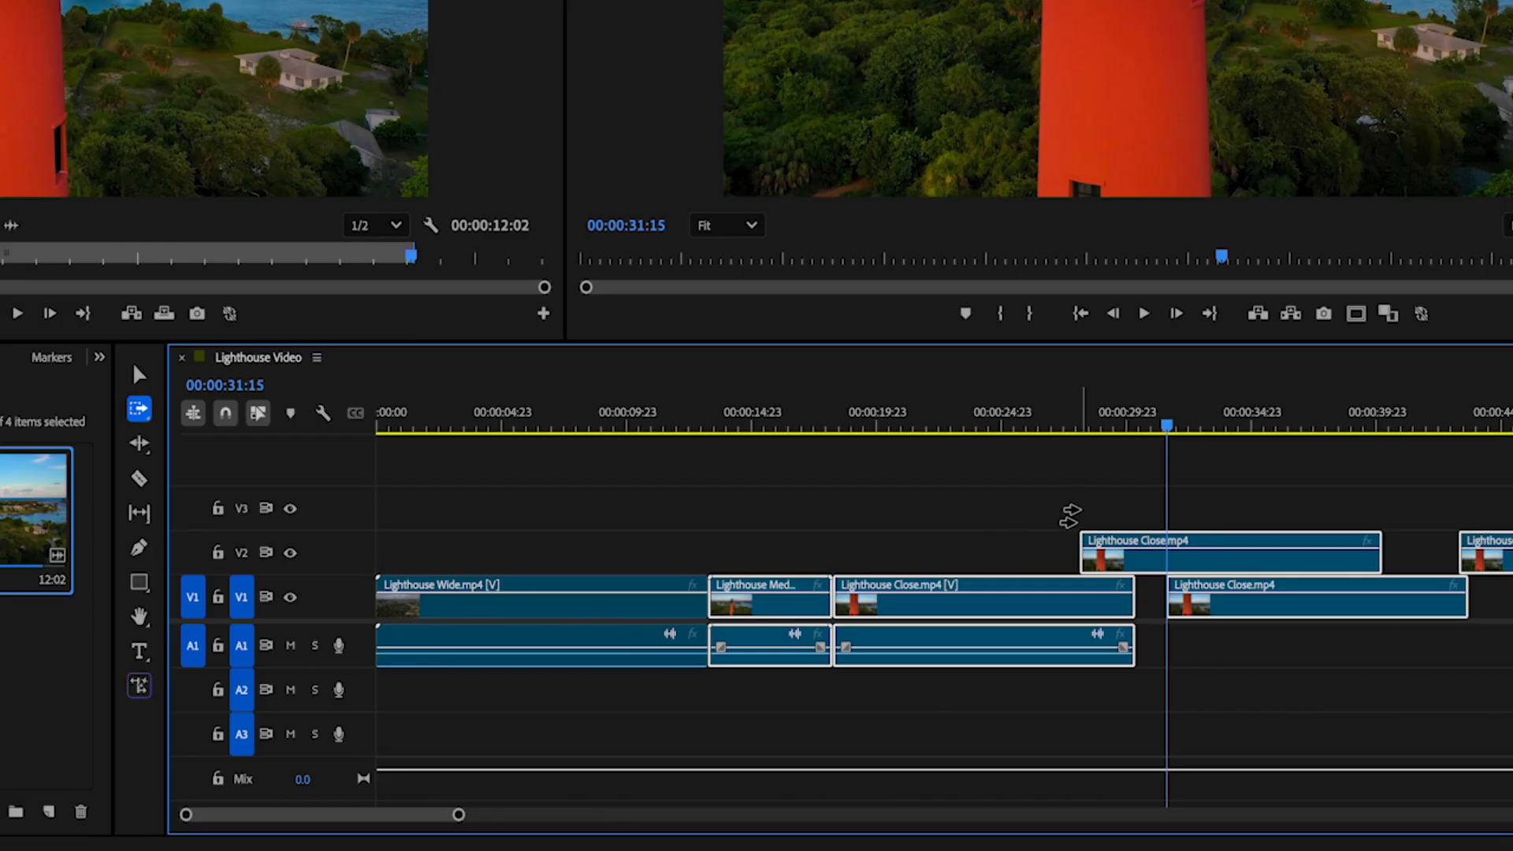
Step: Switch to Track Select Backward and select the Lighthouse Wide.mp4 and Lighthouse Med.mp4 clips at the start of the timeline
click(141, 412)
drag(144, 418, 236, 438)
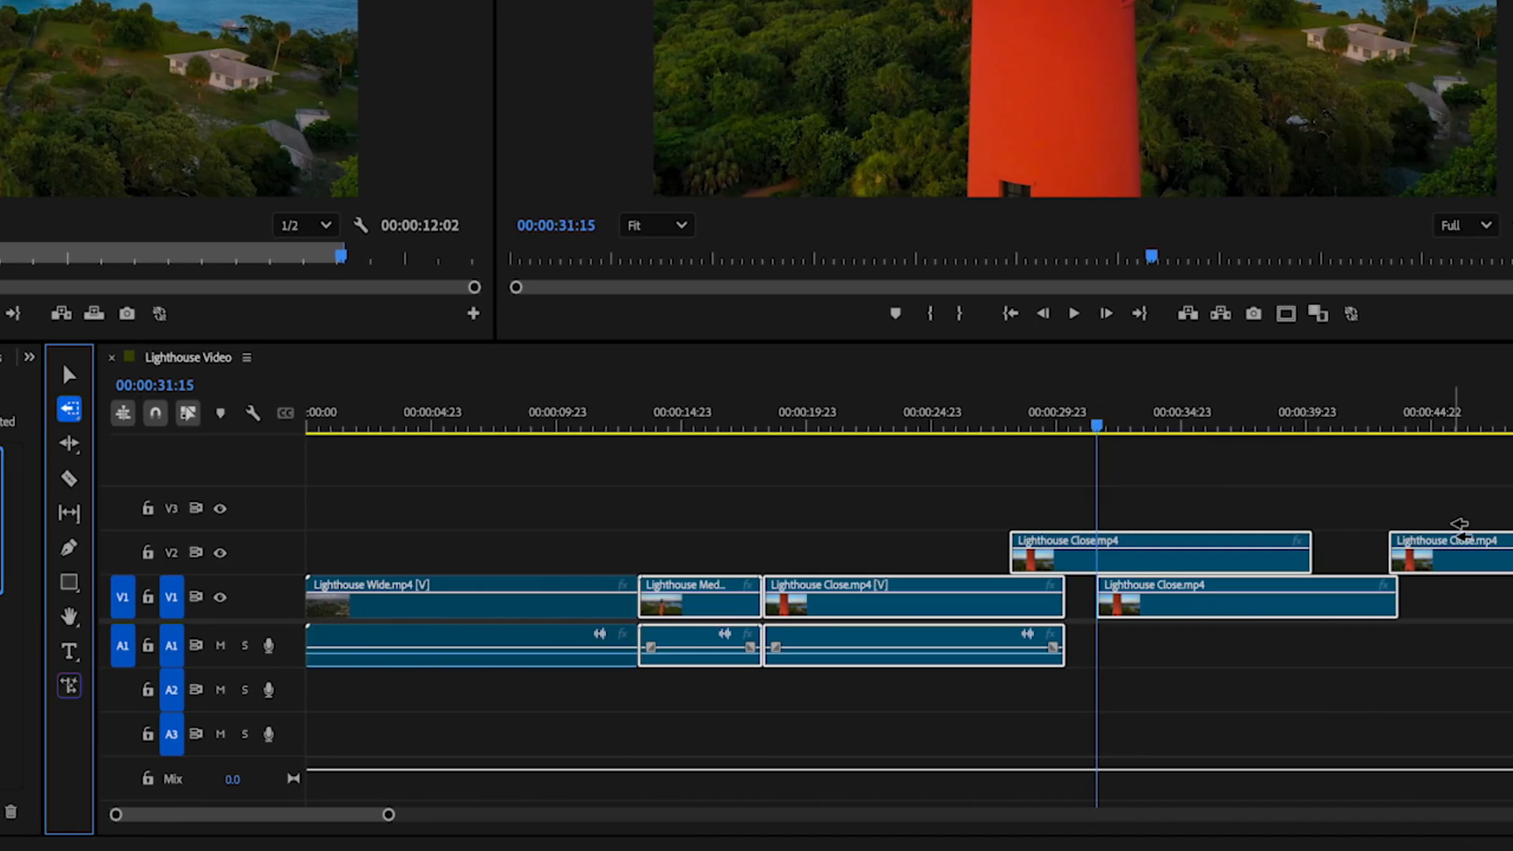
click(577, 540)
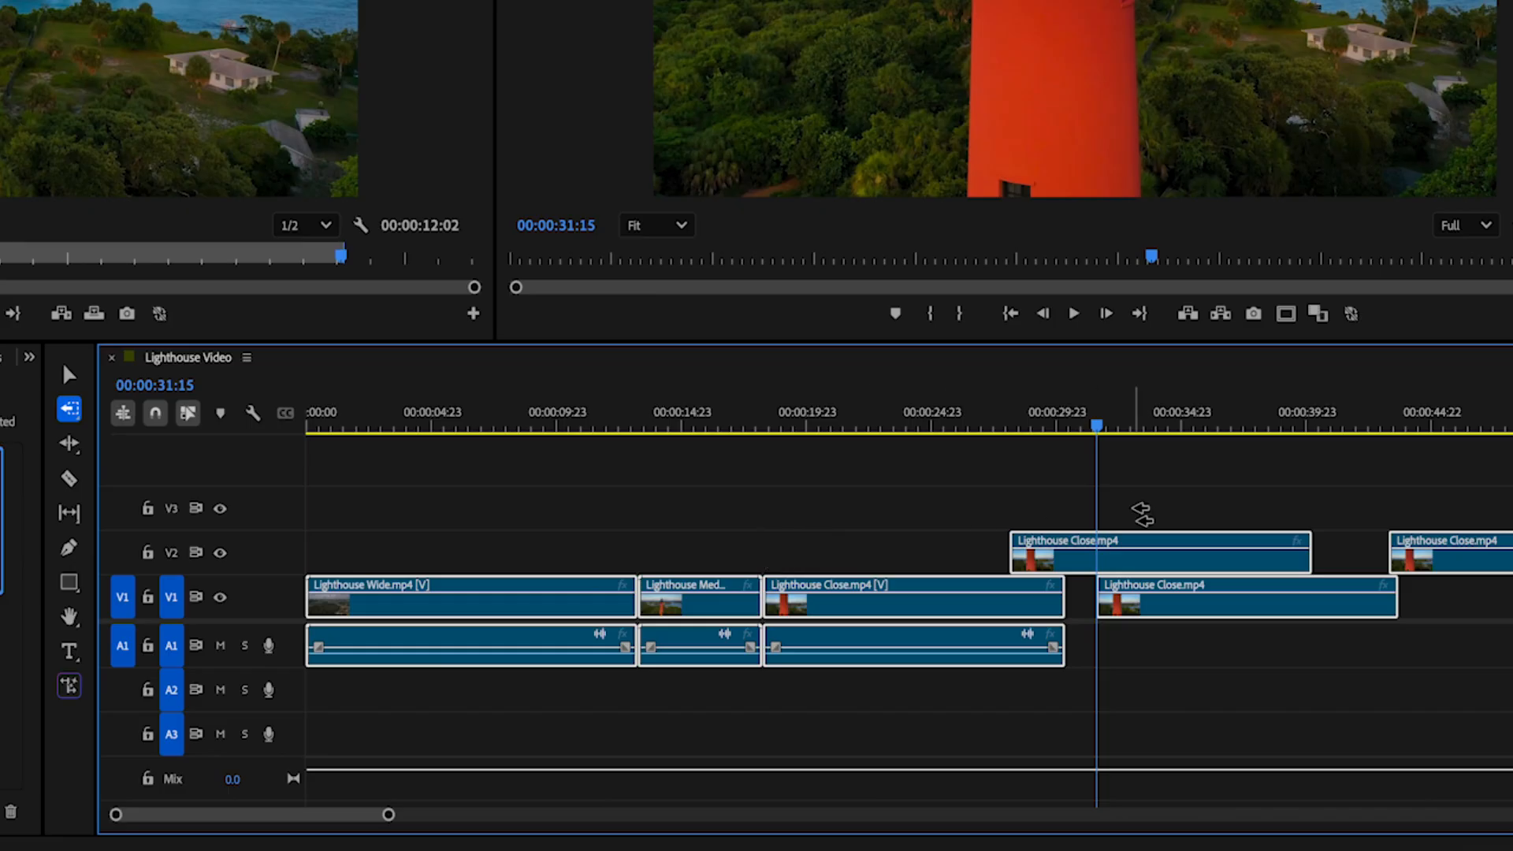
click(1180, 554)
Step: Return to the Selection tool and delete the extra Lighthouse Close.mp4 copies from V1 and V2
click(68, 375)
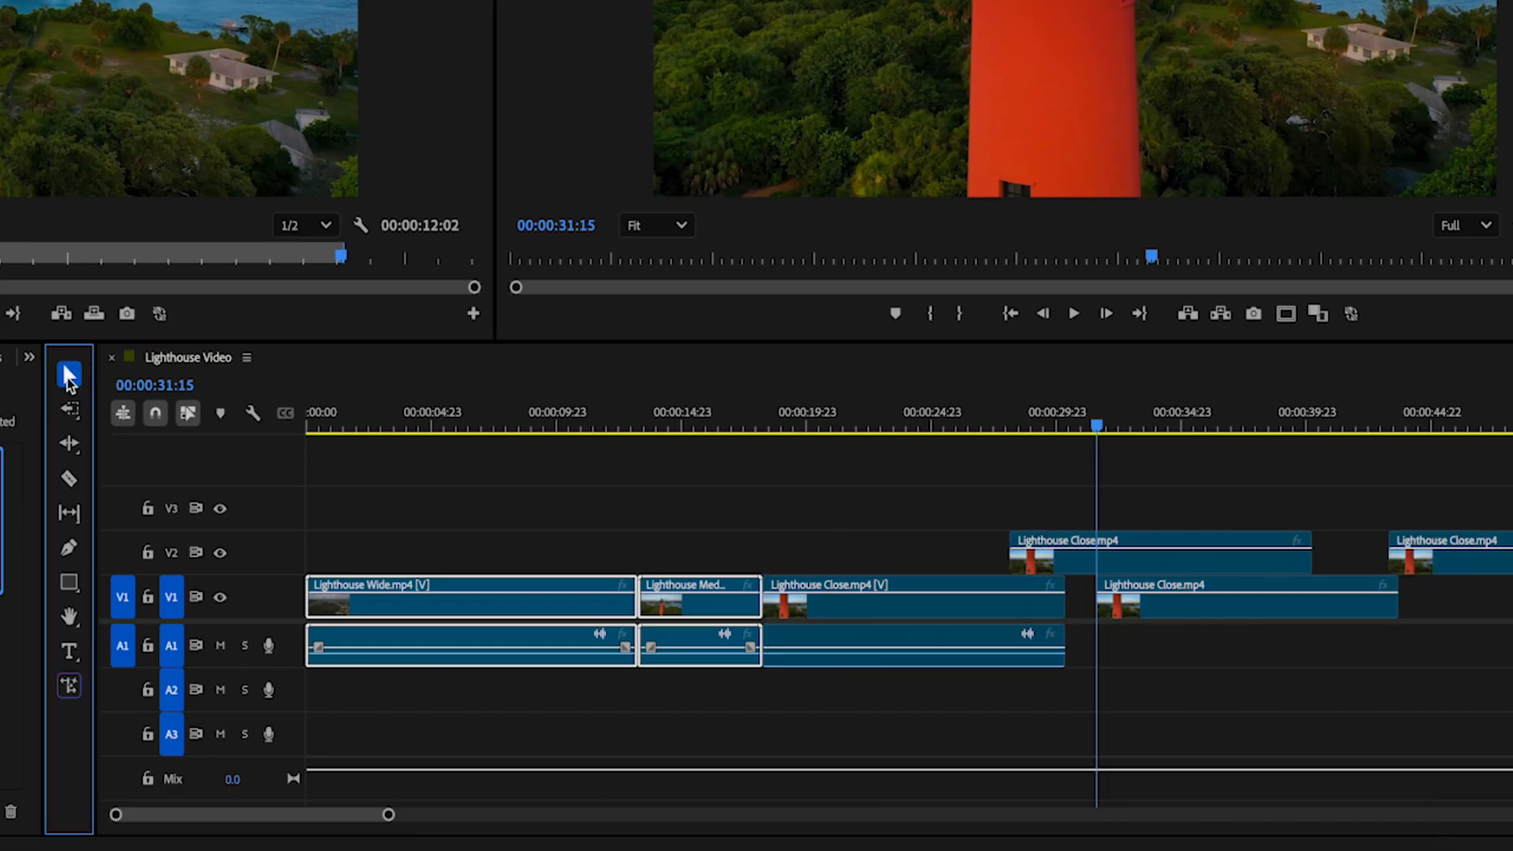
click(1179, 545)
shift+click(1231, 596)
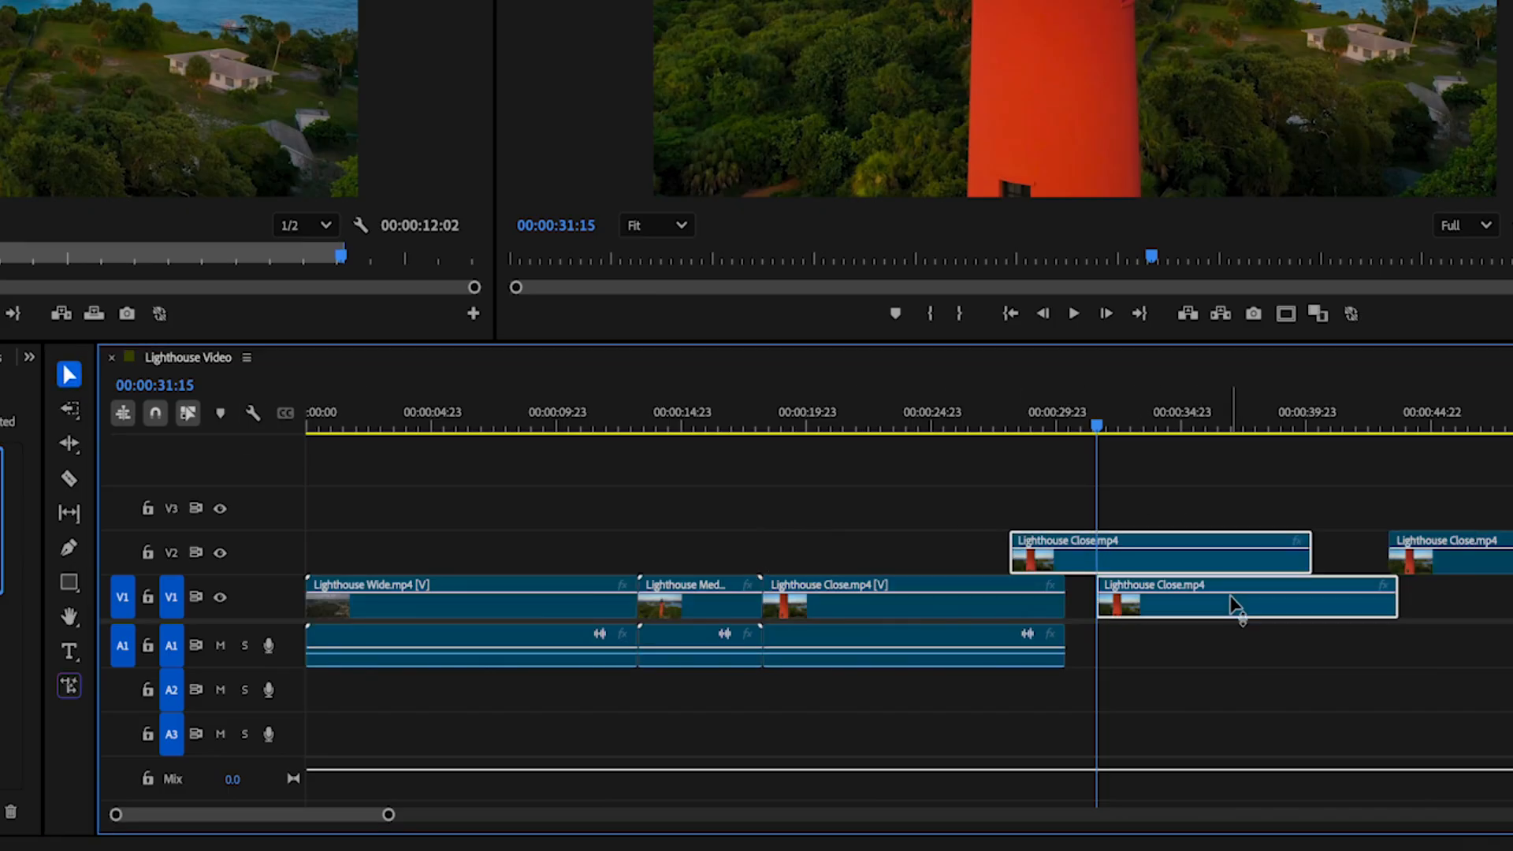
key(Delete)
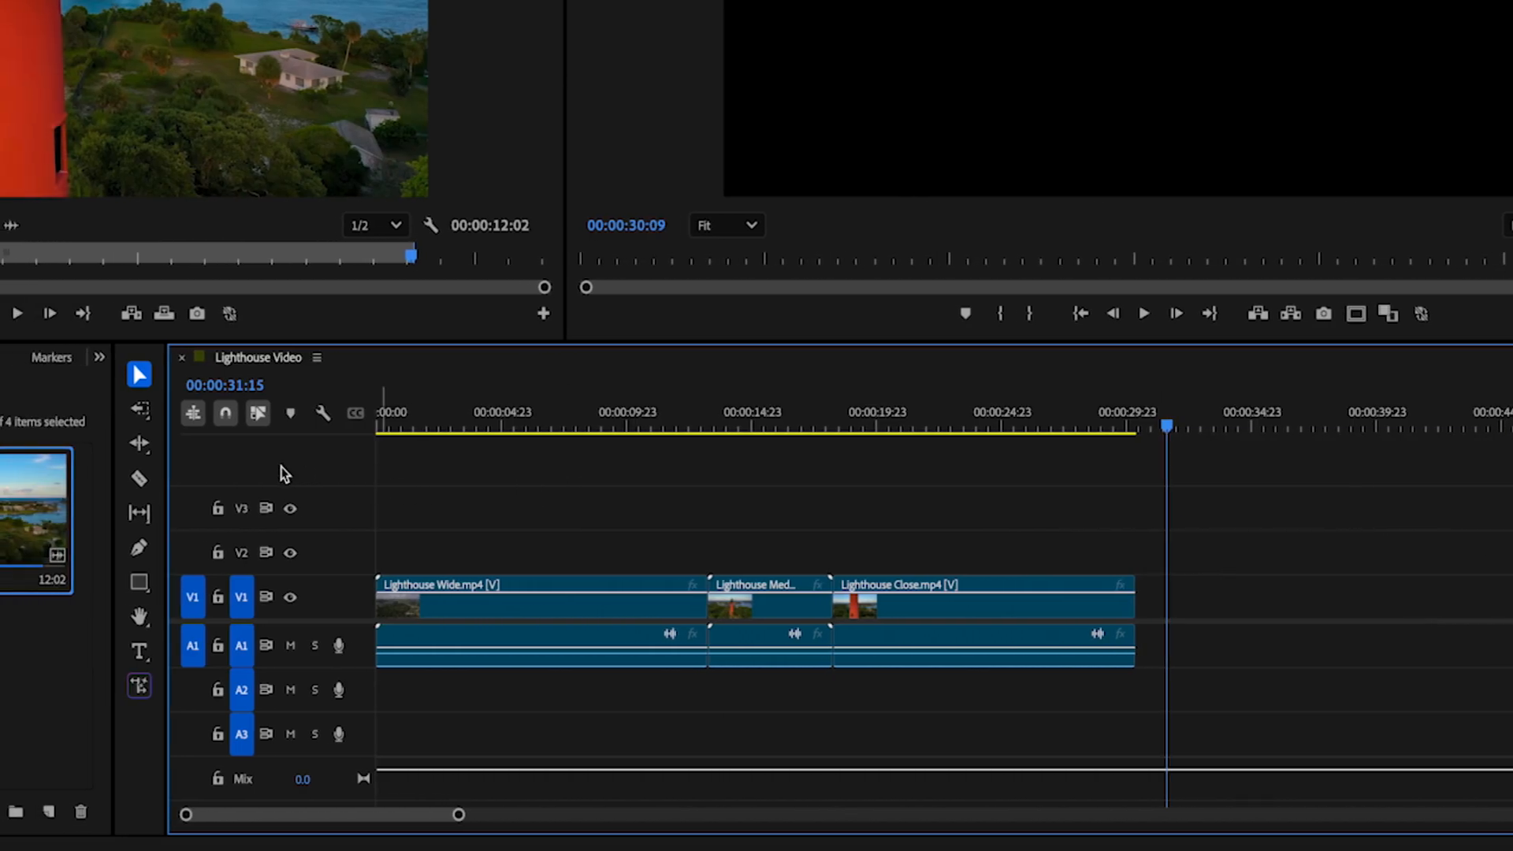
Step: Ripple-trim the end of Lighthouse Wide.mp4 back to about 00:00:05:14 so the following clips move with it
click(142, 443)
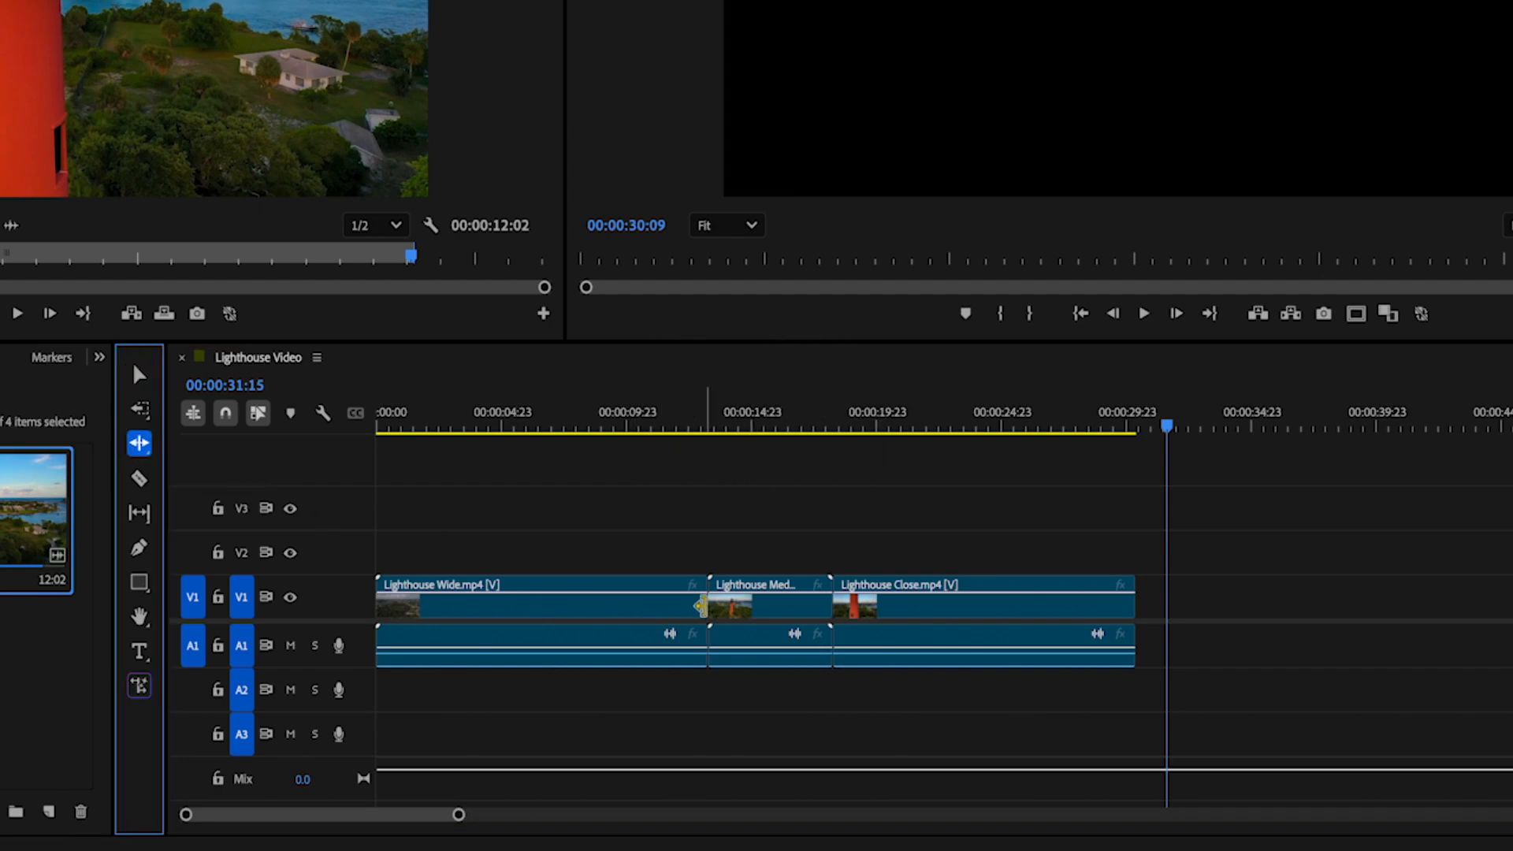
click(700, 605)
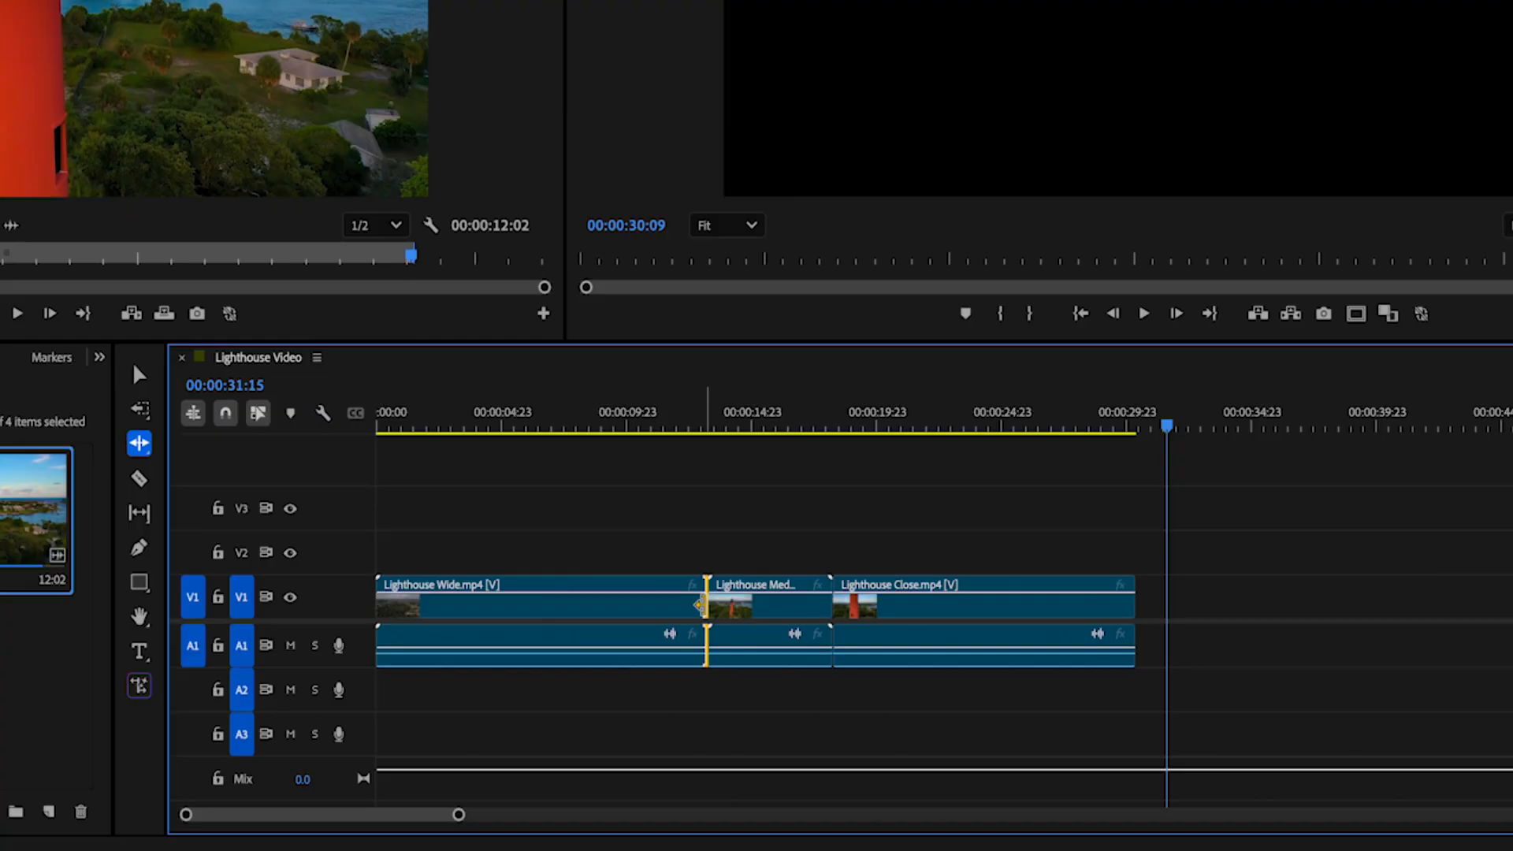
drag(699, 605, 516, 602)
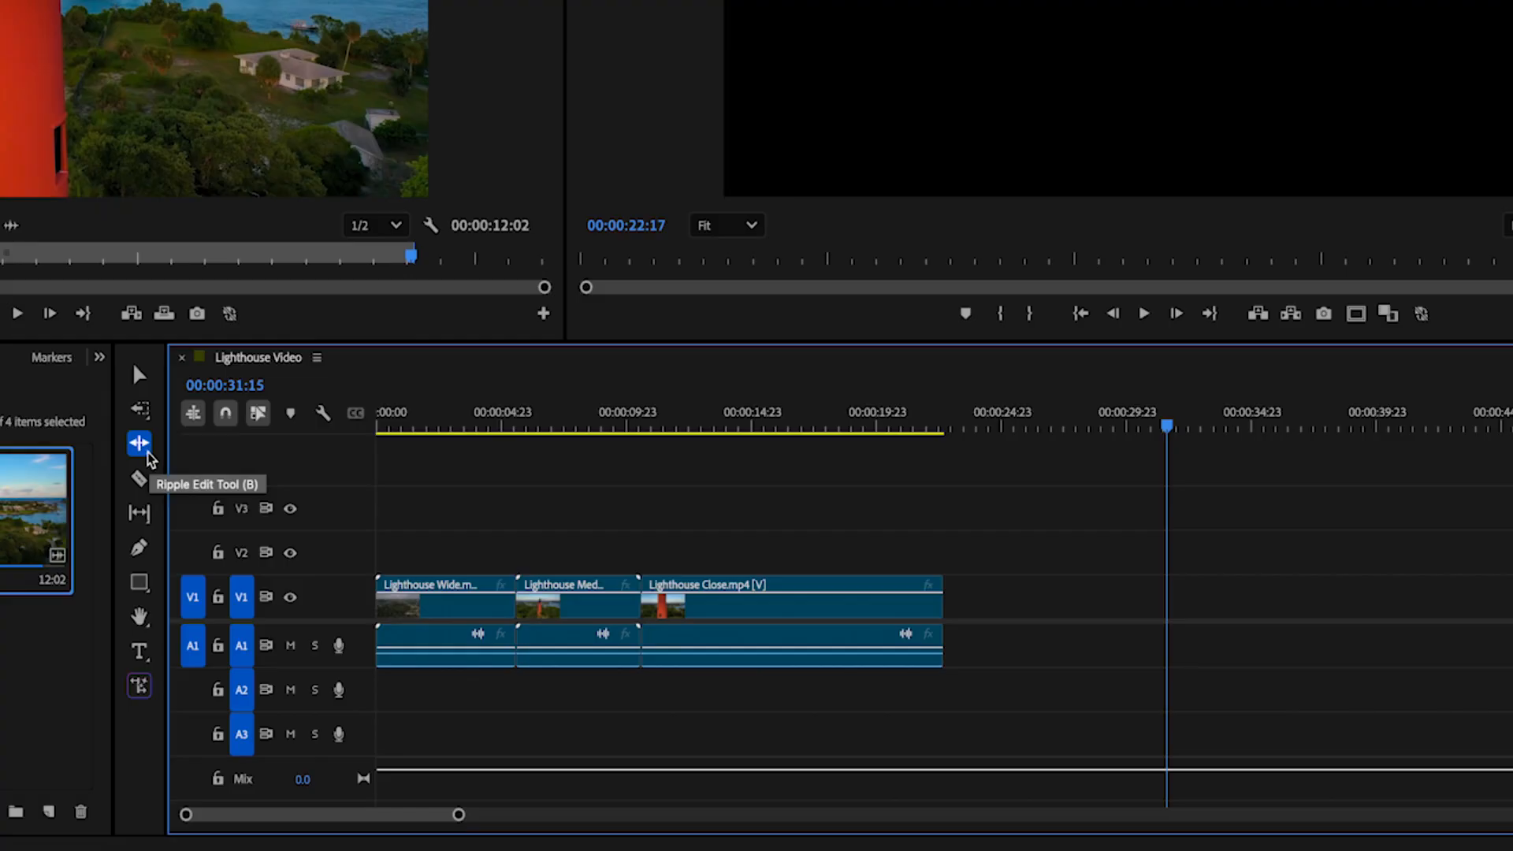
Step: Slow Lighthouse Close.mp4 to about 61% speed by lengthening it with the Rate Stretch tool, and preview the playback
drag(149, 457, 230, 493)
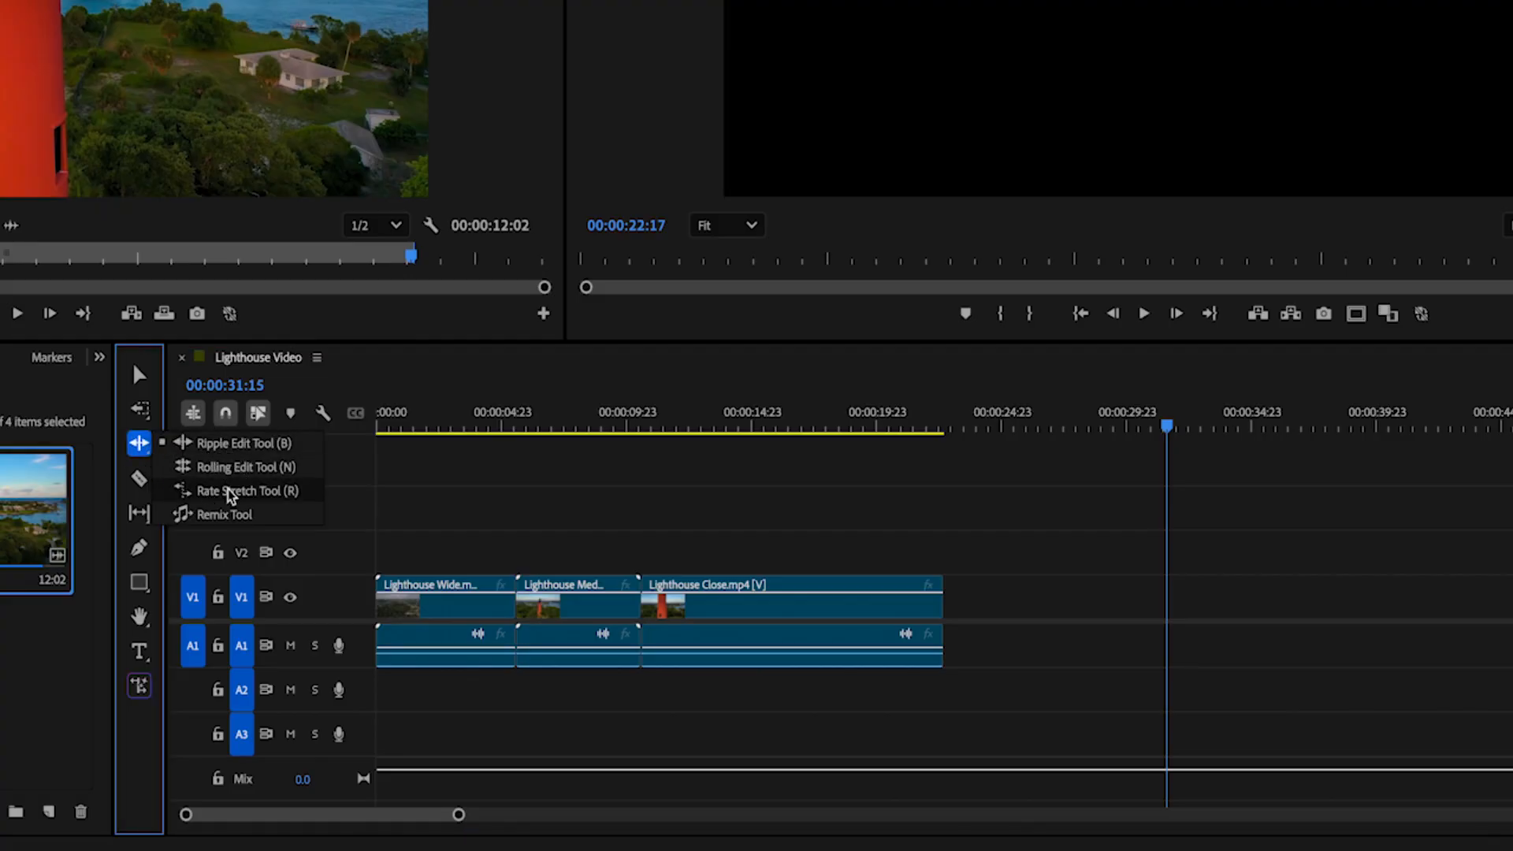
key(r)
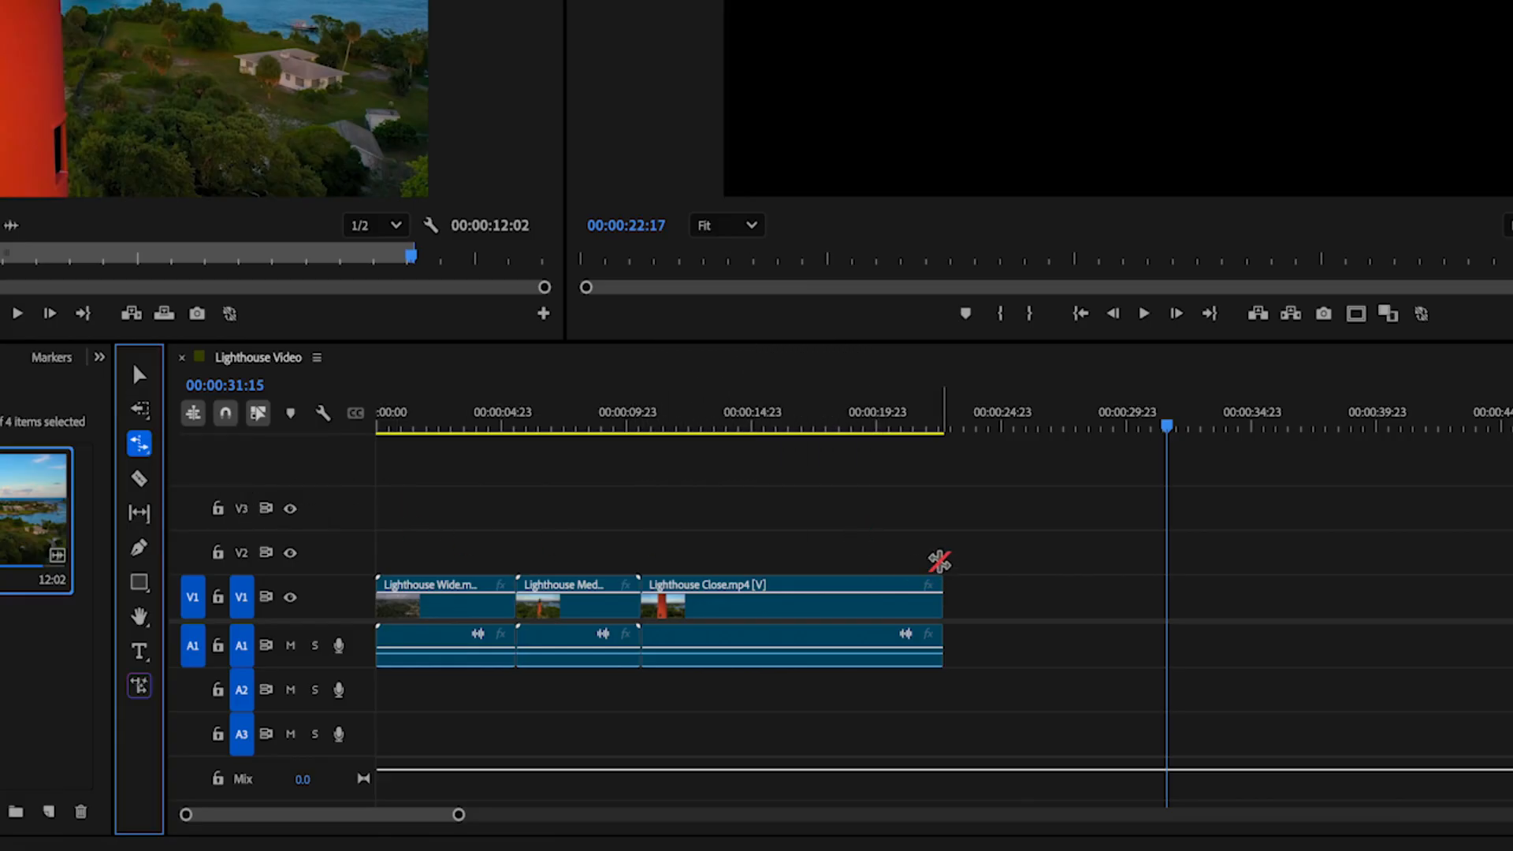
drag(1169, 428, 802, 415)
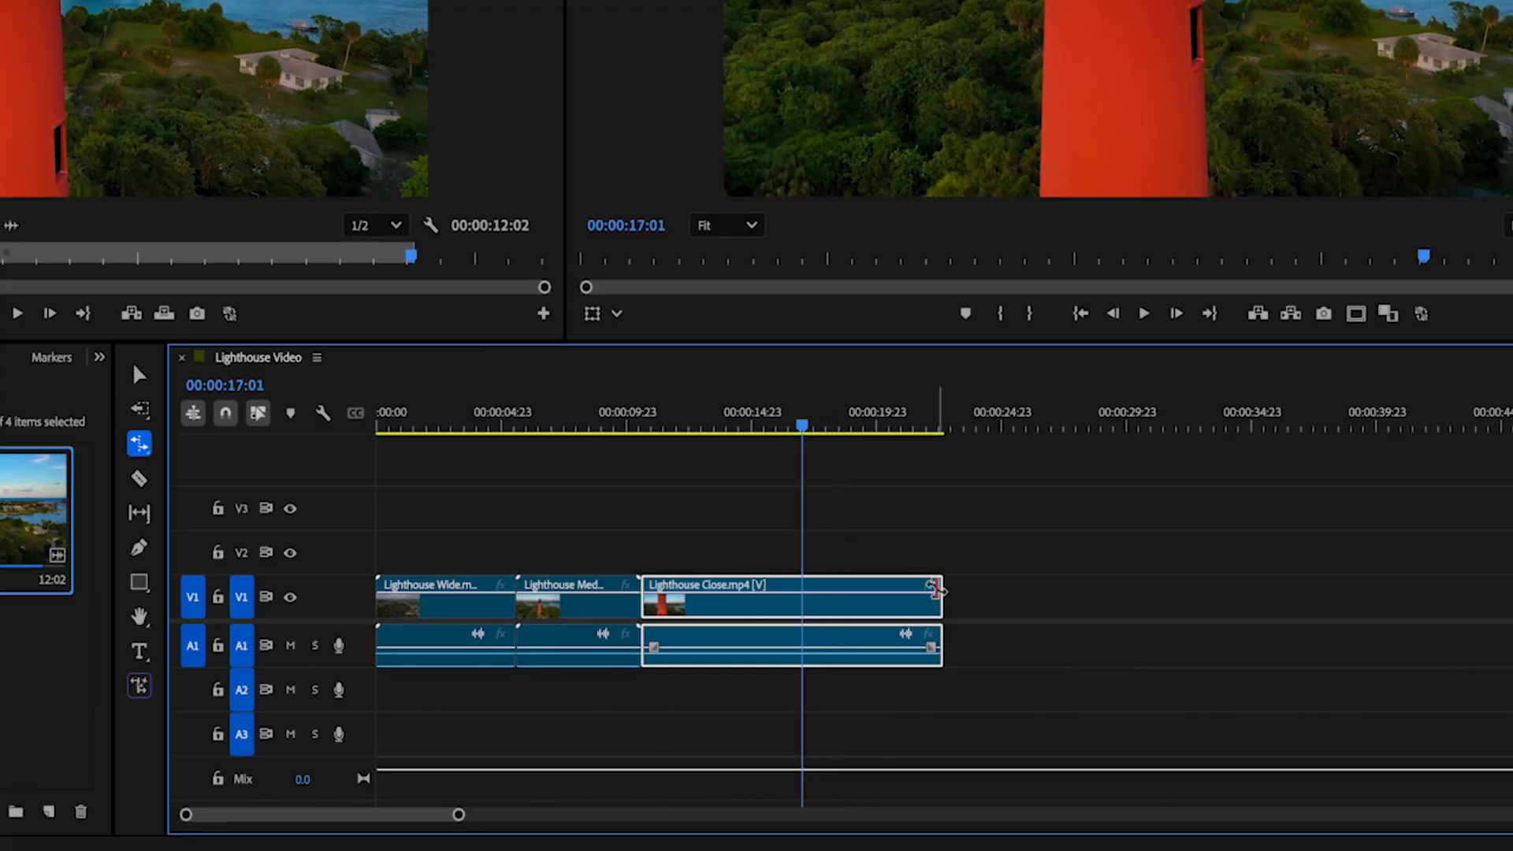
drag(939, 587, 1131, 585)
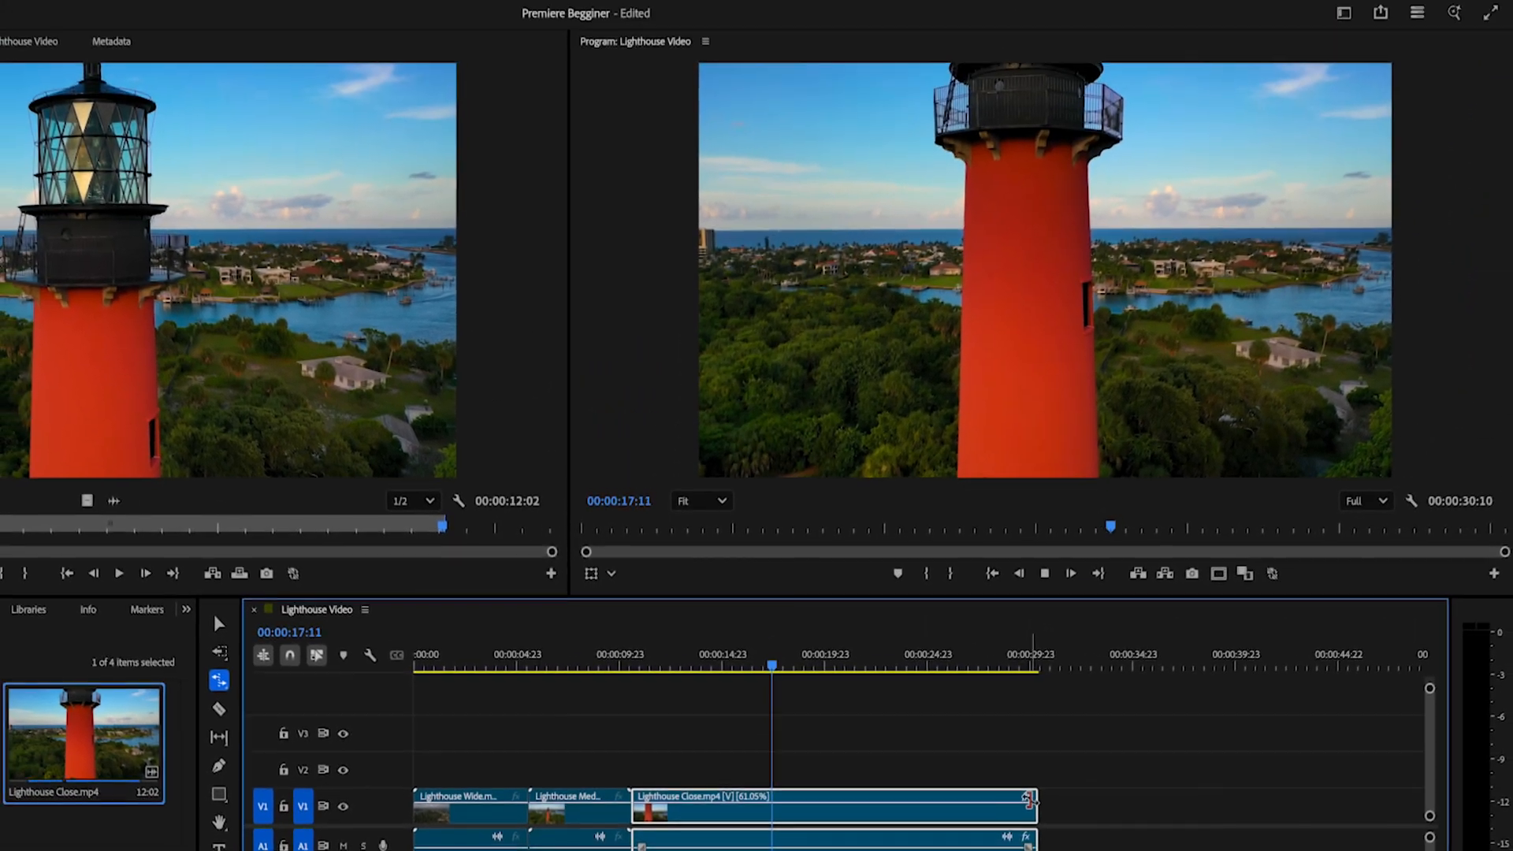
key(space)
Step: Speed up Lighthouse Close.mp4 by rate-stretching its end in to about 17 seconds on the timeline, and play it back
drag(1030, 815, 769, 794)
click(648, 671)
key(space)
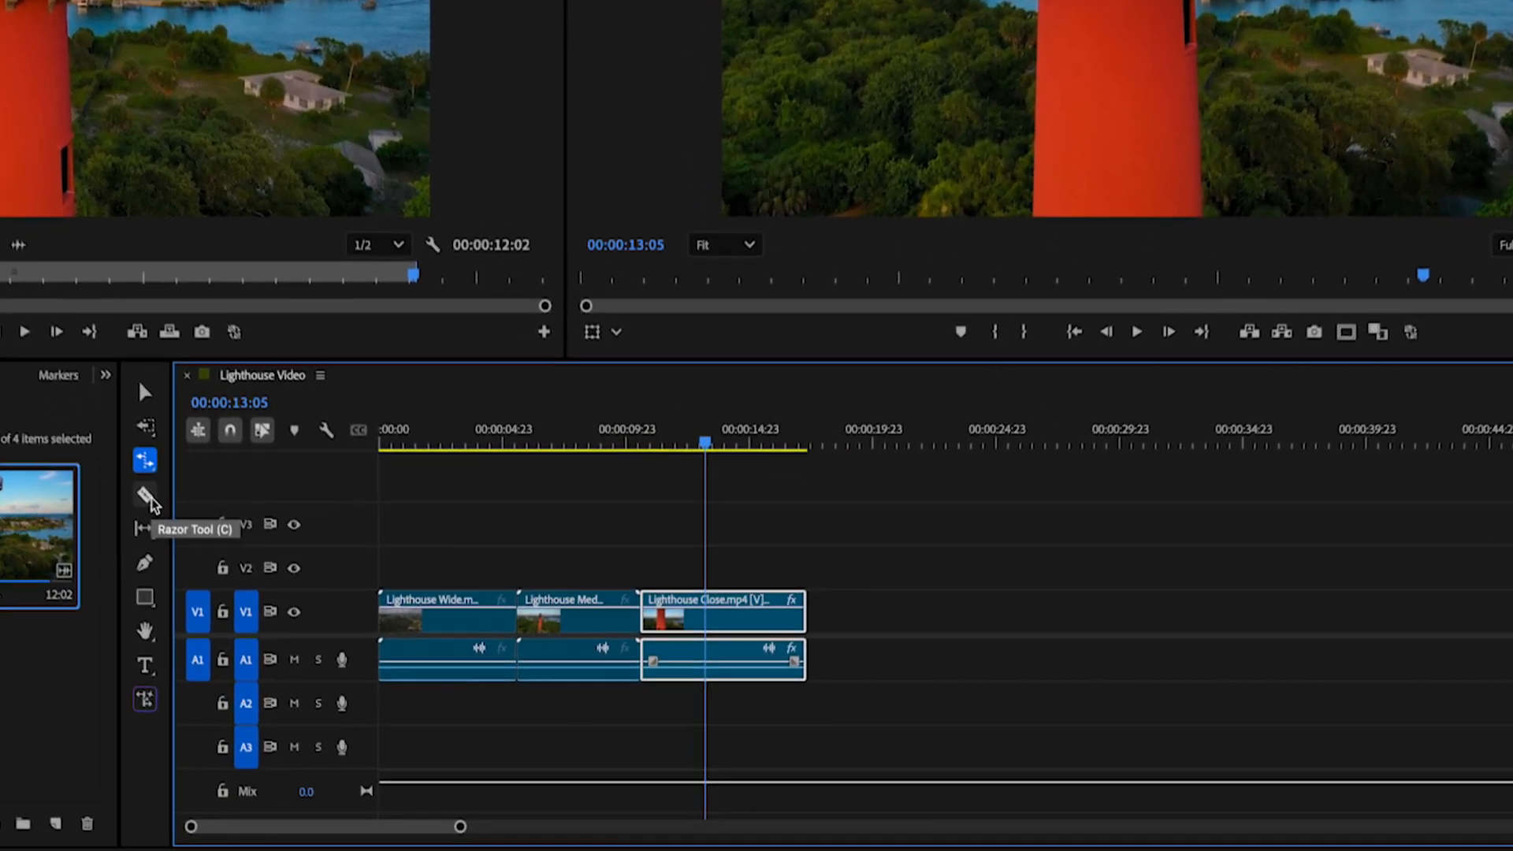
Step: Razor Lighthouse Med.mp4 about one second before its end, delete the short tail piece and close the resulting gap
click(214, 695)
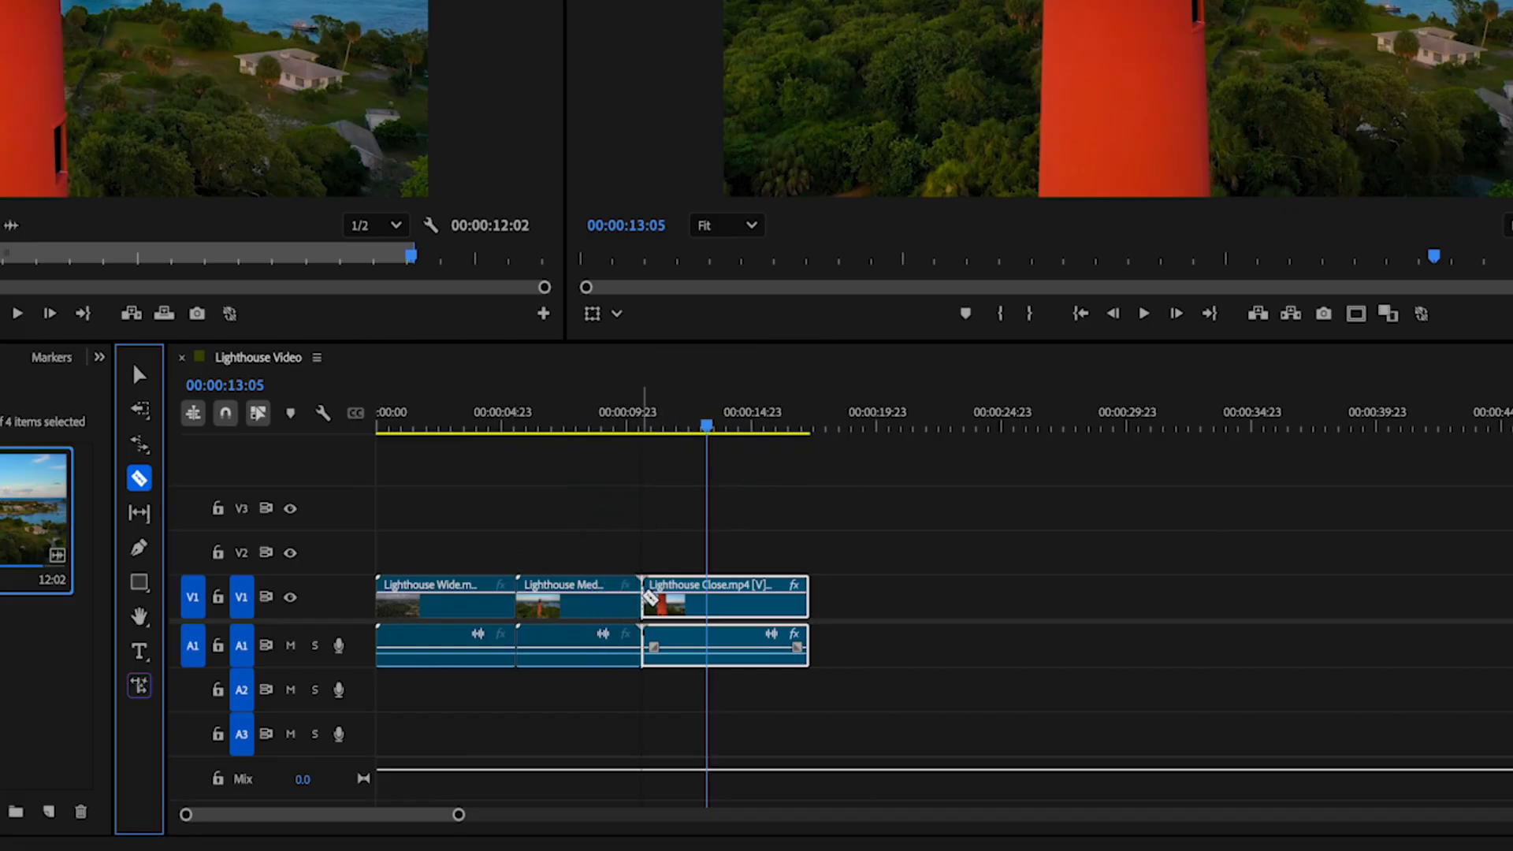
click(617, 601)
click(140, 376)
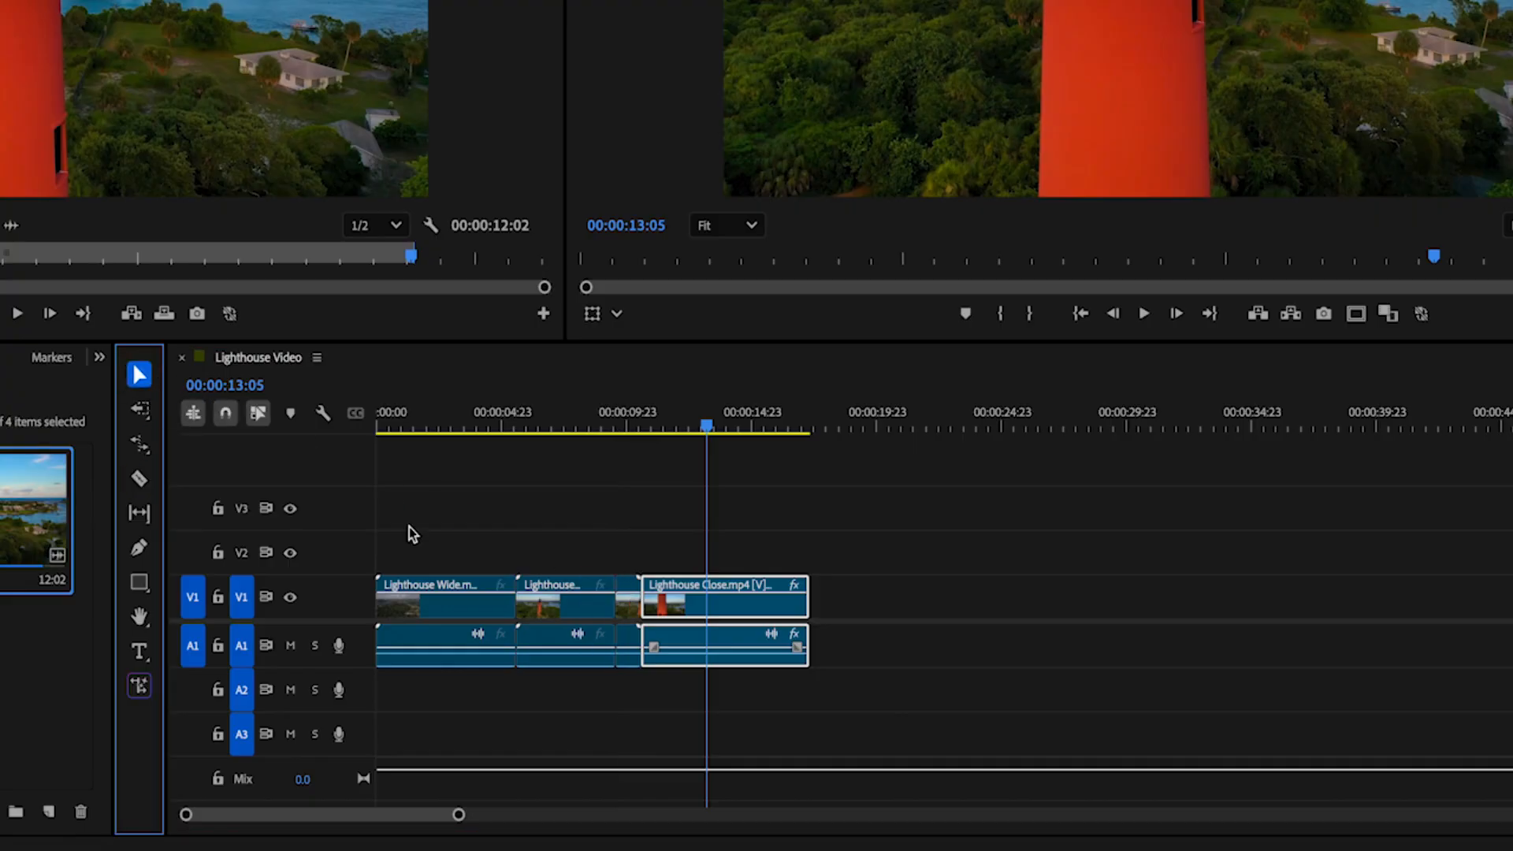
click(630, 611)
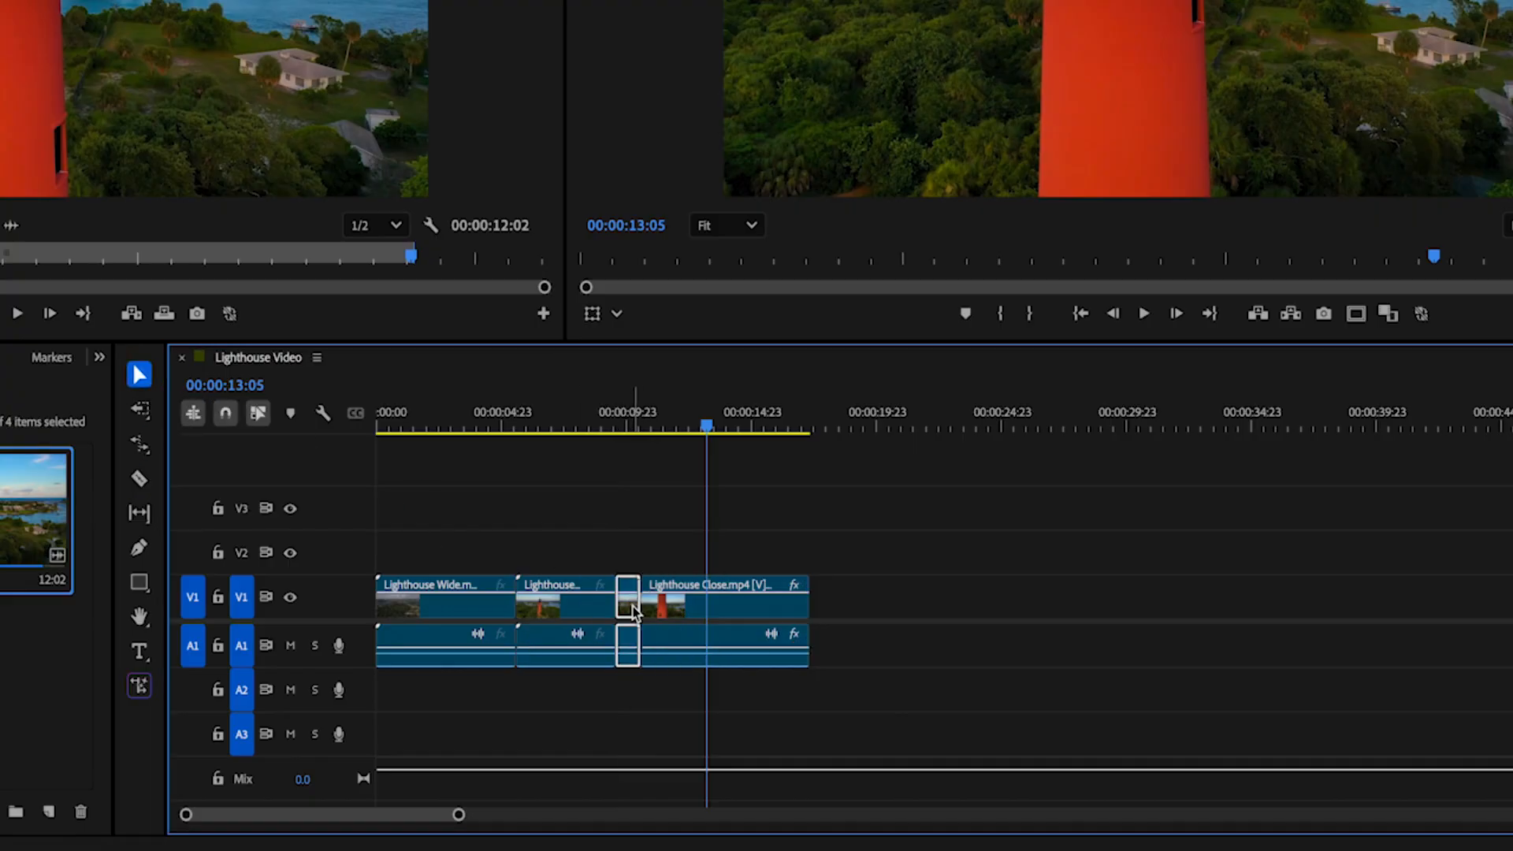
key(Delete)
click(632, 611)
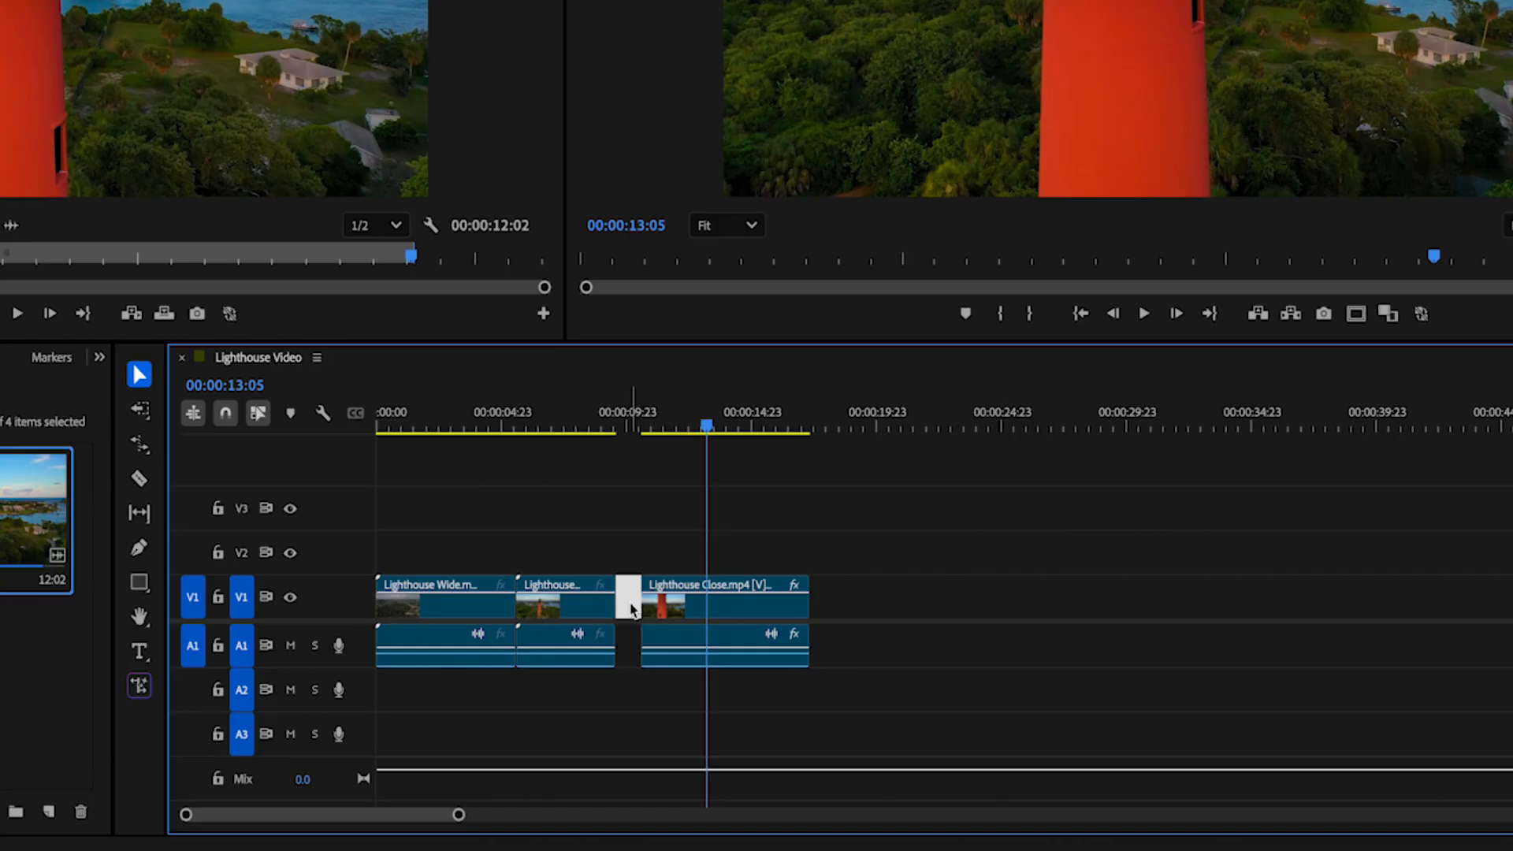
key(Delete)
Step: Cut Lighthouse Wide.mp4 into several pieces with the Razor tool and undo those cuts
click(139, 478)
click(412, 597)
click(462, 597)
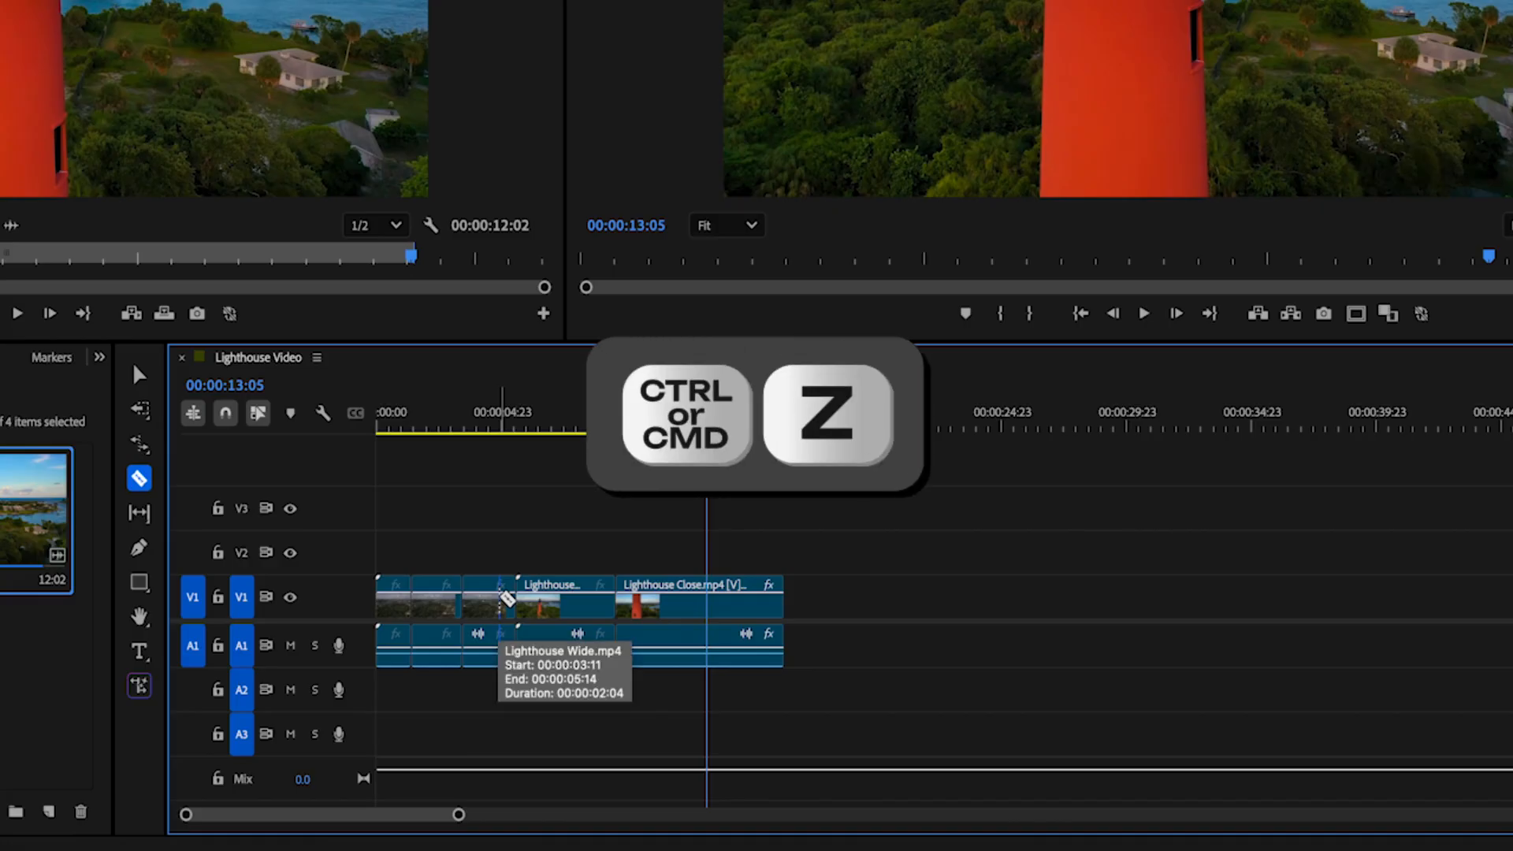
key(ctrl+z)
key(ctrl+z)
key(ctrl+z)
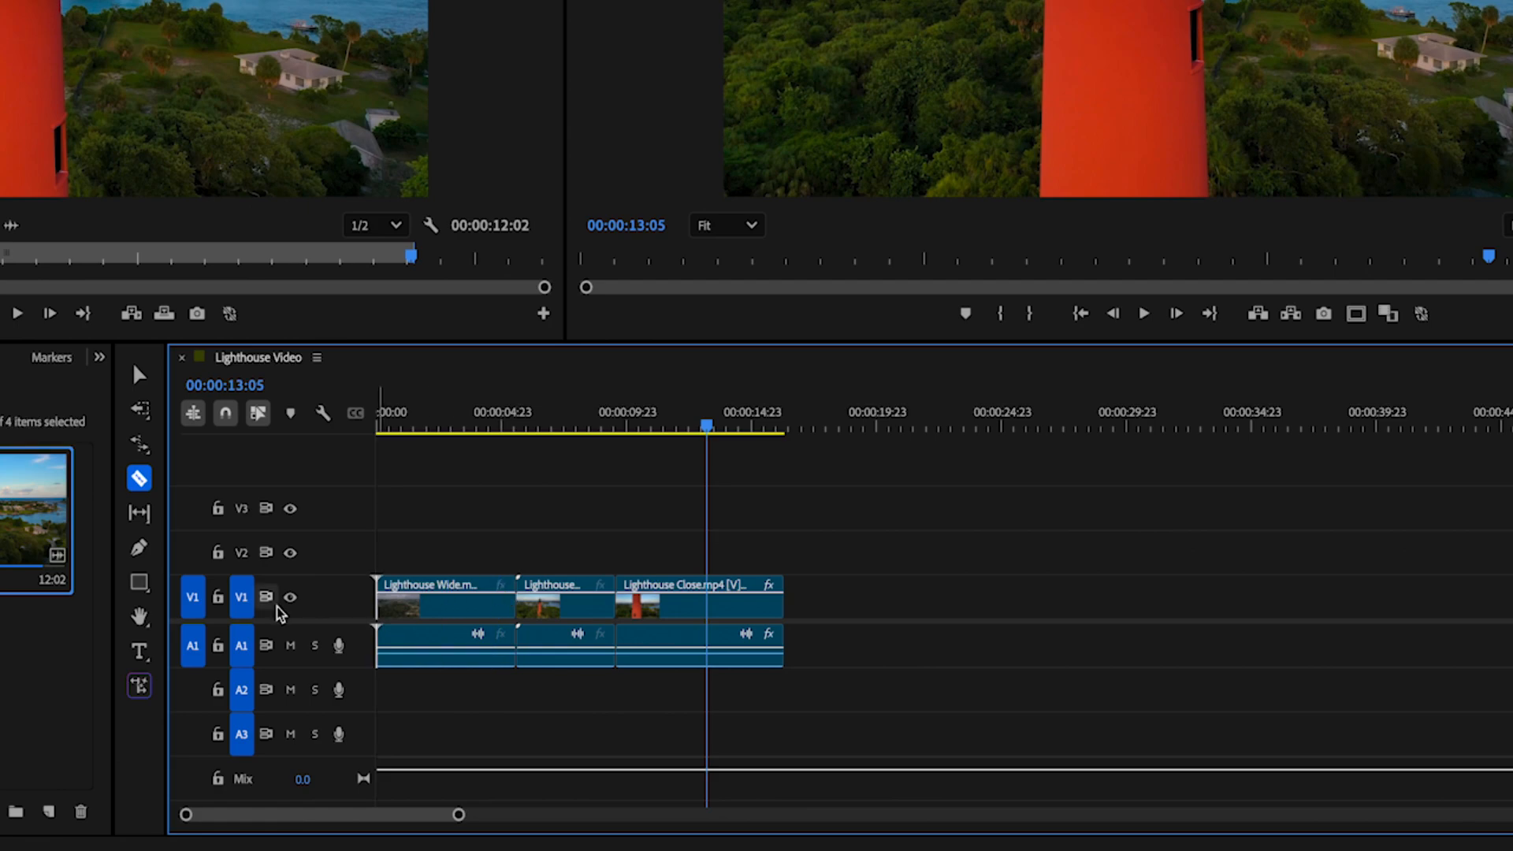
Step: Add a text title reading "Lighthouse" over the lighthouse tower in the program picture
click(138, 652)
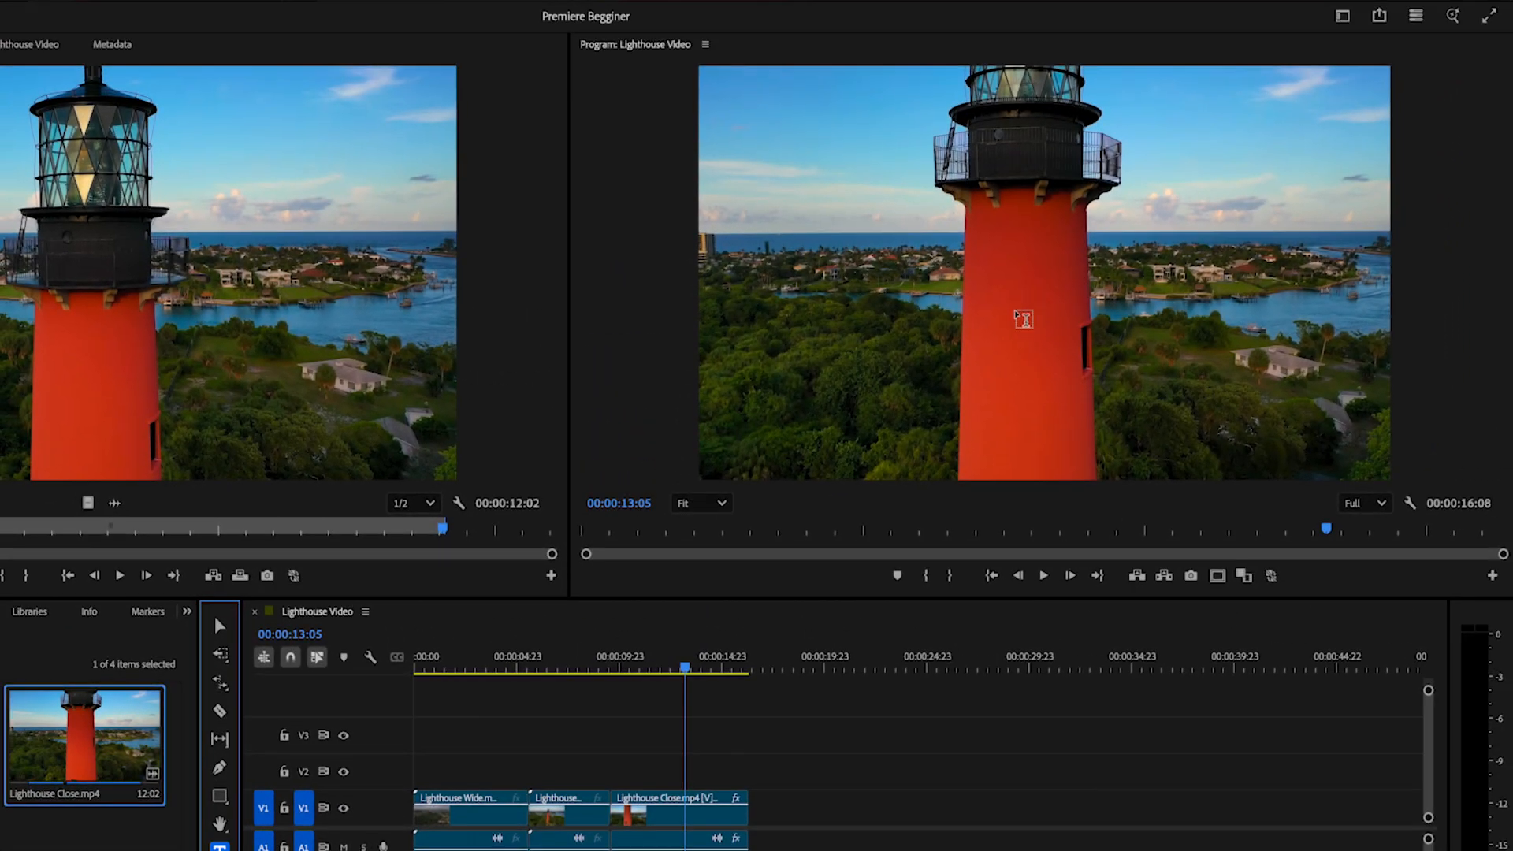
click(1031, 297)
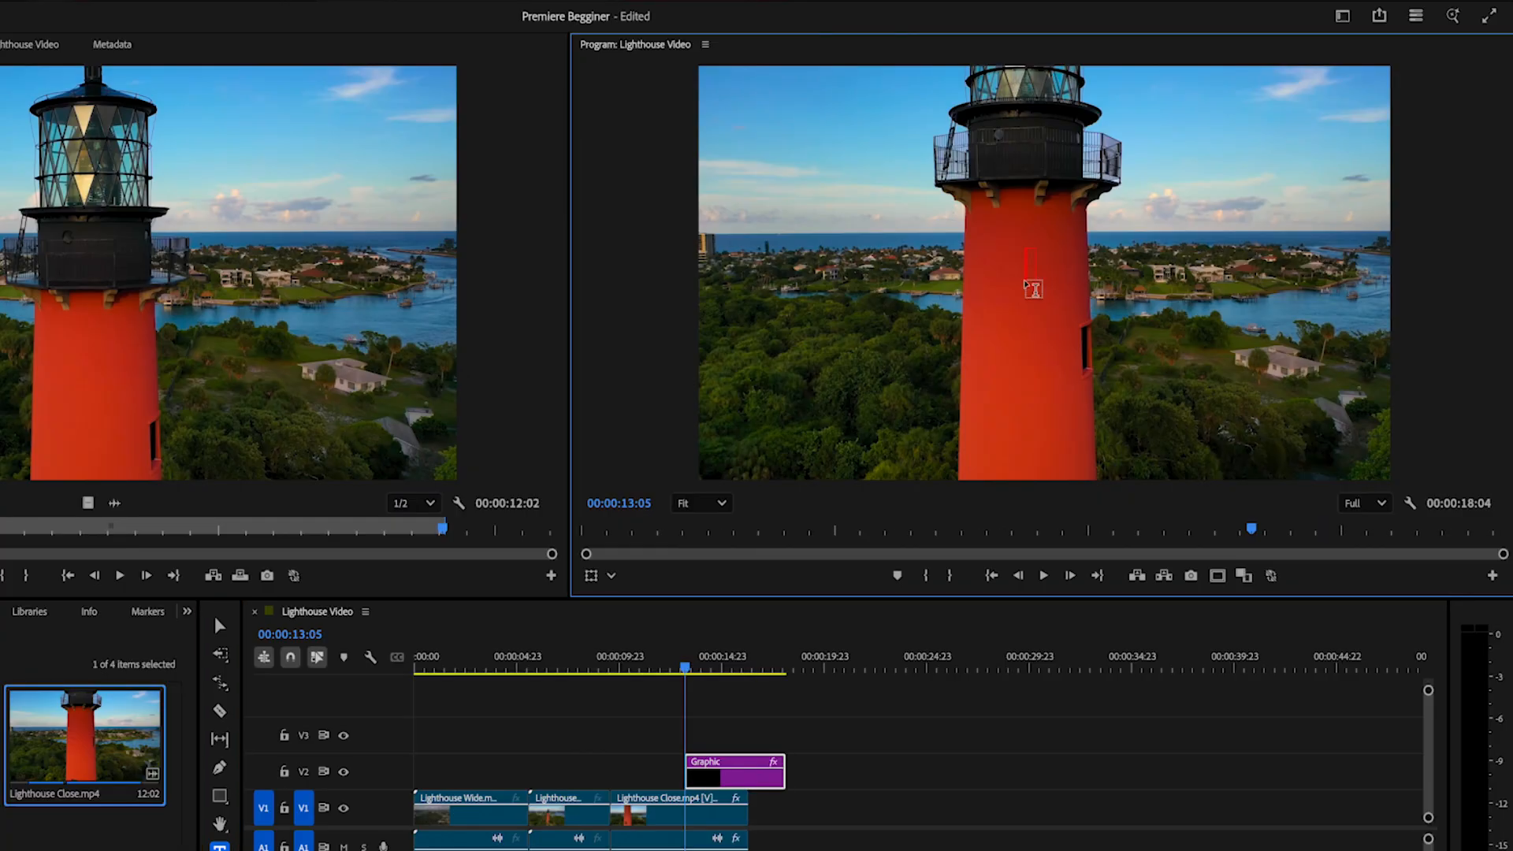
text(Lighthouse)
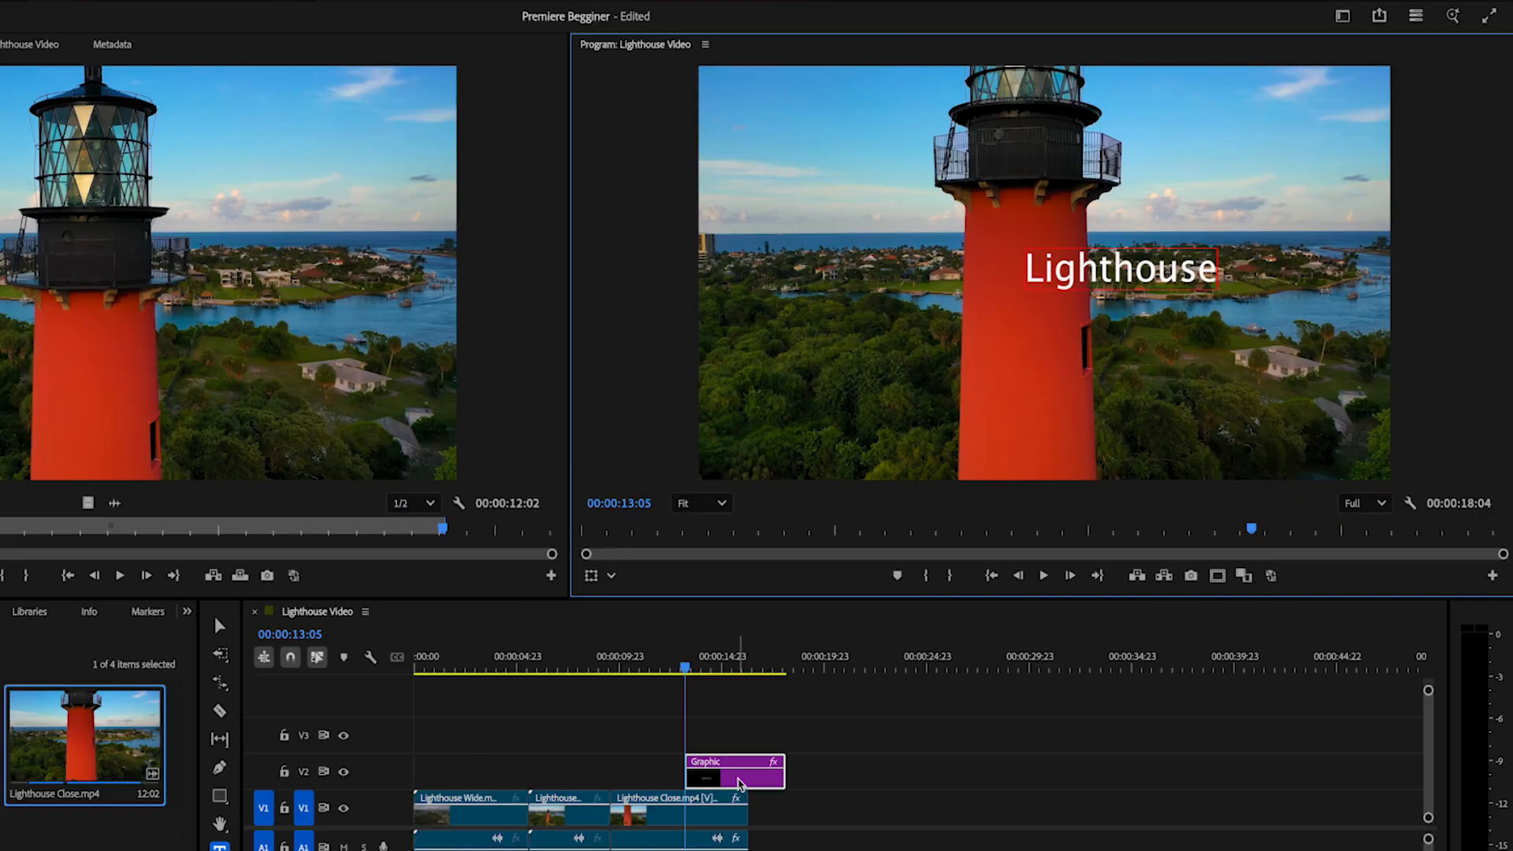
Step: Move the title graphic to the start of V2 above Lighthouse Wide.mp4 and set the playhead to 00:00:00:00
click(220, 625)
drag(696, 772, 438, 761)
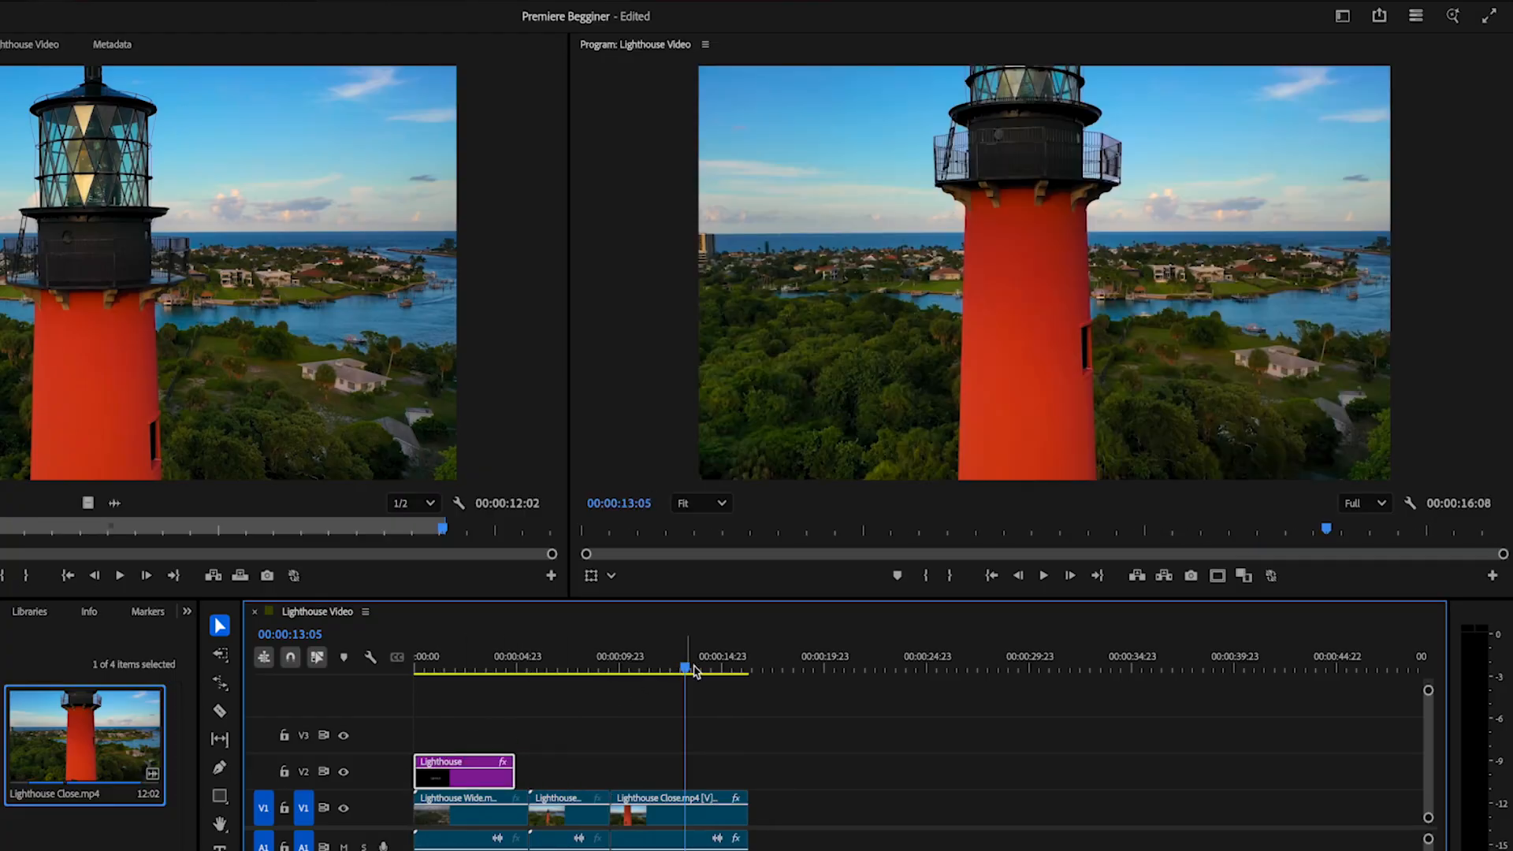
click(656, 668)
drag(656, 668, 415, 657)
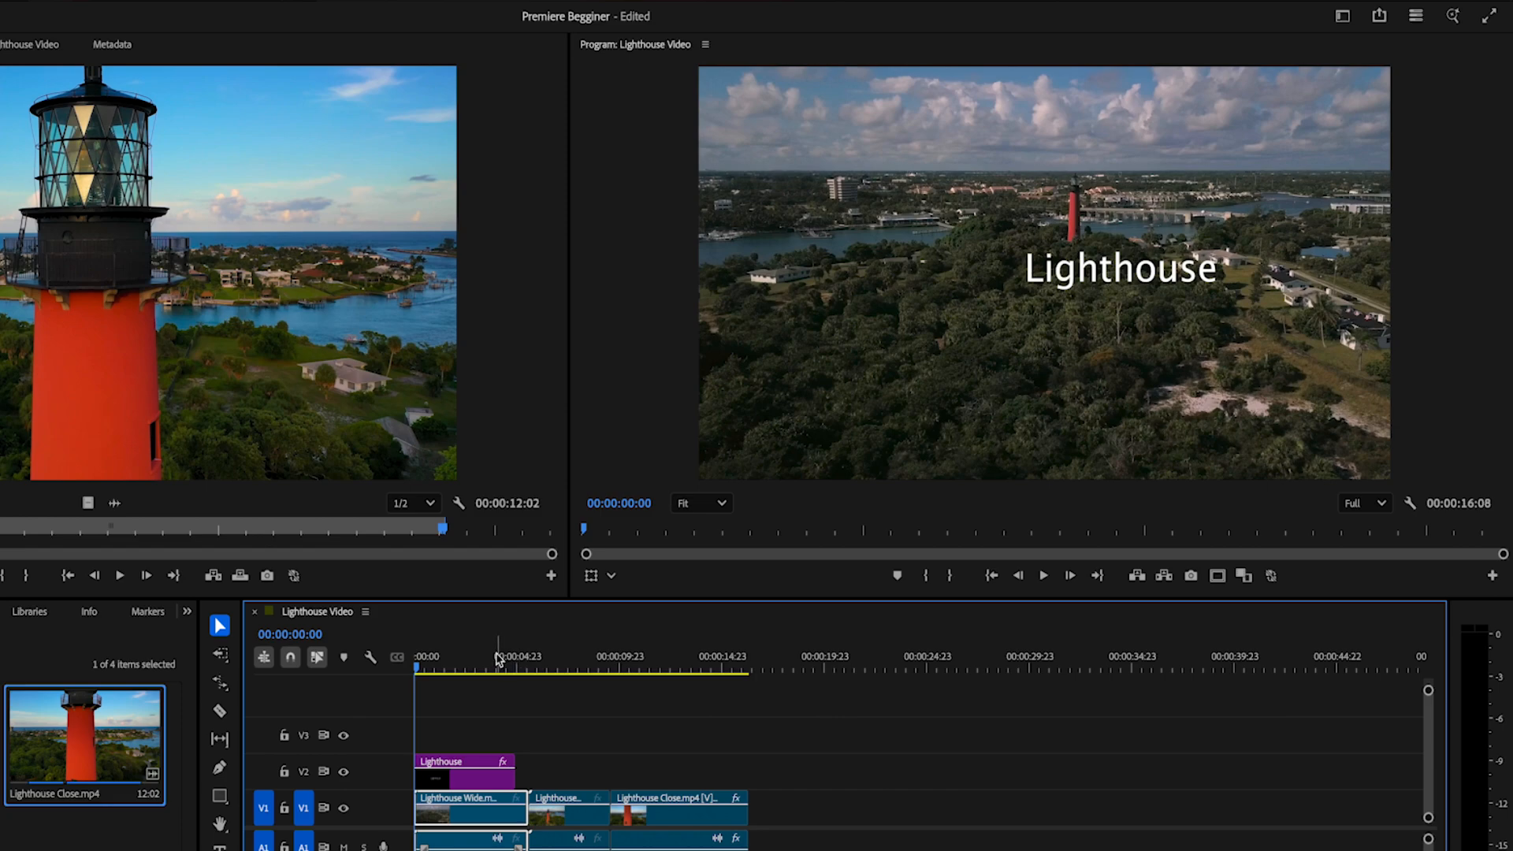
Step: Set the Lighthouse title's font to Arial Black and its font size to 193
click(473, 782)
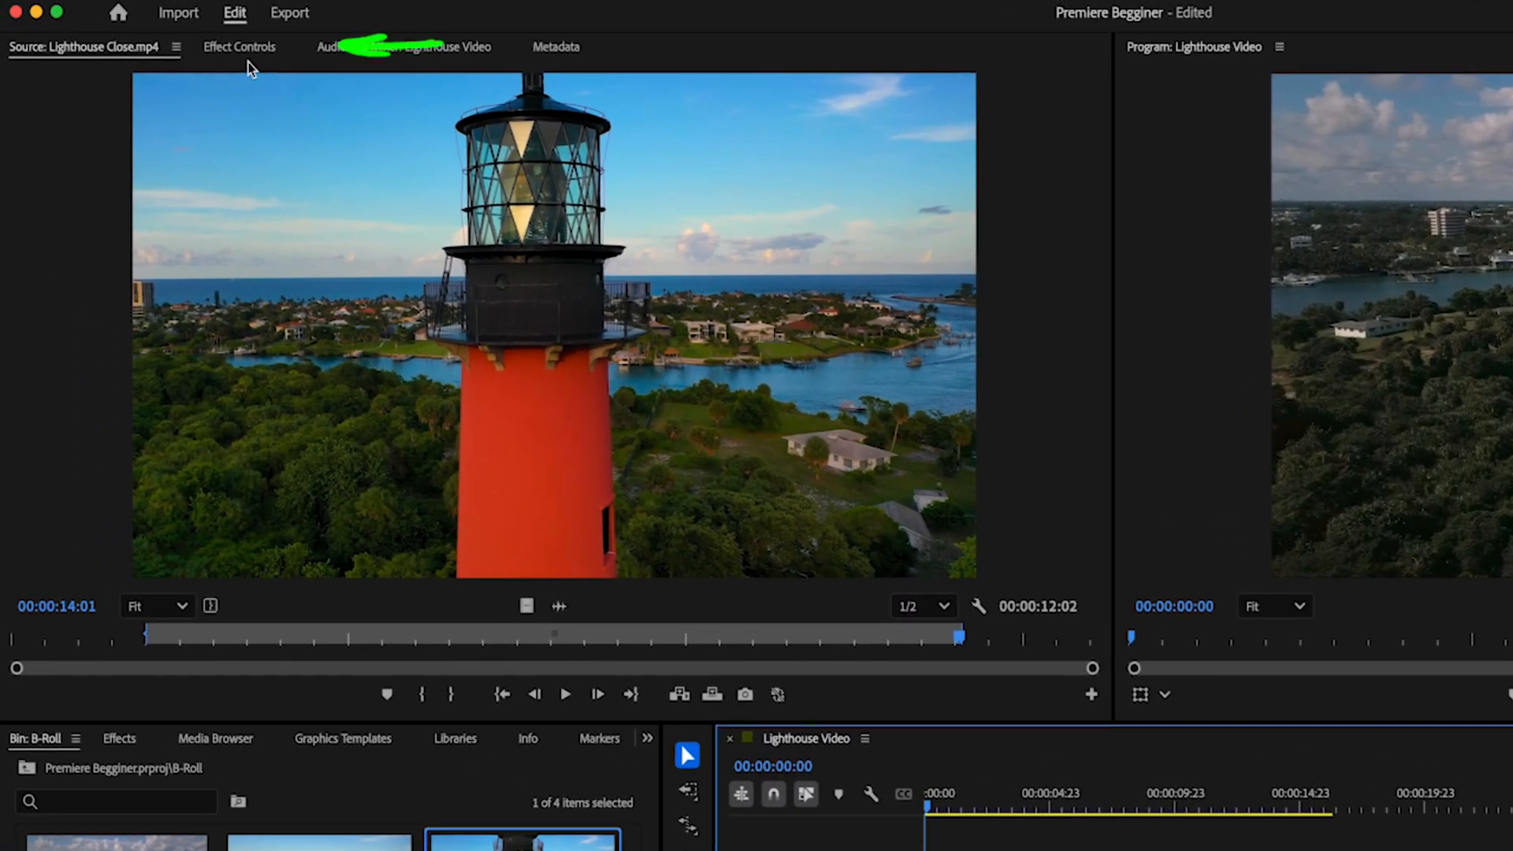
click(252, 52)
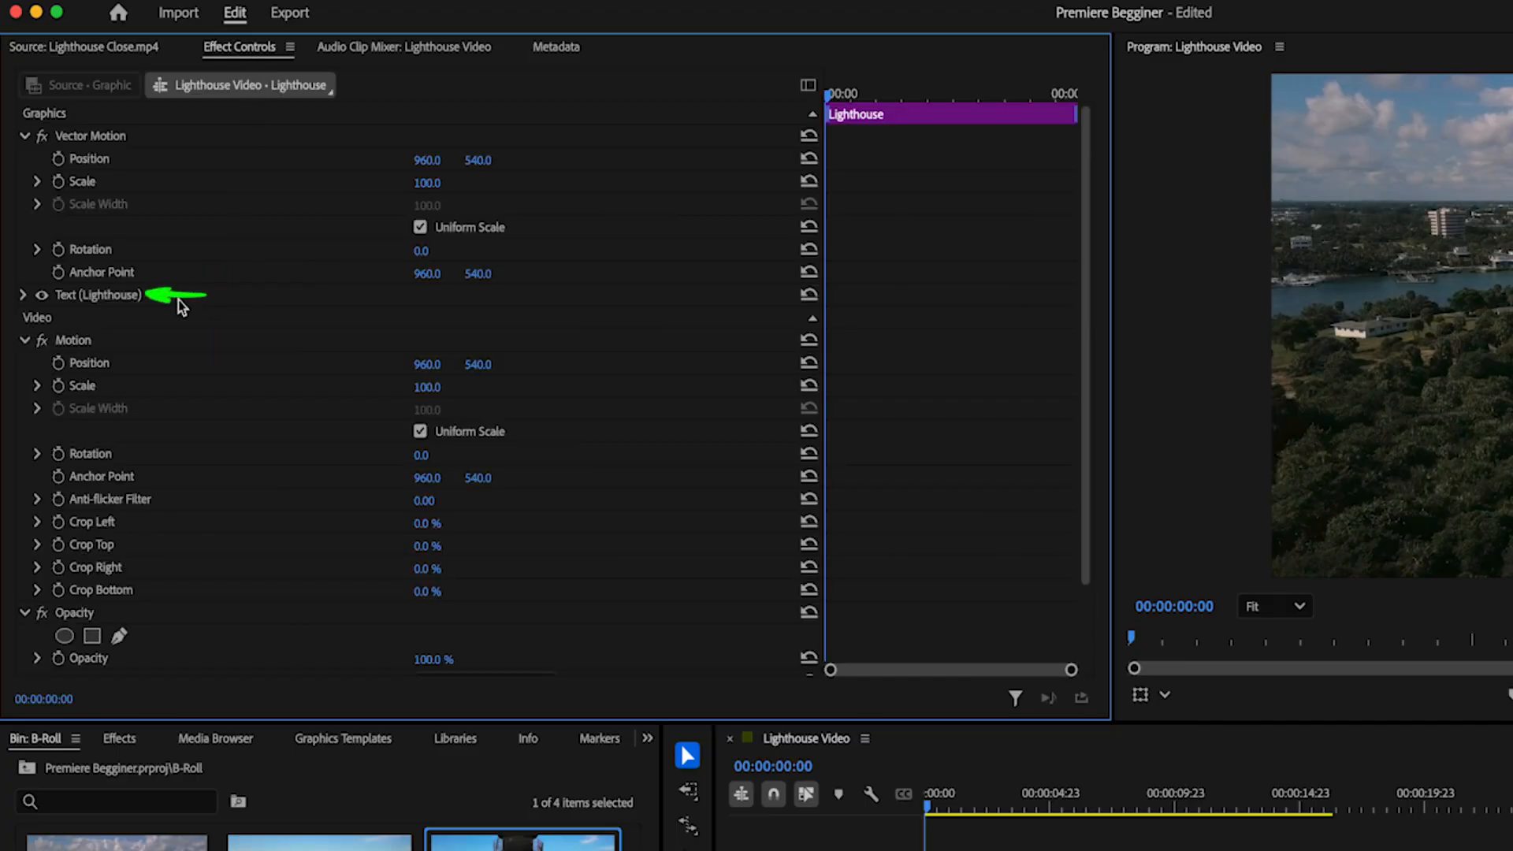
click(24, 295)
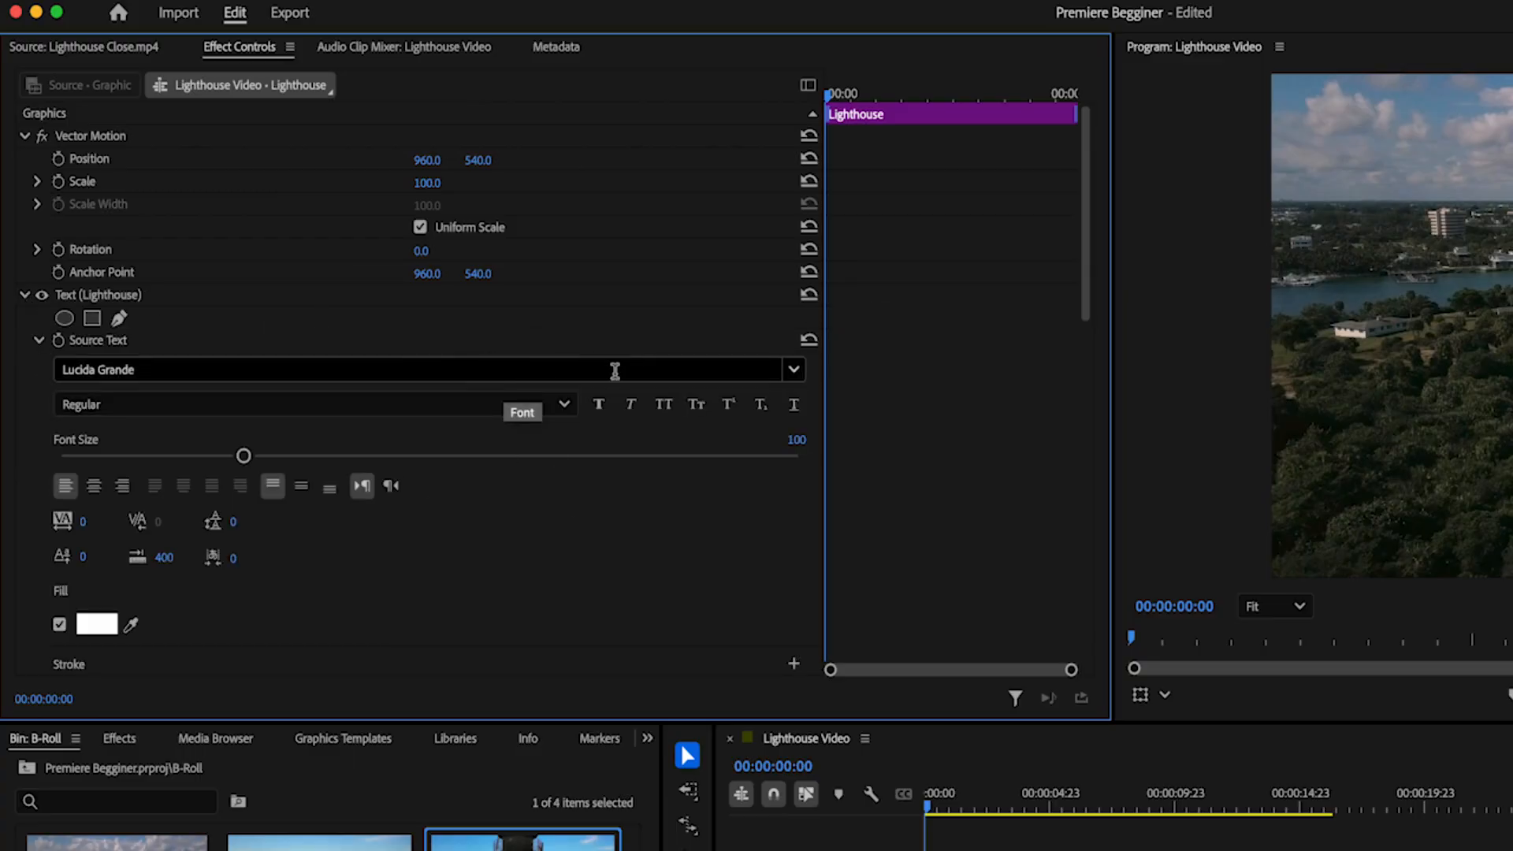
click(640, 370)
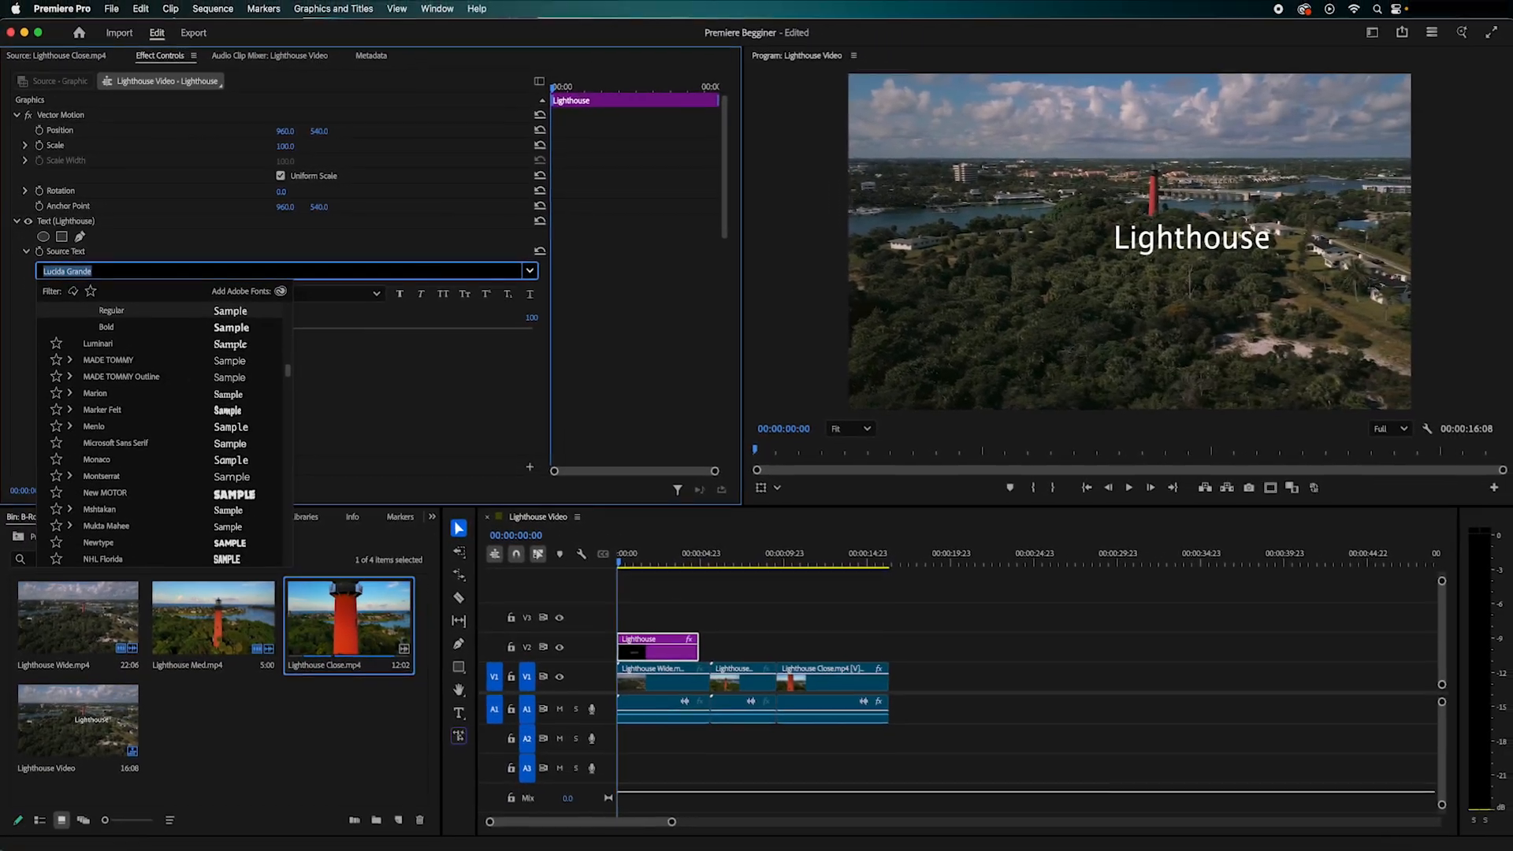
text(Arial Black)
click(201, 341)
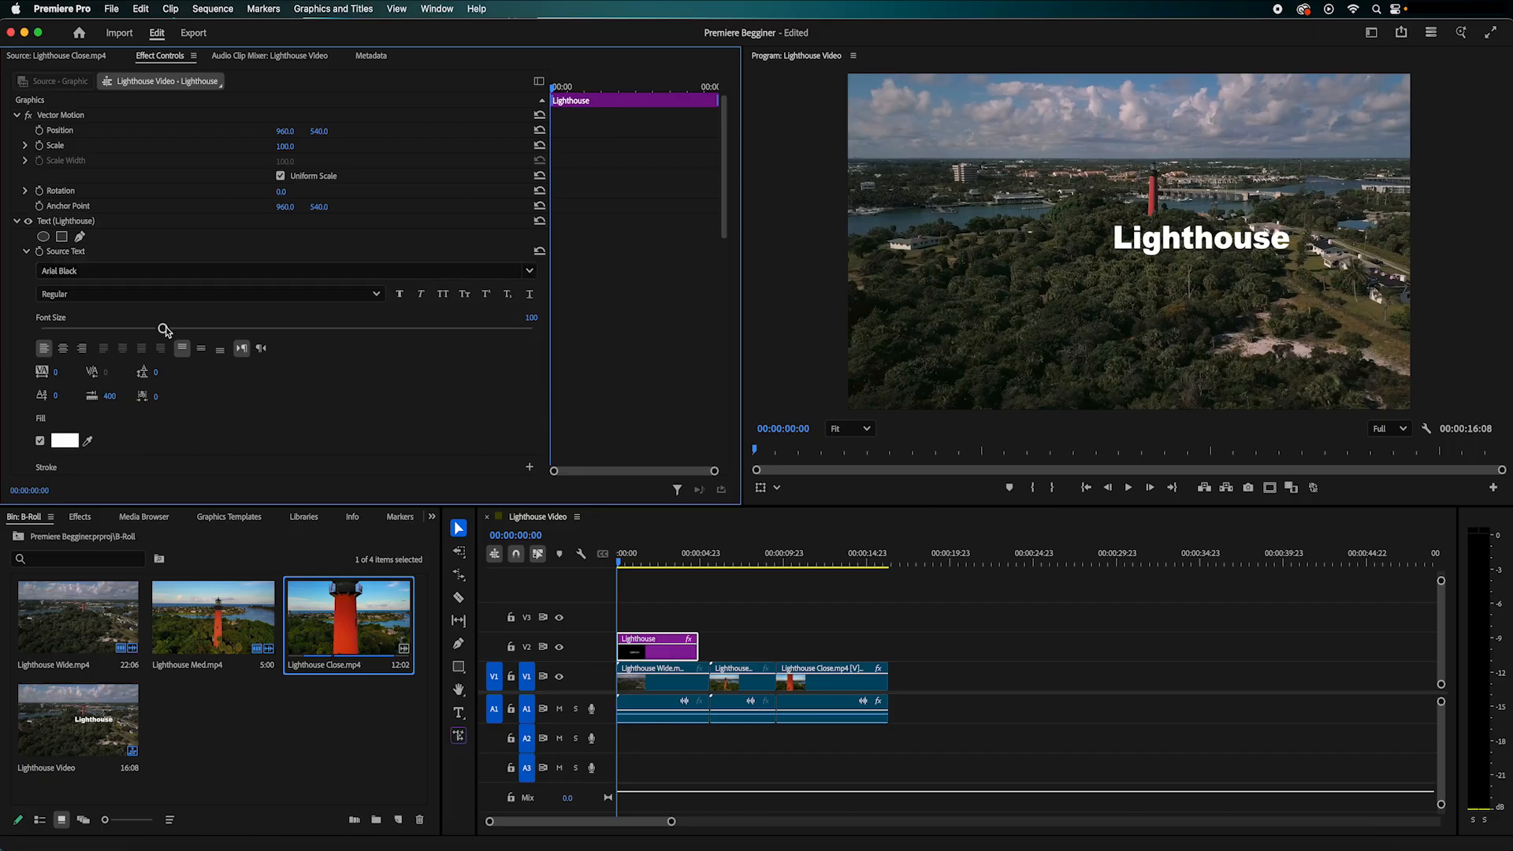
drag(163, 329, 278, 328)
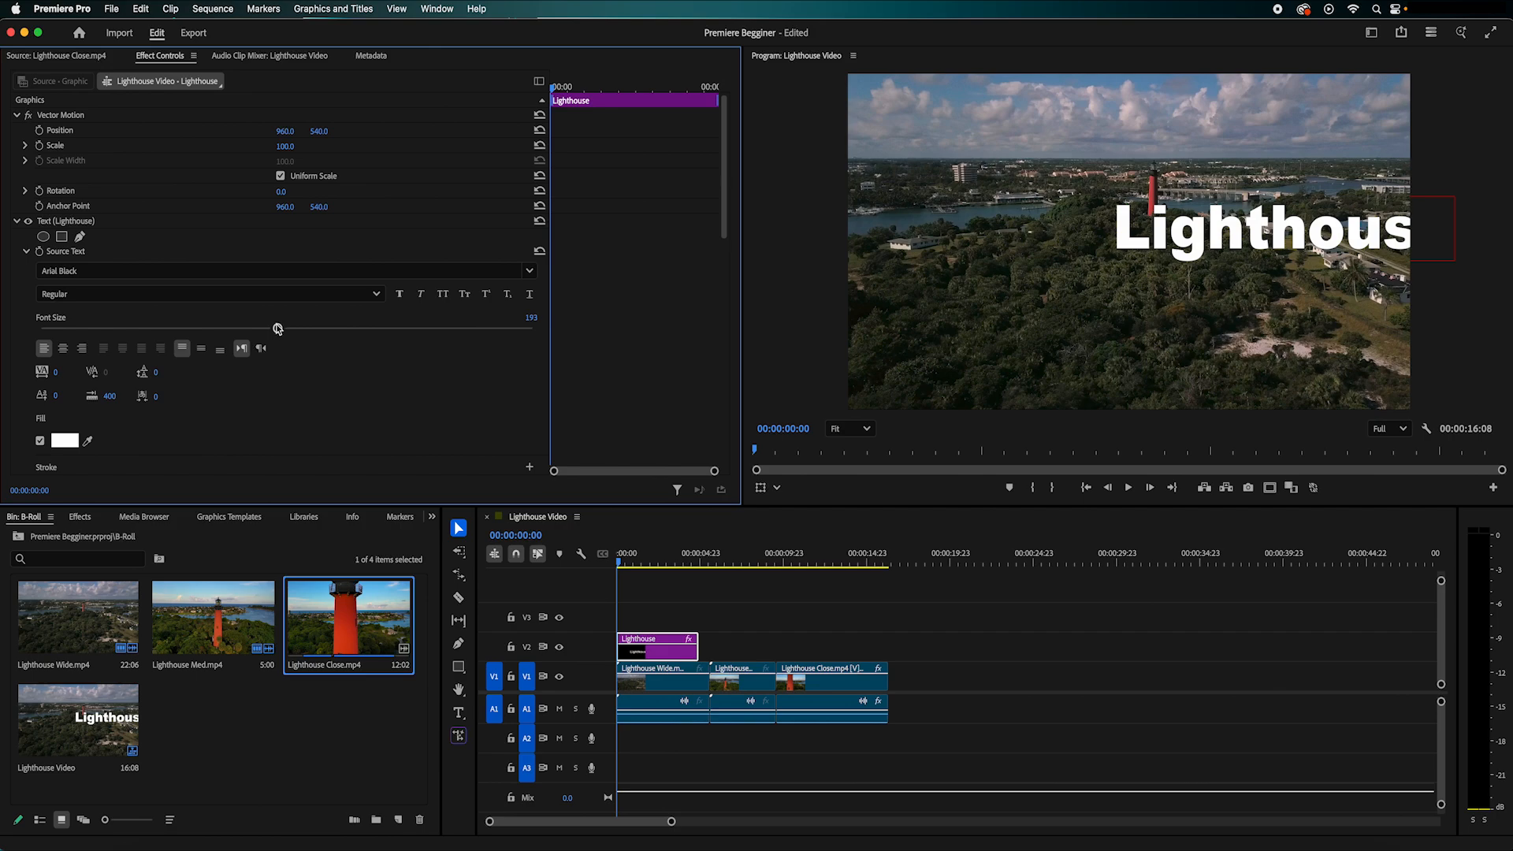
Step: Reposition the Lighthouse title so it is centred horizontally in the frame, at about 375, 602
scroll(344, 345, down, 5)
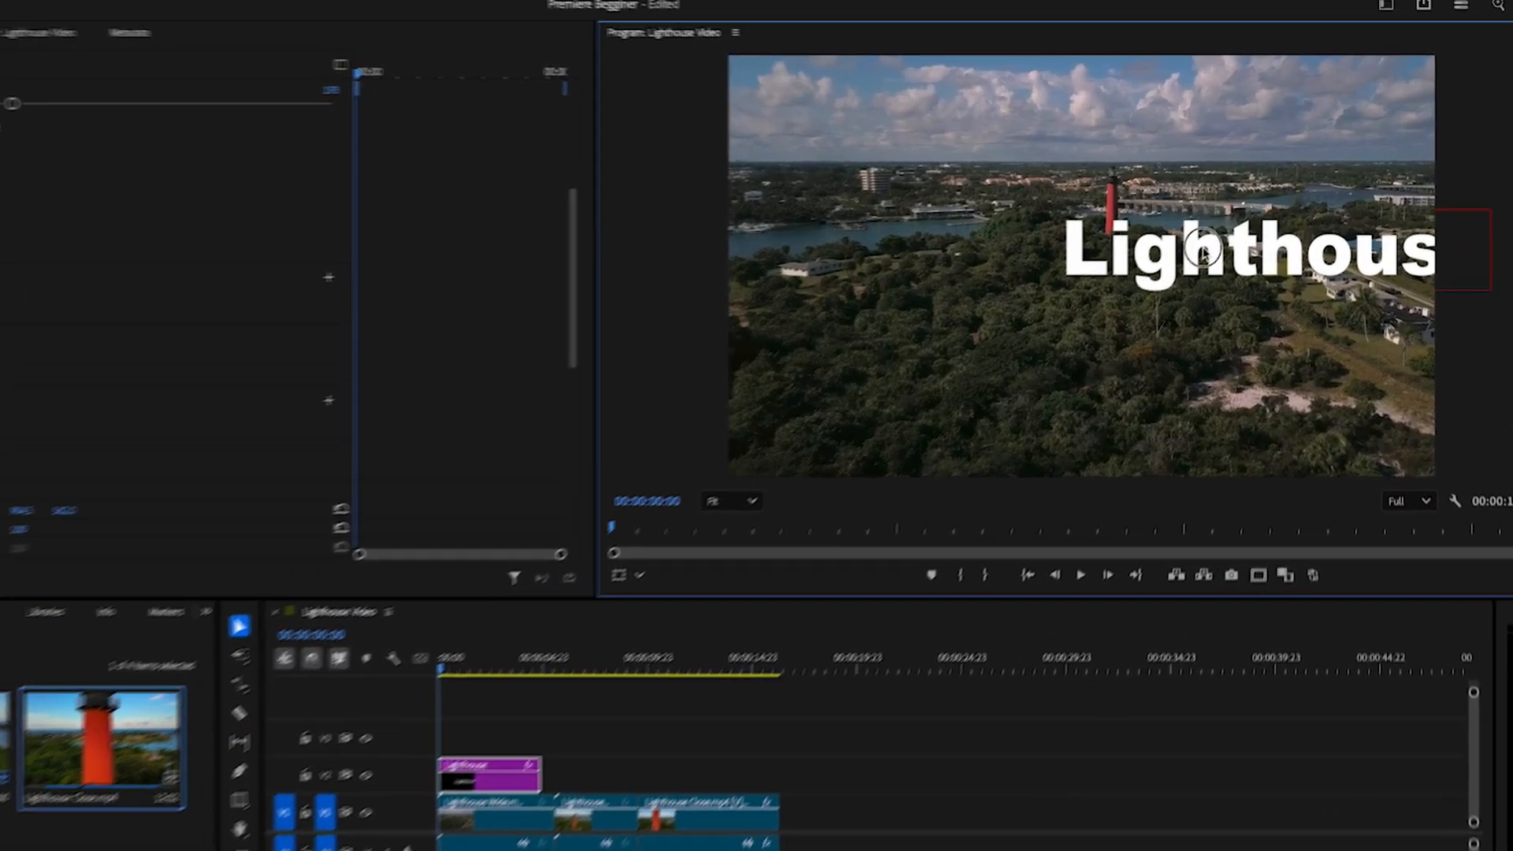
click(1203, 250)
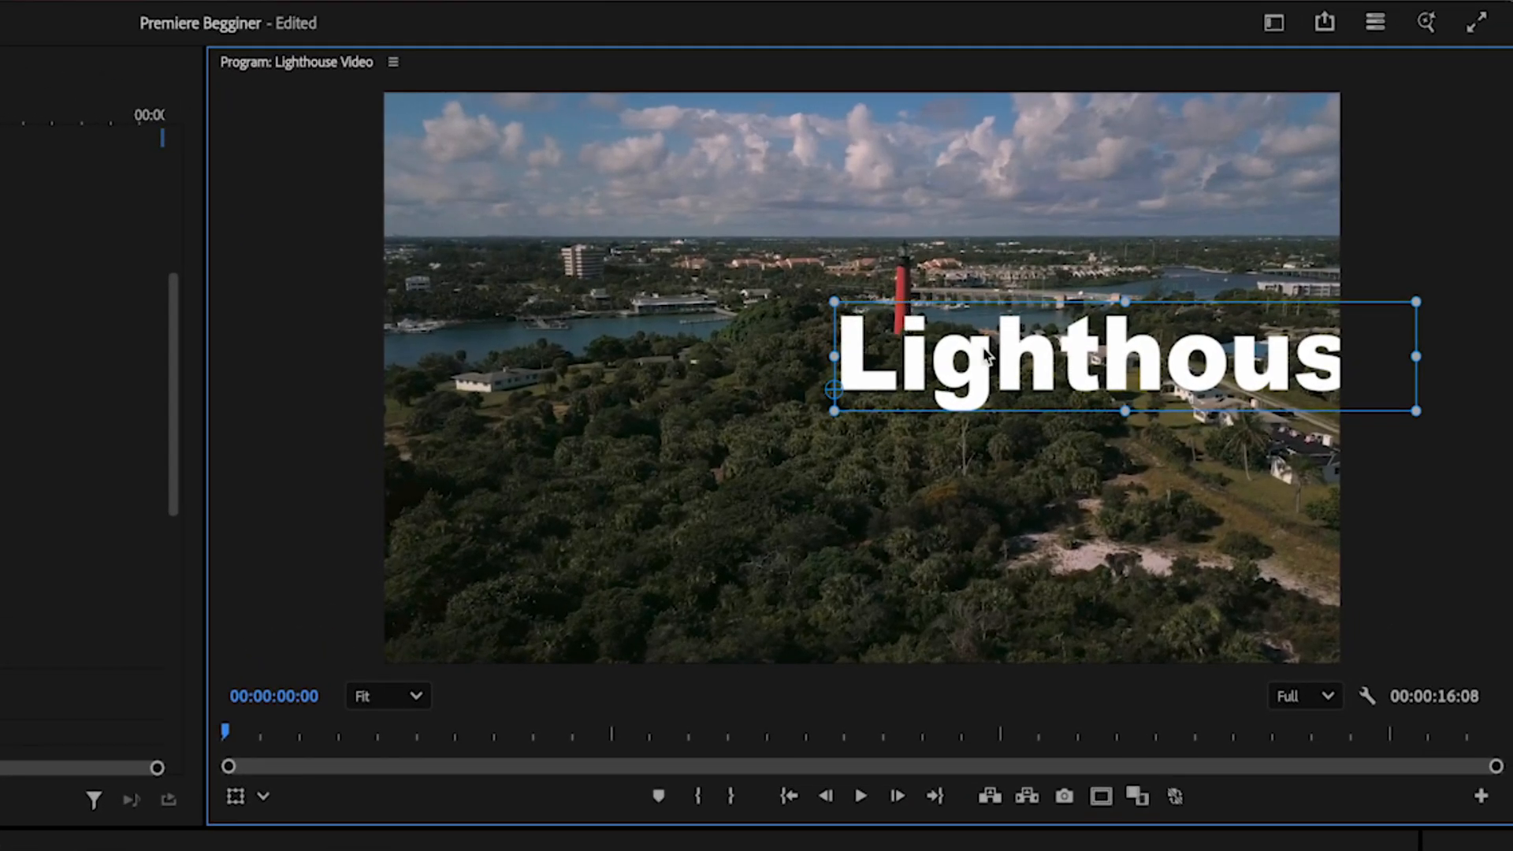
drag(1022, 365, 777, 371)
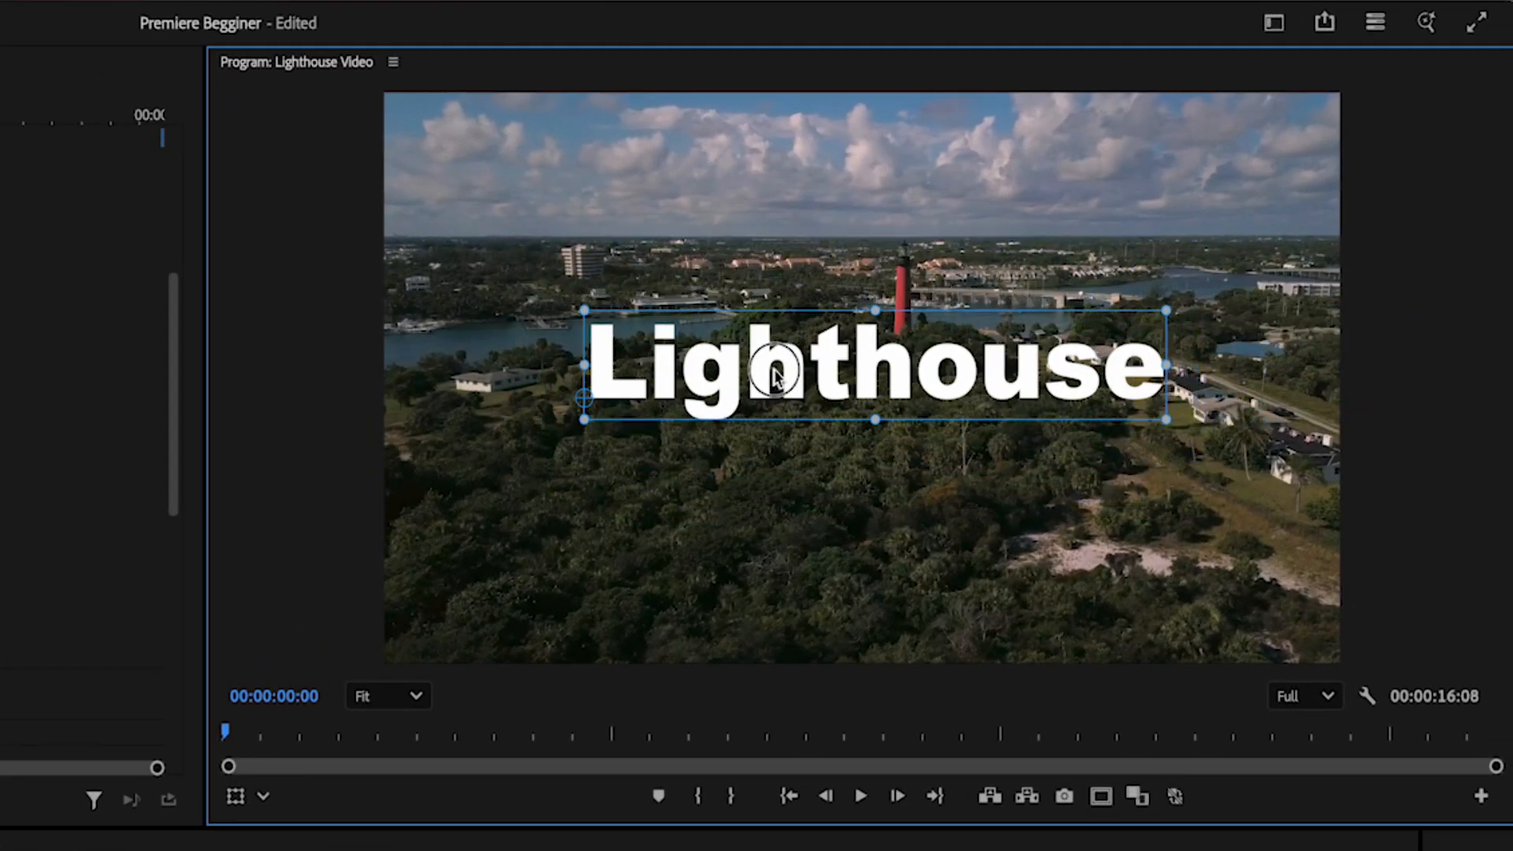
mouse_move(776, 375)
mouse_down()
mouse_move(780, 465)
mouse_move(784, 380)
mouse_move(747, 386)
mouse_move(827, 387)
mouse_move(768, 390)
mouse_up()
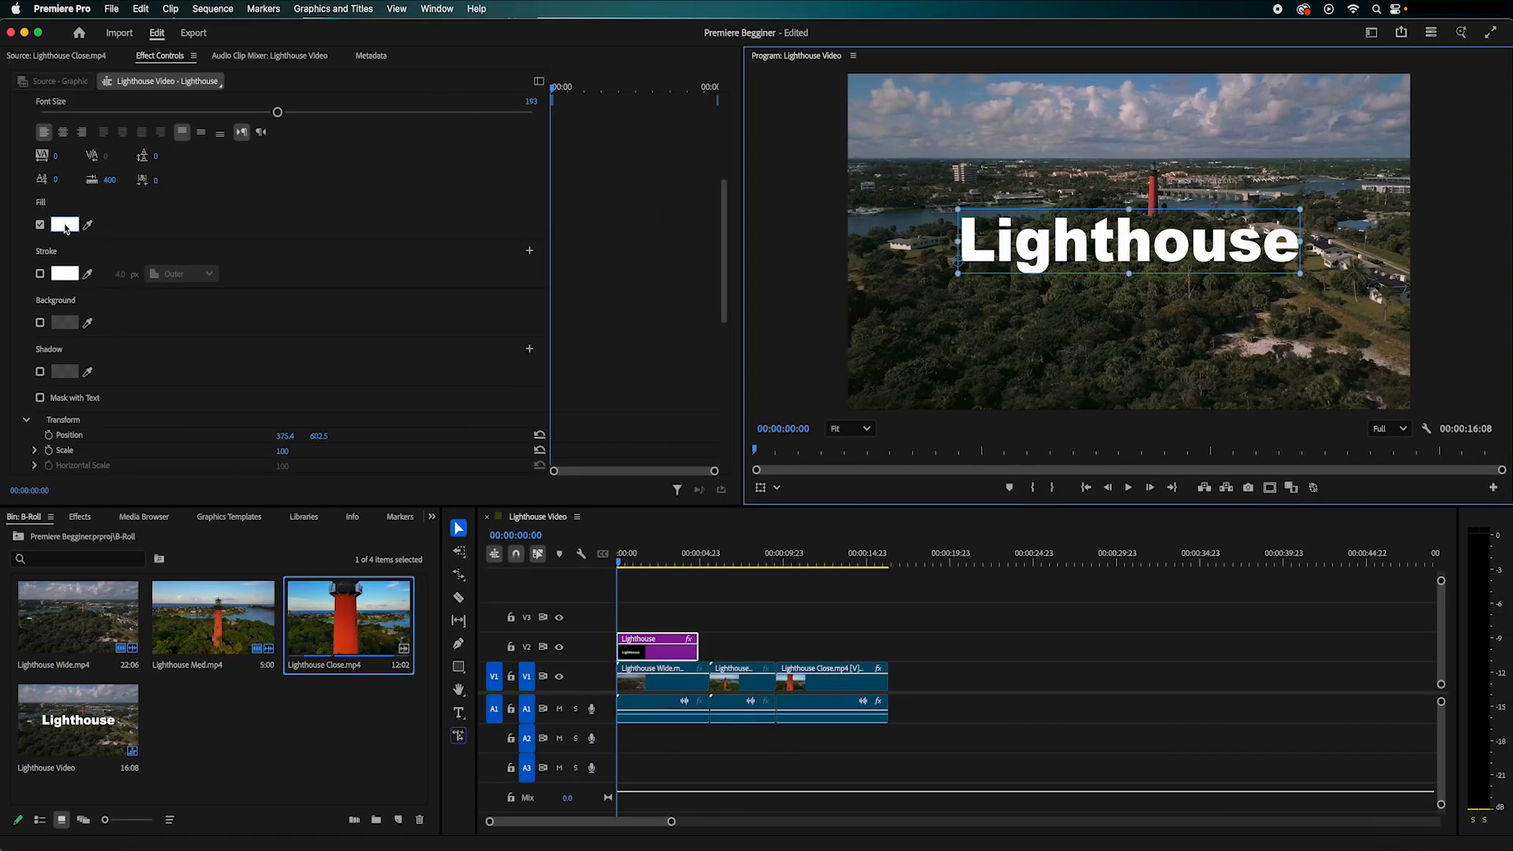
Step: Keep the title's fill white (FFFFFF) and enable an outer stroke coloured red (FF0000)
click(65, 225)
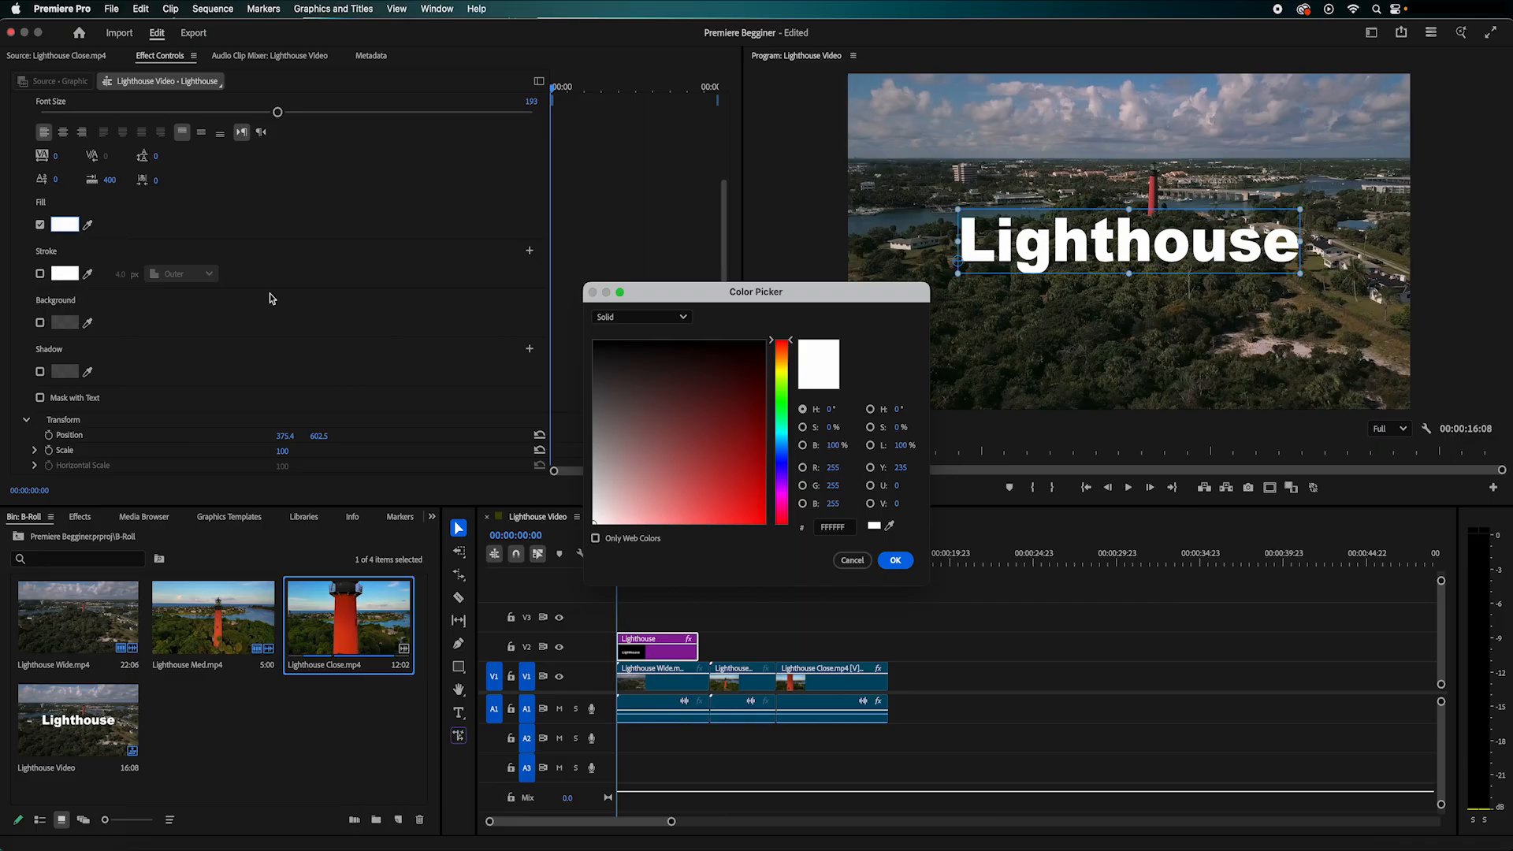
click(895, 560)
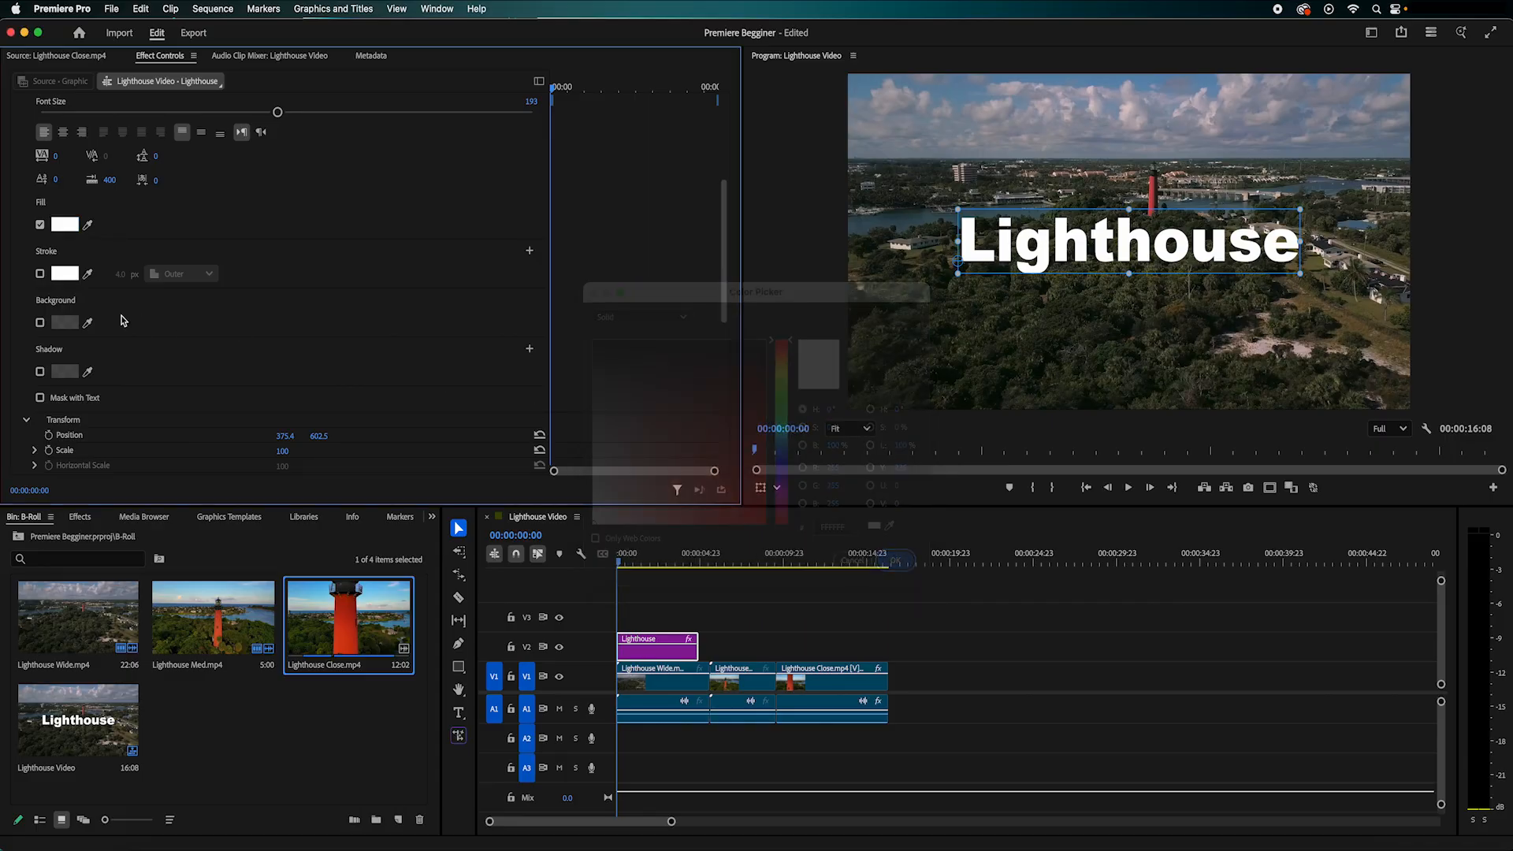
click(40, 274)
click(65, 274)
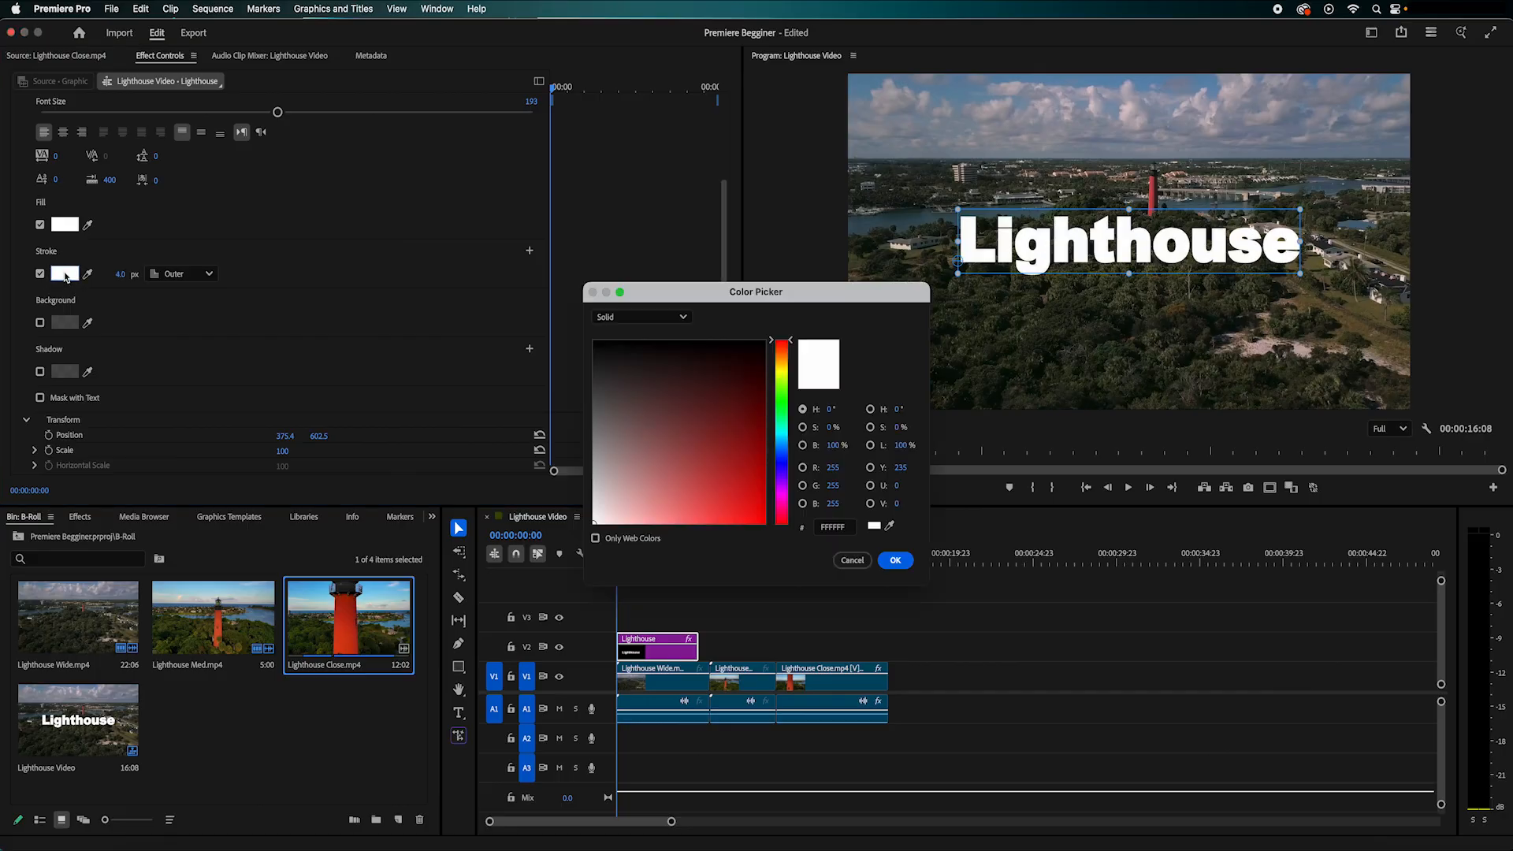
drag(685, 417, 764, 522)
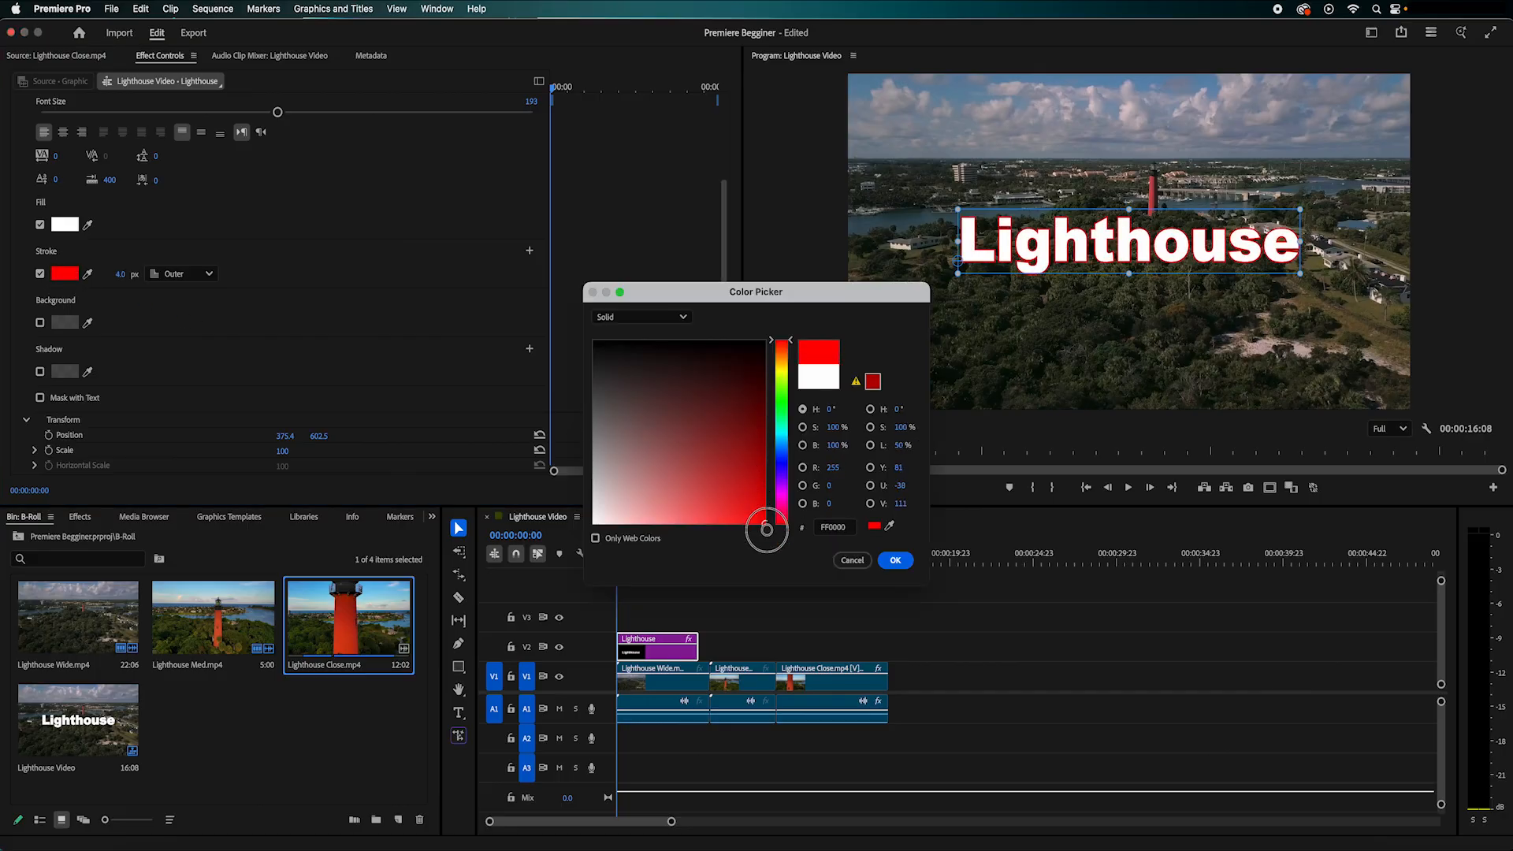
click(896, 561)
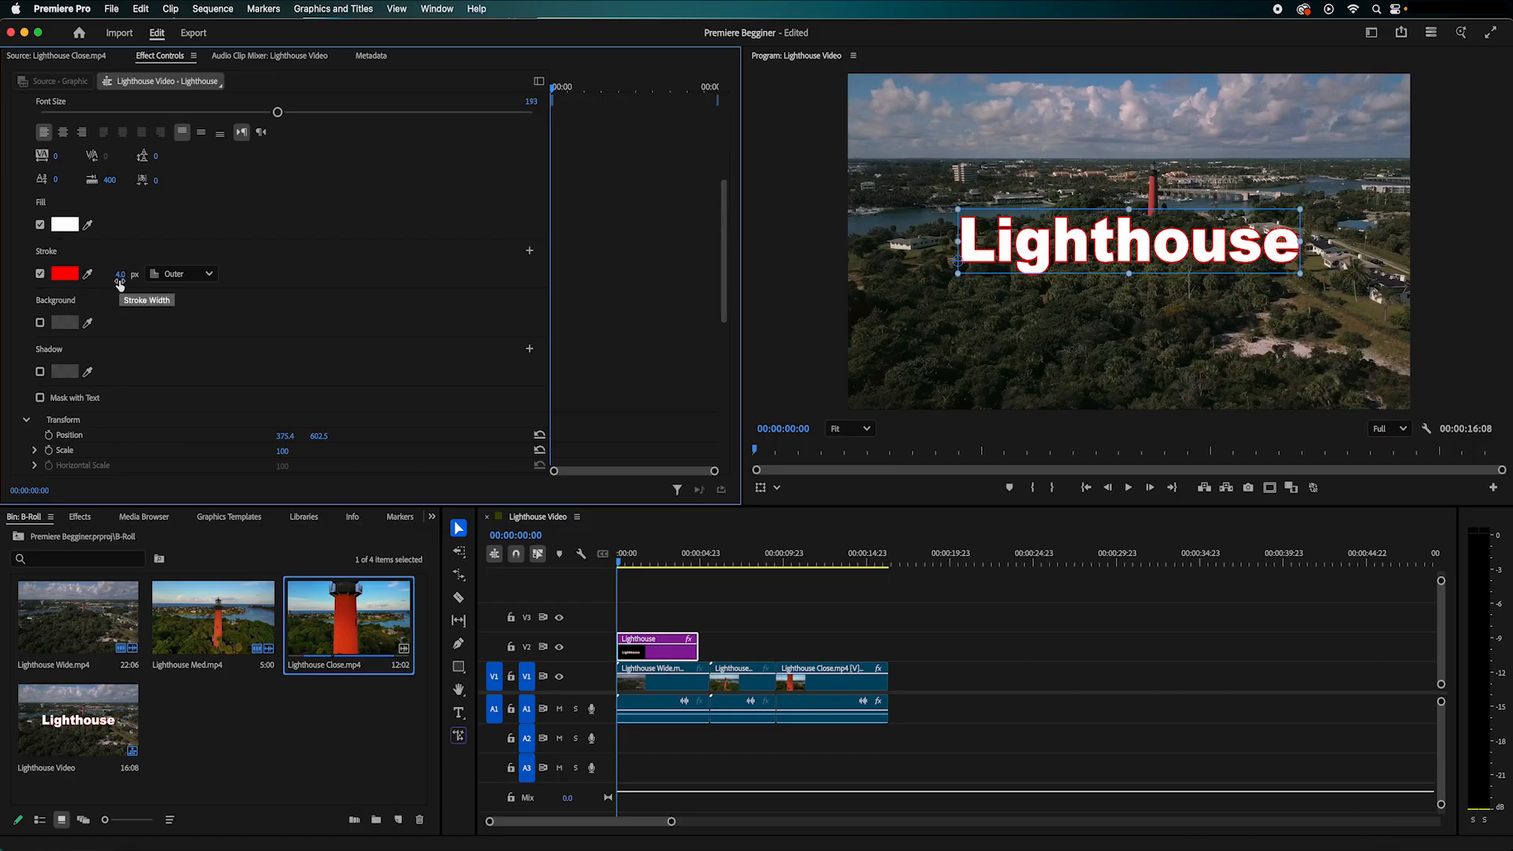
Step: Try different stroke widths on the title, settle on 4 px, and enable its shadow
drag(119, 277, 142, 277)
drag(123, 277, 110, 277)
click(40, 372)
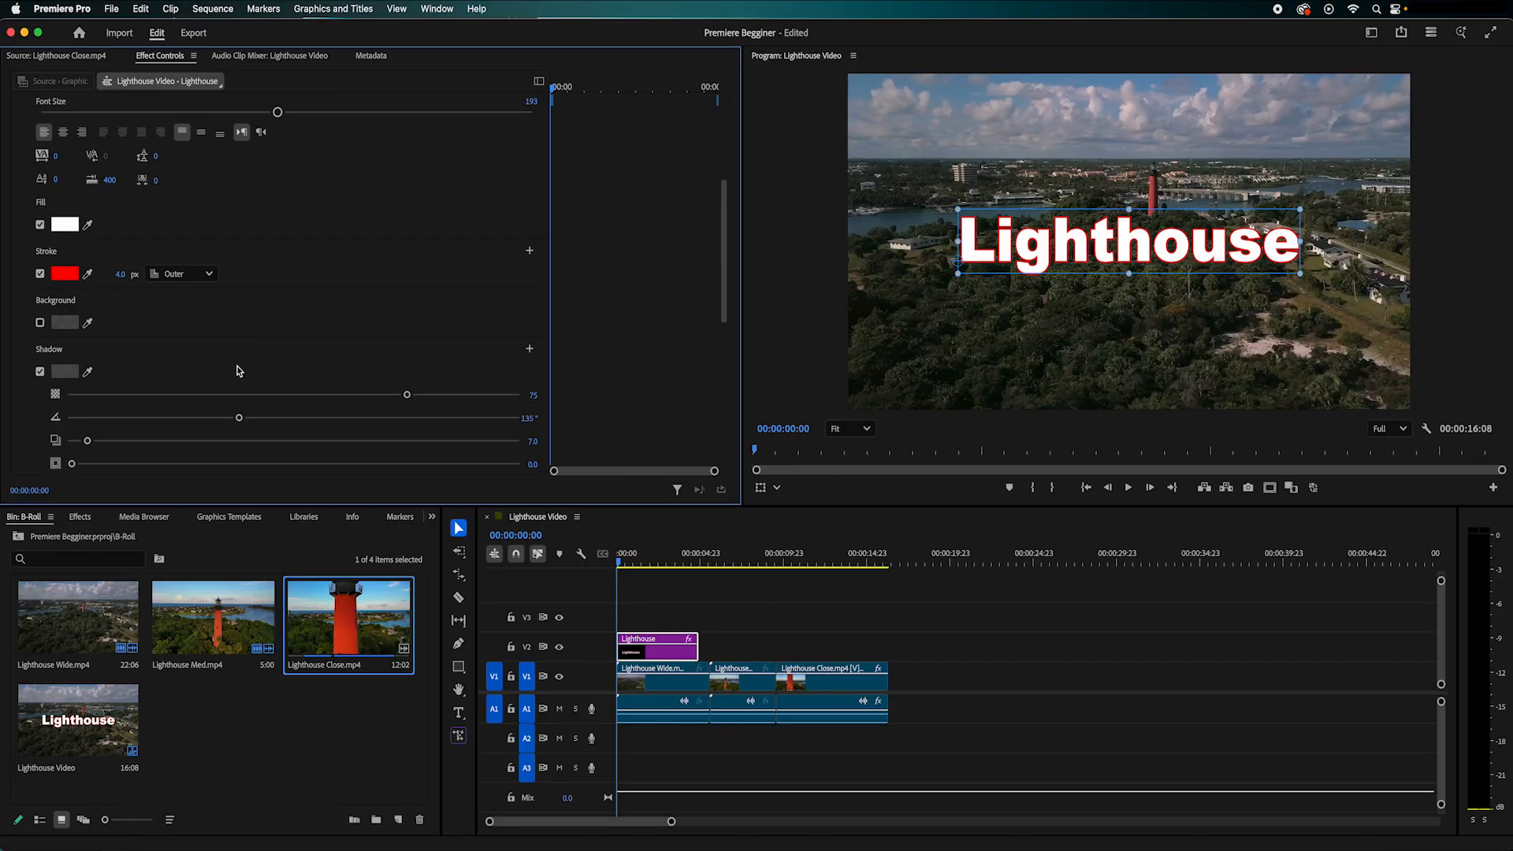
Step: Colour the Lighthouse title's shadow black and raise the shadow opacity to 100
scroll(243, 369, down, 2)
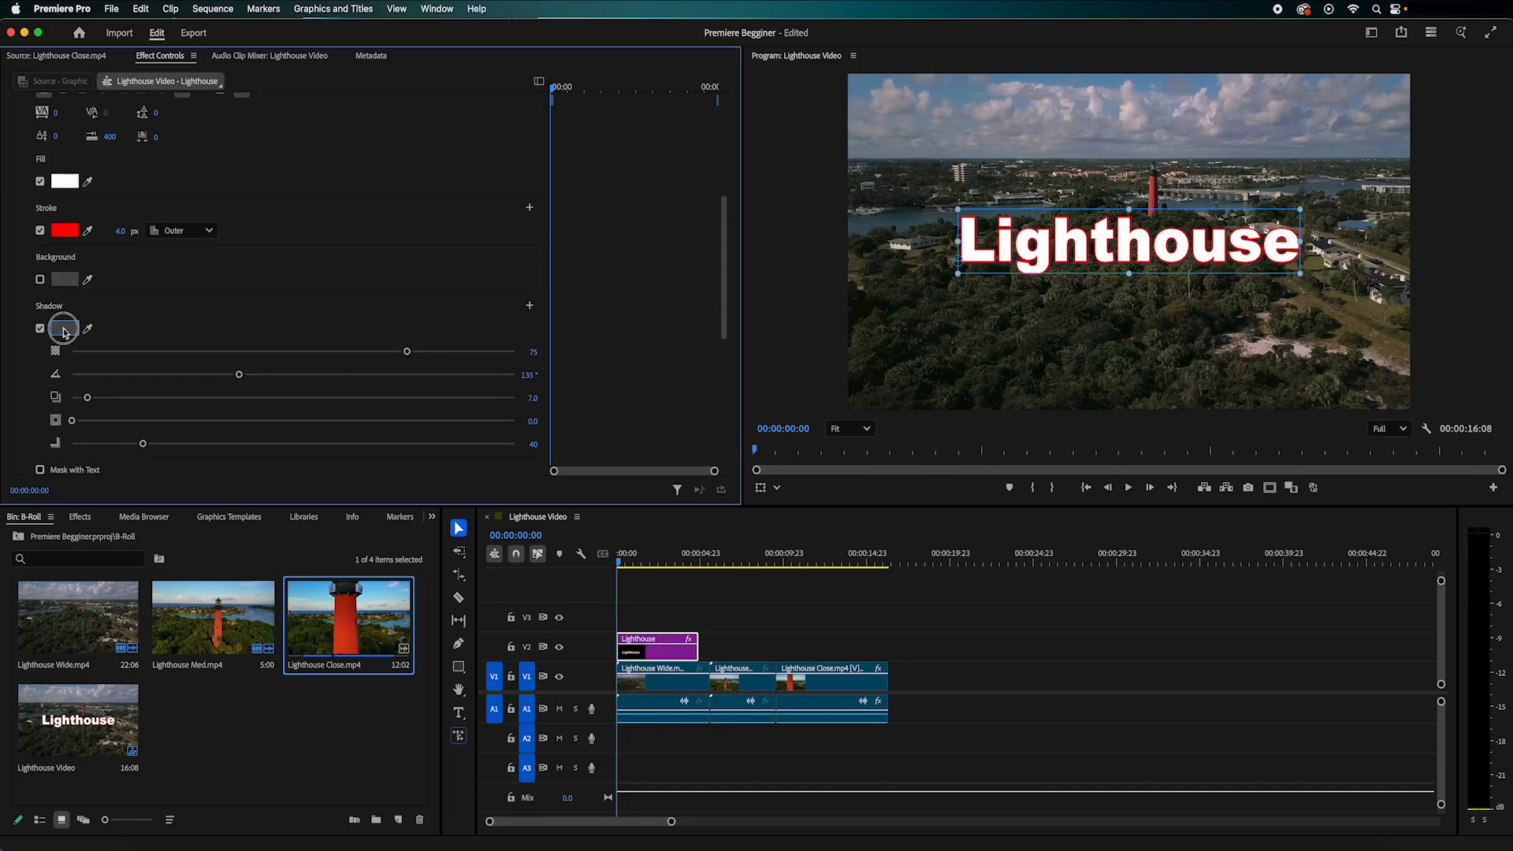
click(64, 330)
drag(612, 380, 597, 340)
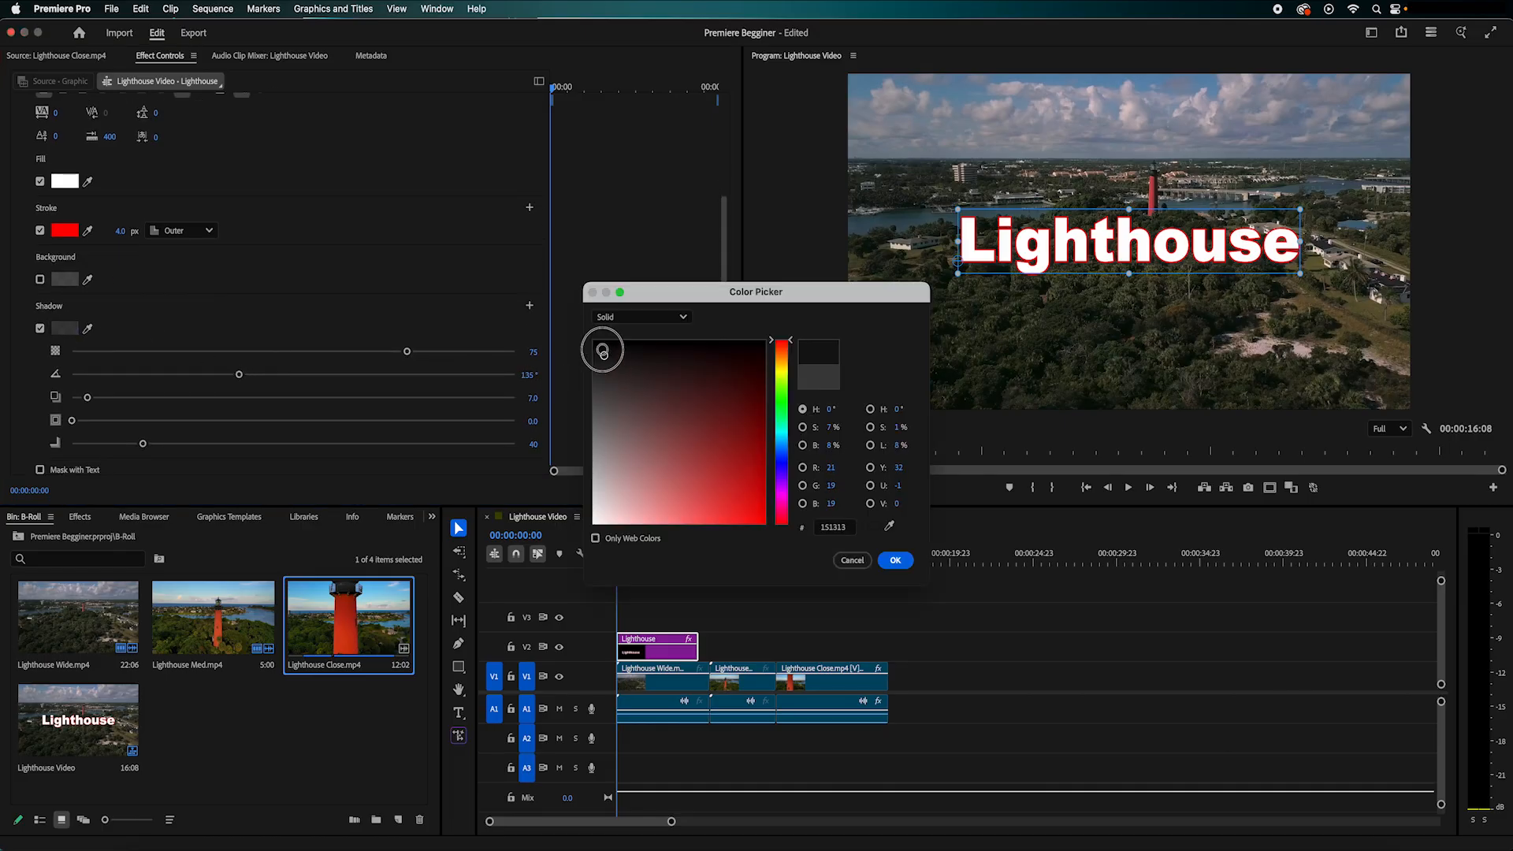
click(897, 561)
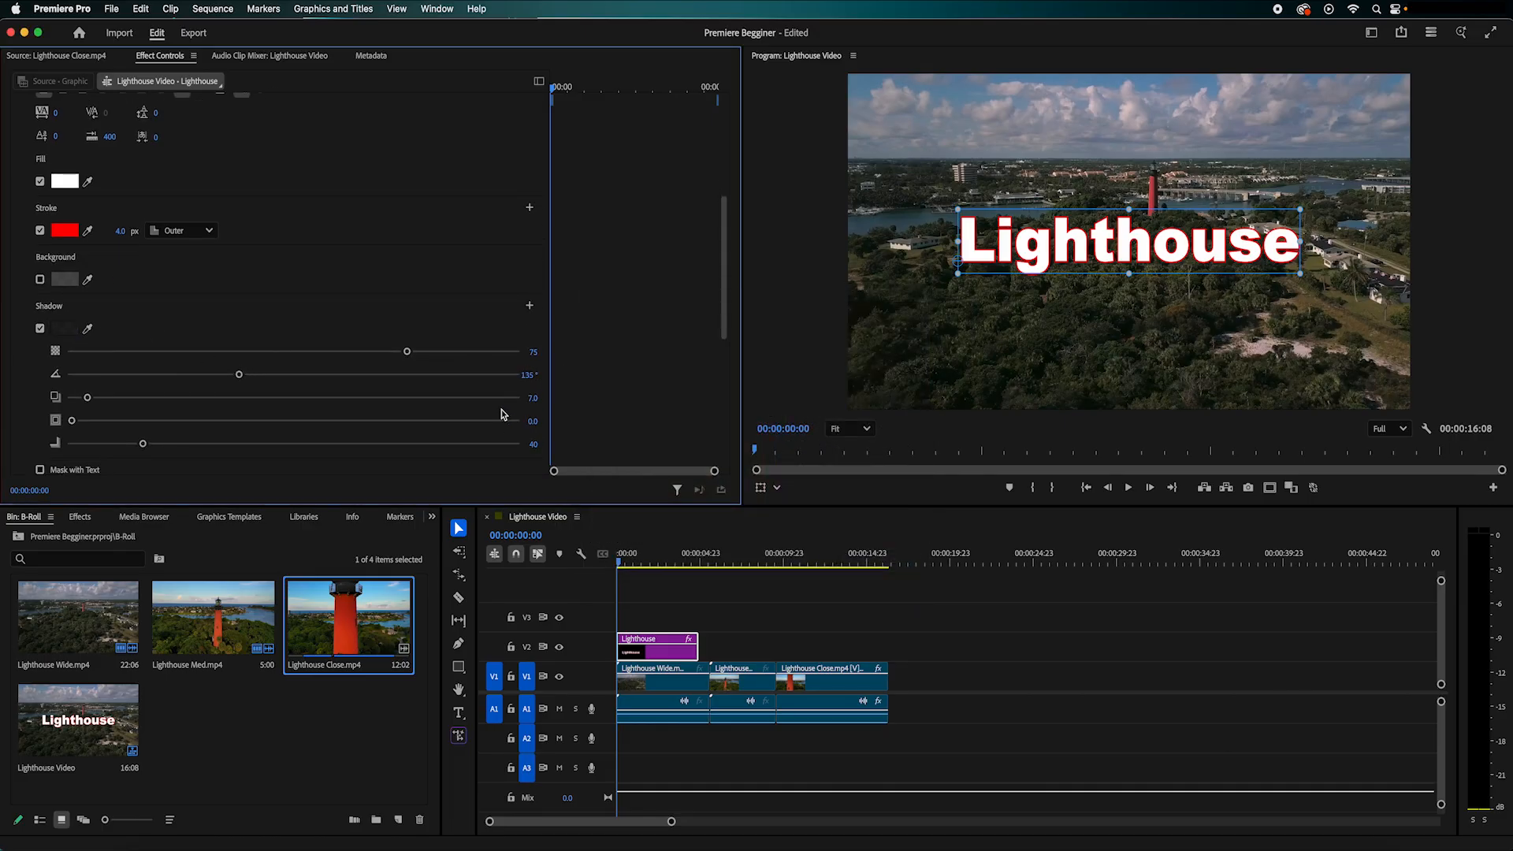
drag(407, 355, 530, 355)
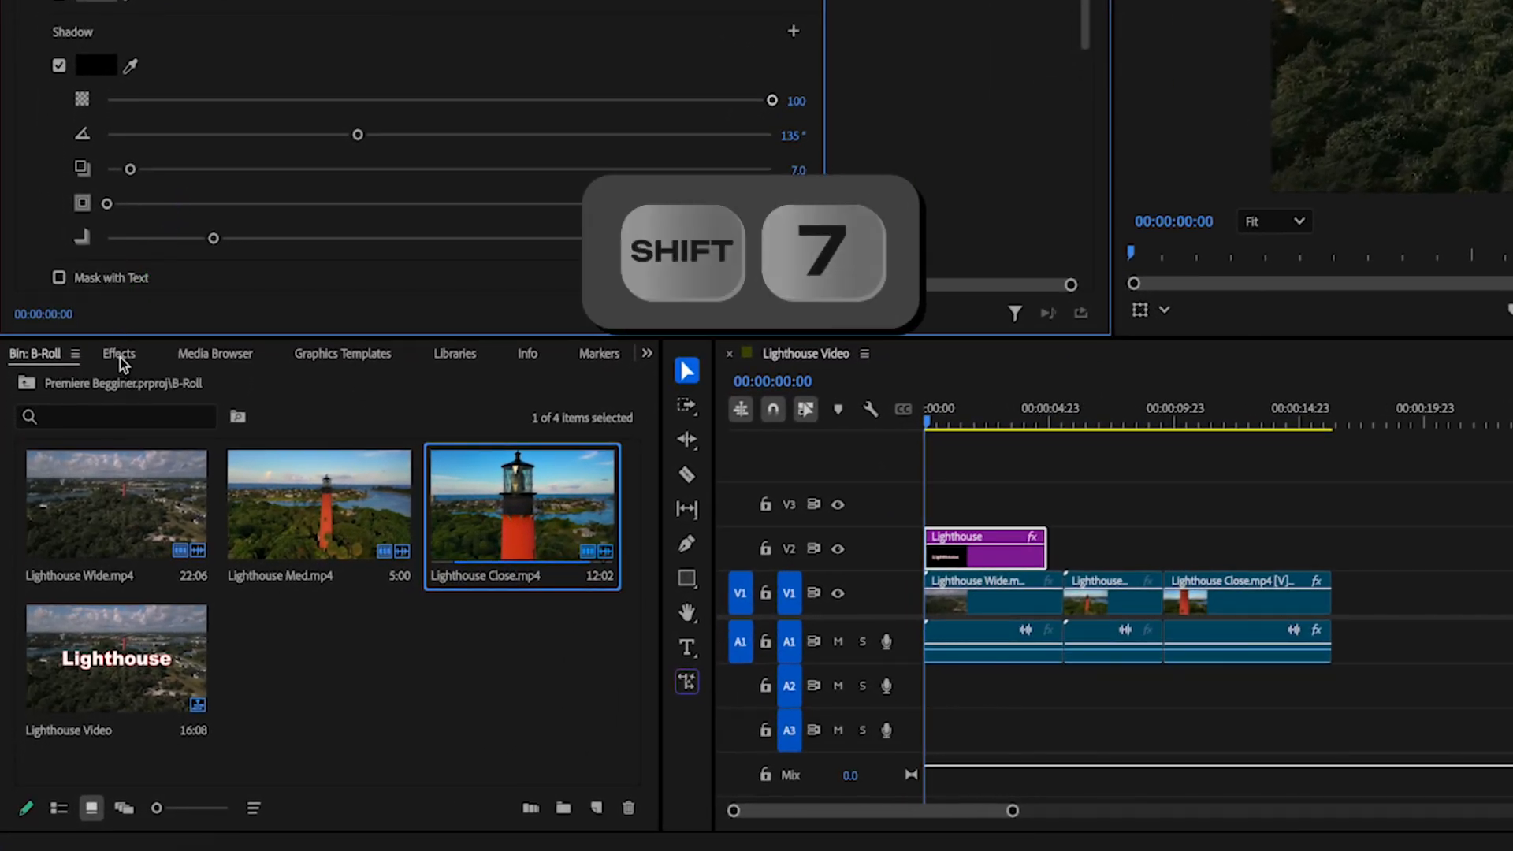
Step: Apply the Cross Dissolve video transition to the end of the Lighthouse title clip on V2
key(shift+7)
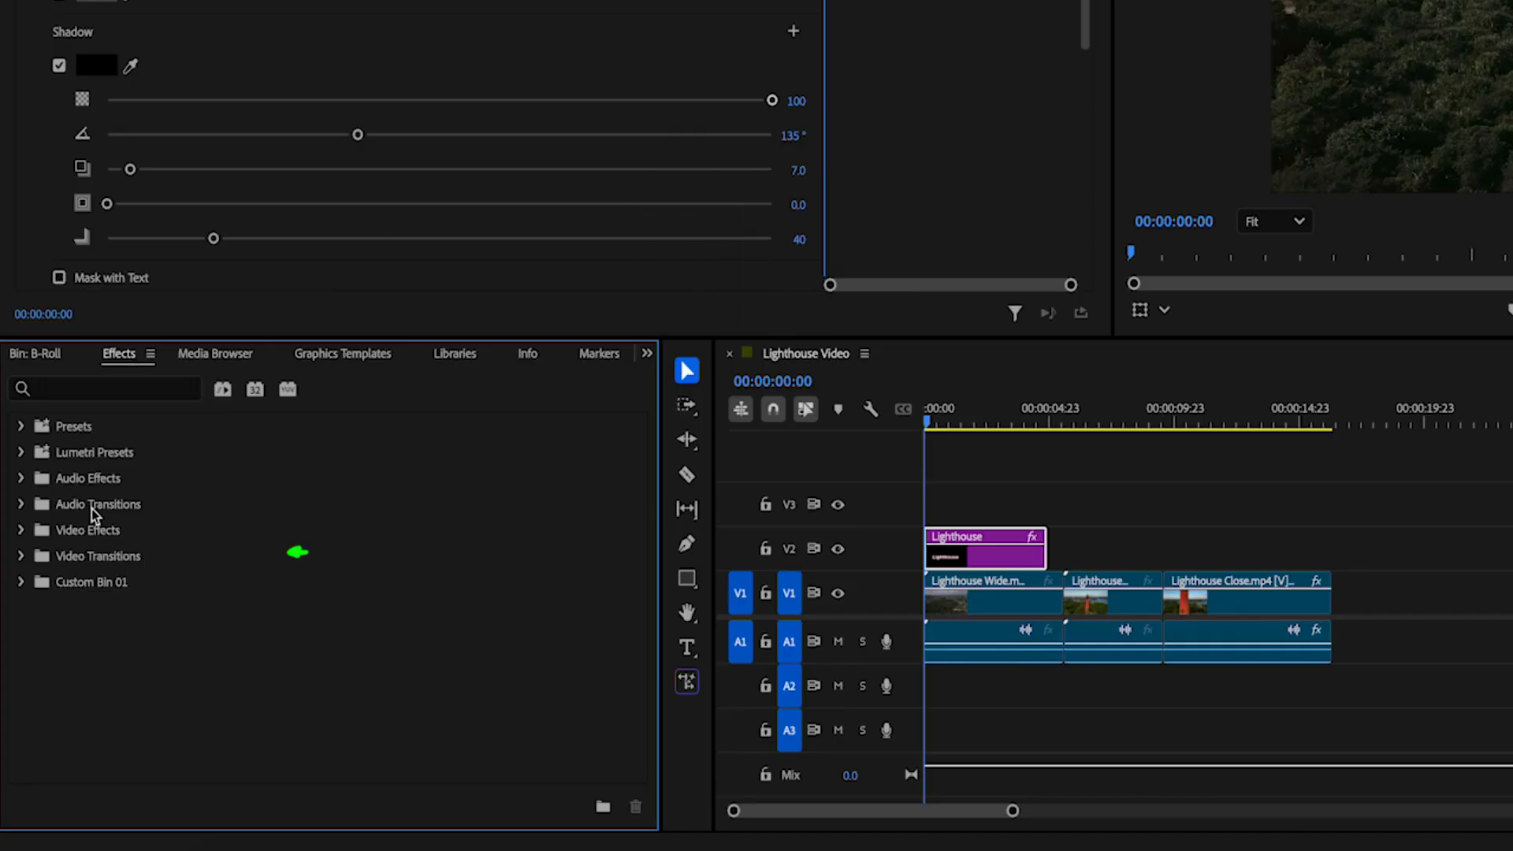
click(22, 557)
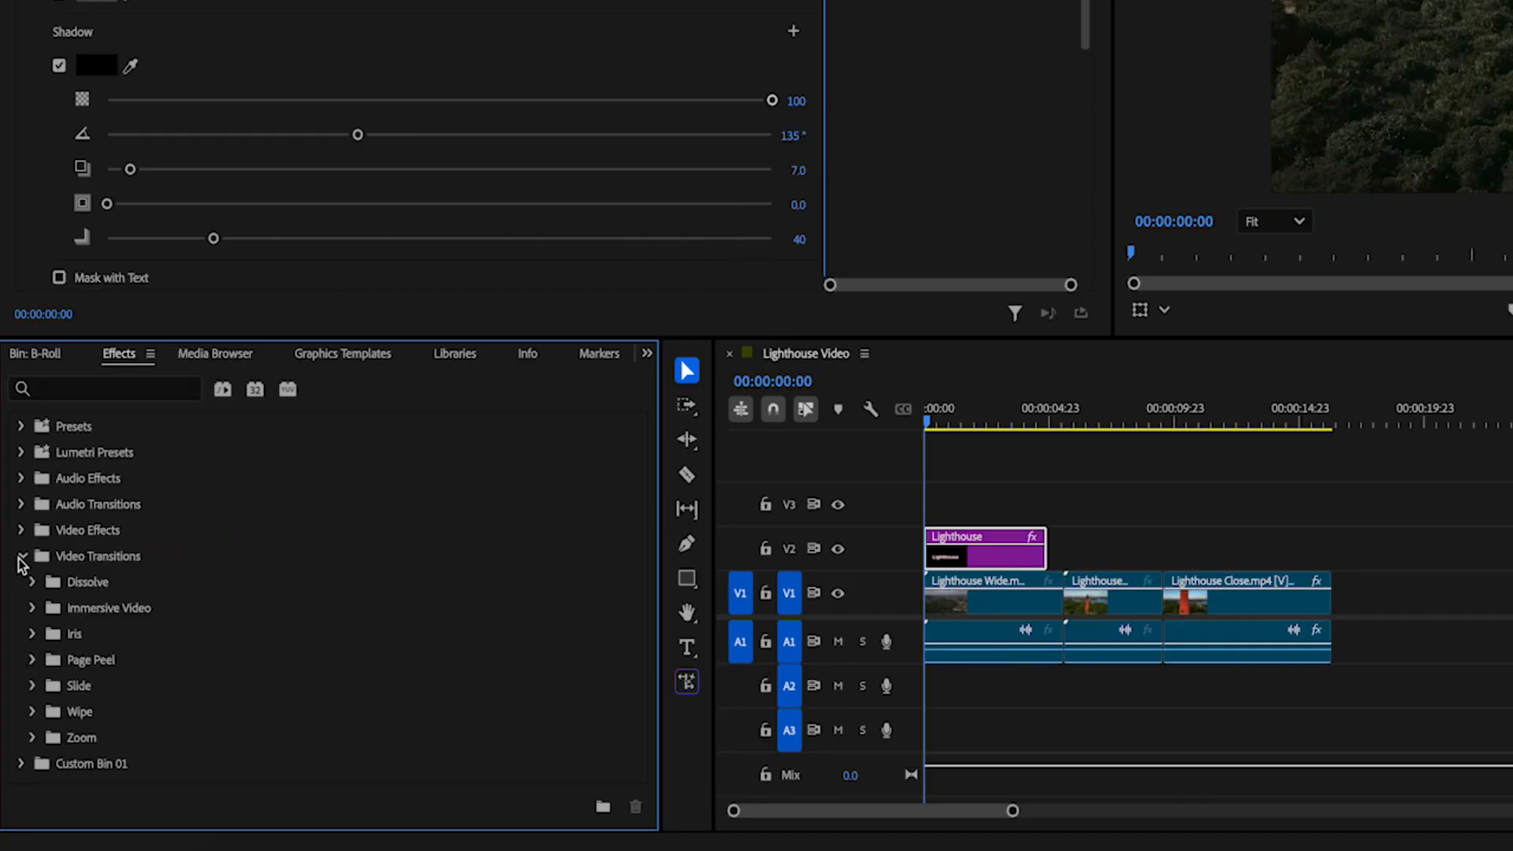
click(33, 584)
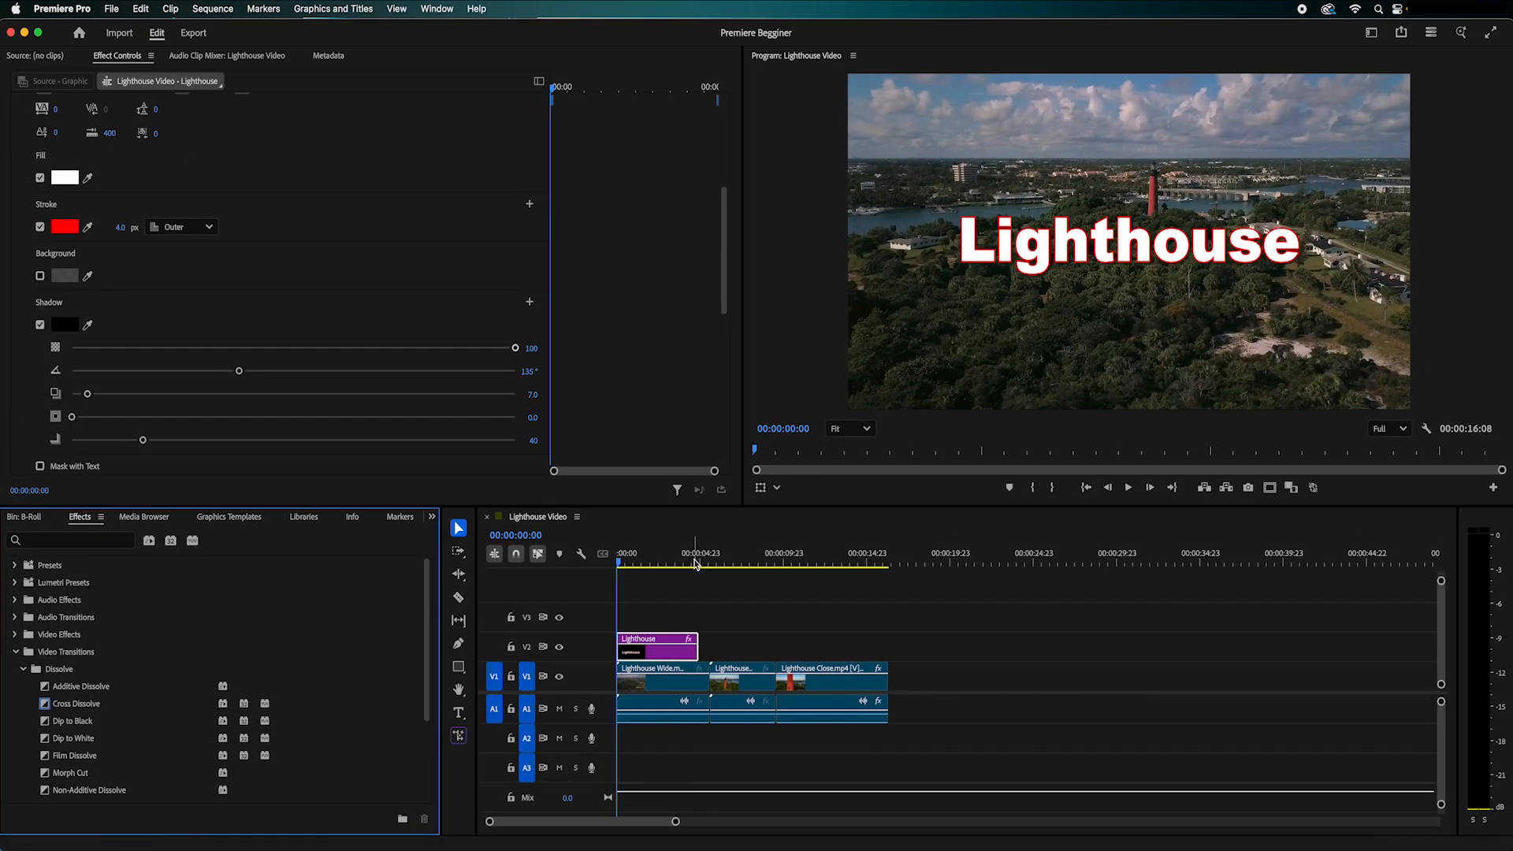
click(697, 562)
key(equal)
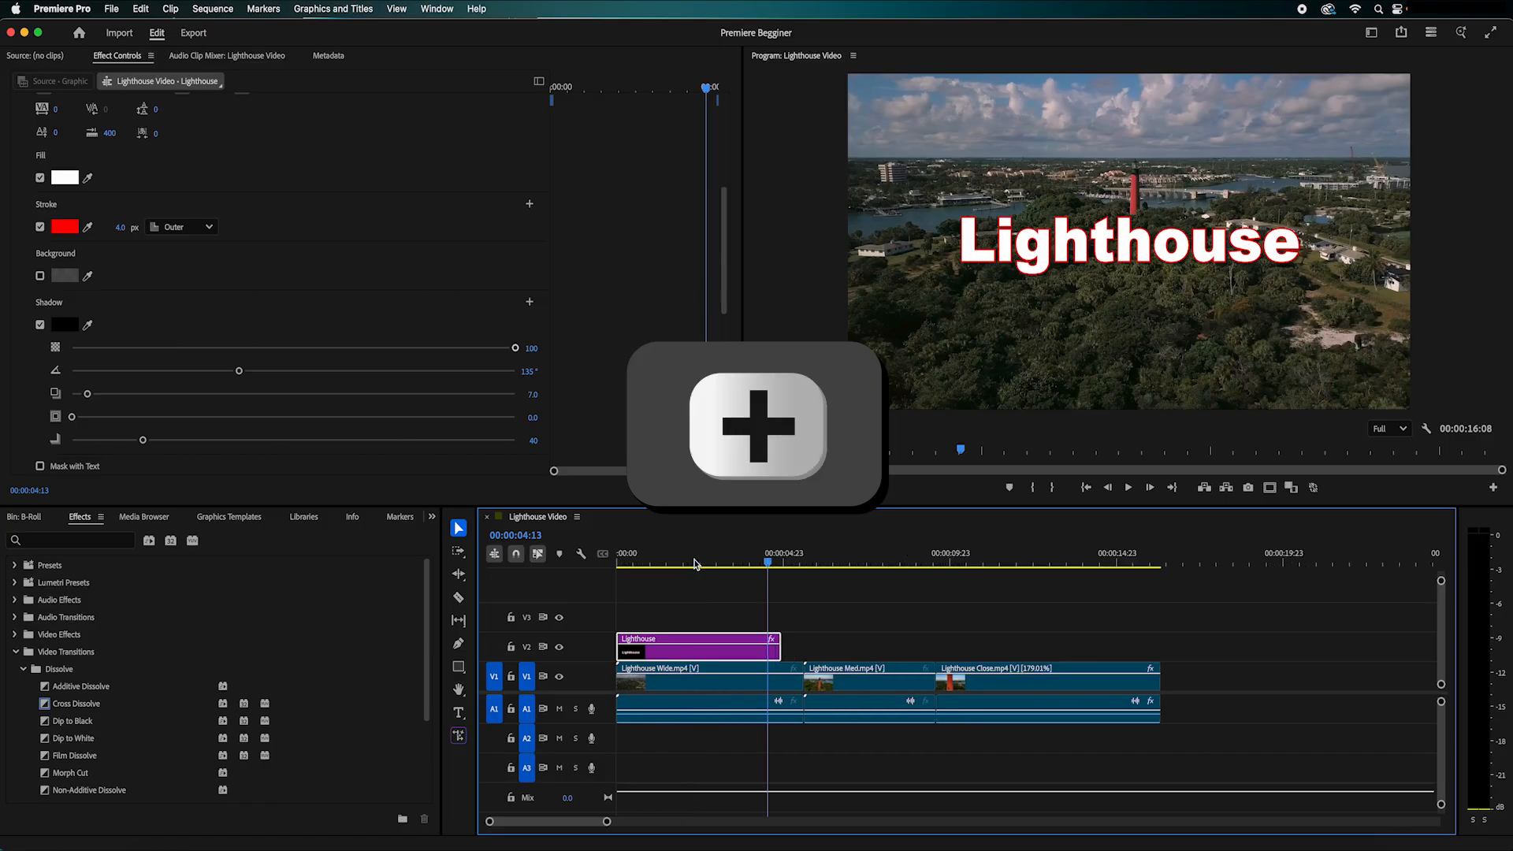
key(equal)
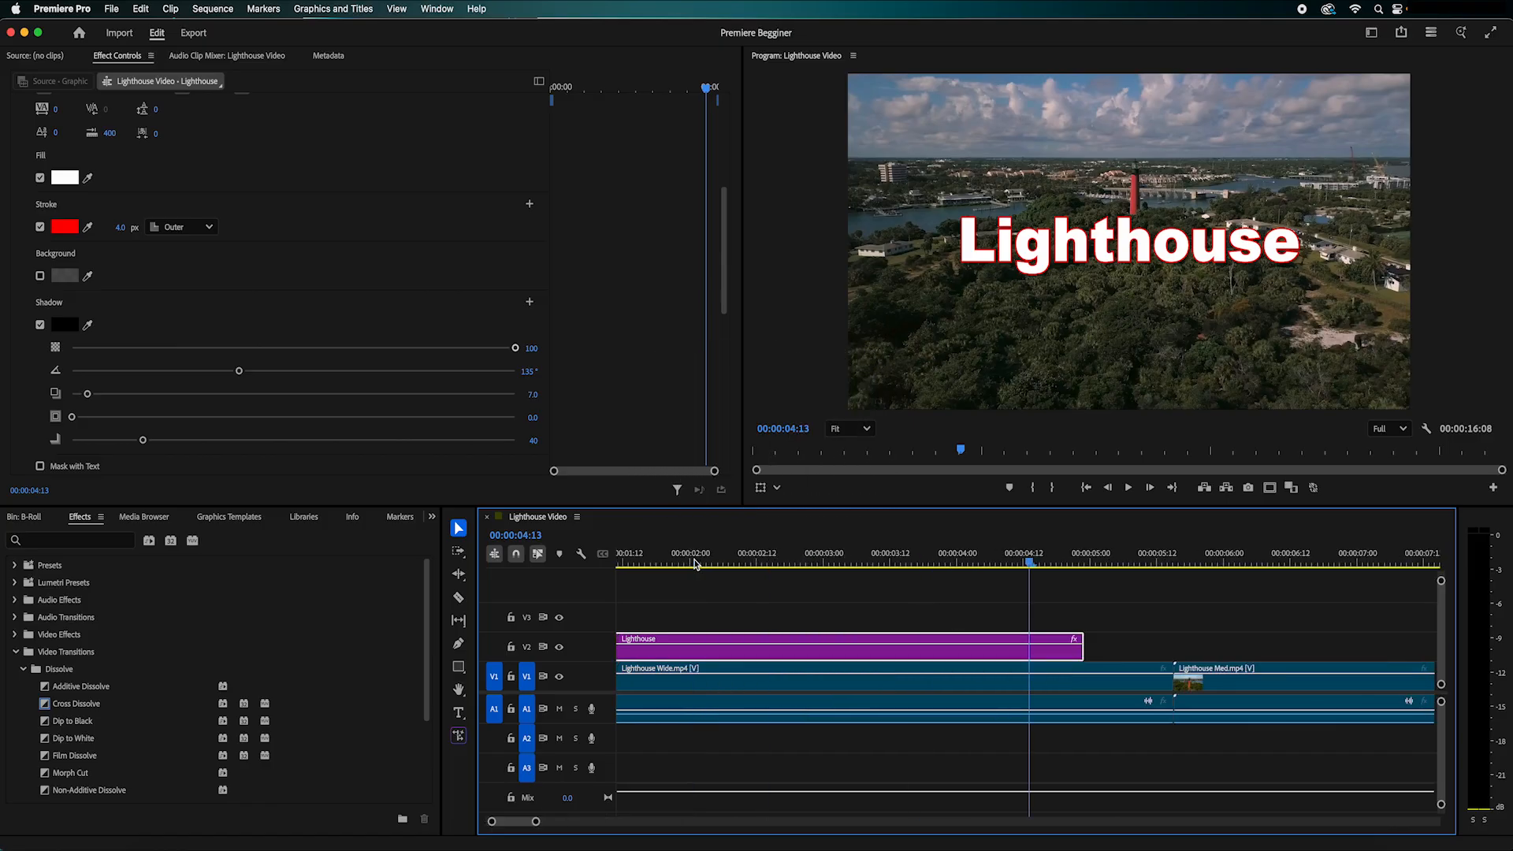
key(minus)
key(minus)
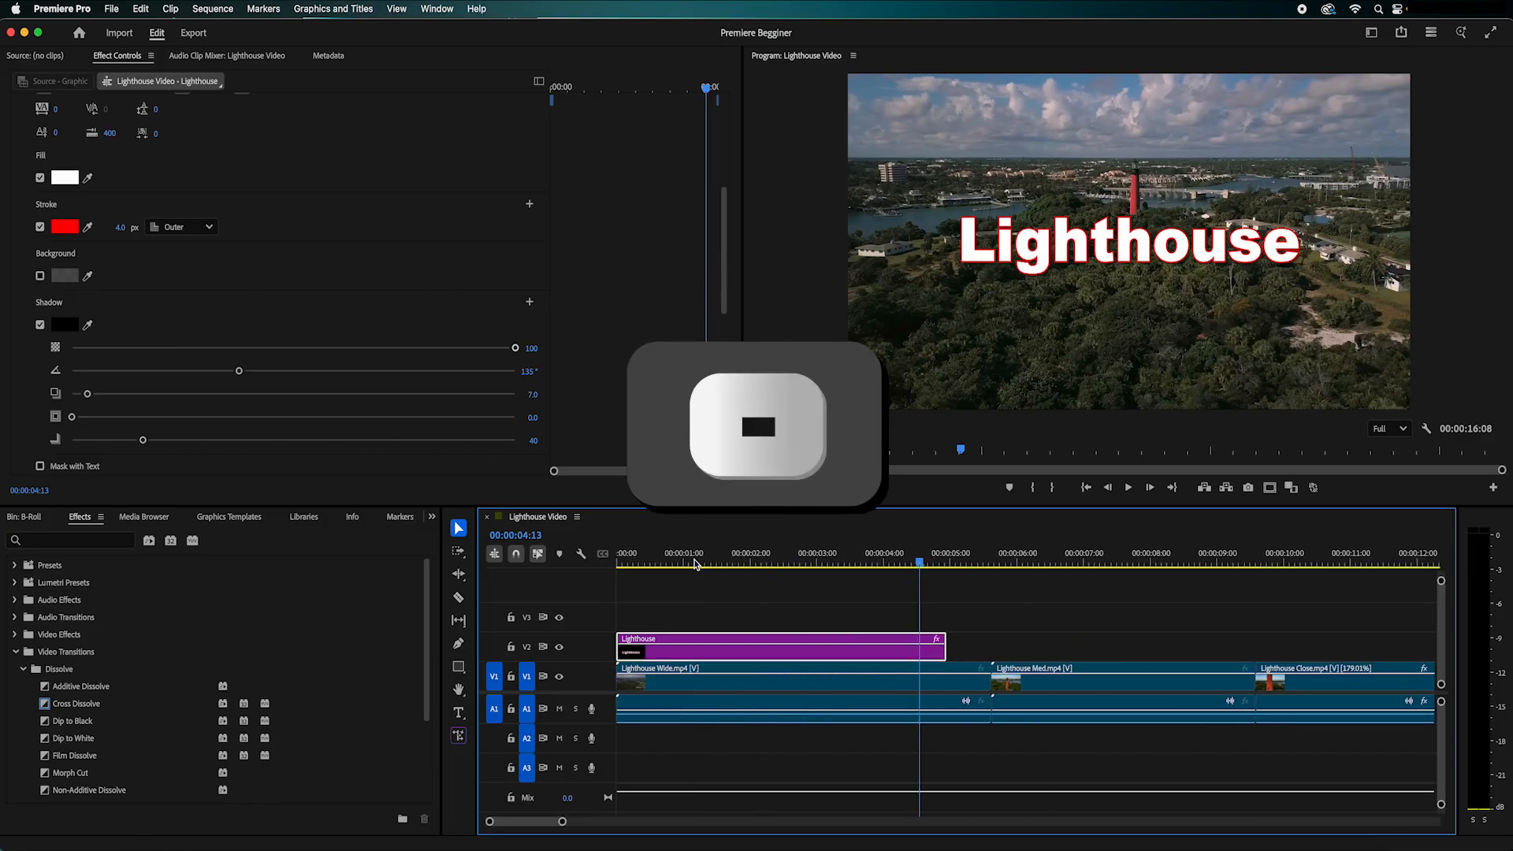
key(equal)
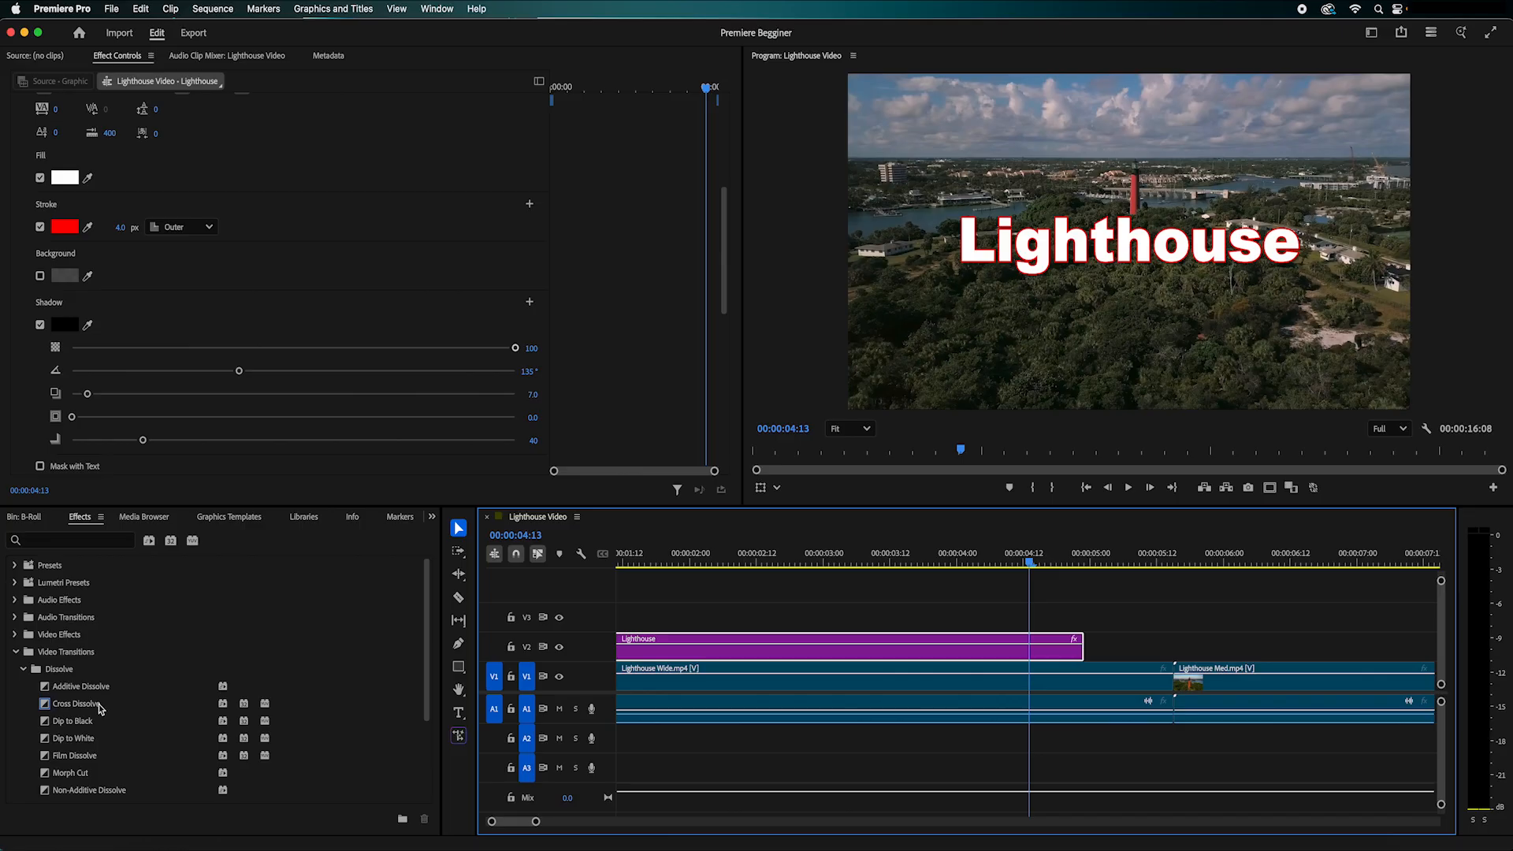
drag(100, 709, 1080, 658)
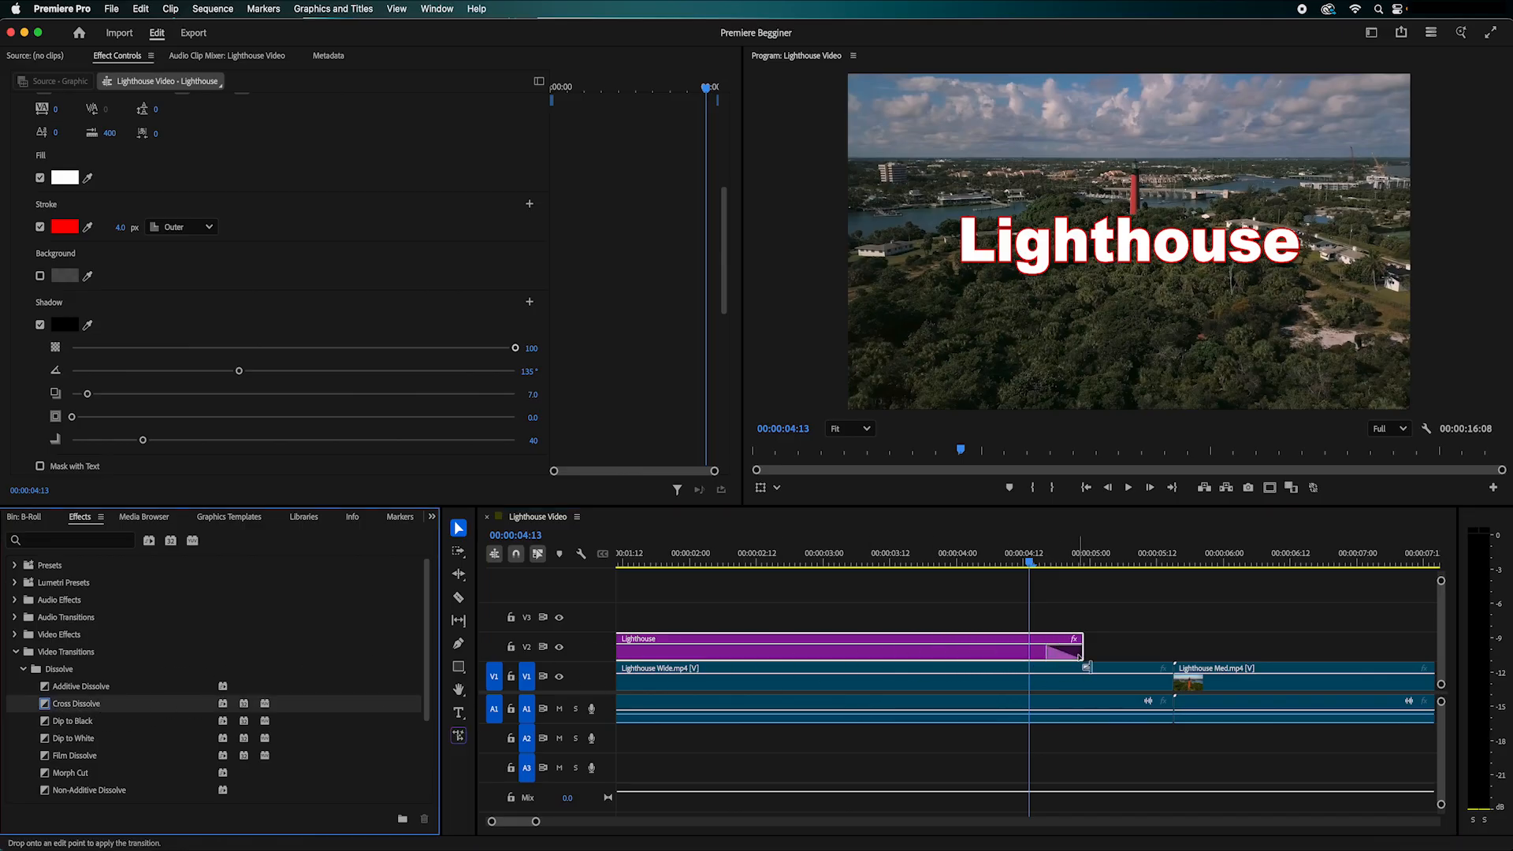
Step: Preview the title's fade-out, lengthen its Cross Dissolve to start at about 00:00:04:00, and play it back
drag(1029, 561, 701, 560)
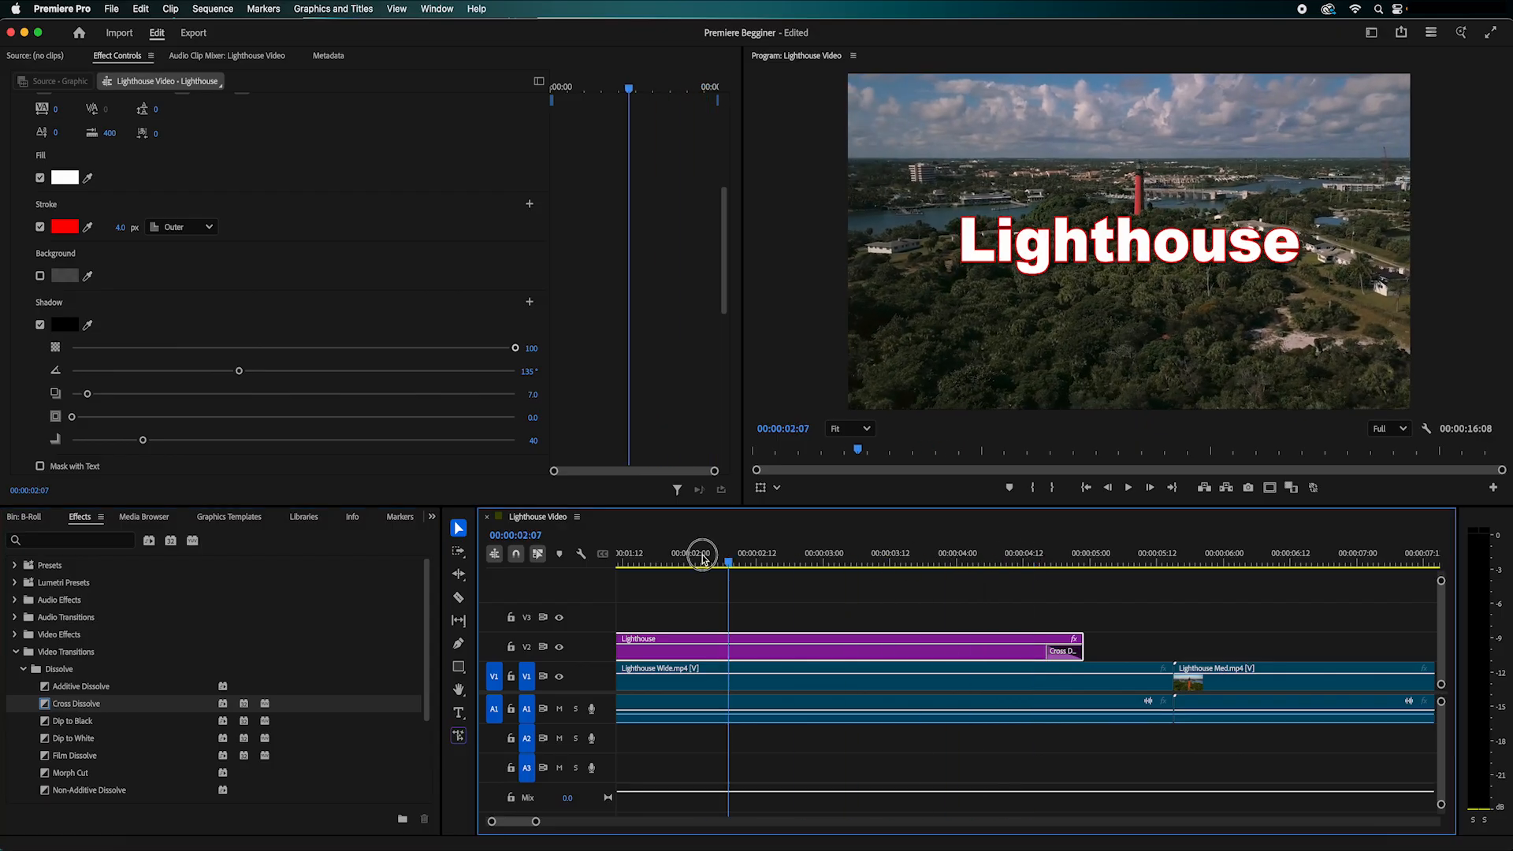
key(space)
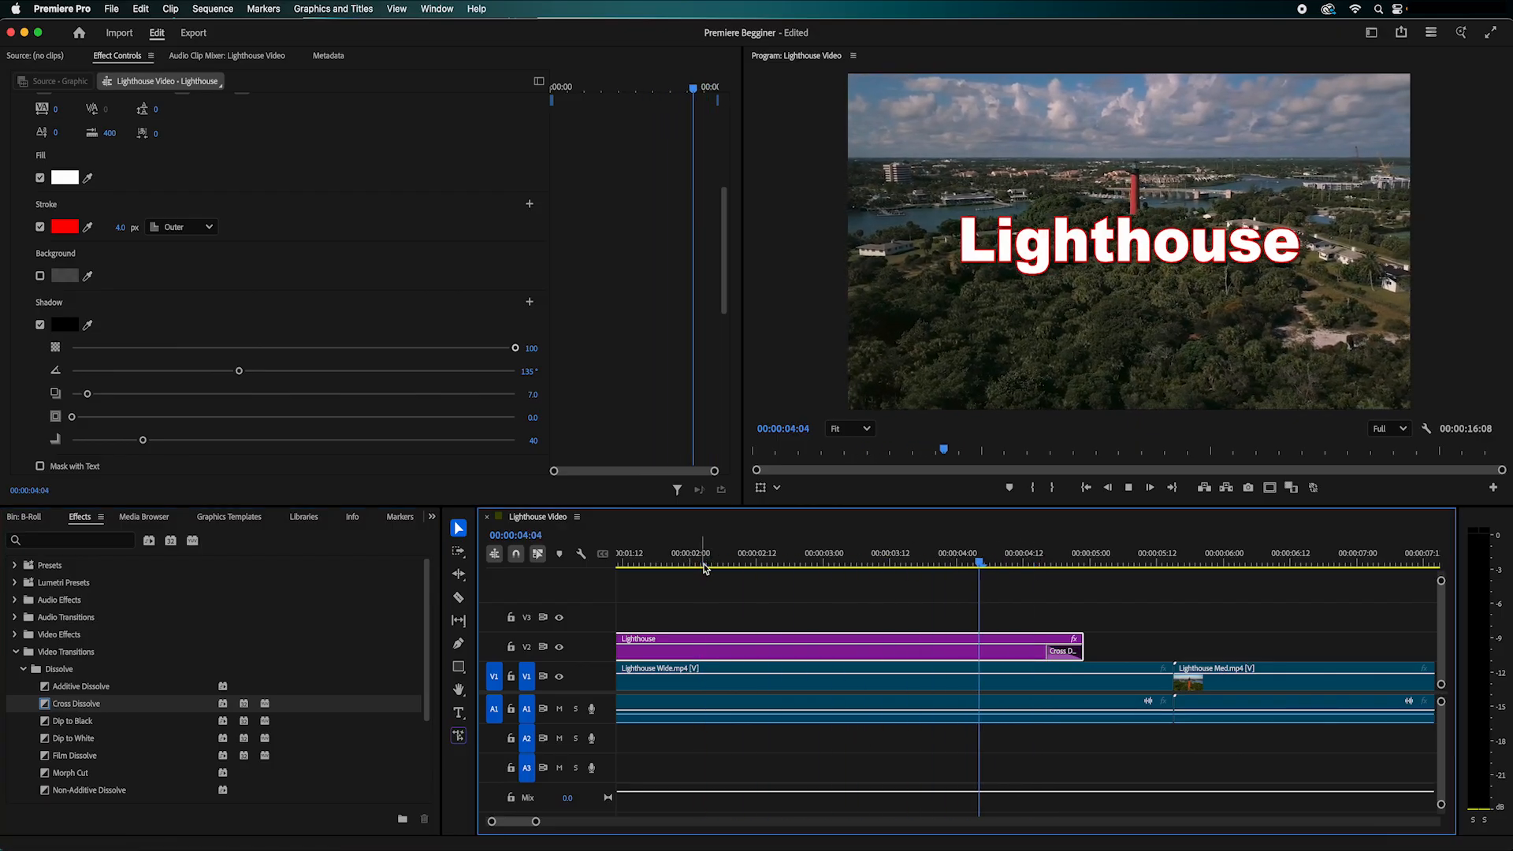
key(space)
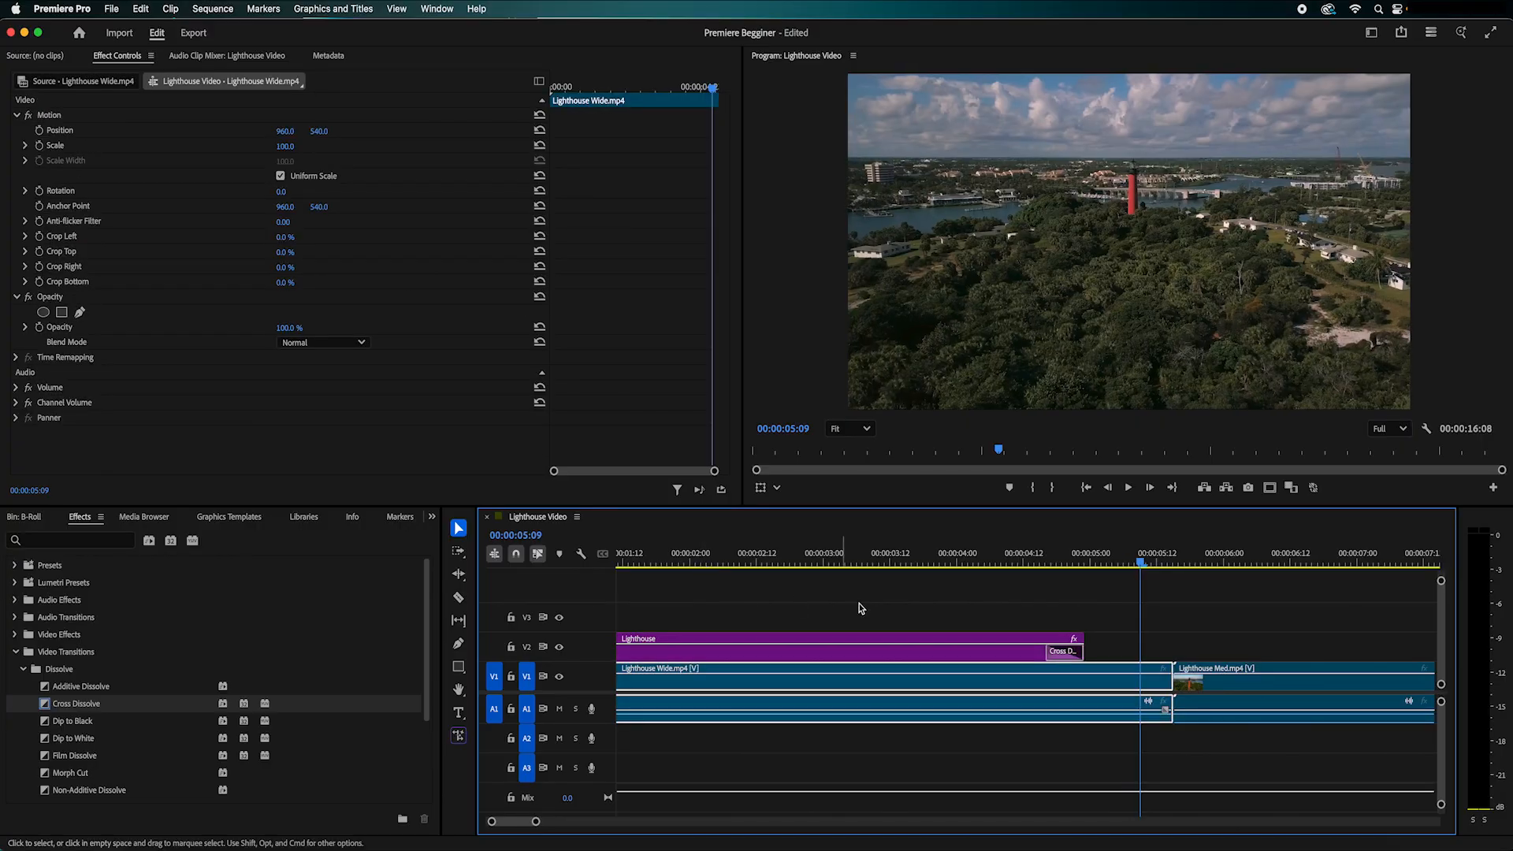
click(1052, 650)
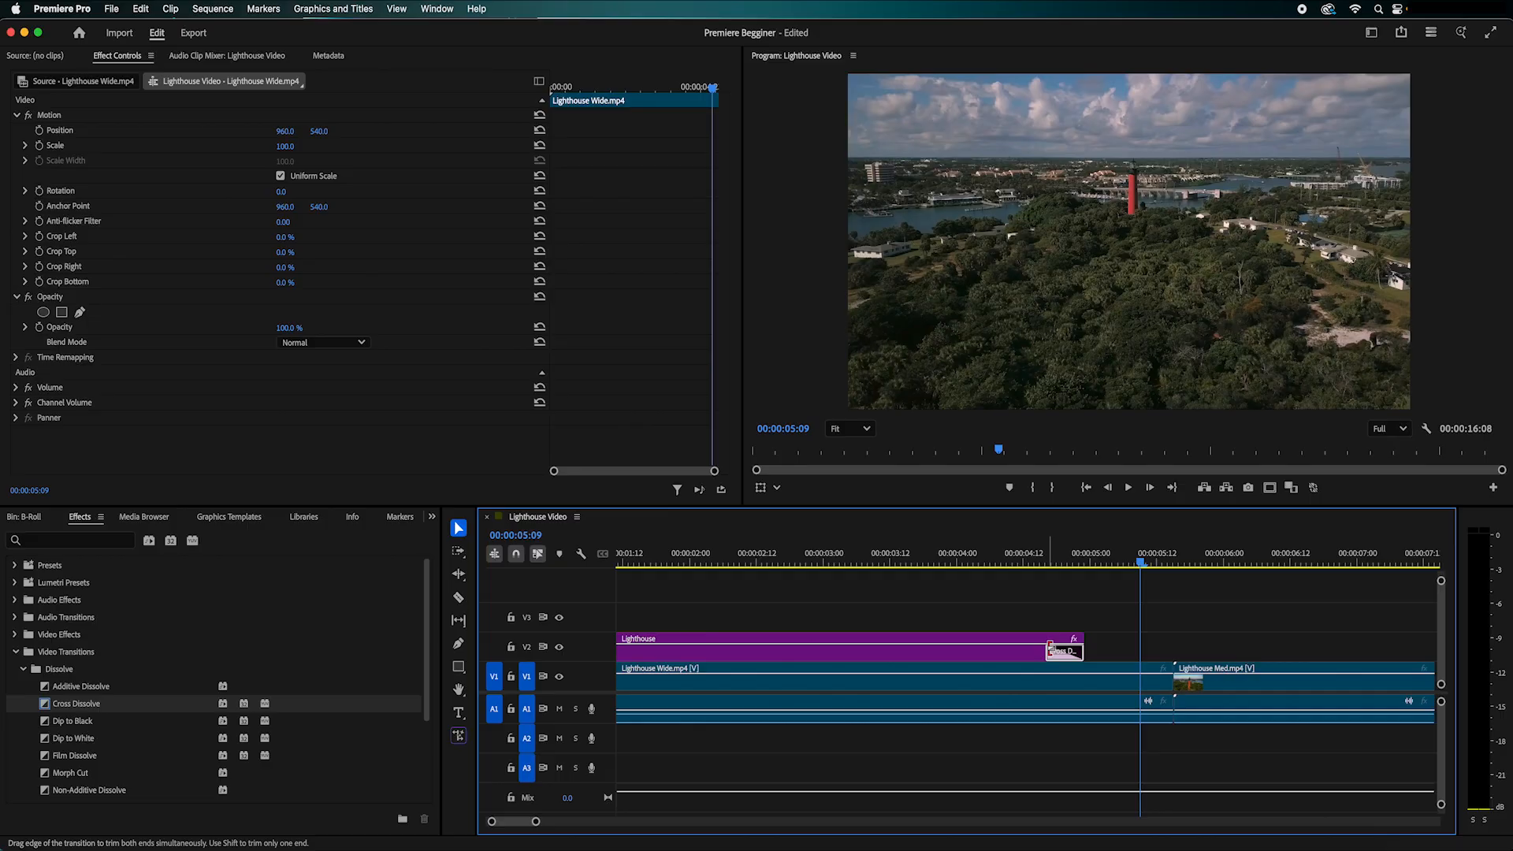
drag(1050, 648, 958, 647)
click(878, 554)
key(space)
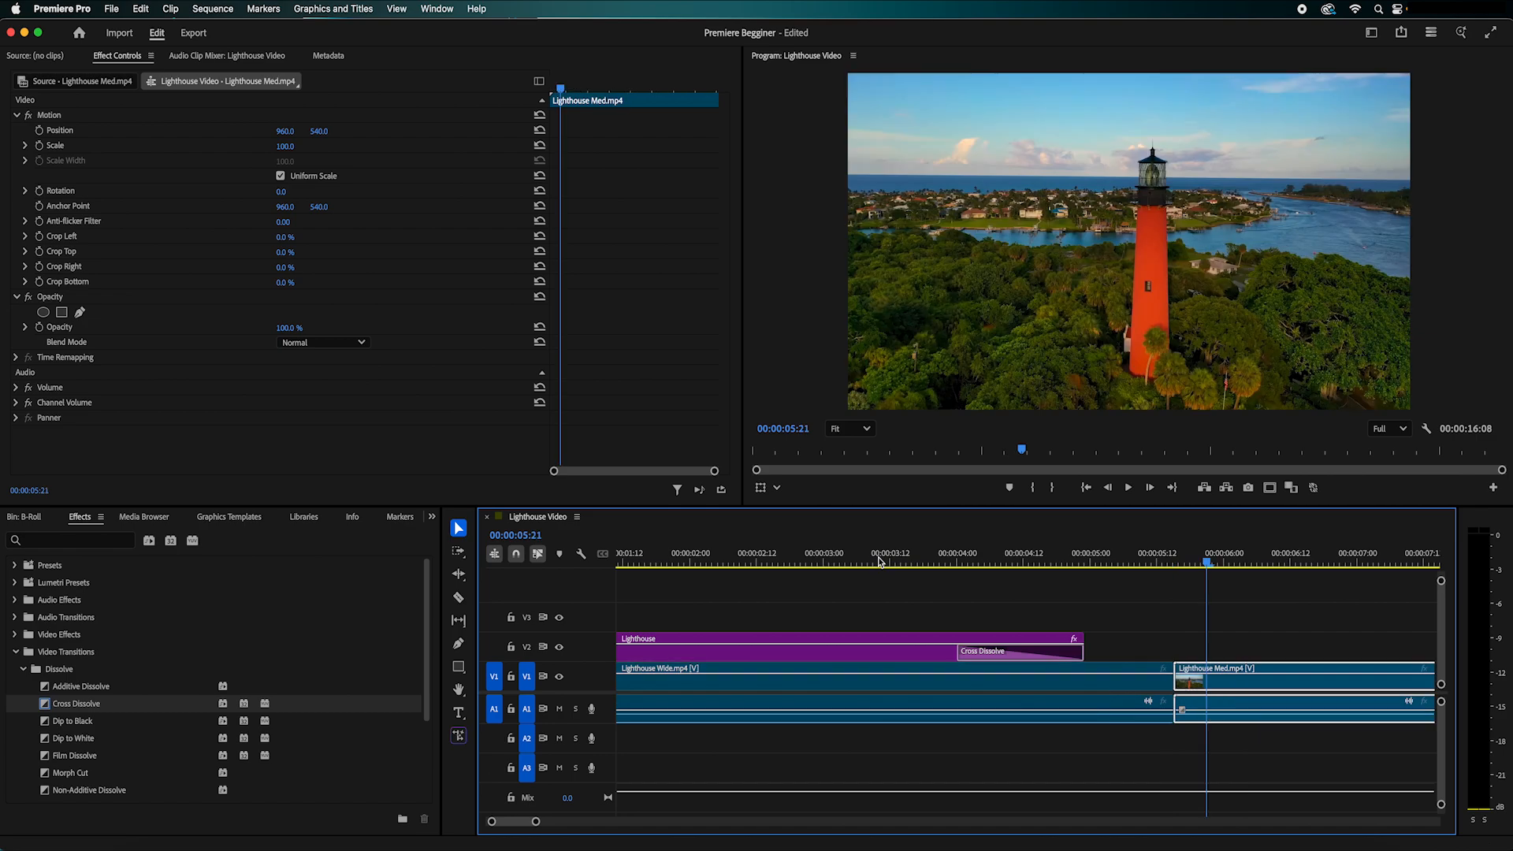
Step: Add a Cross Dissolve centred on the cut between Lighthouse Med and Lighthouse Close, and play the transition back
key(backslash)
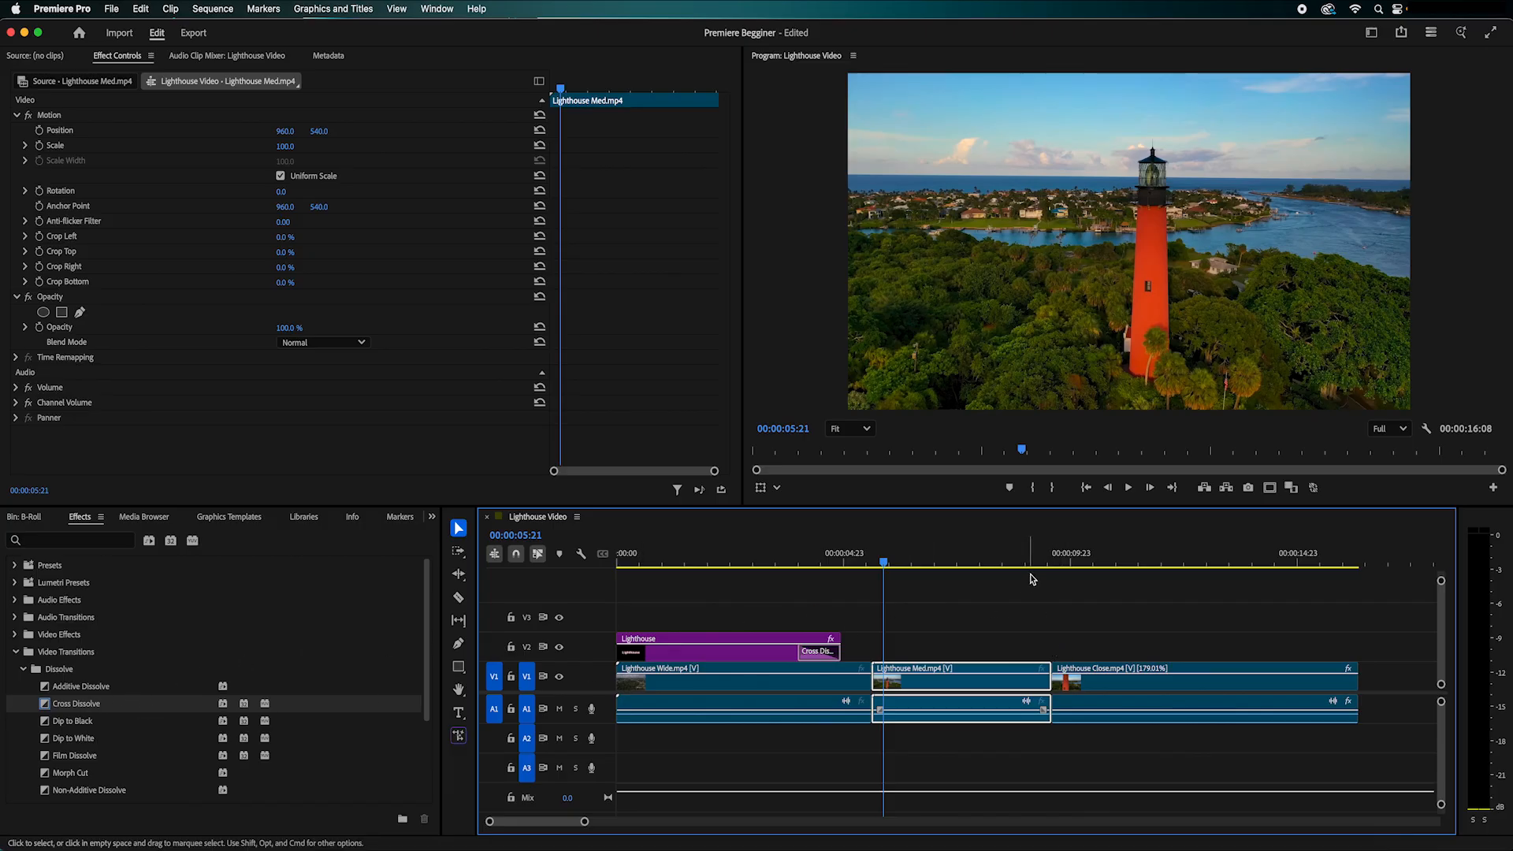
drag(1029, 557, 1041, 557)
key(=)
key(=)
key(=)
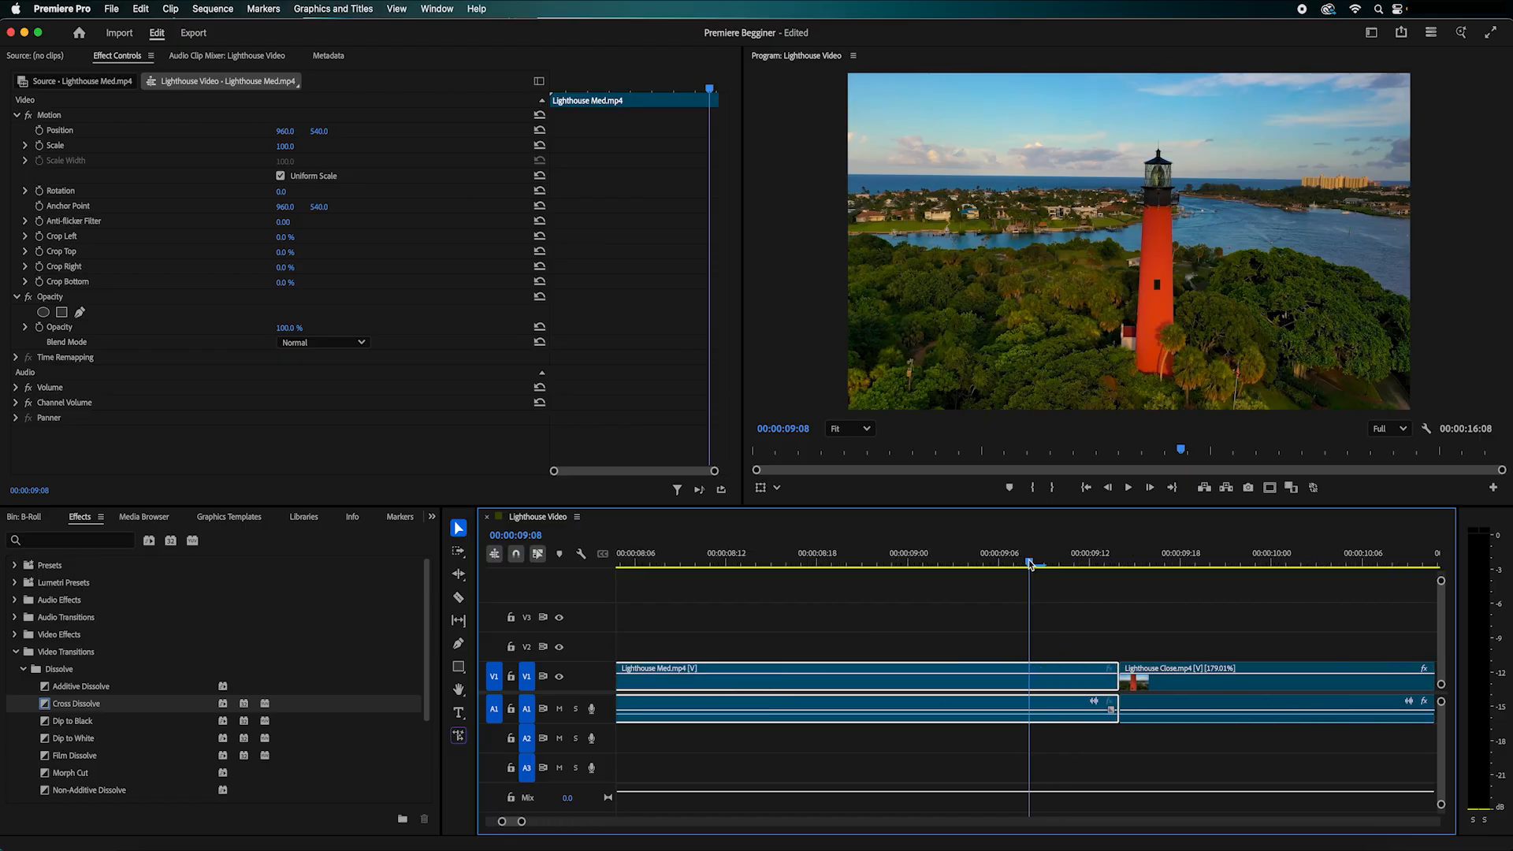
drag(152, 715, 1029, 675)
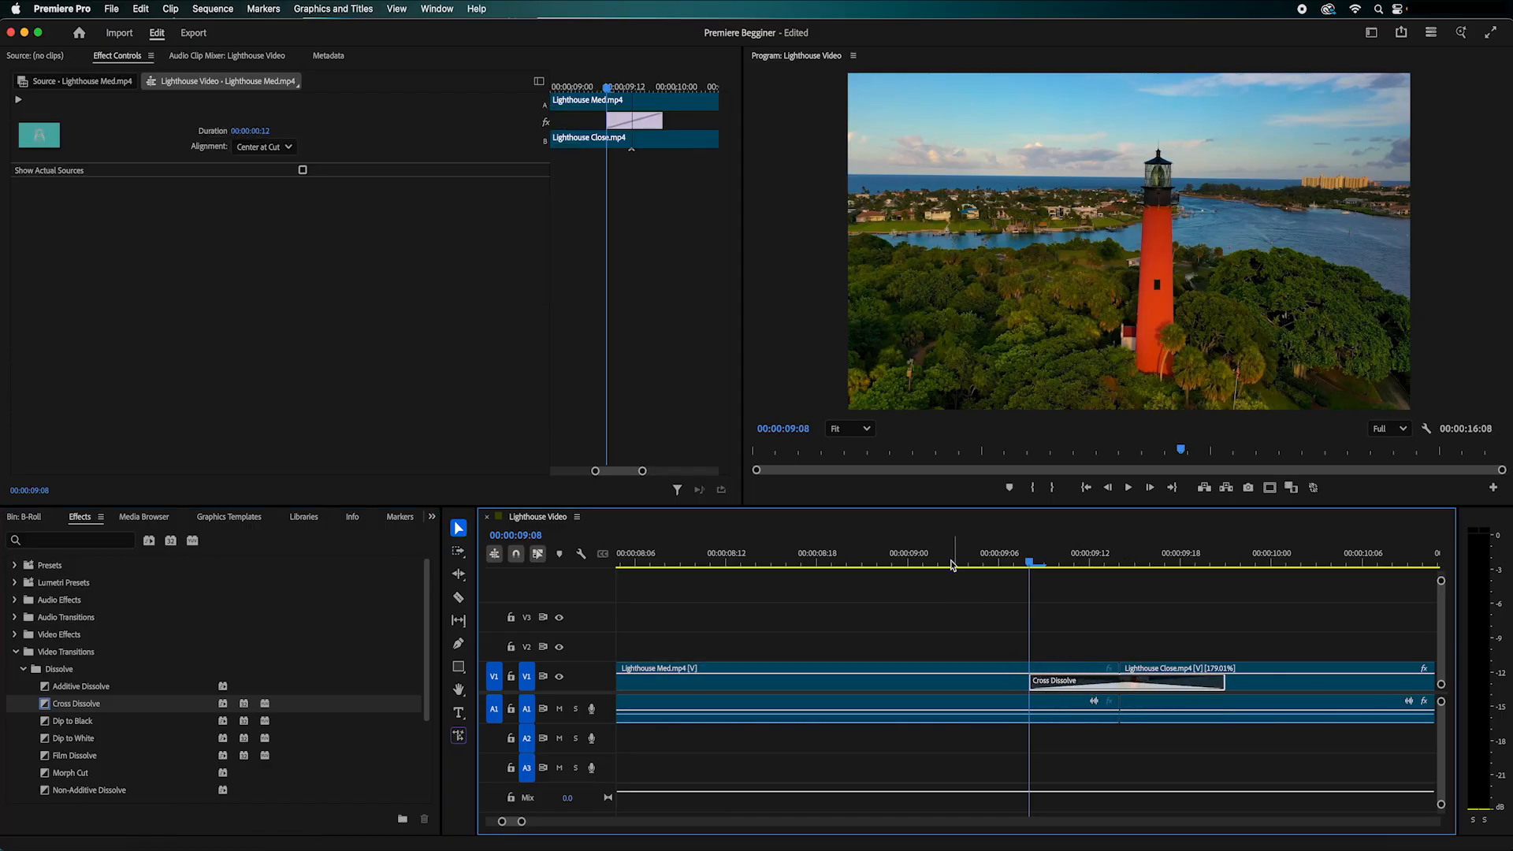
click(937, 555)
key(space)
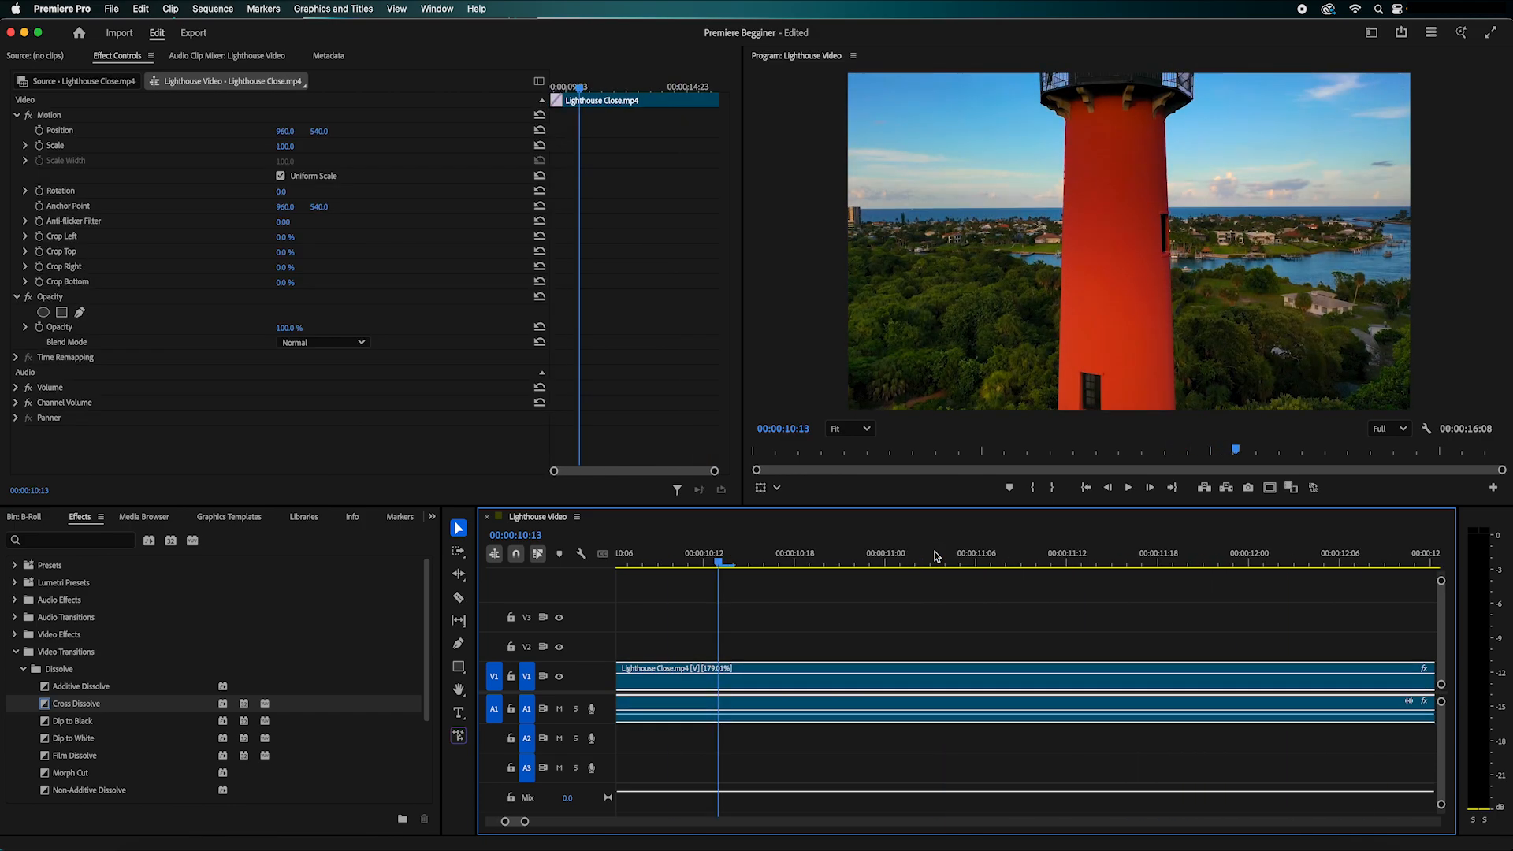
Step: Find the Dip to Black transition, apply it to the end of the Lighthouse Close clip, and preview the ending
key(backslash)
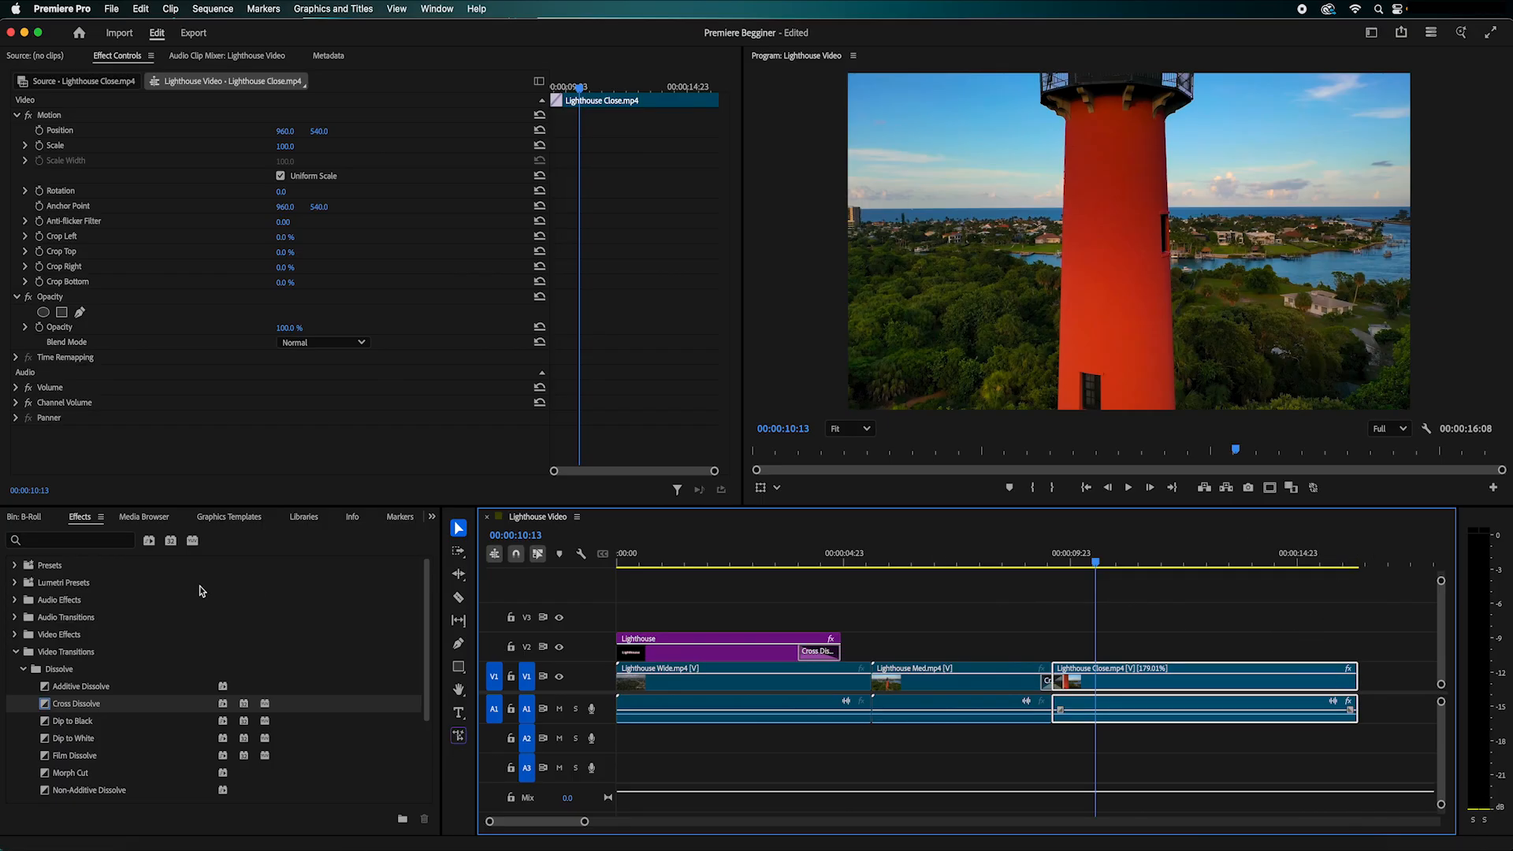
click(83, 545)
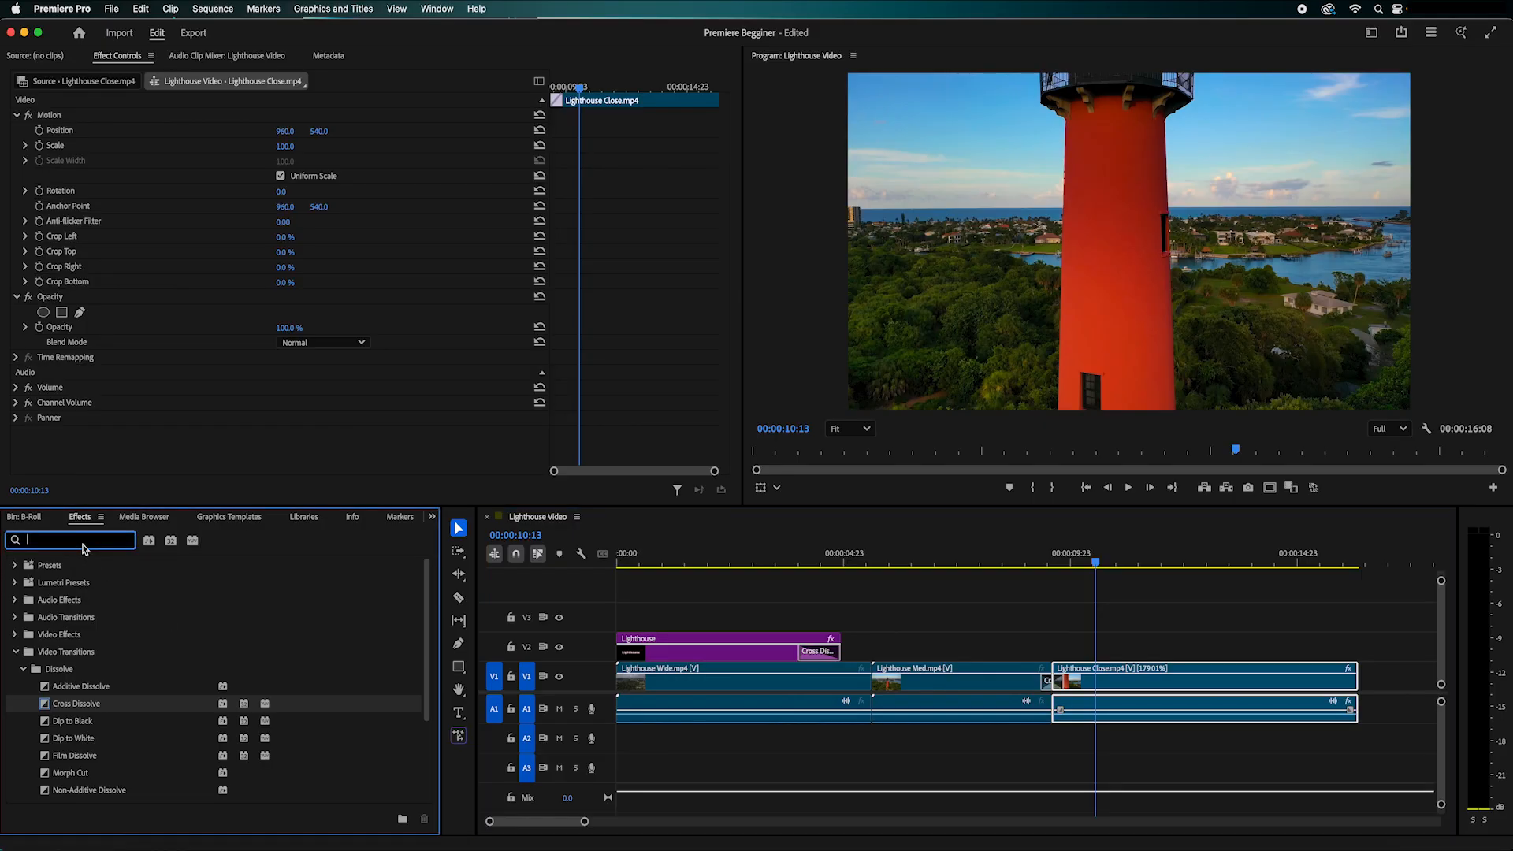
text(dip to black)
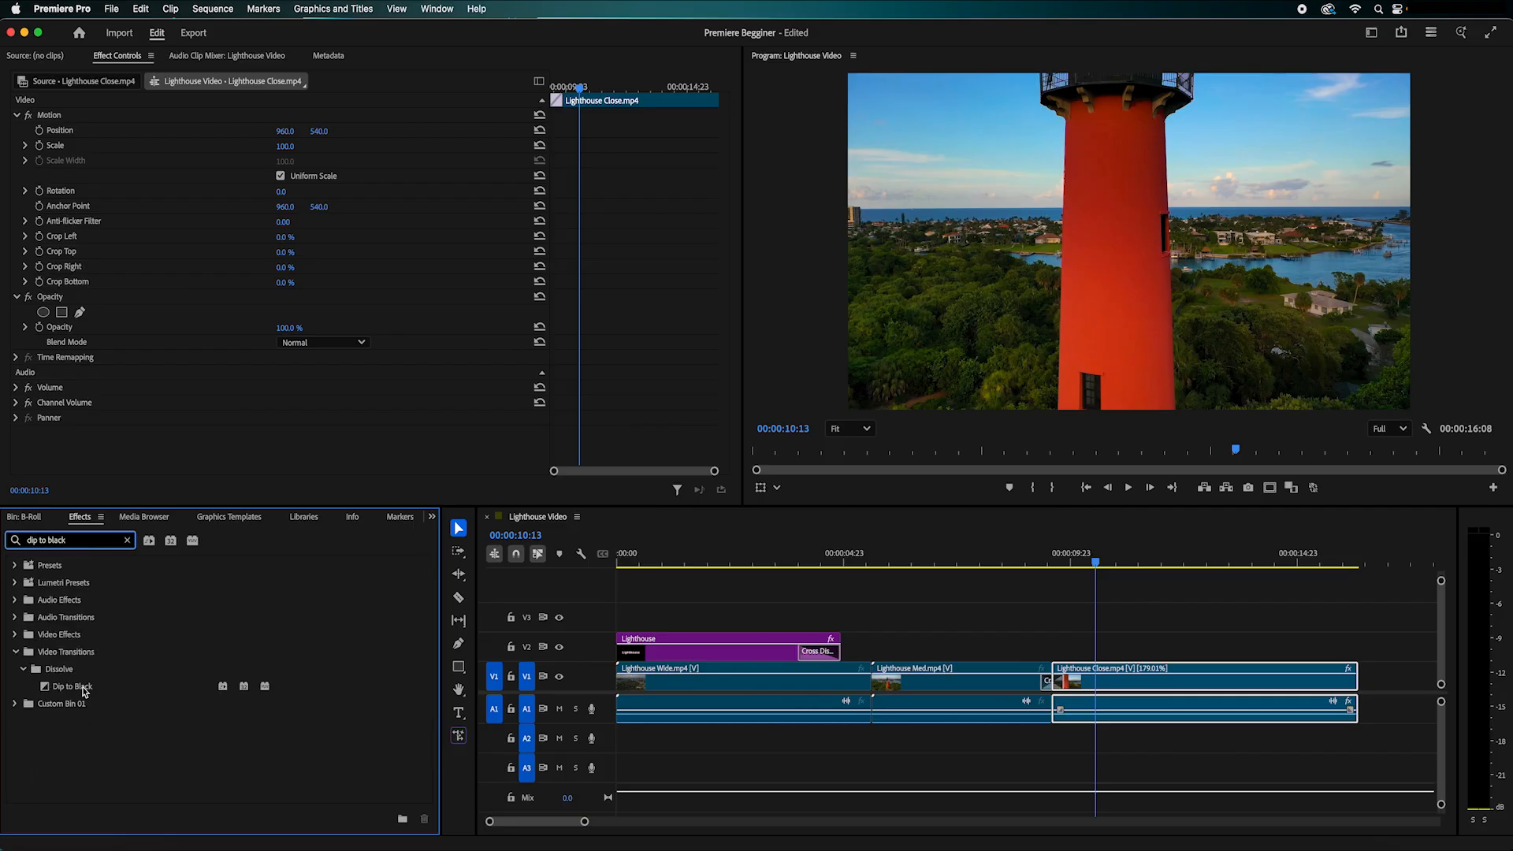
drag(84, 688, 1312, 682)
click(1274, 557)
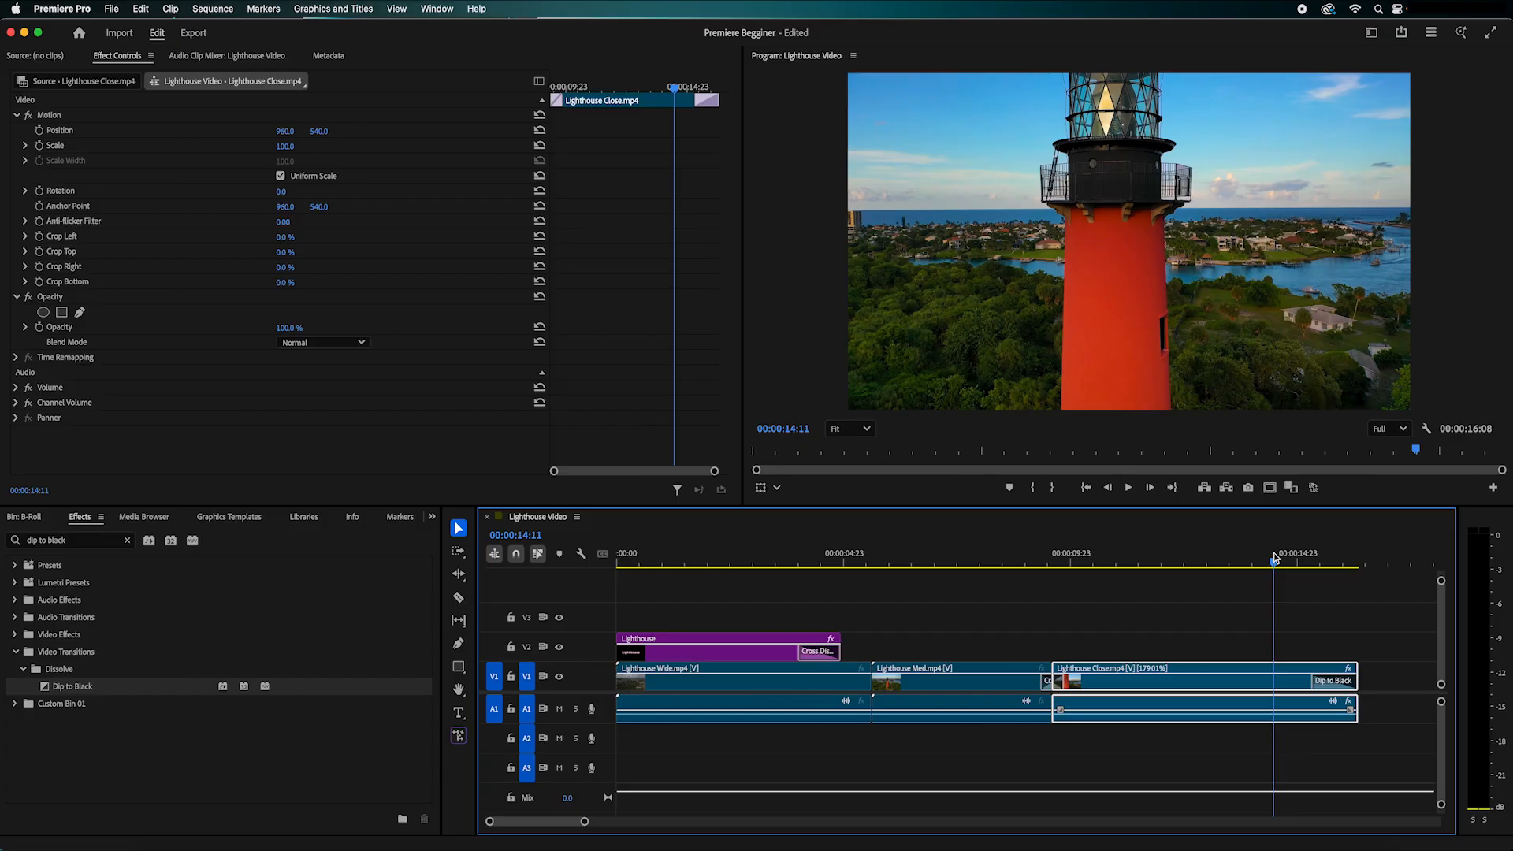
key(space)
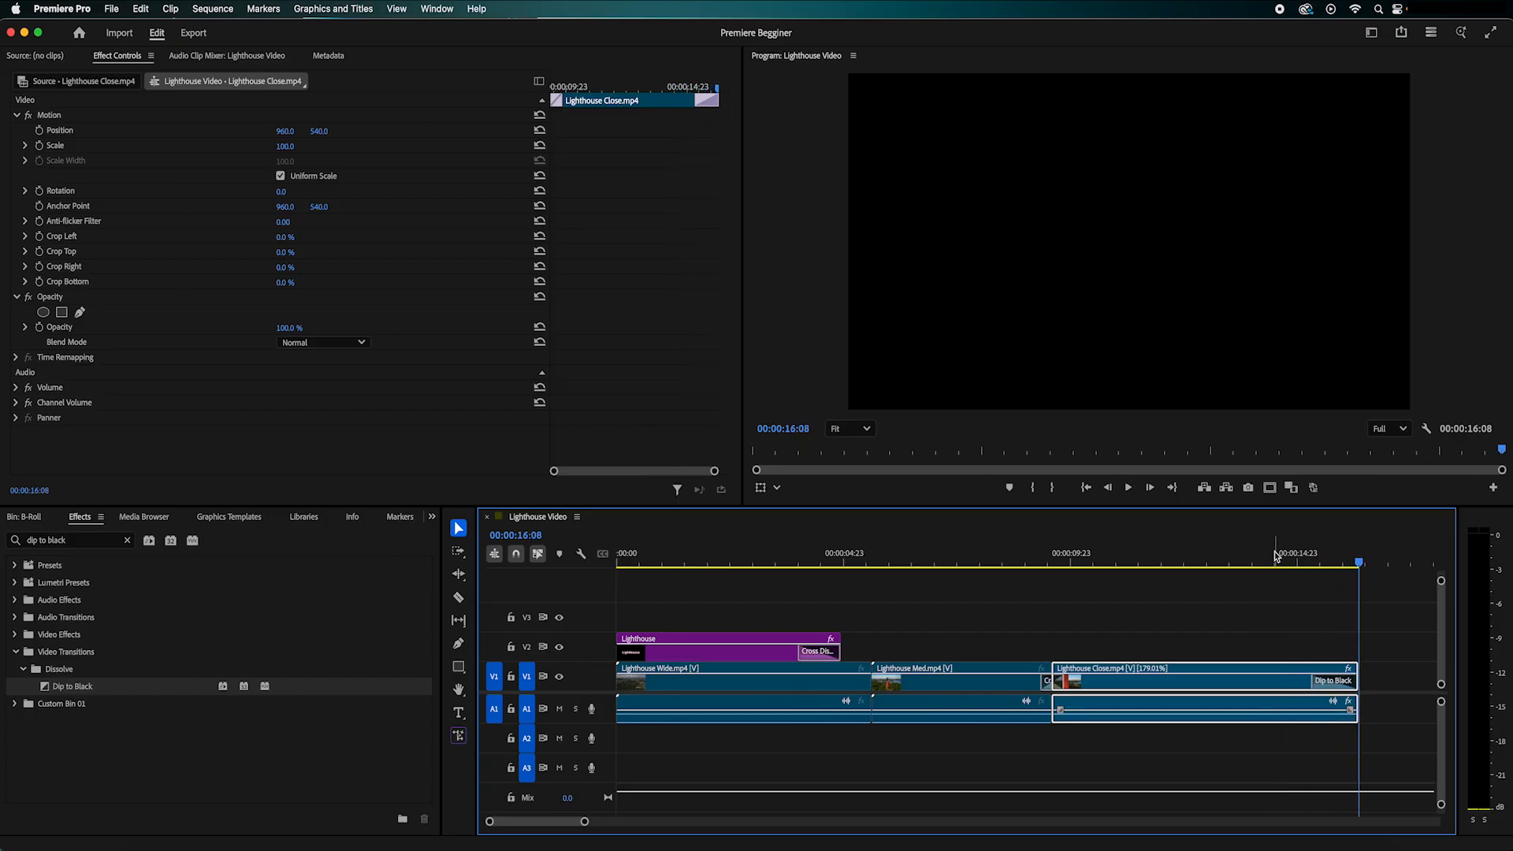
Step: Set a Scale keyframe of 100 on the Lighthouse title's Vector Motion at 00:00:02:11
drag(1359, 567, 611, 516)
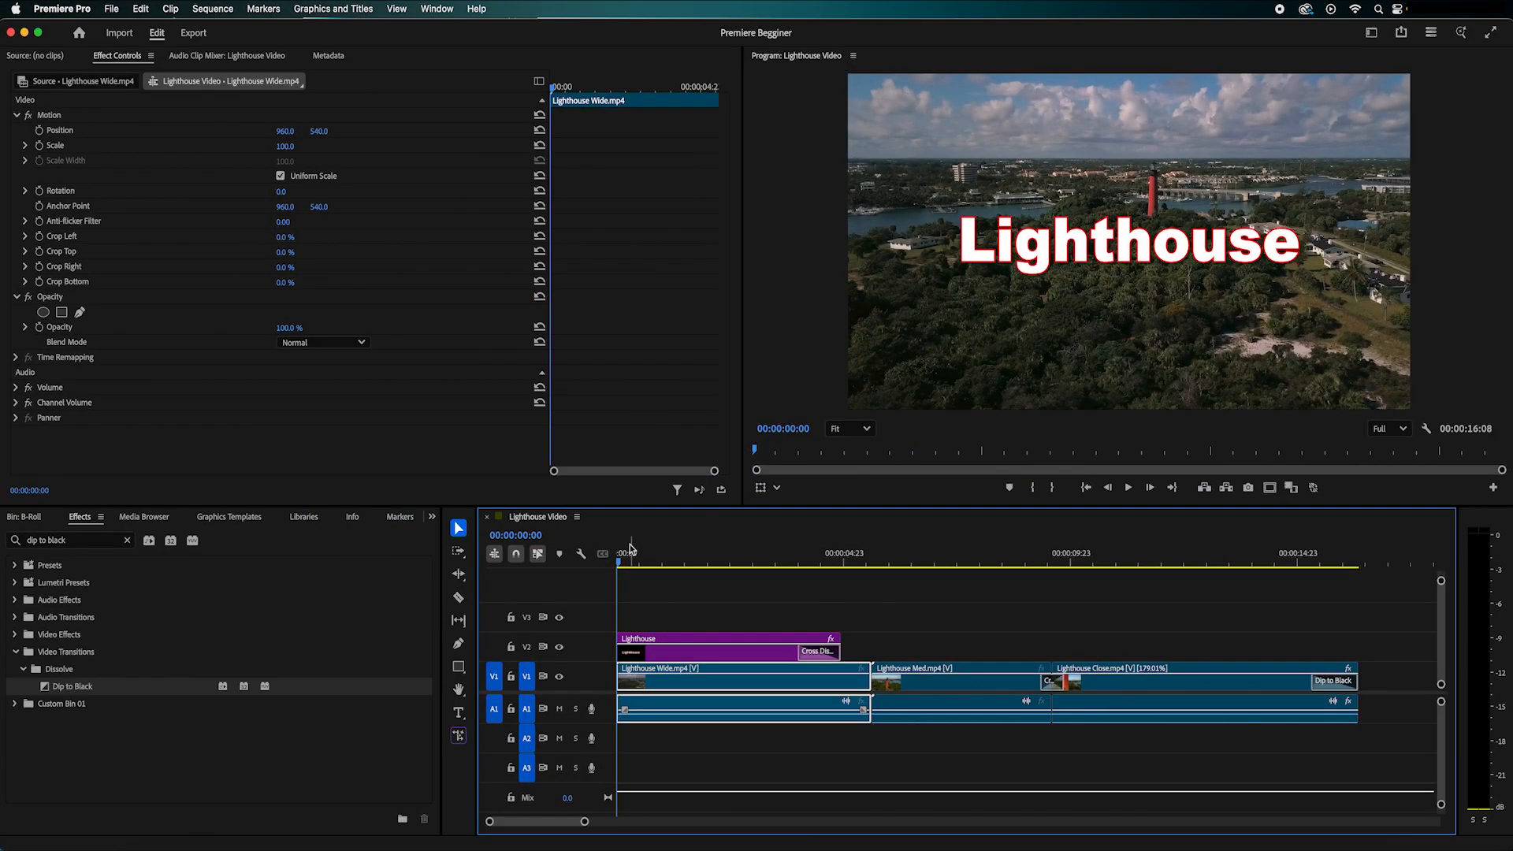
click(705, 660)
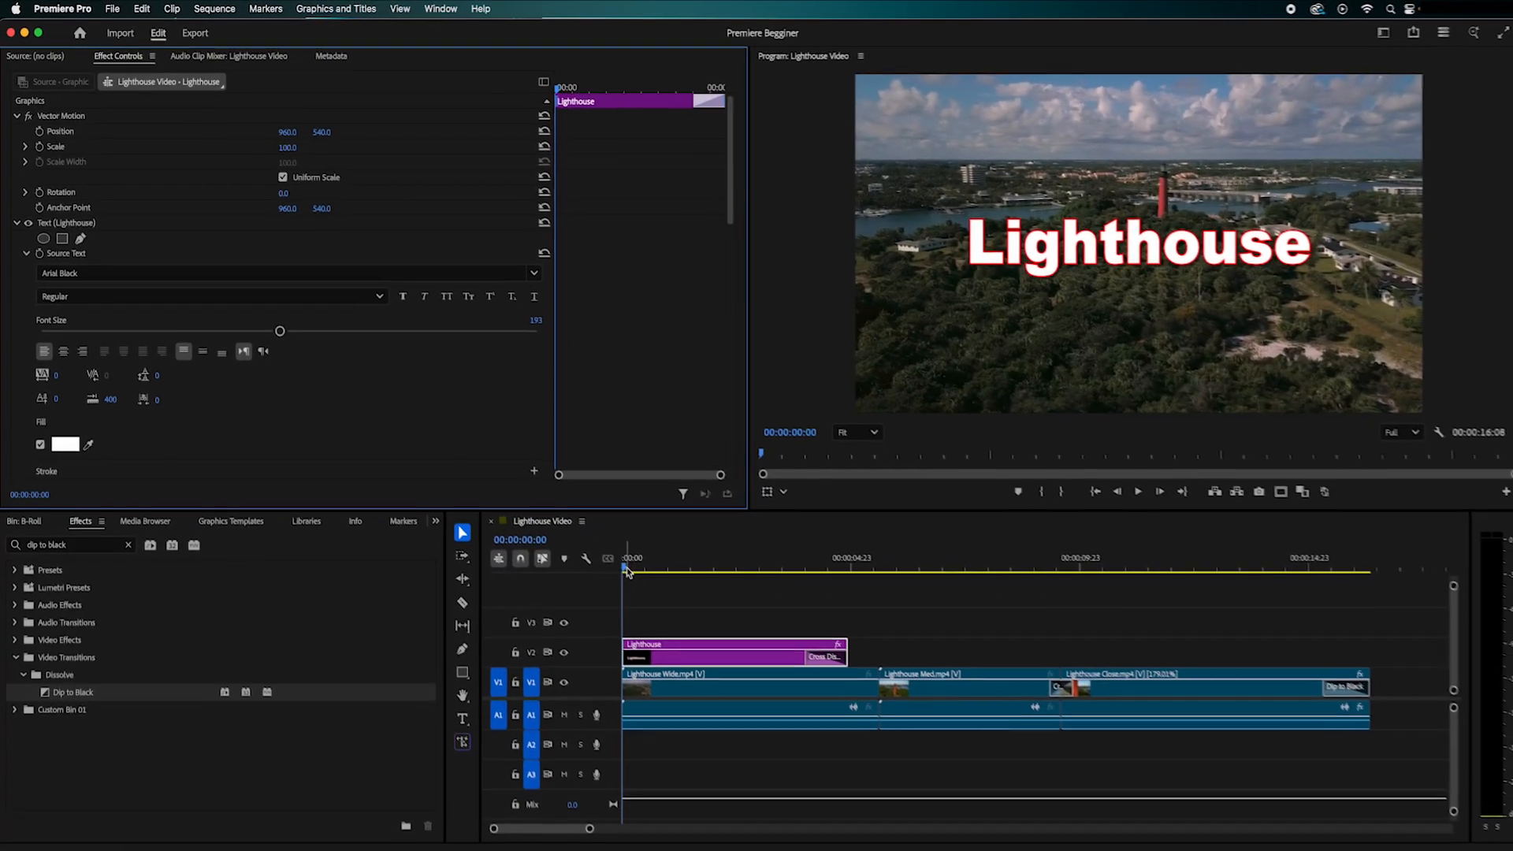
drag(691, 625, 791, 628)
drag(709, 564, 729, 564)
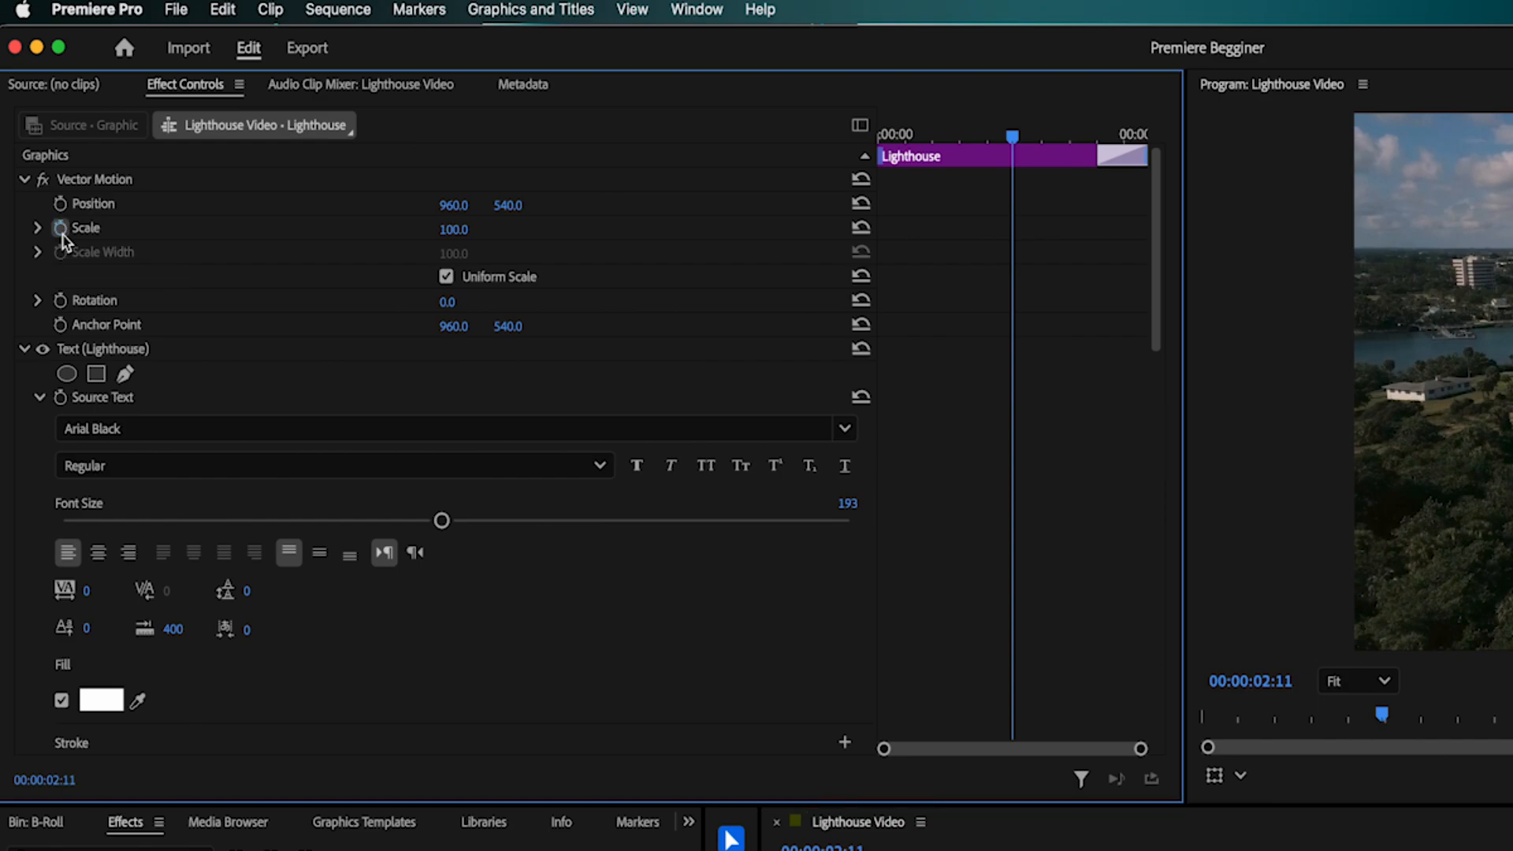
click(60, 230)
click(1009, 228)
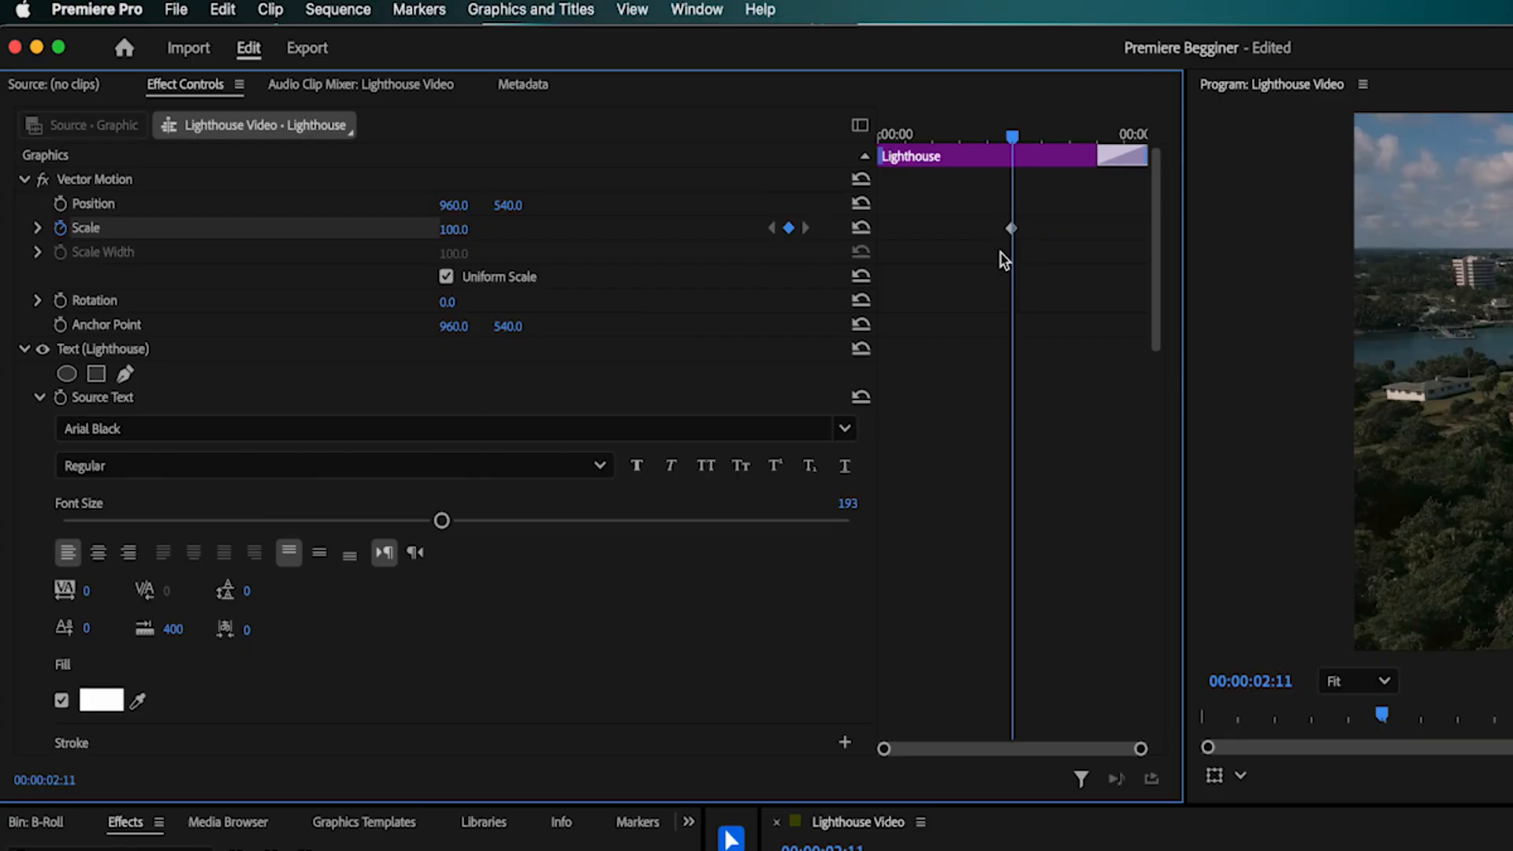
Step: Add a Scale keyframe of 0 at the title's start, 00:00:00:00, and play back the growing title animation
click(458, 238)
key(shift+3)
key(j)
key(j)
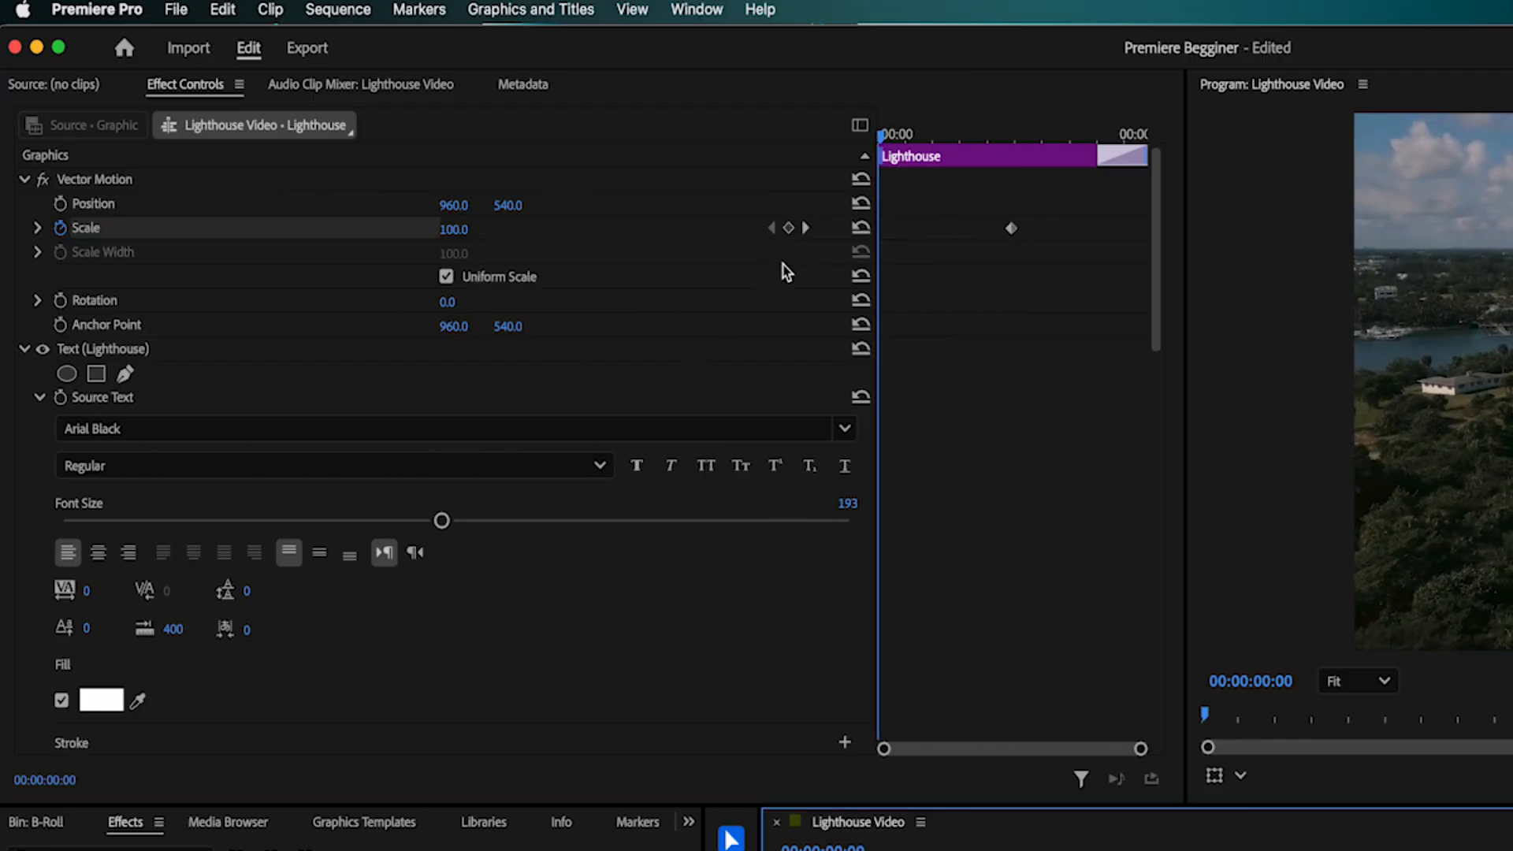
click(790, 229)
click(454, 235)
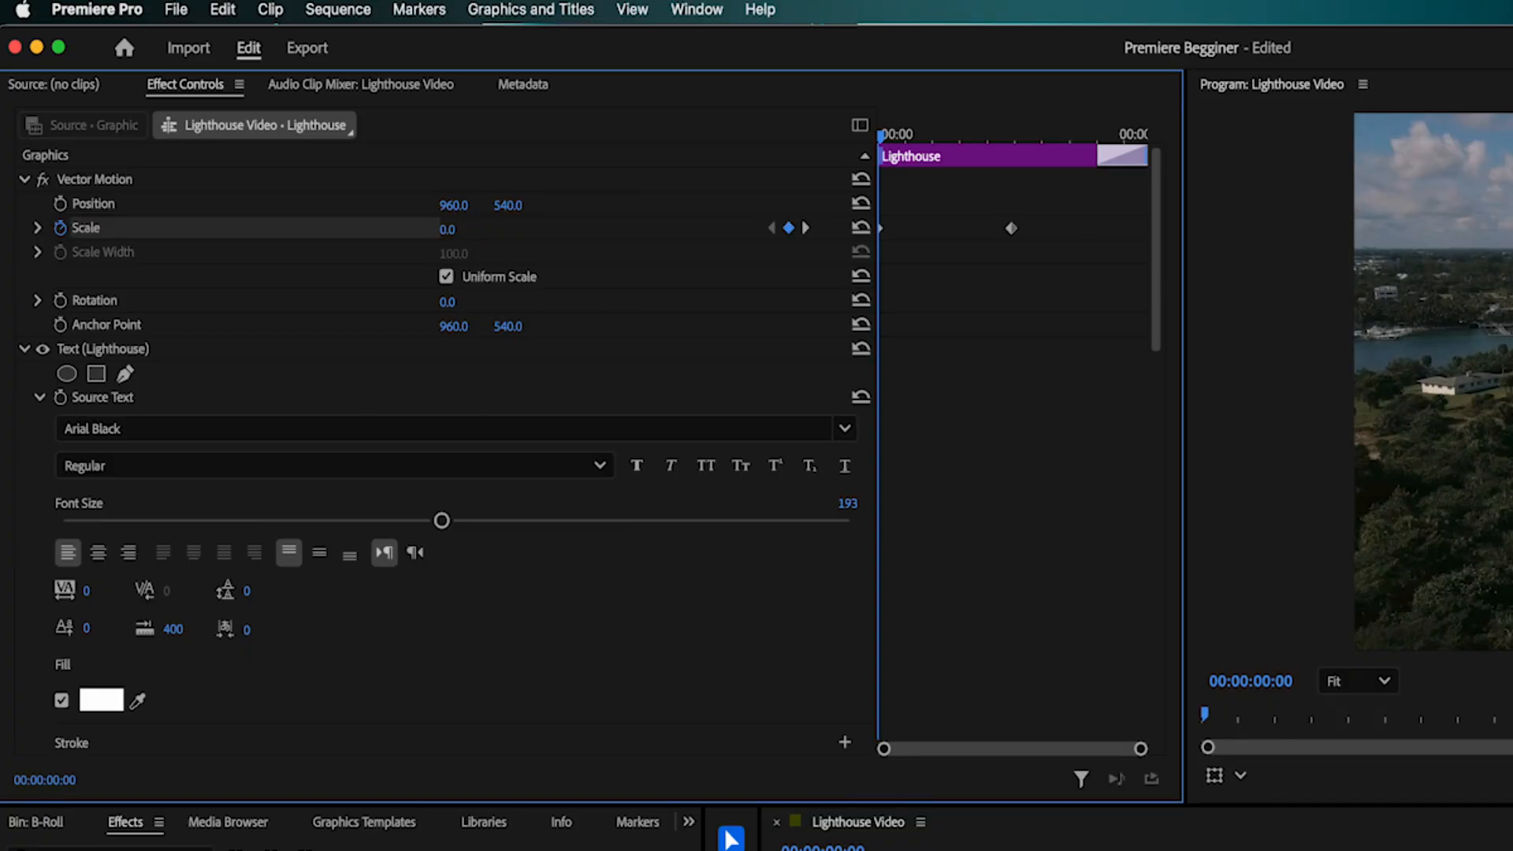
click(889, 231)
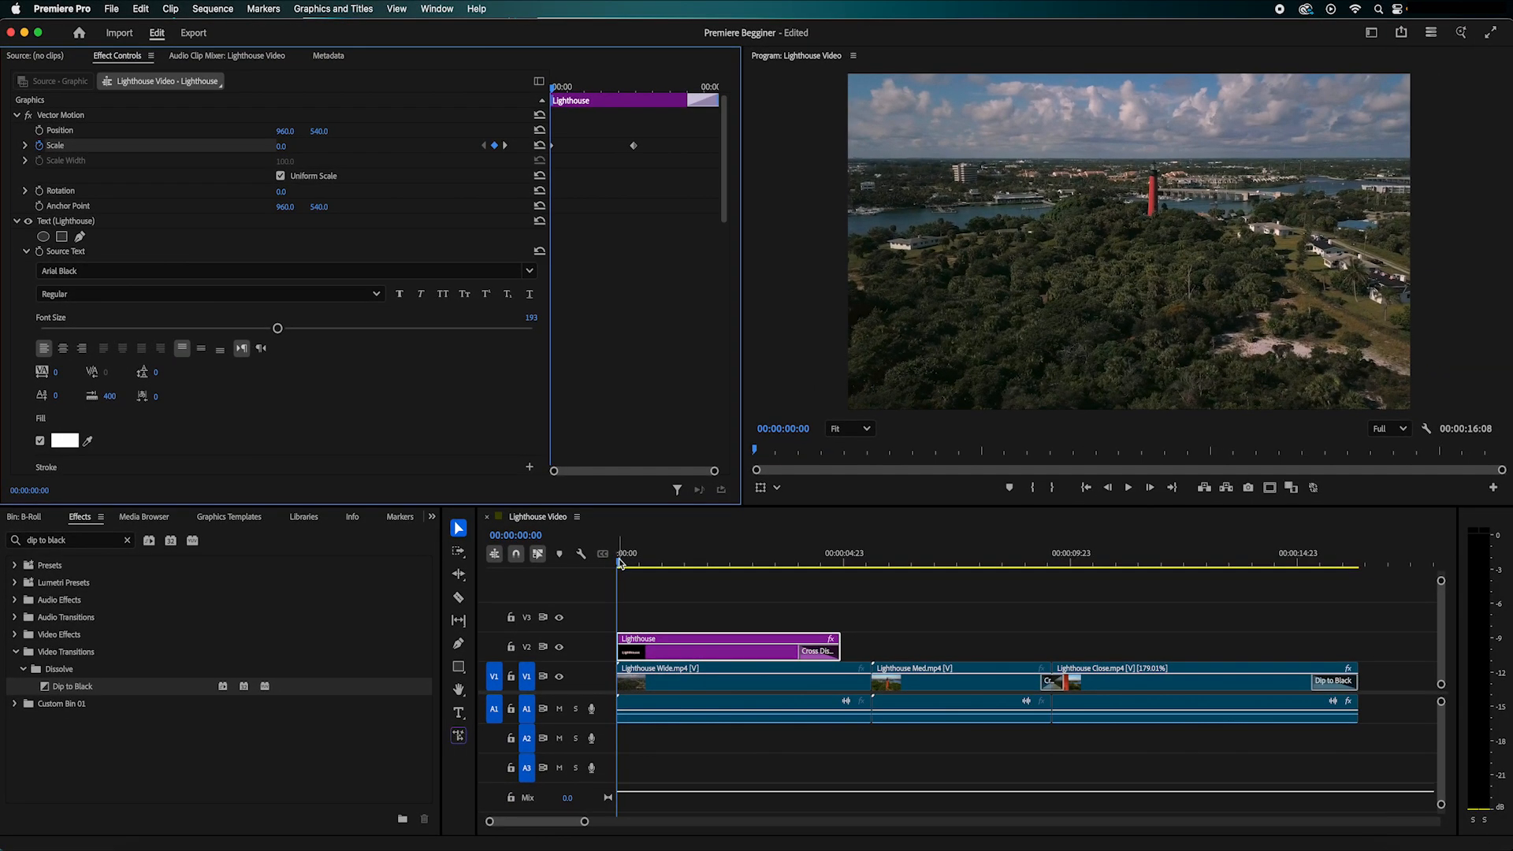
key(space)
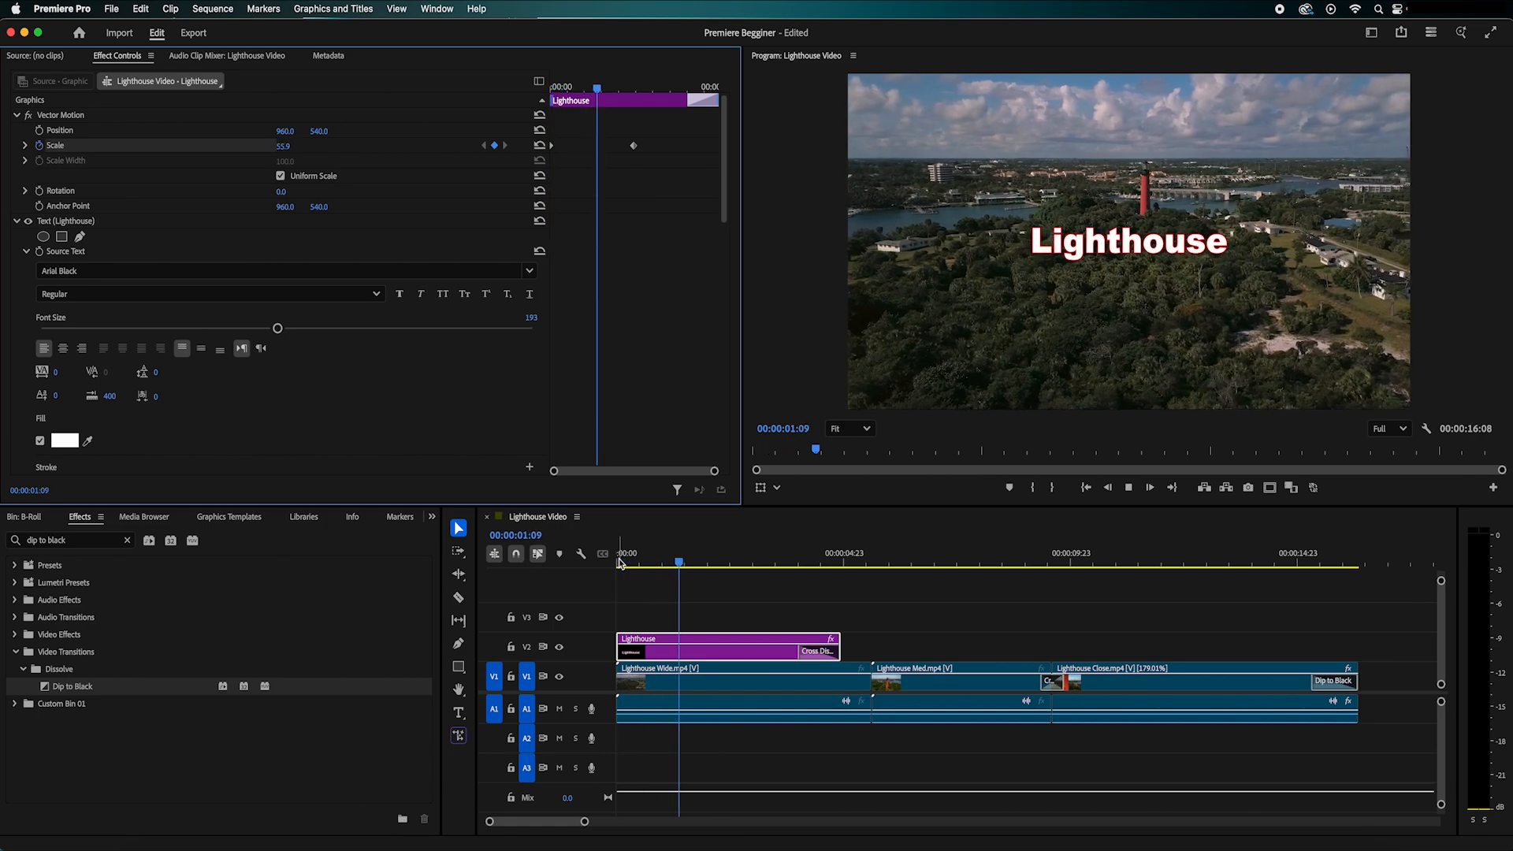
key(space)
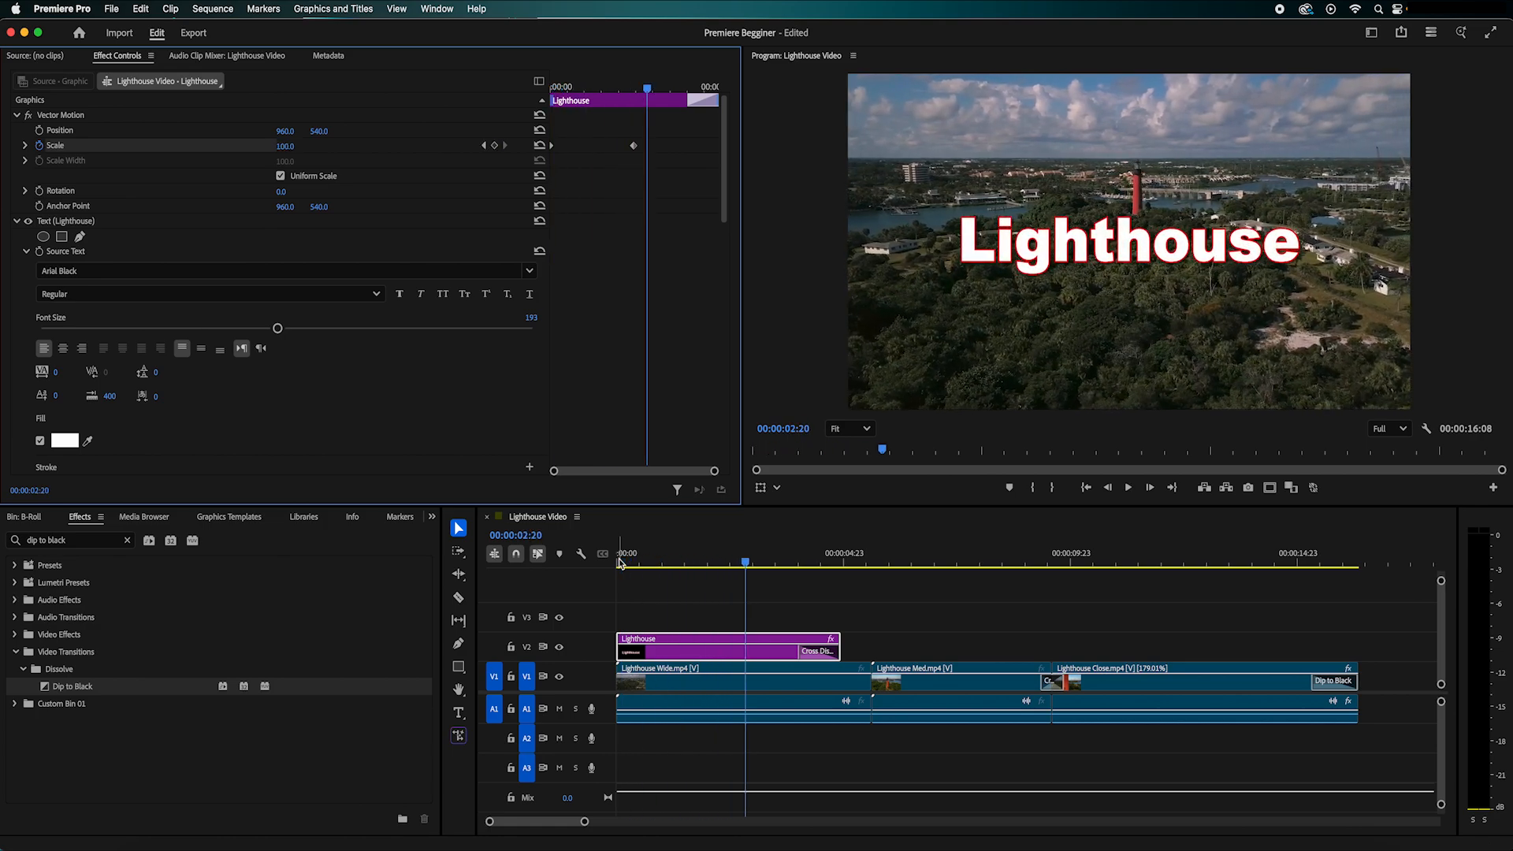
Step: Expand the title's Scale graph and apply Ease In to the second Scale keyframe
drag(648, 93, 537, 93)
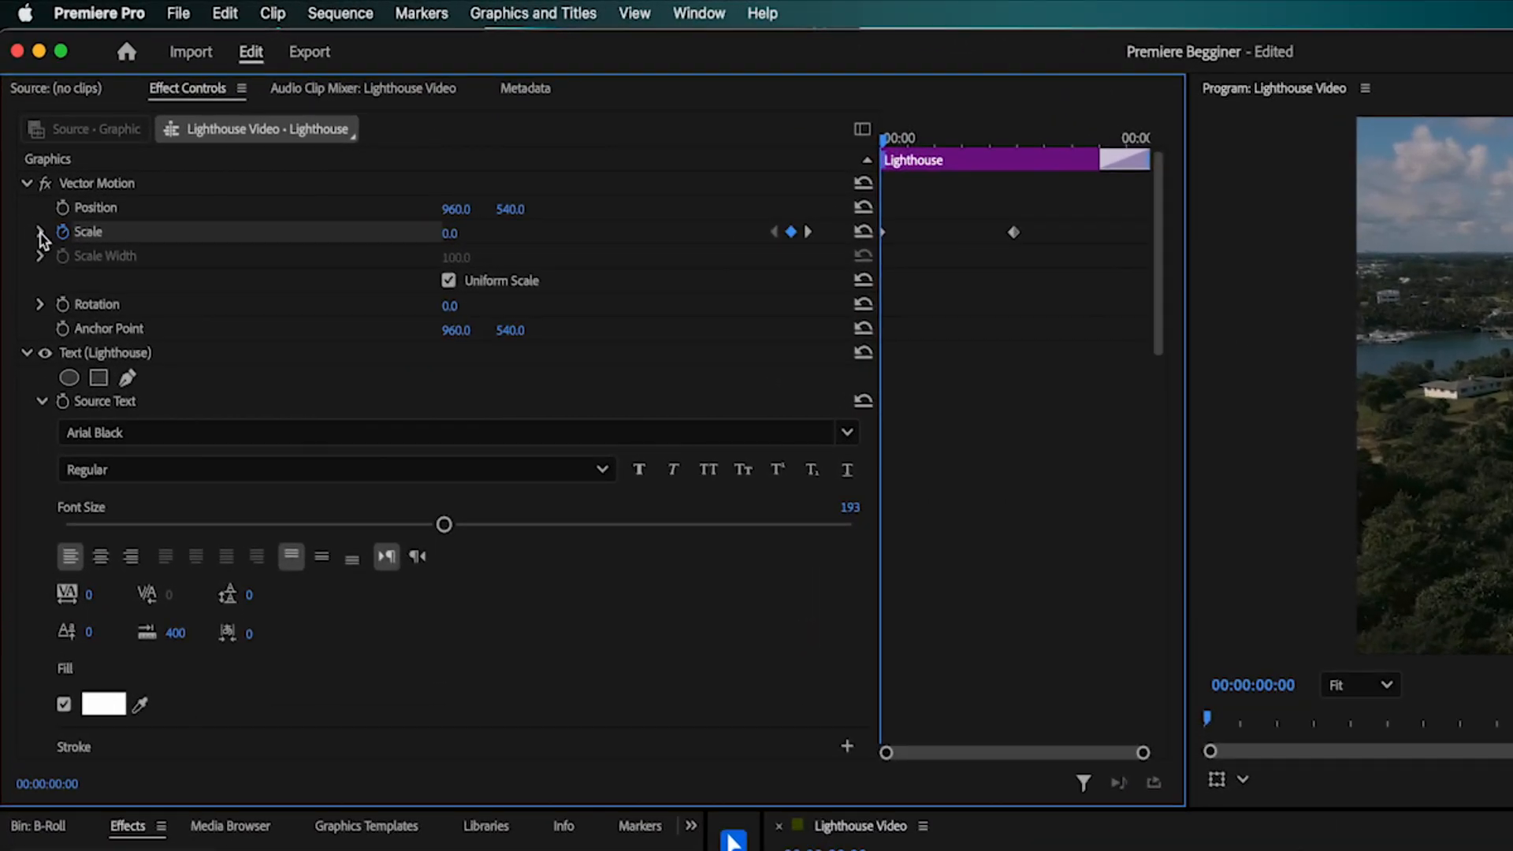
click(40, 232)
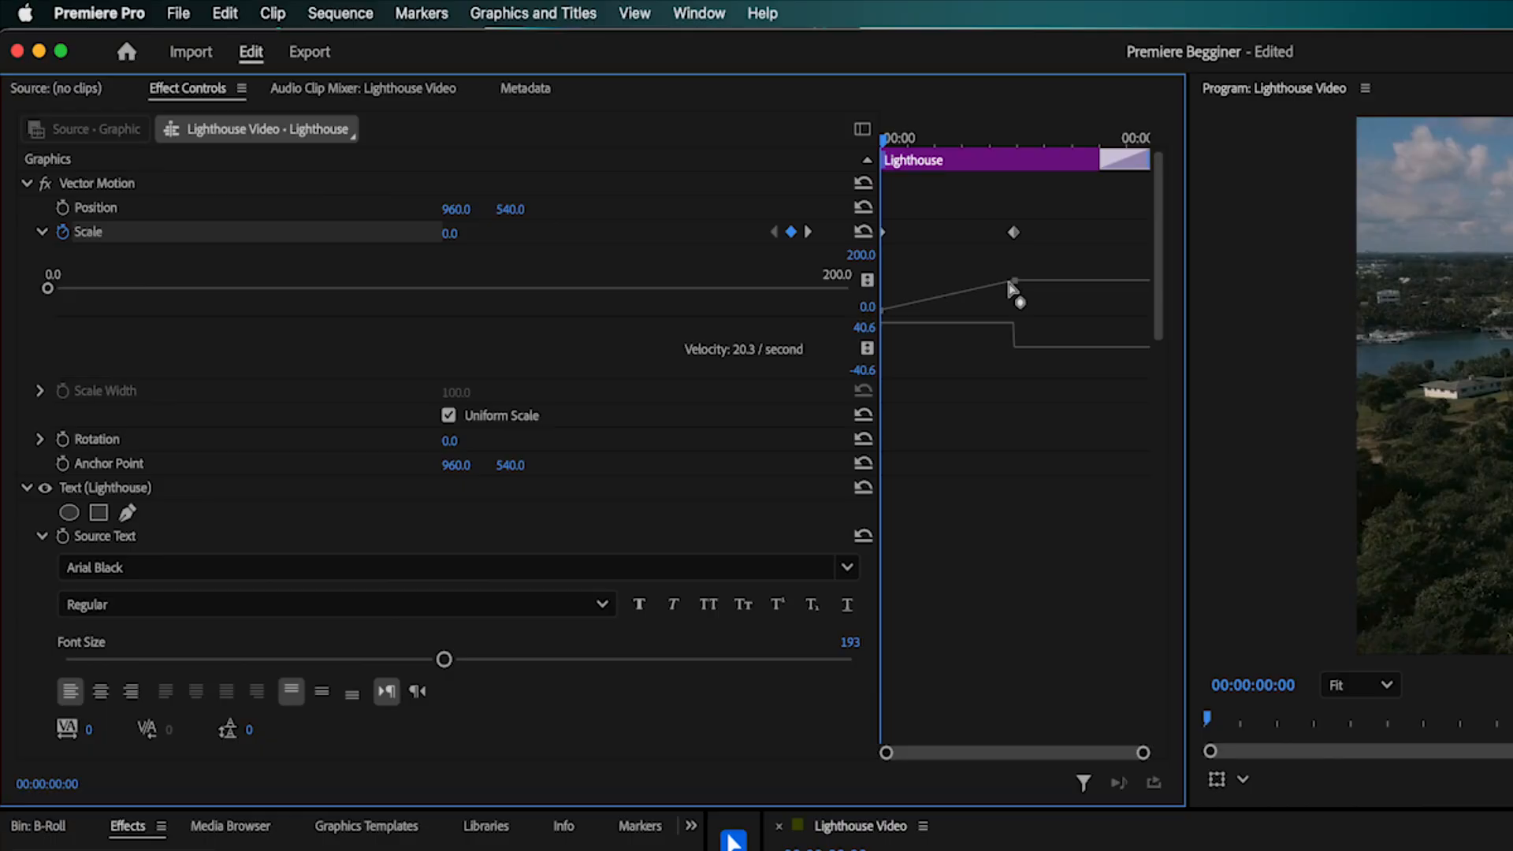
right_click(1014, 233)
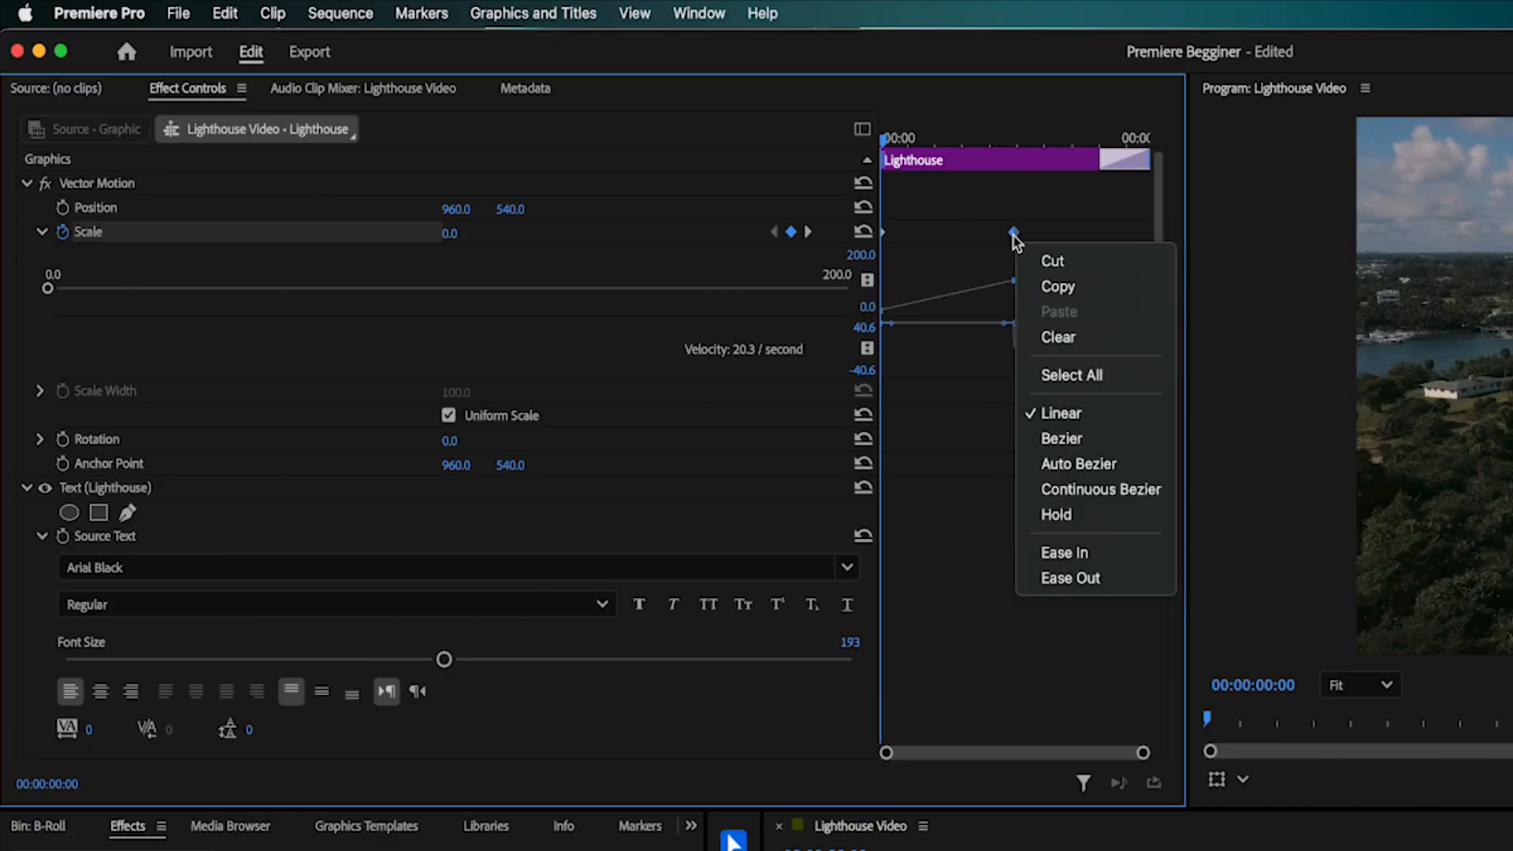
click(1093, 555)
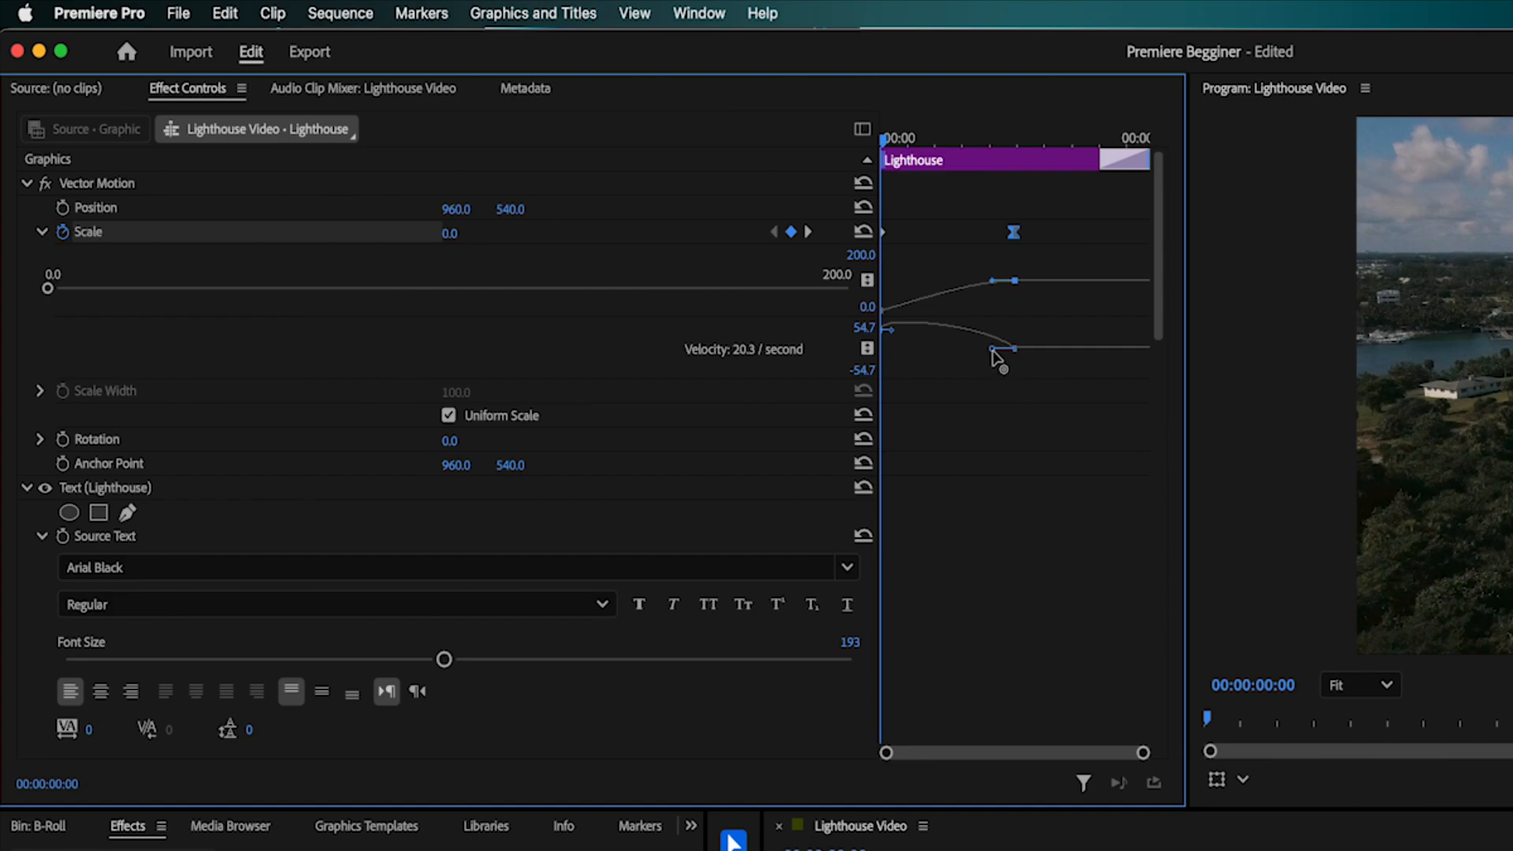
Step: Lengthen the incoming velocity handle of the second Scale keyframe, play back the eased title animation, and save the project
drag(993, 354, 956, 353)
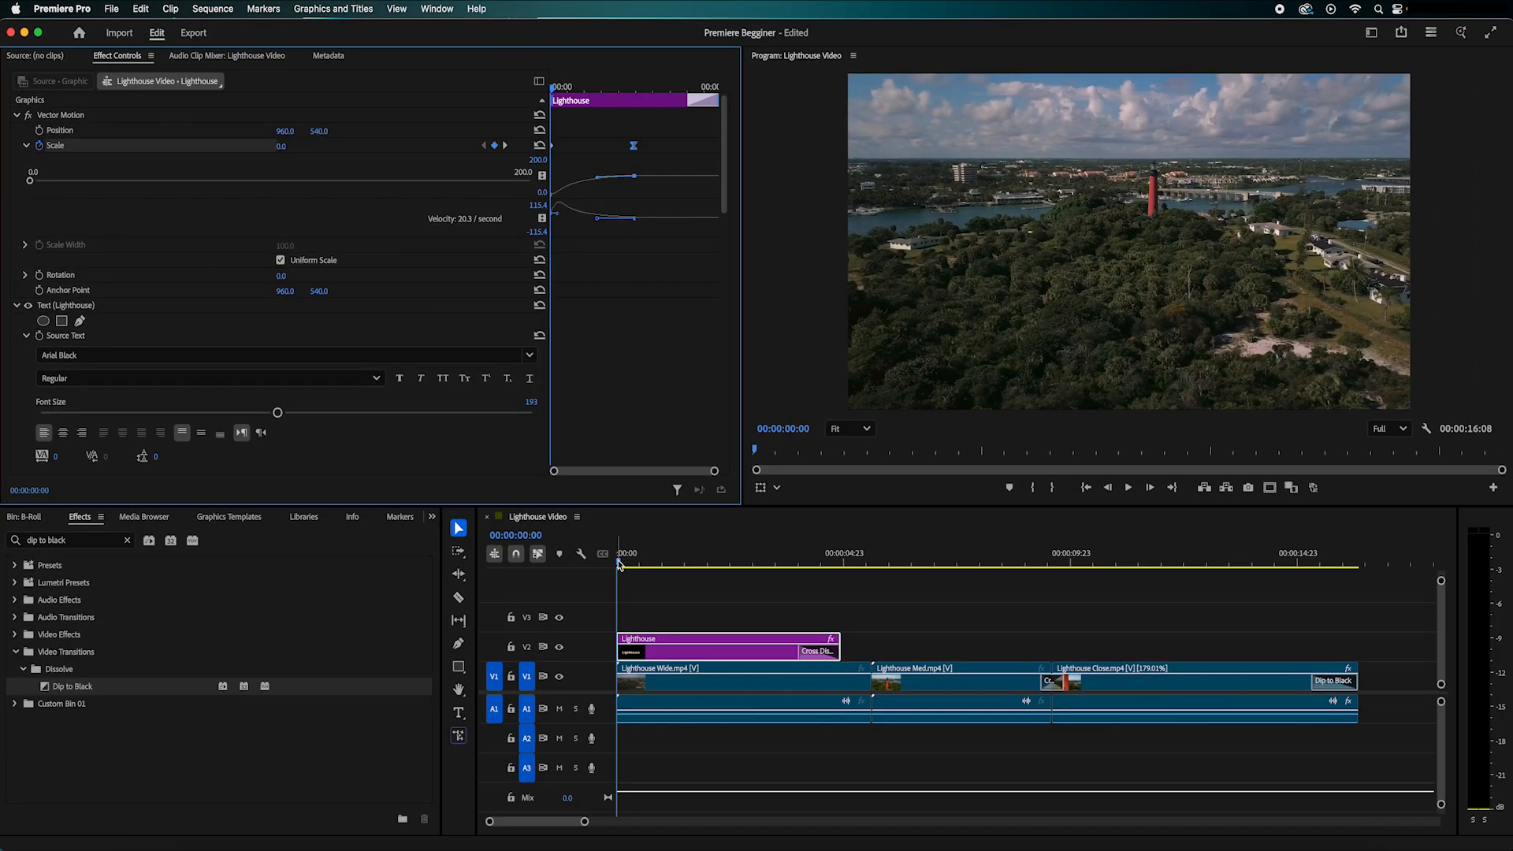
key(space)
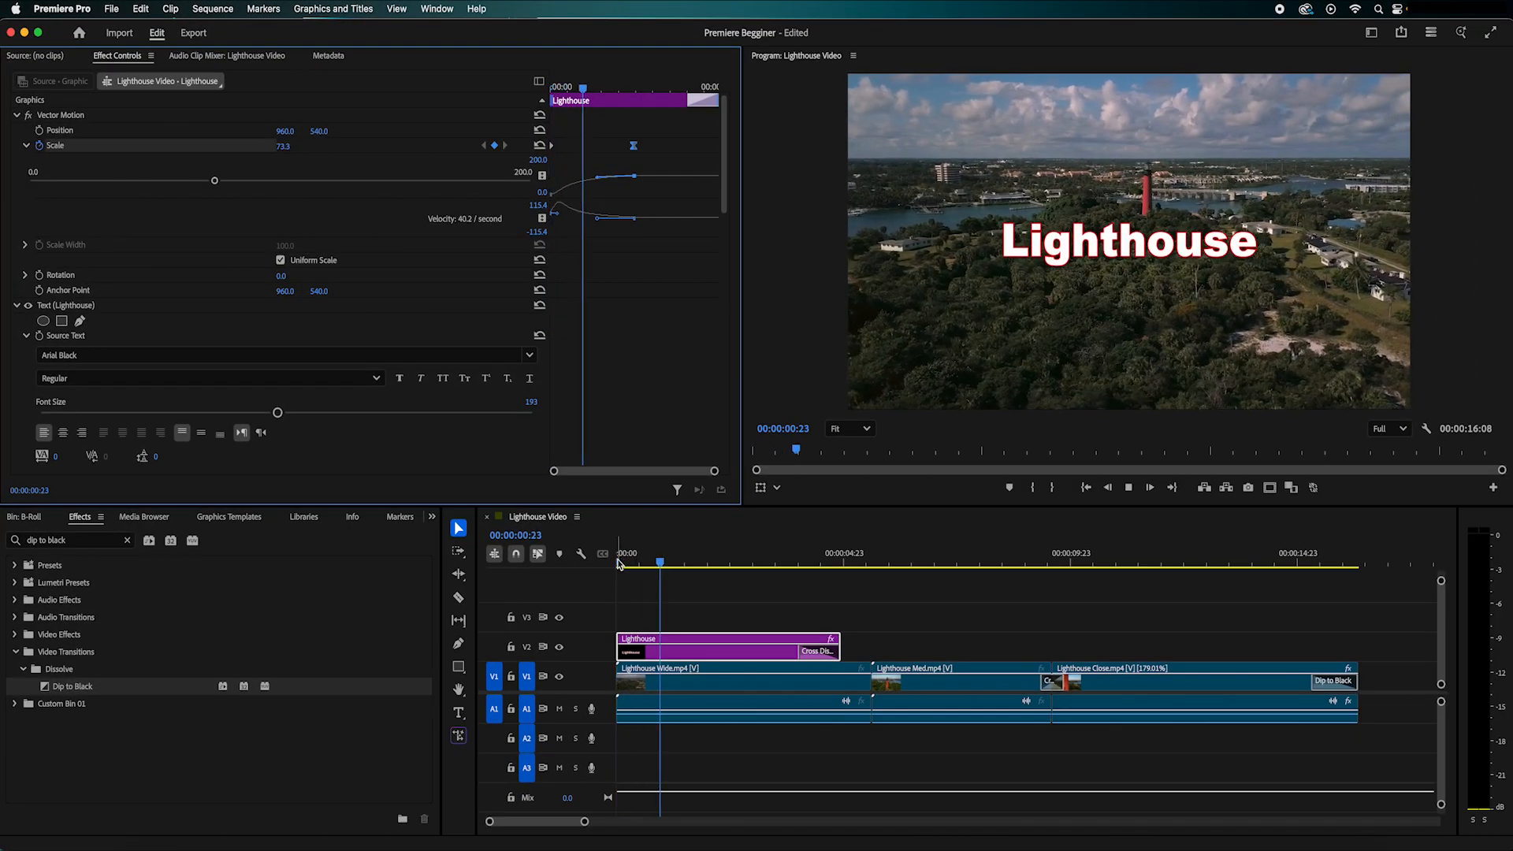
key(space)
key(super+s)
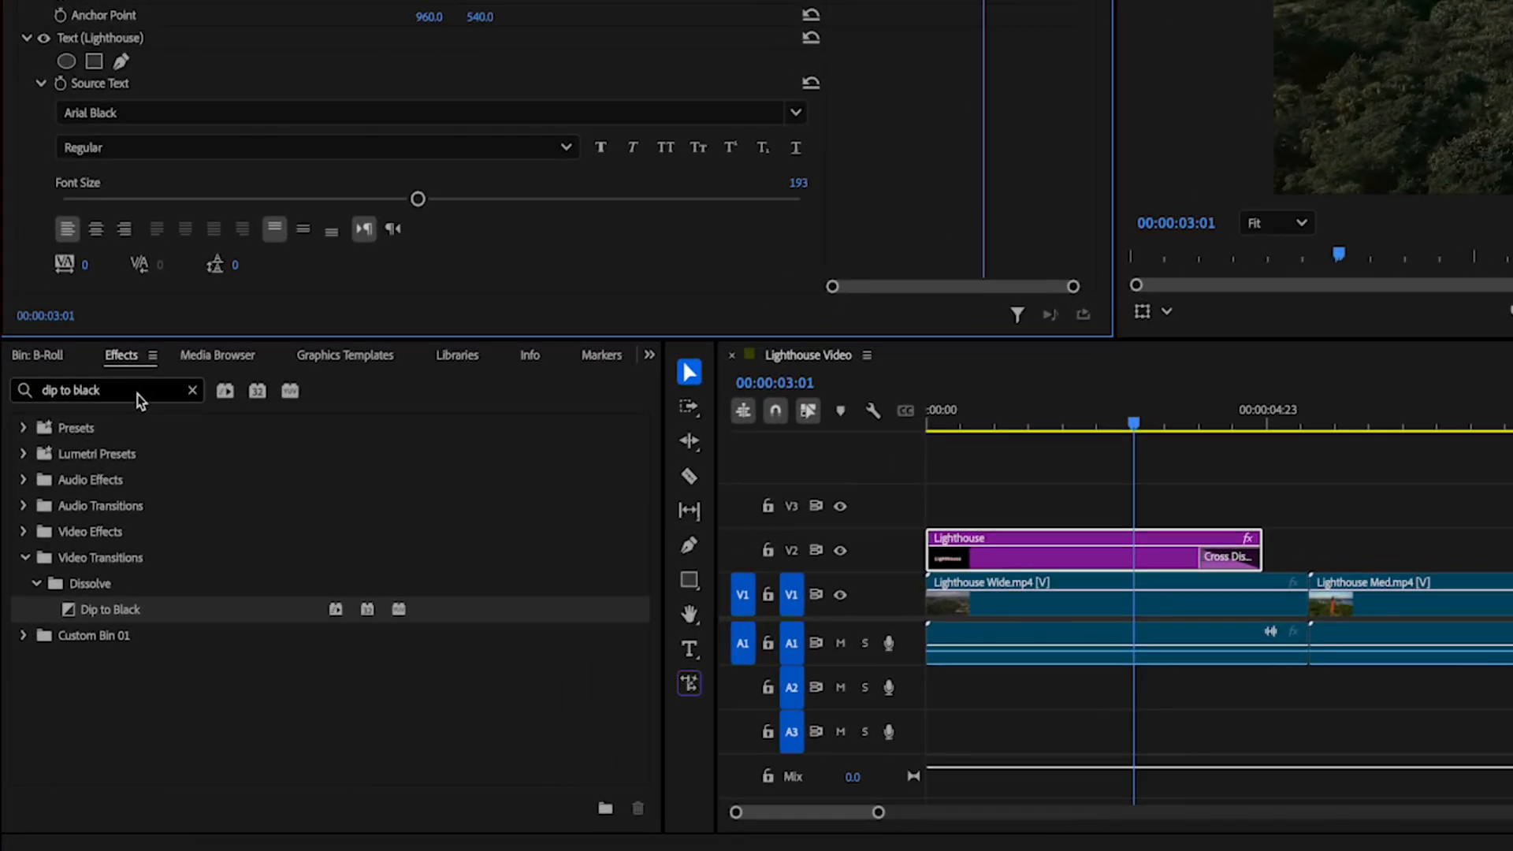
Step: Find the Lumetri Color effect and apply it to the Lighthouse Wide clip on V1
drag(138, 401, 36, 391)
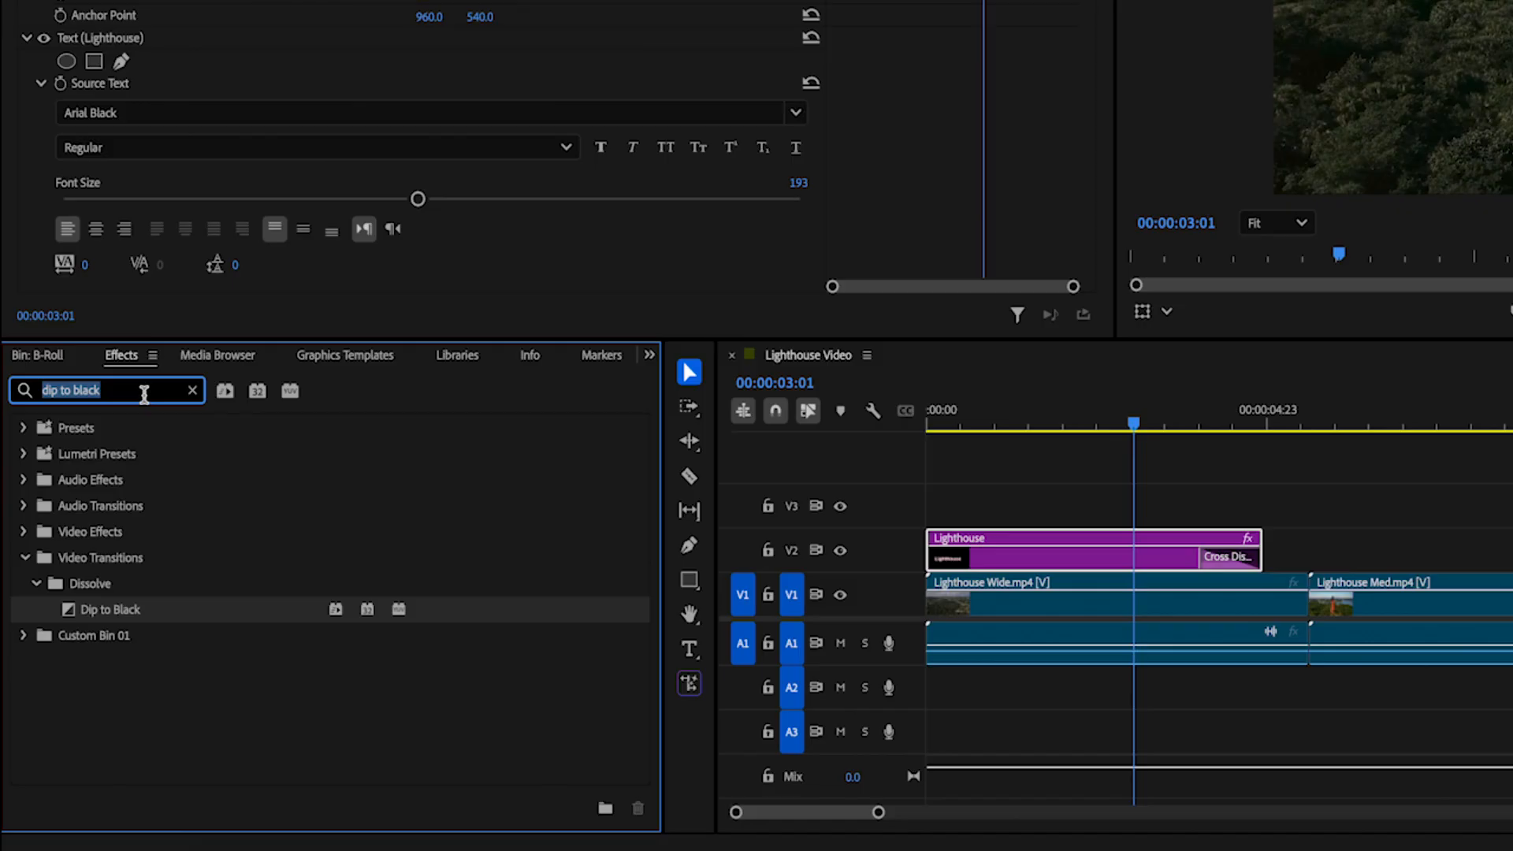
text(lumetri color)
drag(172, 595, 987, 604)
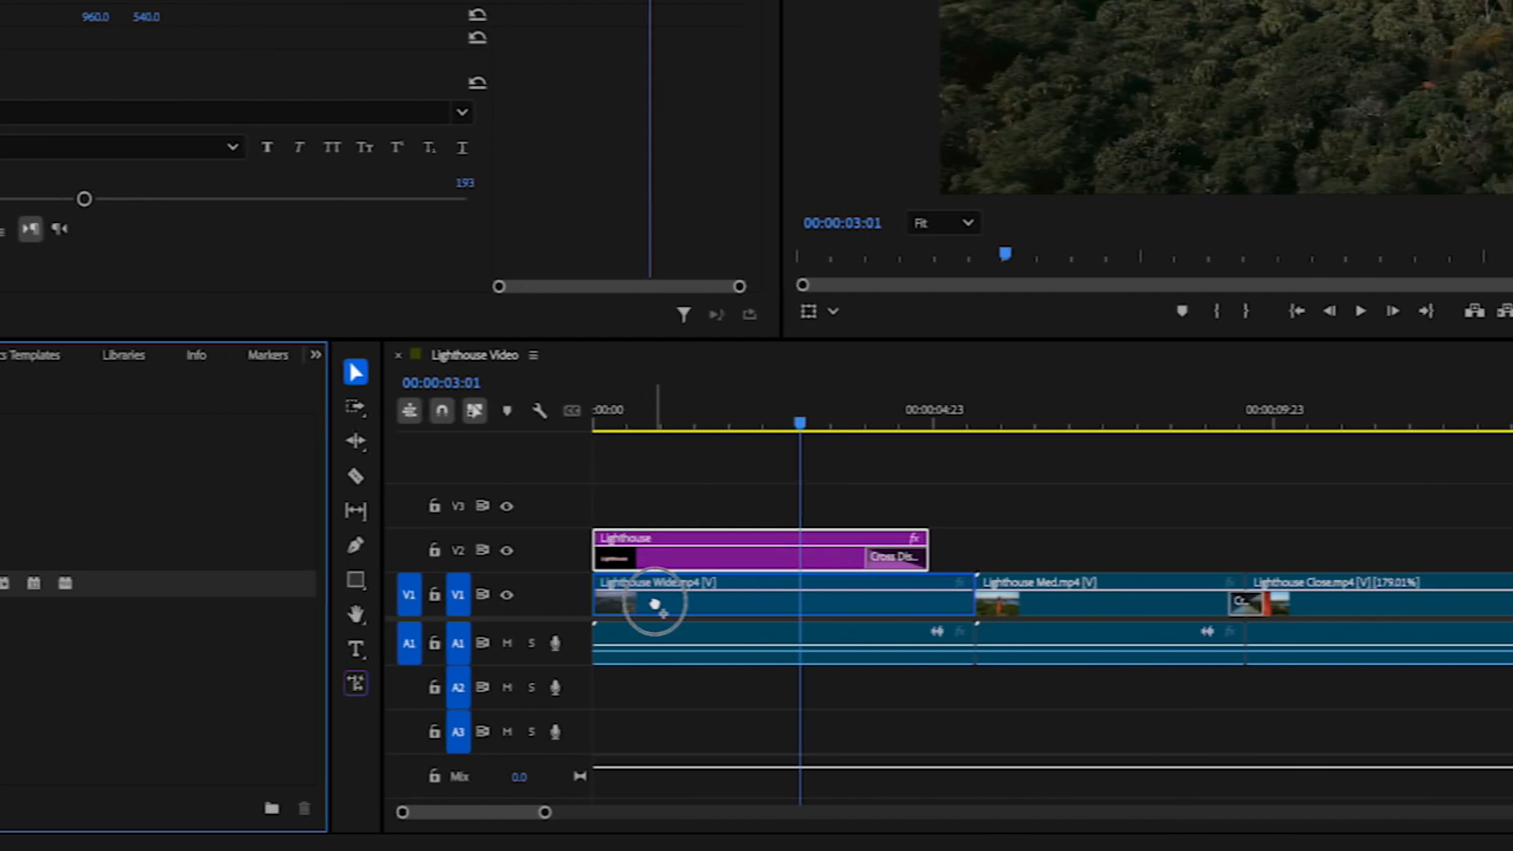
drag(654, 604, 653, 605)
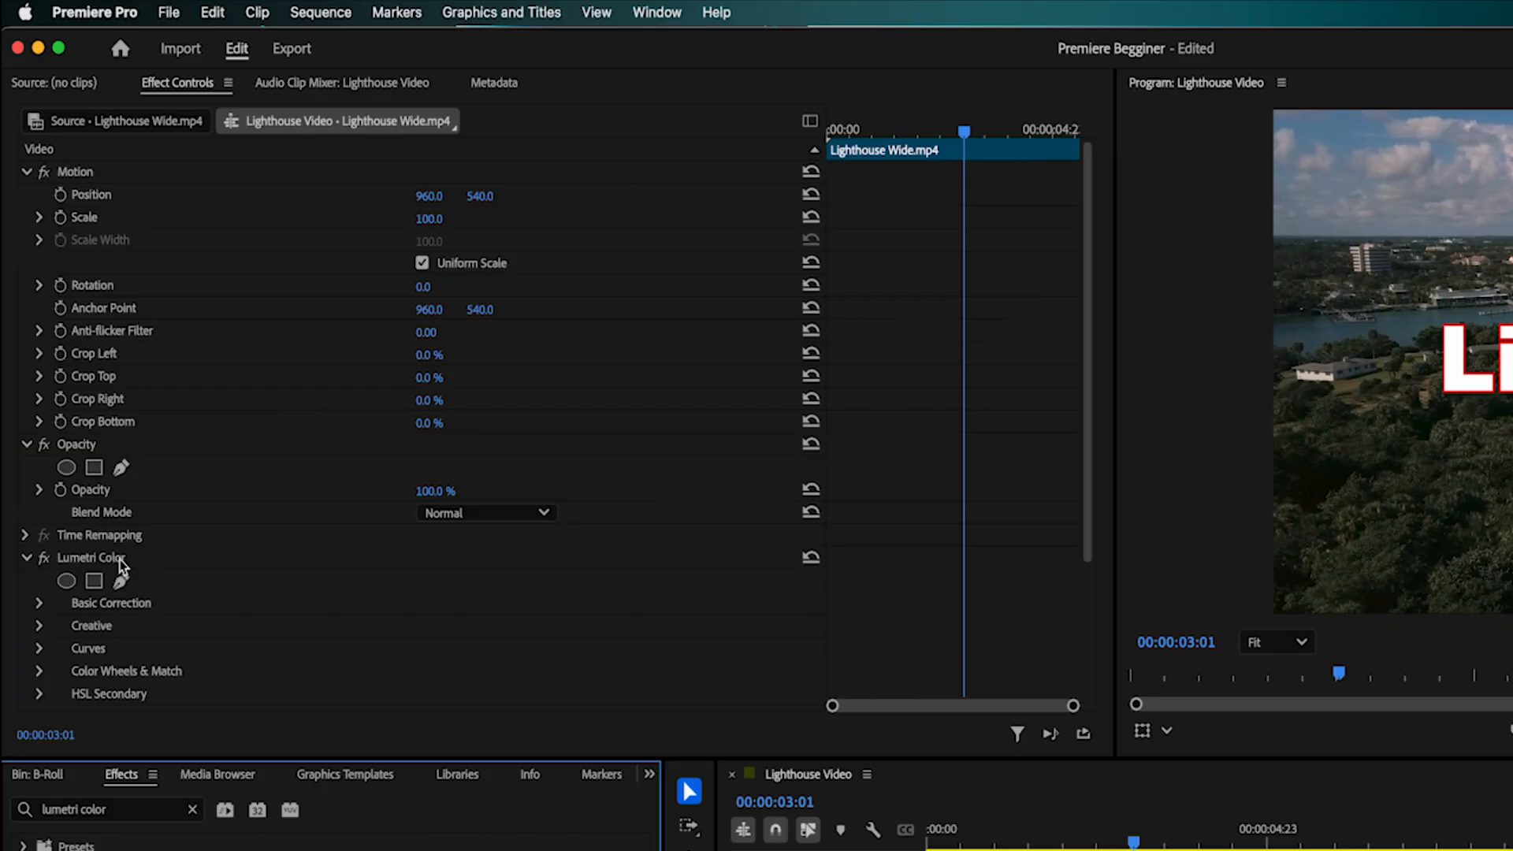
Step: Set Lumetri Basic Correction to Exposure 2.2 and Saturation 168 on Lighthouse Wide, and compare the image with the effect off and on
click(38, 603)
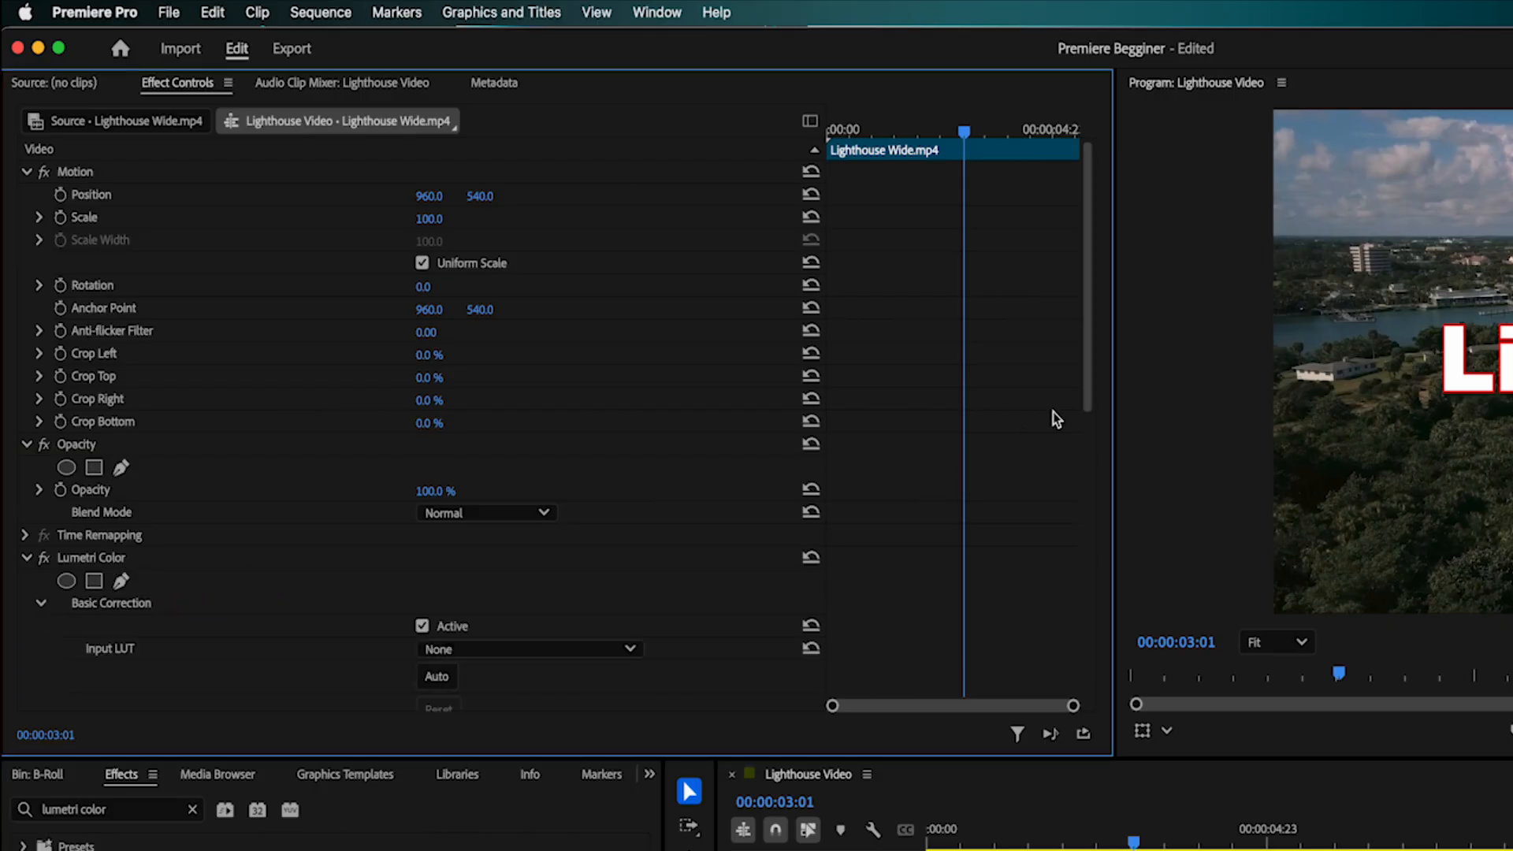
drag(1084, 389, 1076, 598)
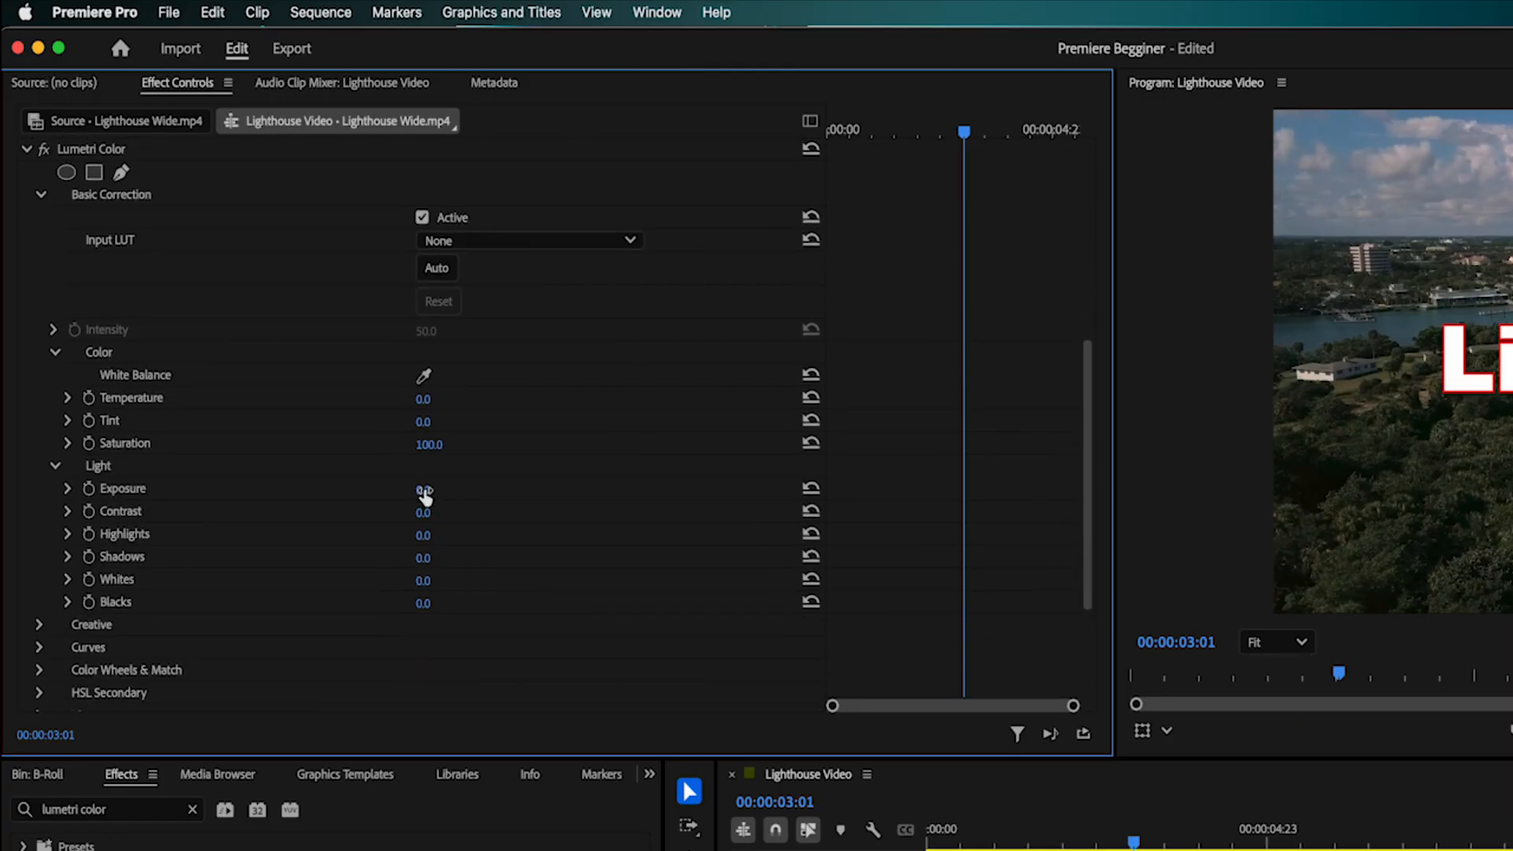
drag(424, 491, 433, 491)
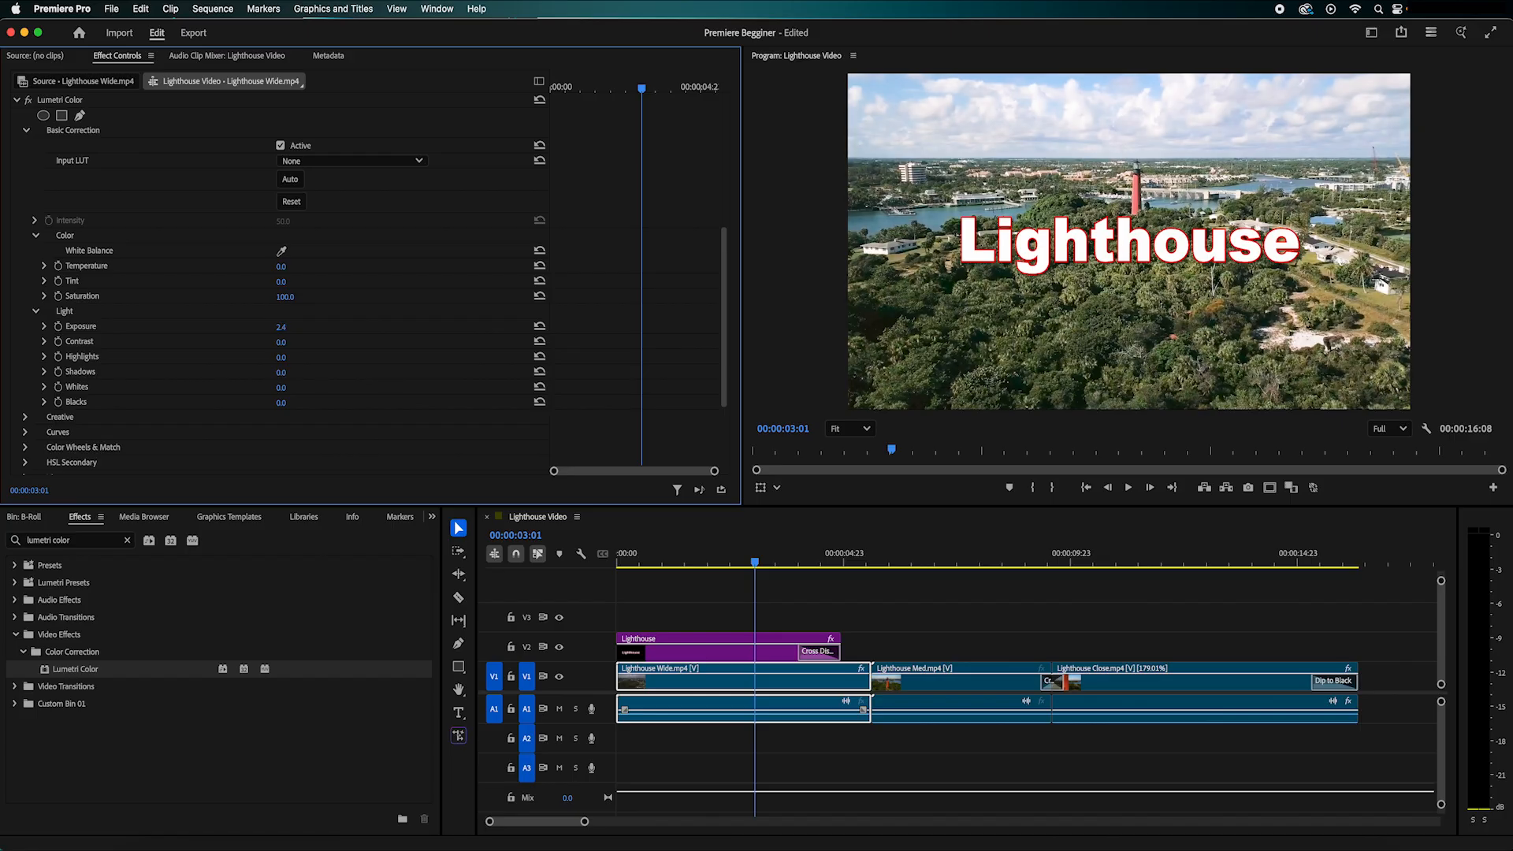
mouse_move(281, 326)
mouse_down()
mouse_move(265, 326)
mouse_move(284, 326)
mouse_up()
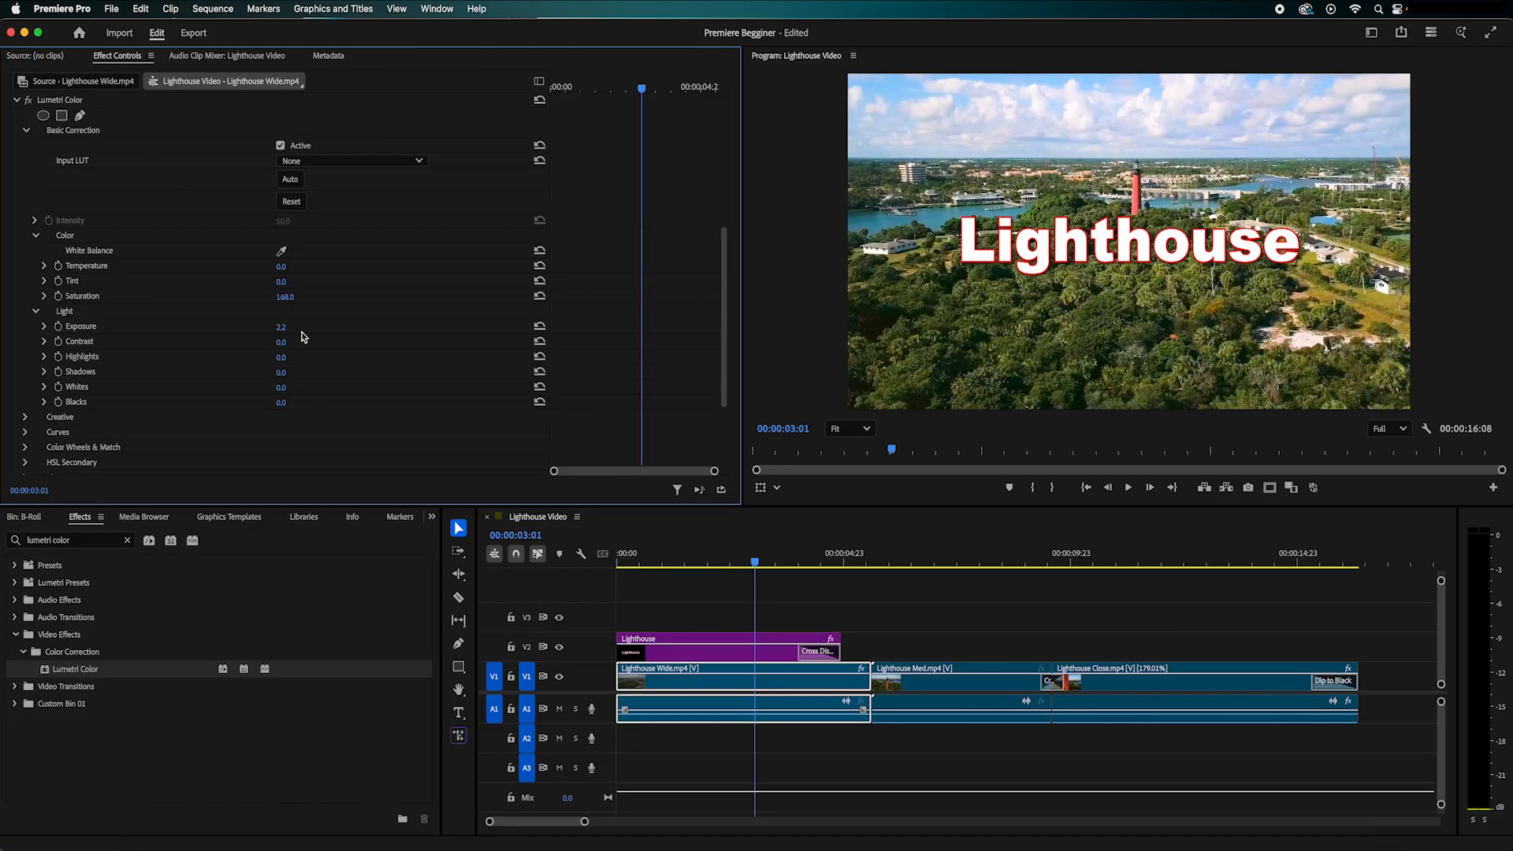
click(28, 100)
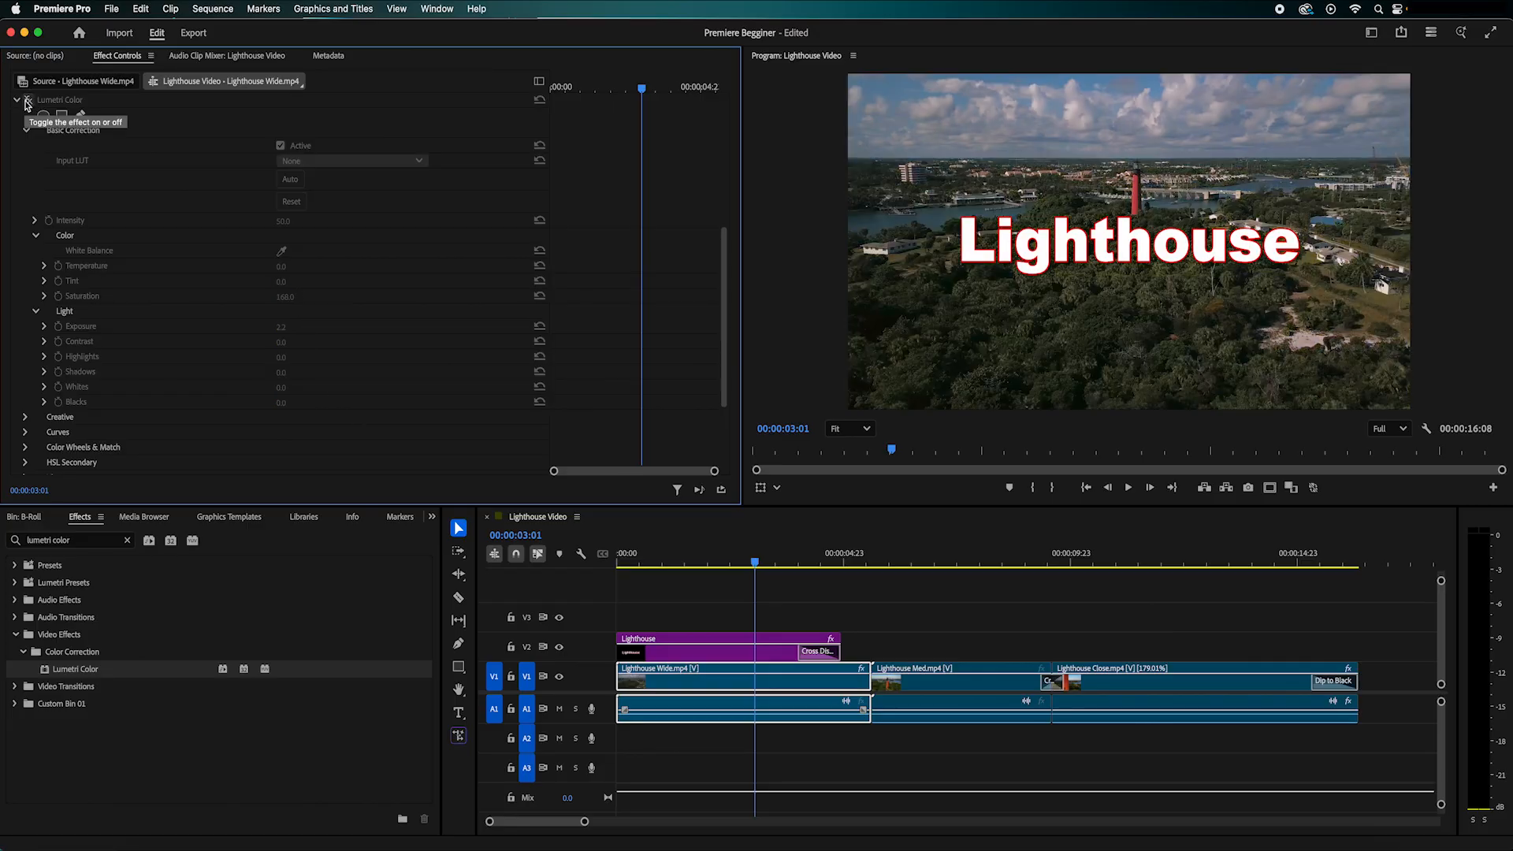
click(28, 101)
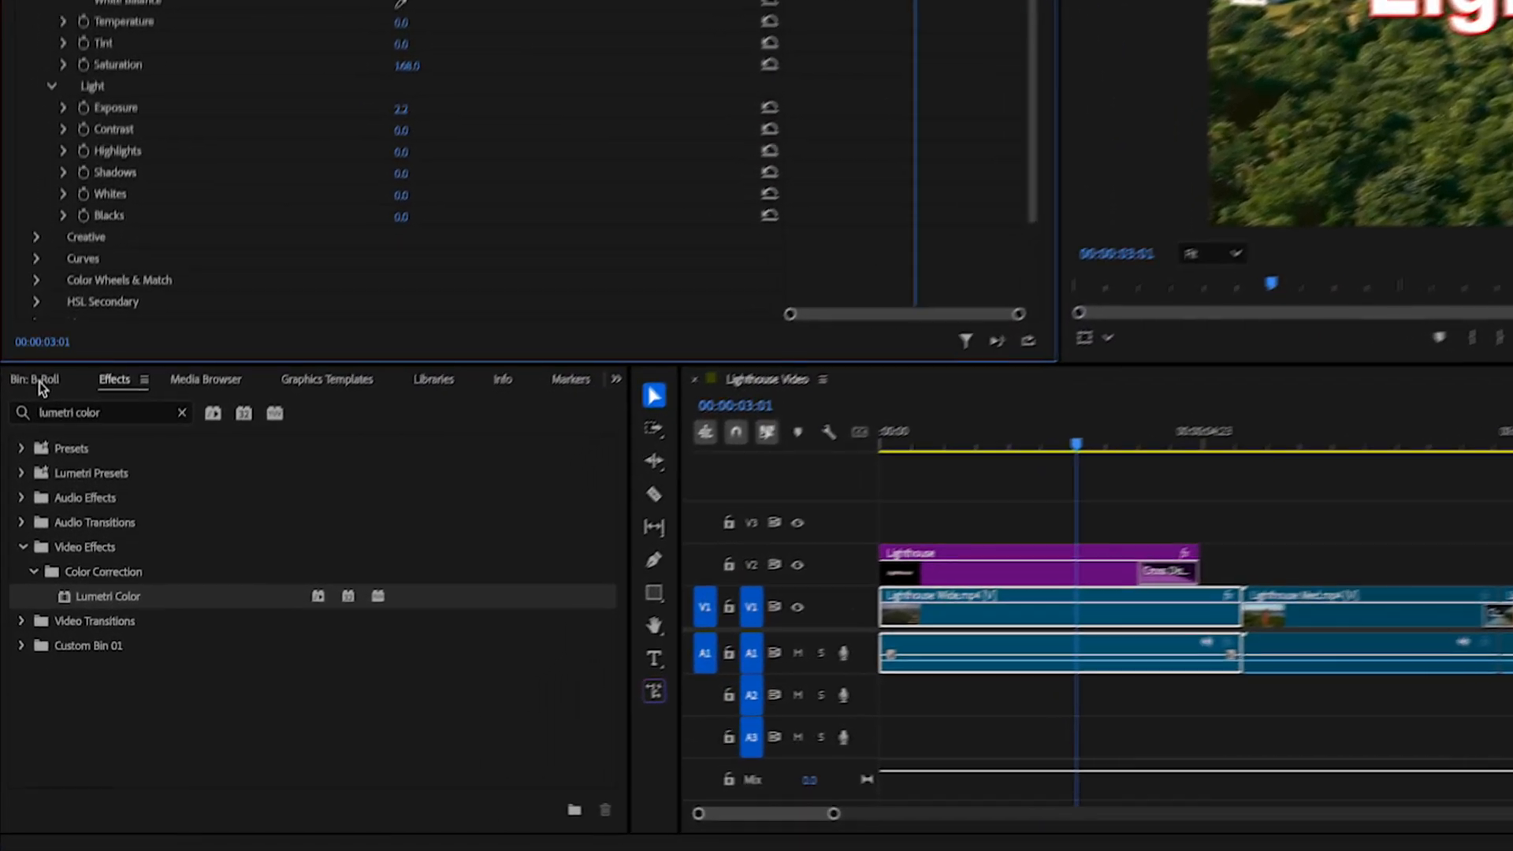
Step: Leave the B-Roll bin and open the Music bin of the project
click(39, 389)
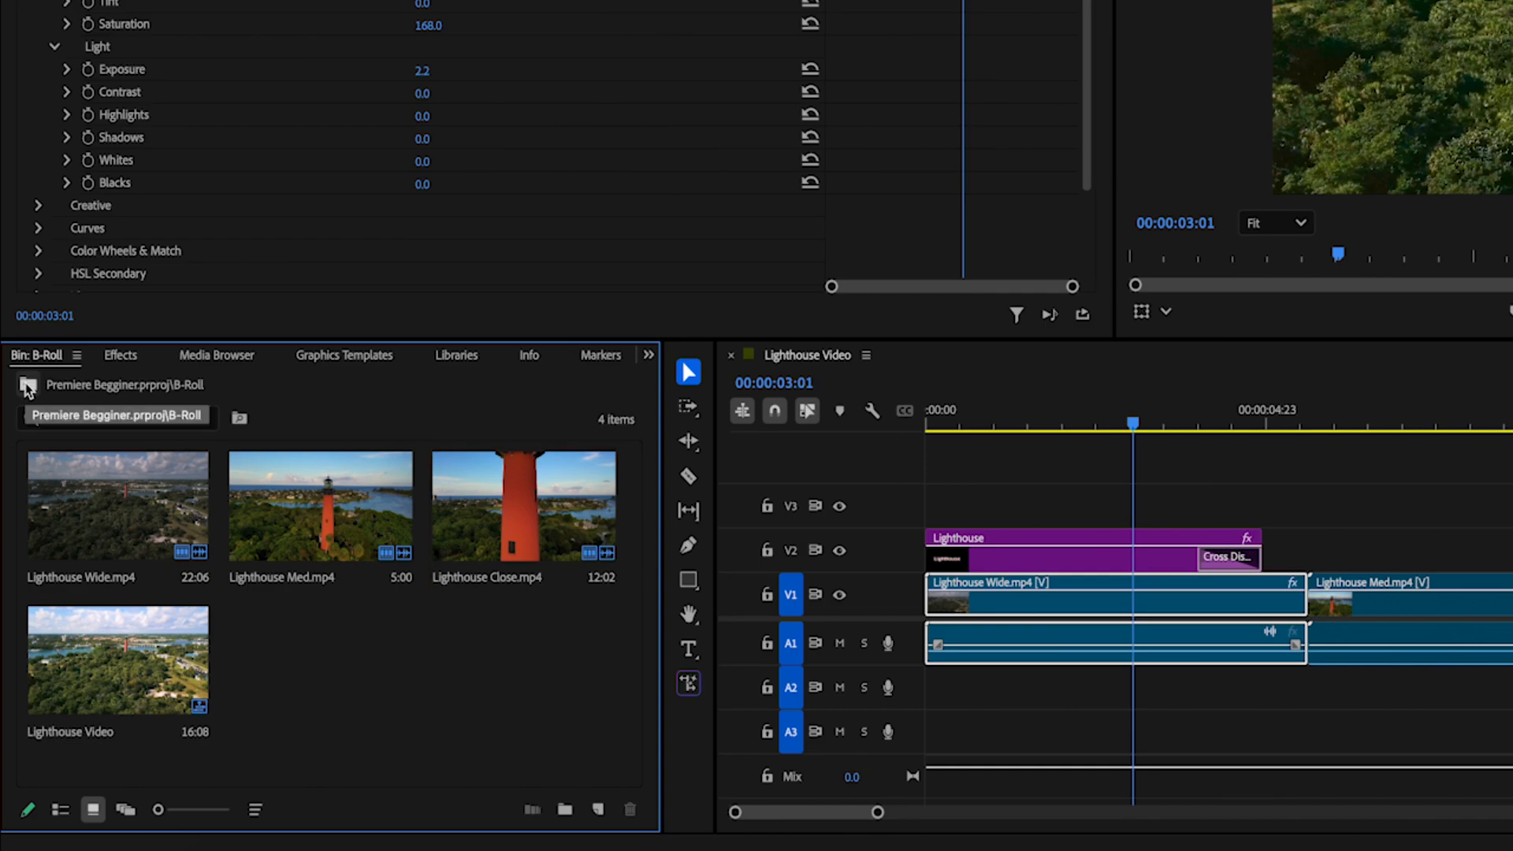
click(27, 386)
double_click(324, 520)
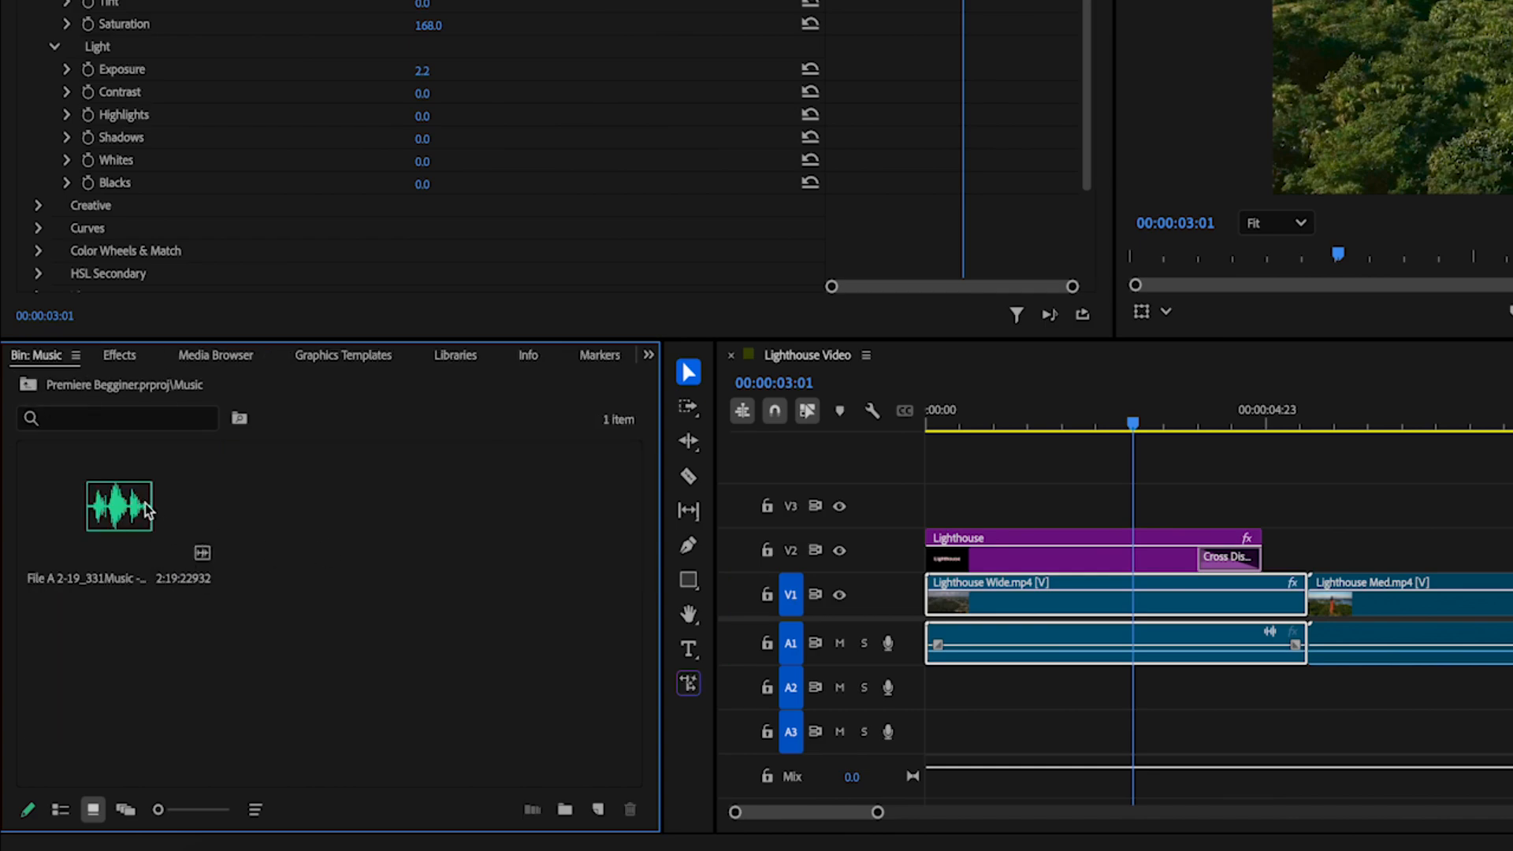
Step: Open the This Upbeat Corporate track as the source and place its audio on A2 at the start of the sequence
drag(118, 516, 927, 693)
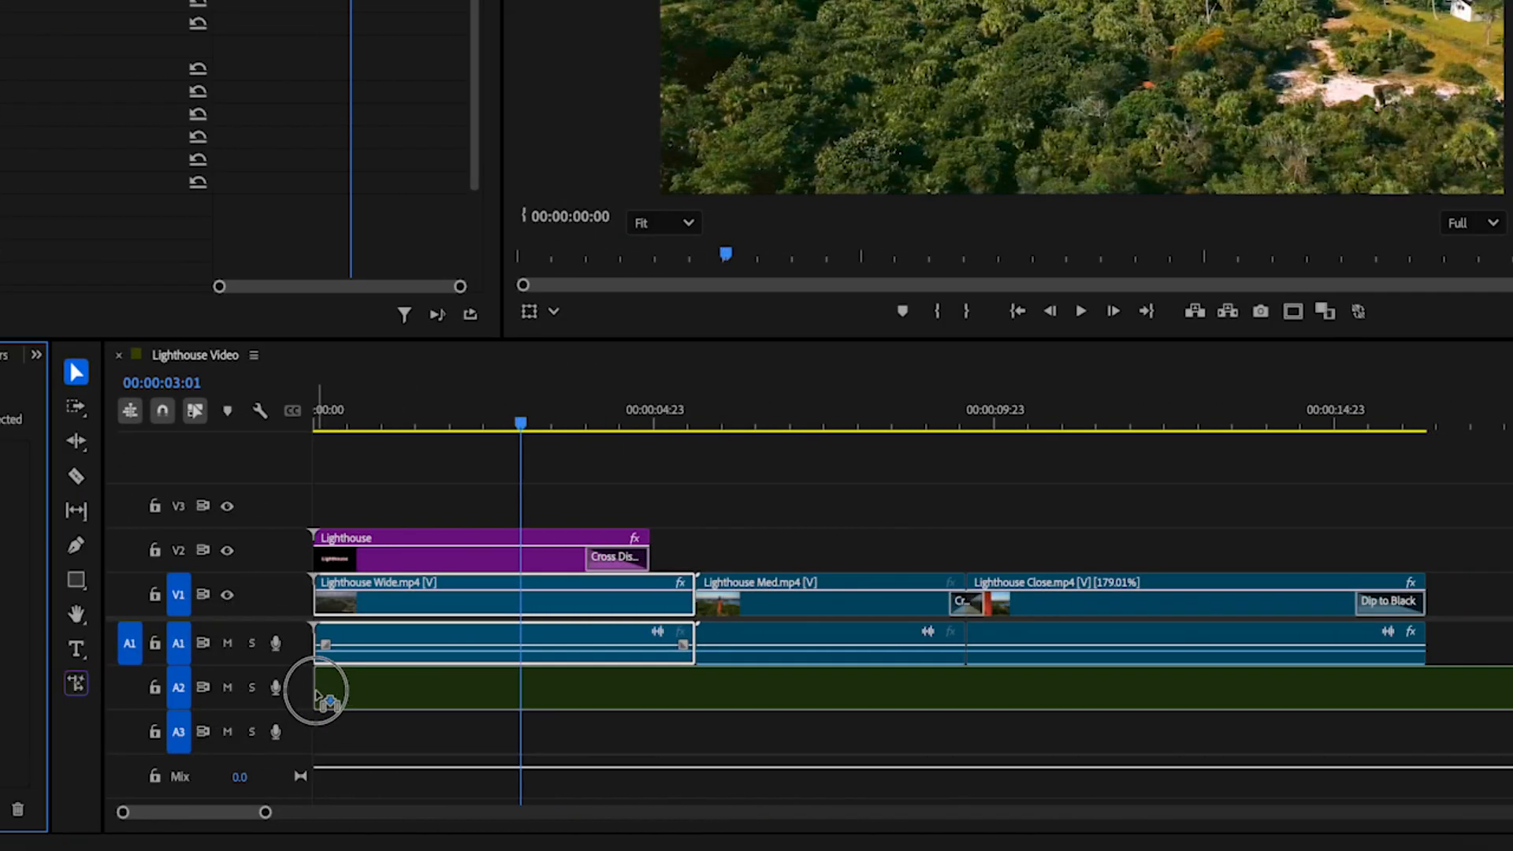
drag(315, 693, 134, 525)
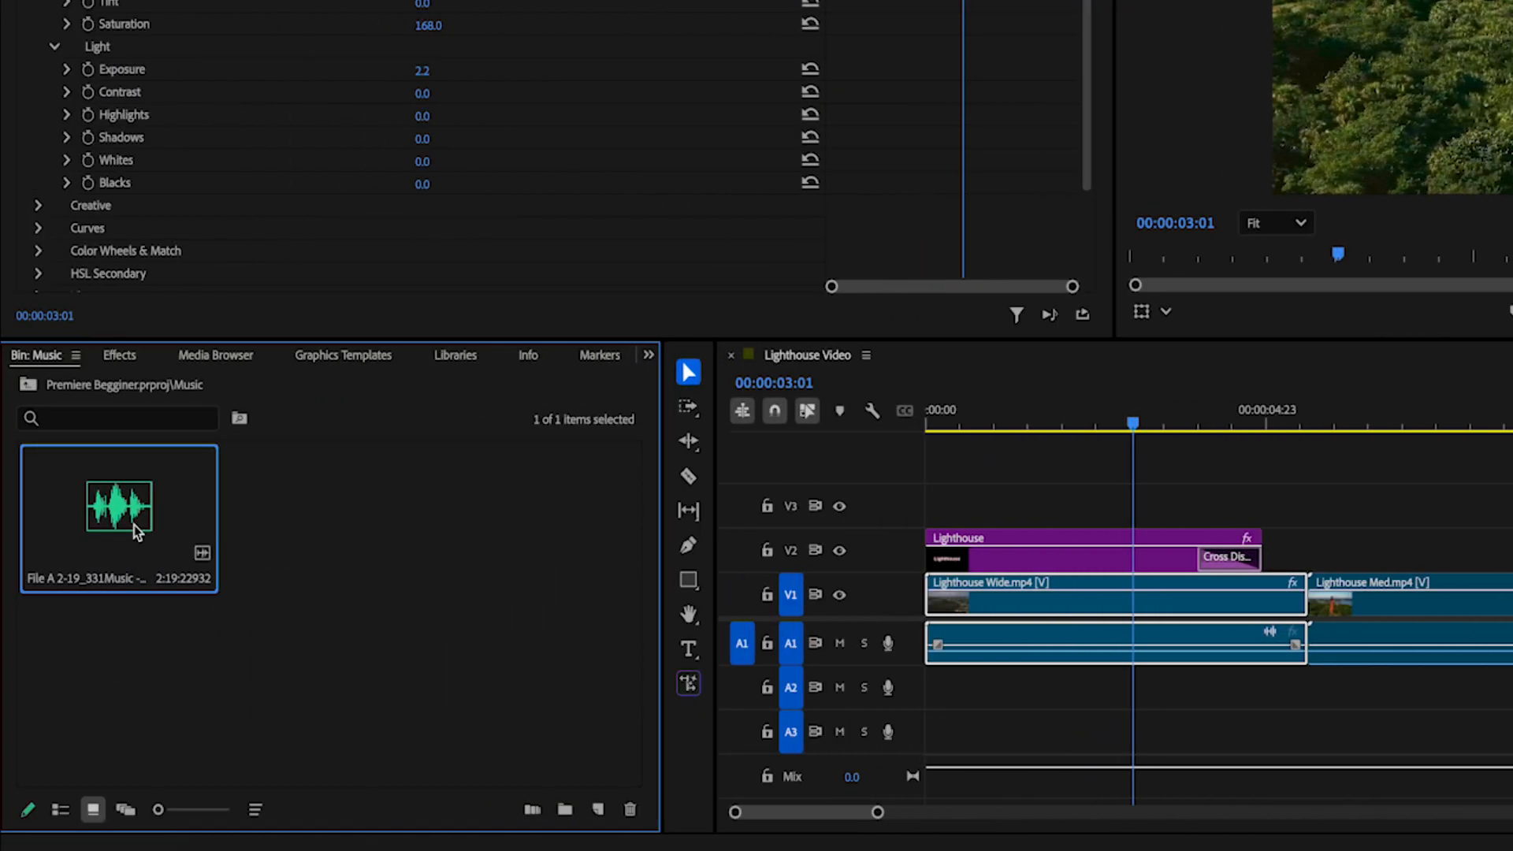
double_click(136, 532)
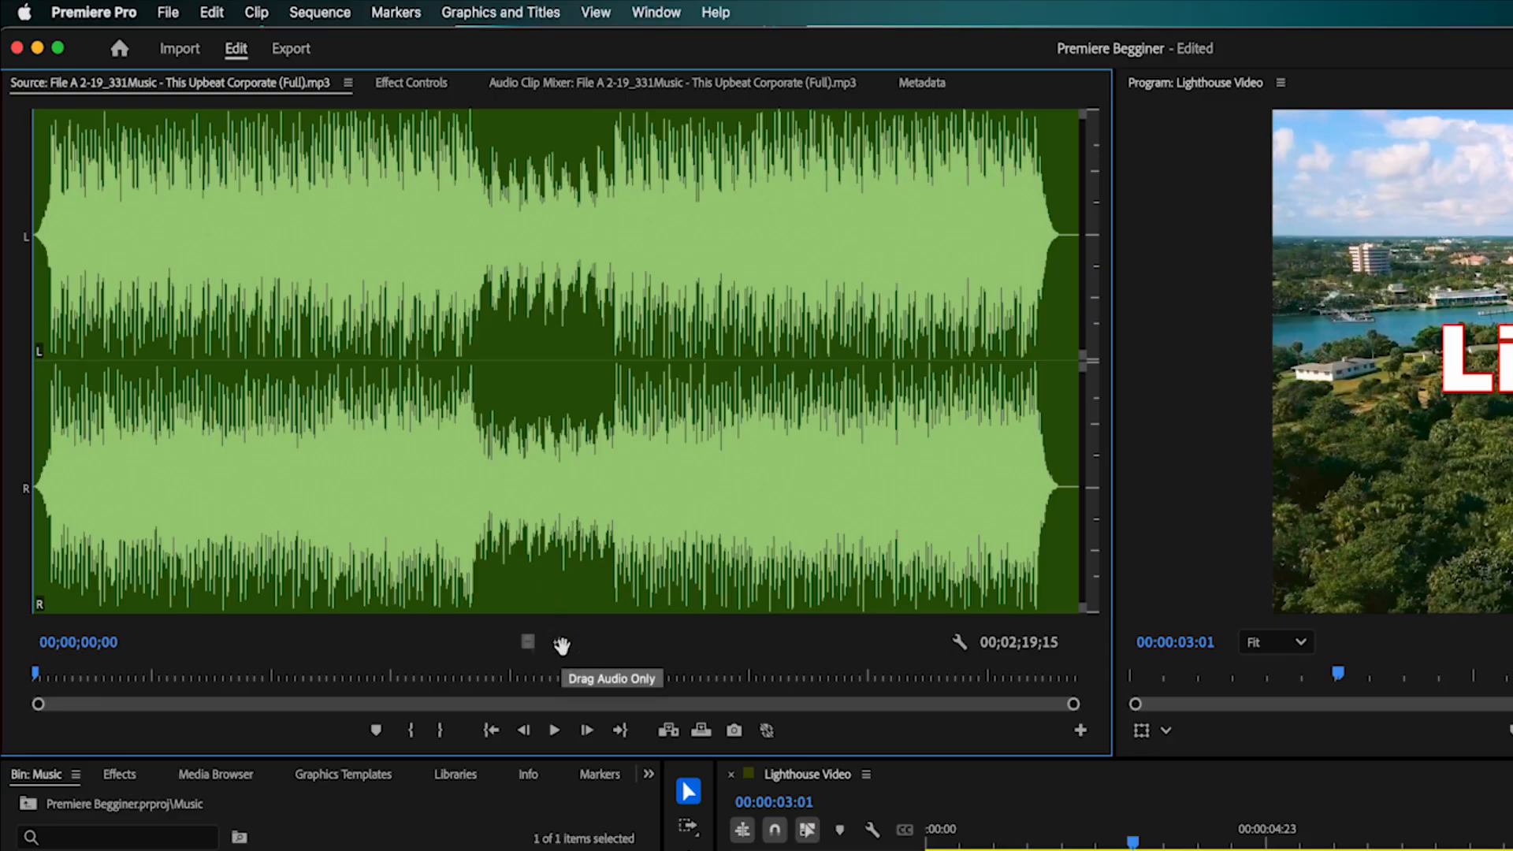
drag(559, 644, 922, 850)
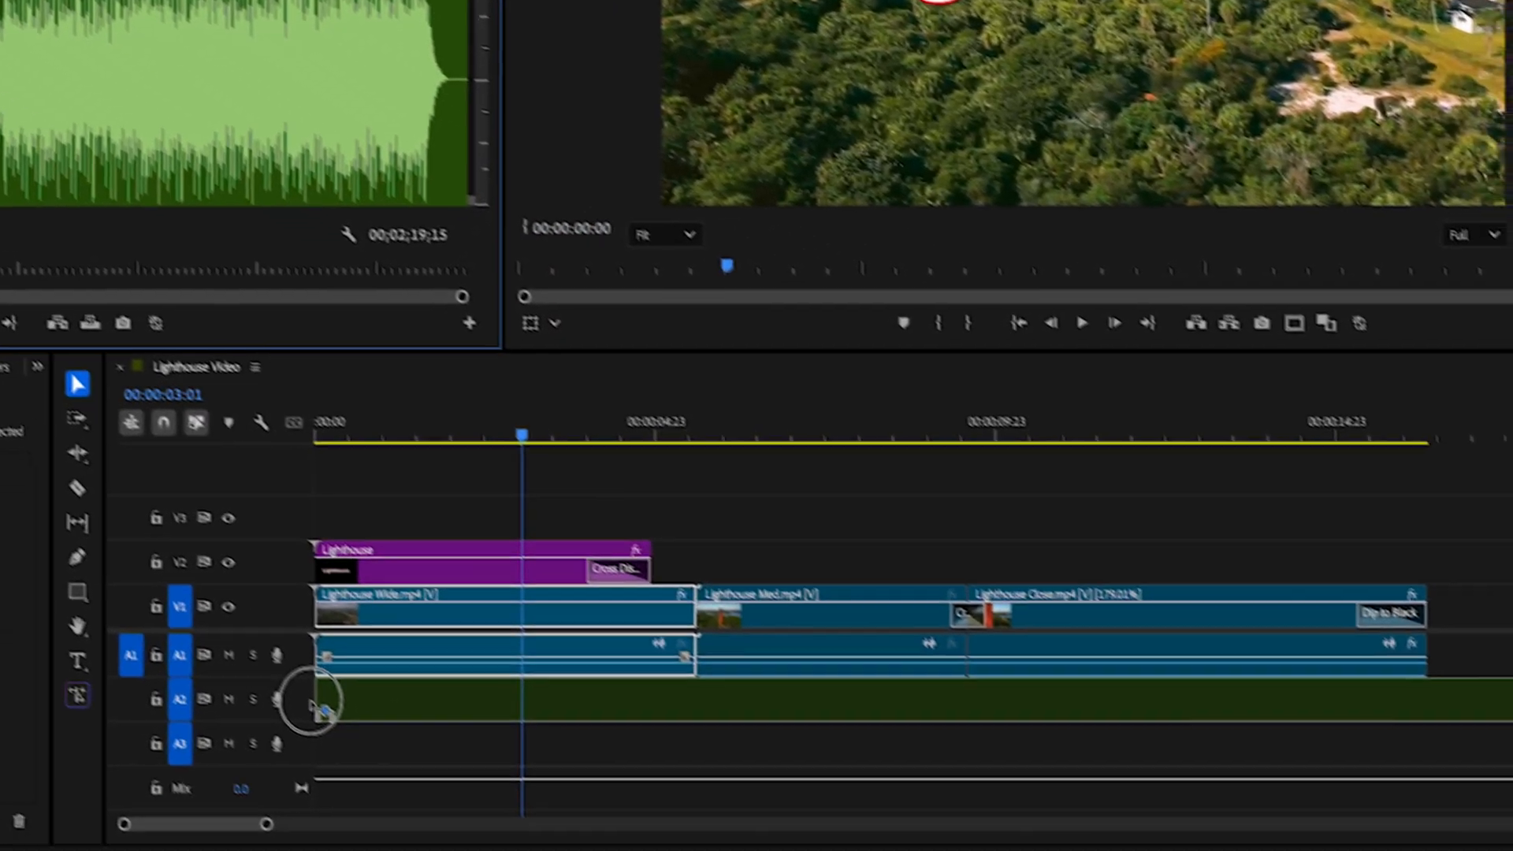
drag(310, 701, 284, 686)
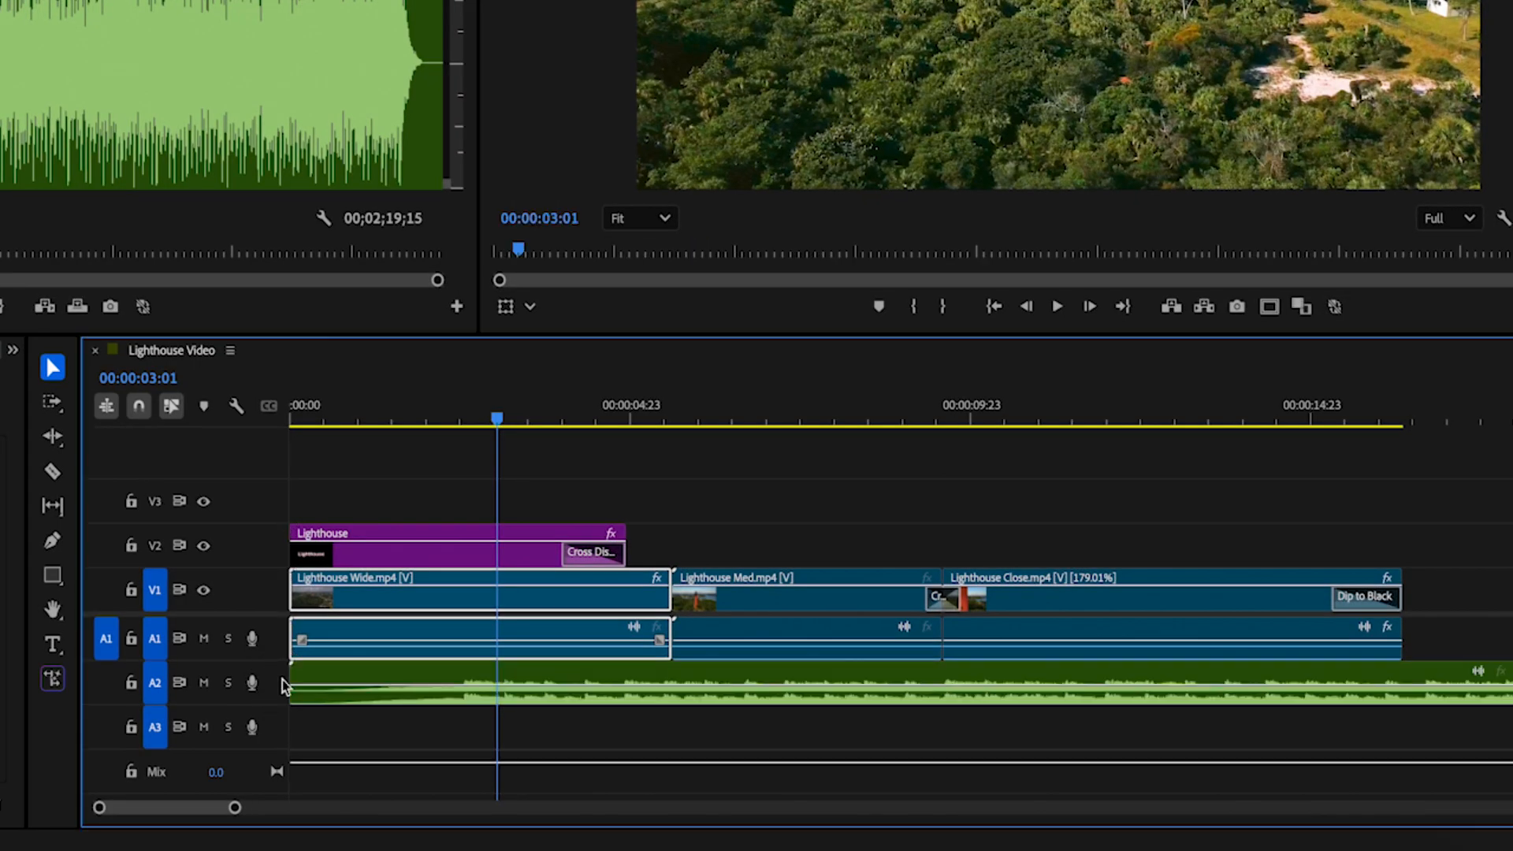
Step: Try cutting the A2 music where the video ends and deleting the excess, and undo both edits
key(minus)
key(minus)
key(minus)
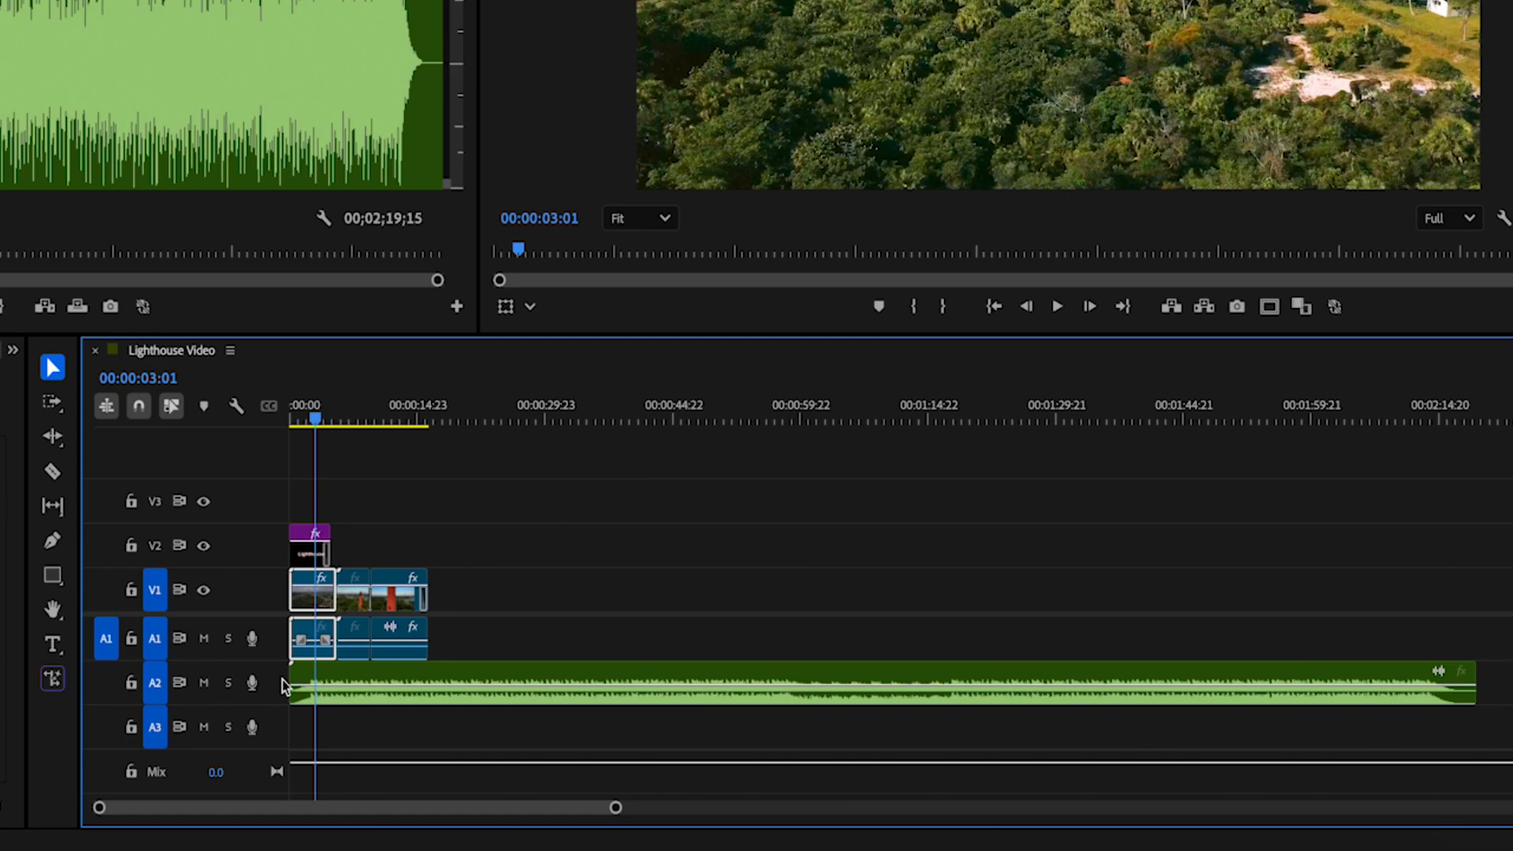
click(52, 472)
click(429, 683)
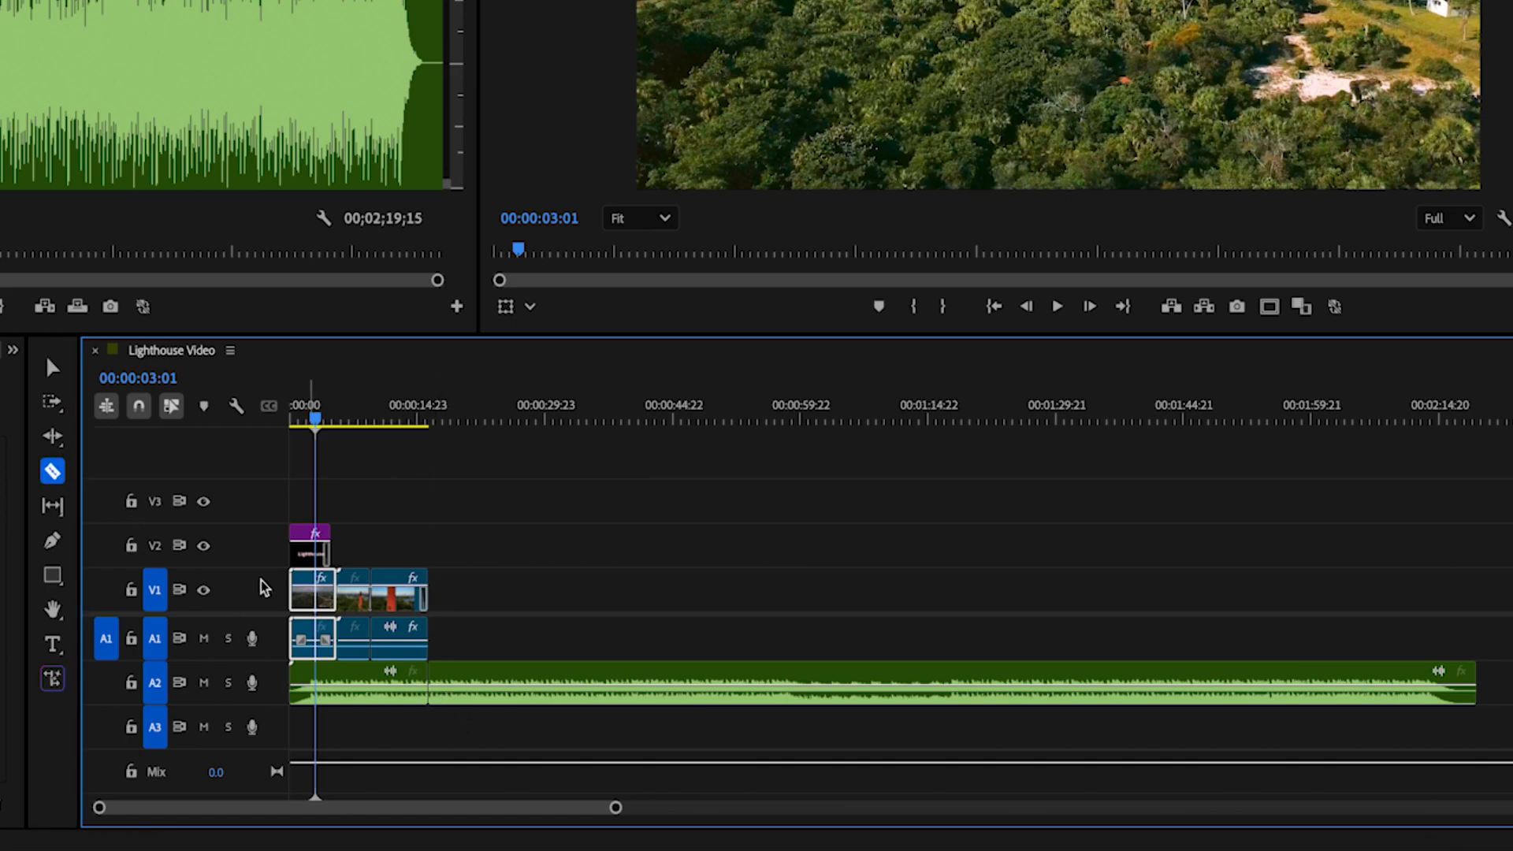
click(52, 368)
click(572, 700)
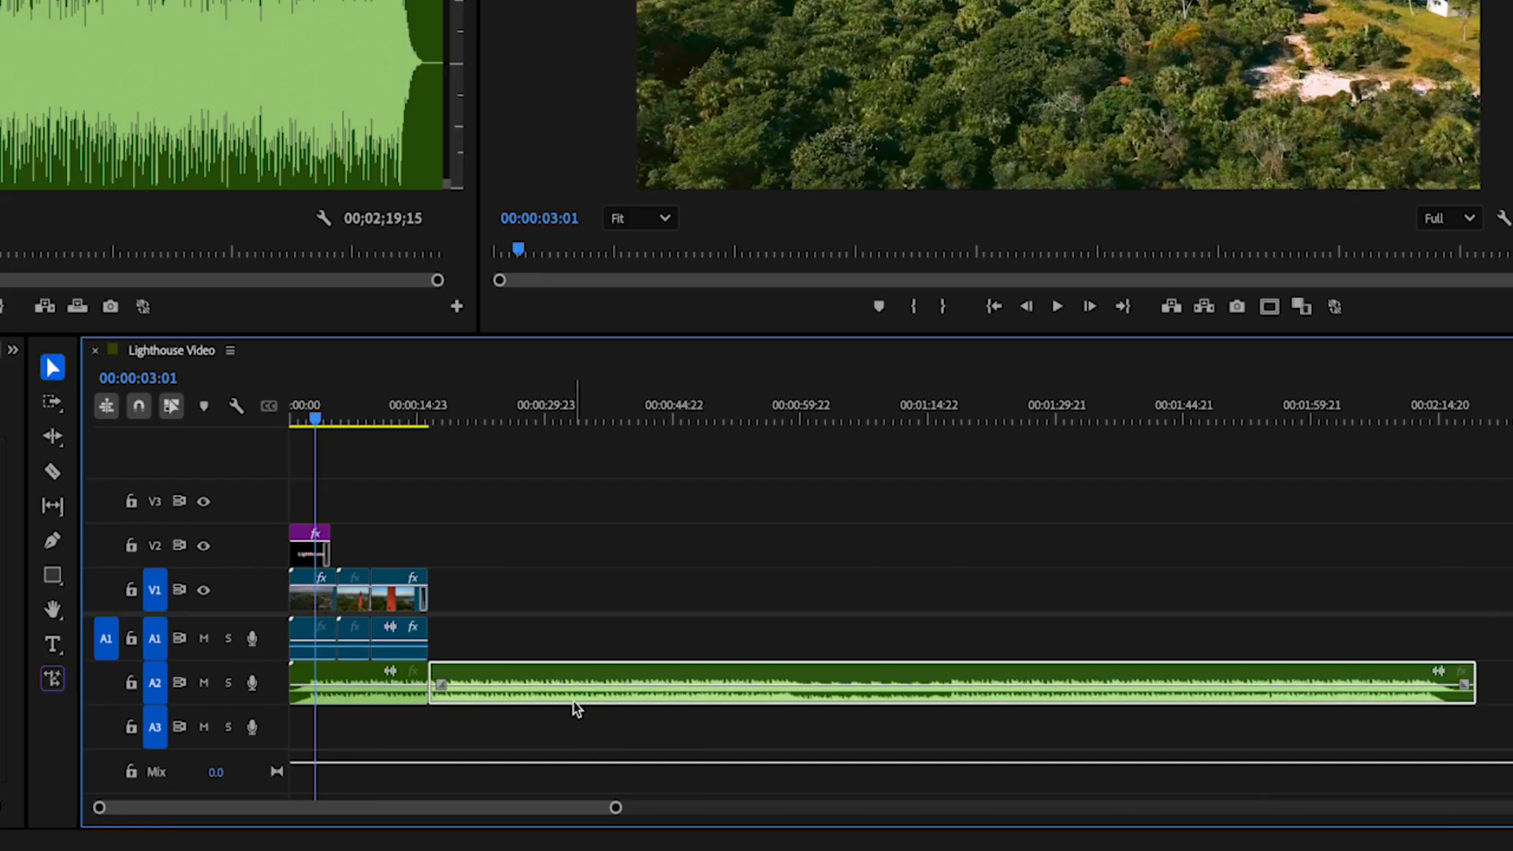
key(Delete)
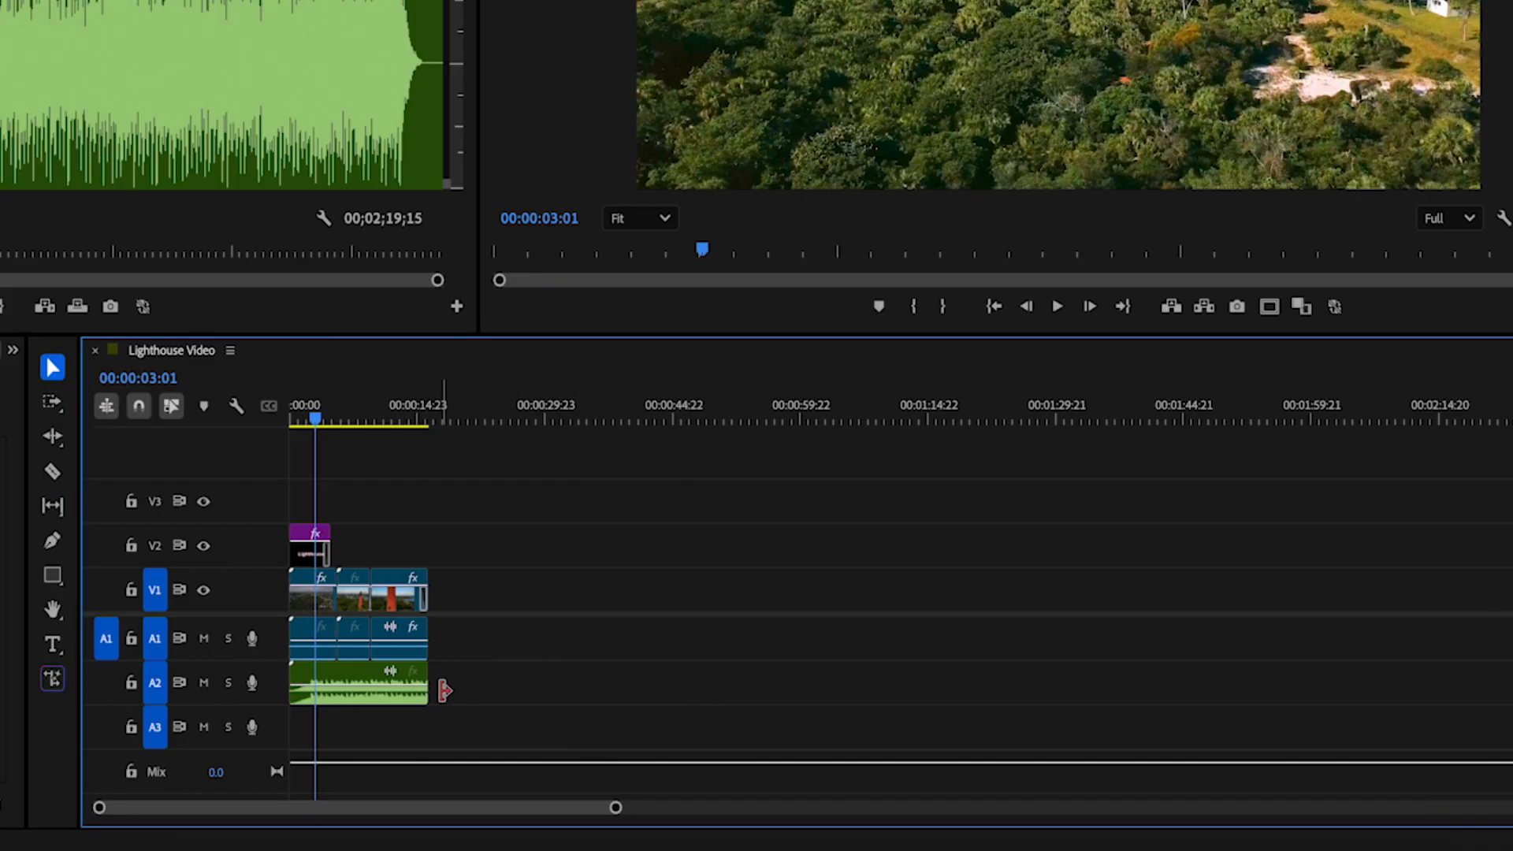
key(super+z)
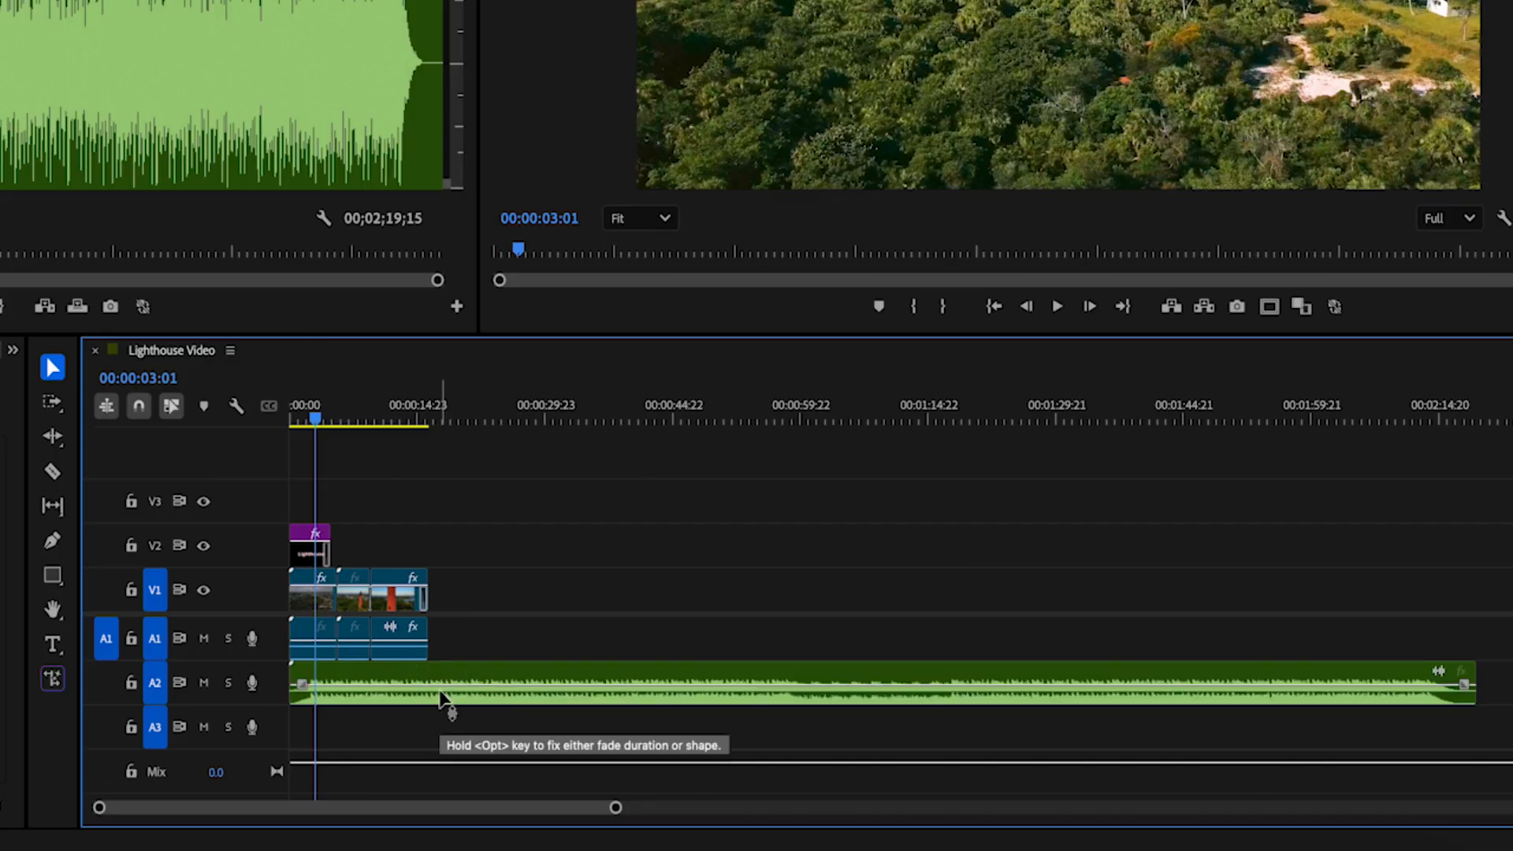
Step: Shorten the A2 music to roughly the end of the video with the Remix Tool, and play back the ending
click(60, 446)
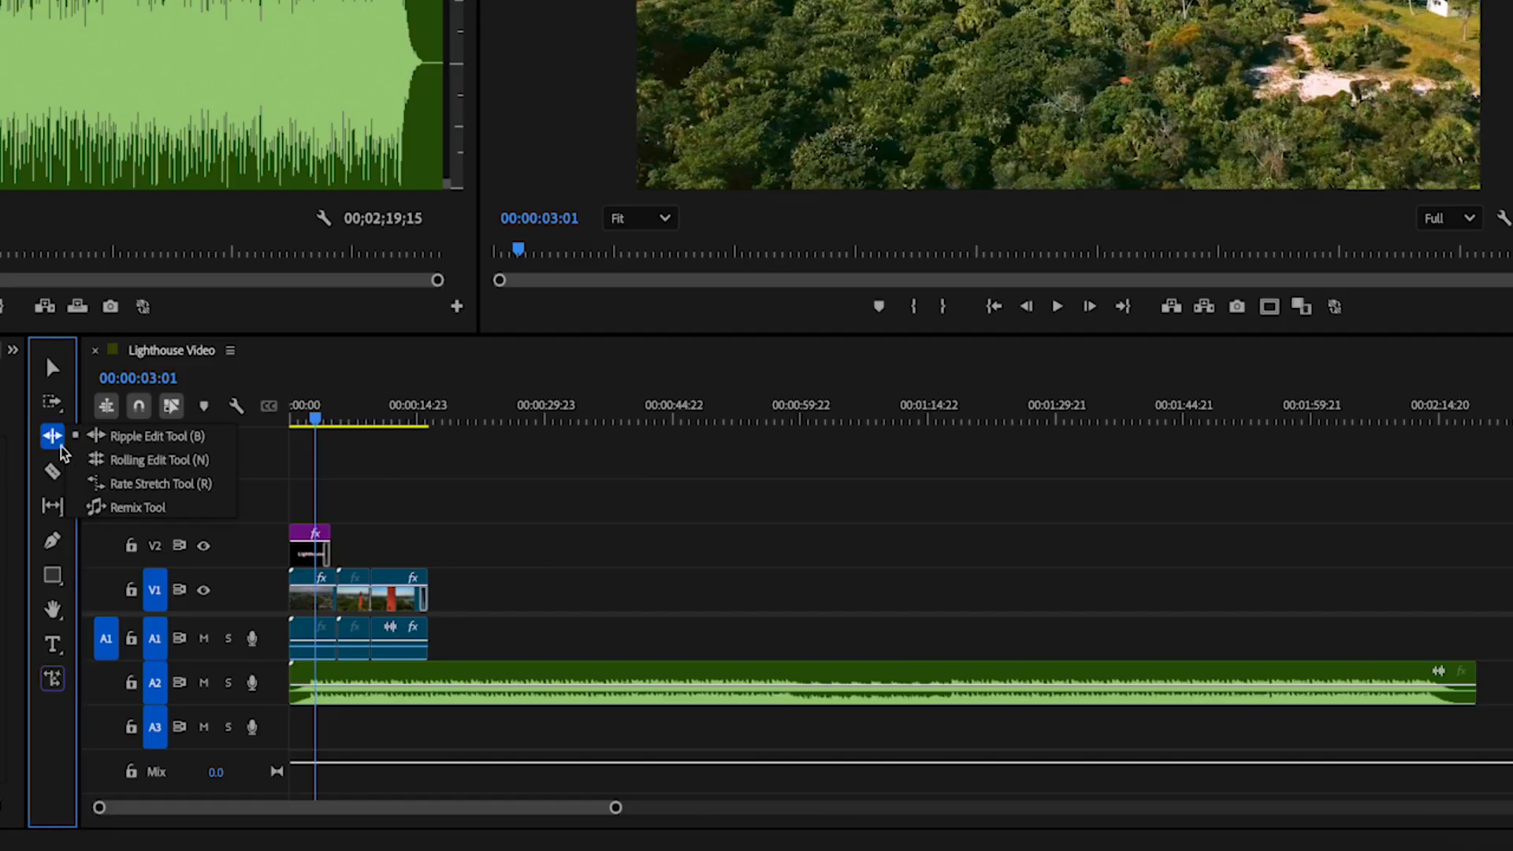
click(149, 511)
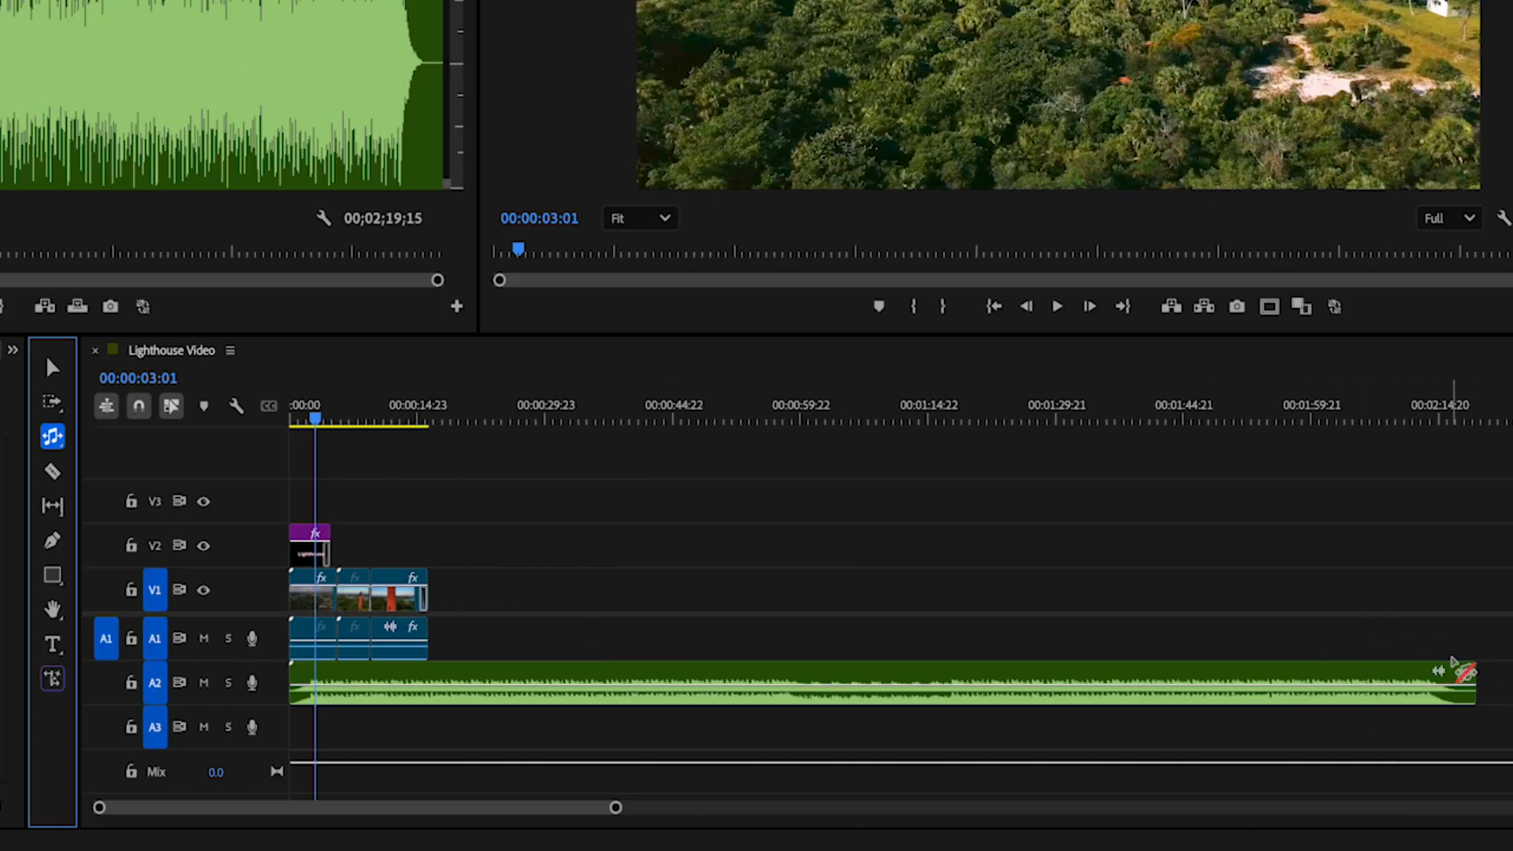
click(1472, 676)
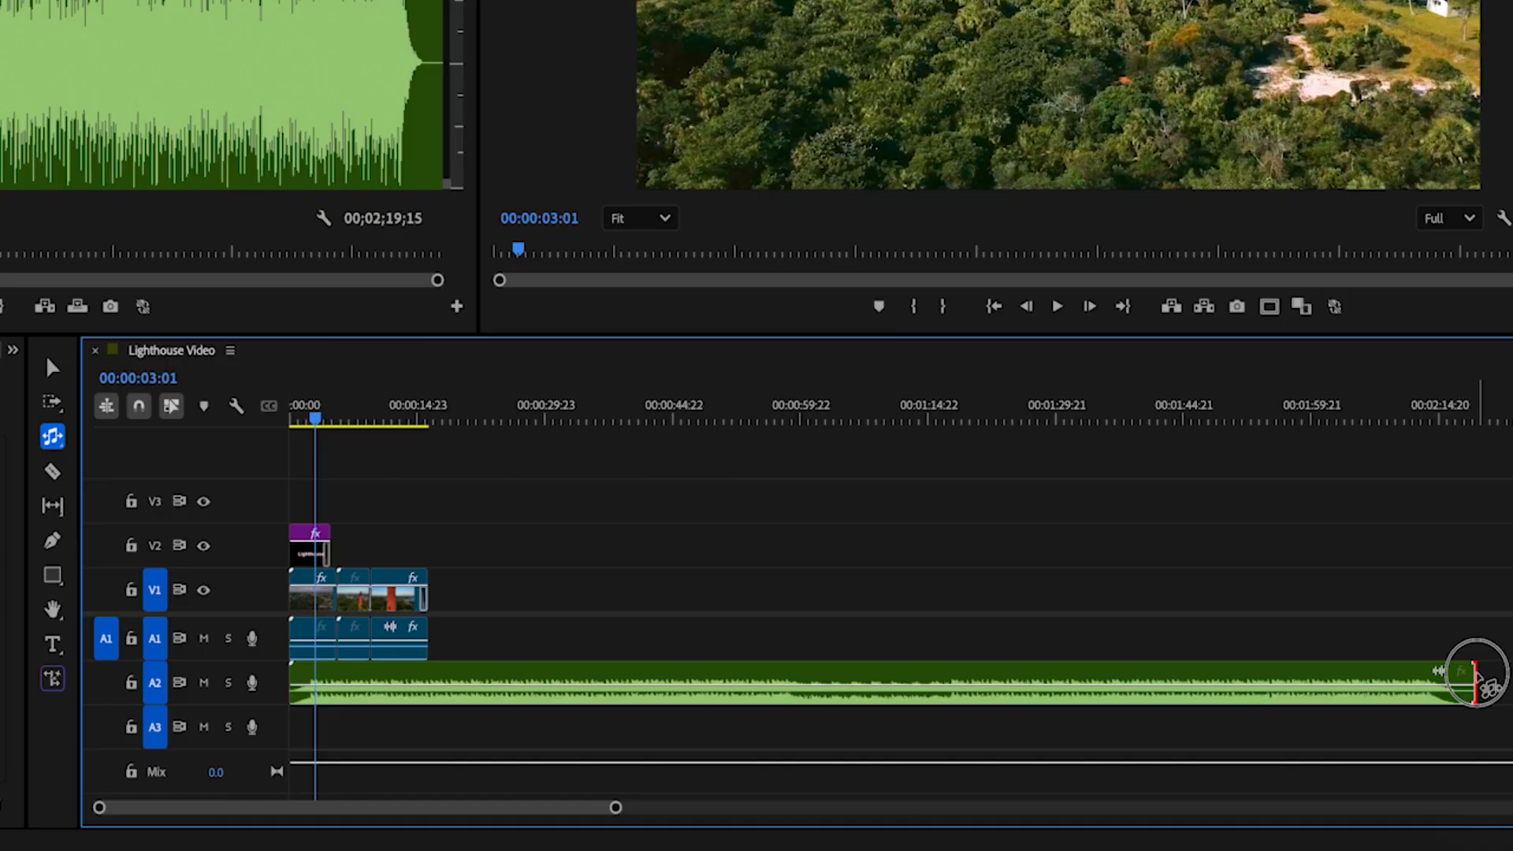
drag(1471, 675, 438, 683)
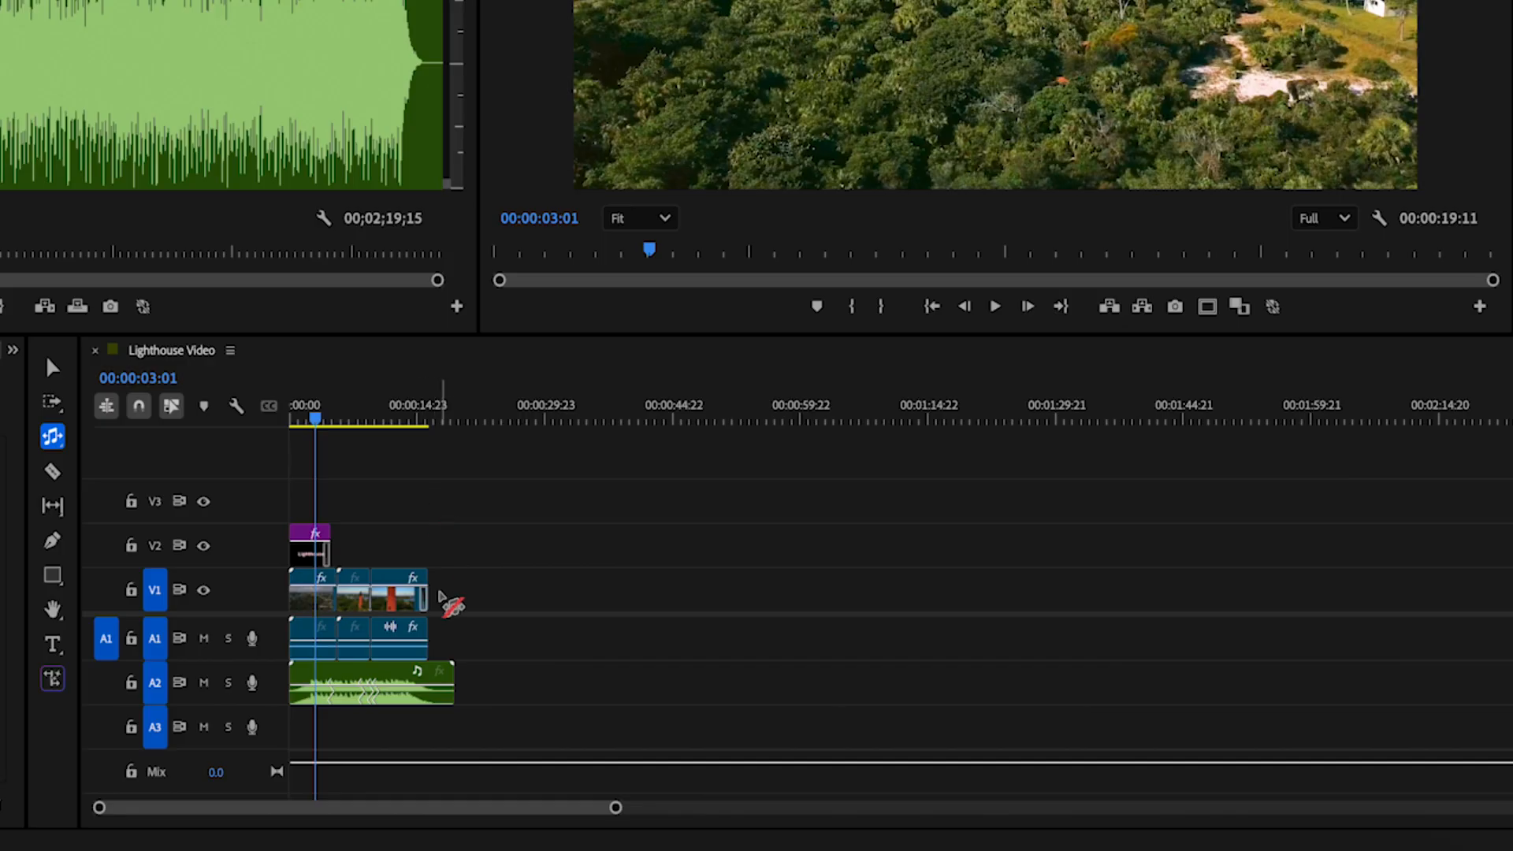
click(406, 416)
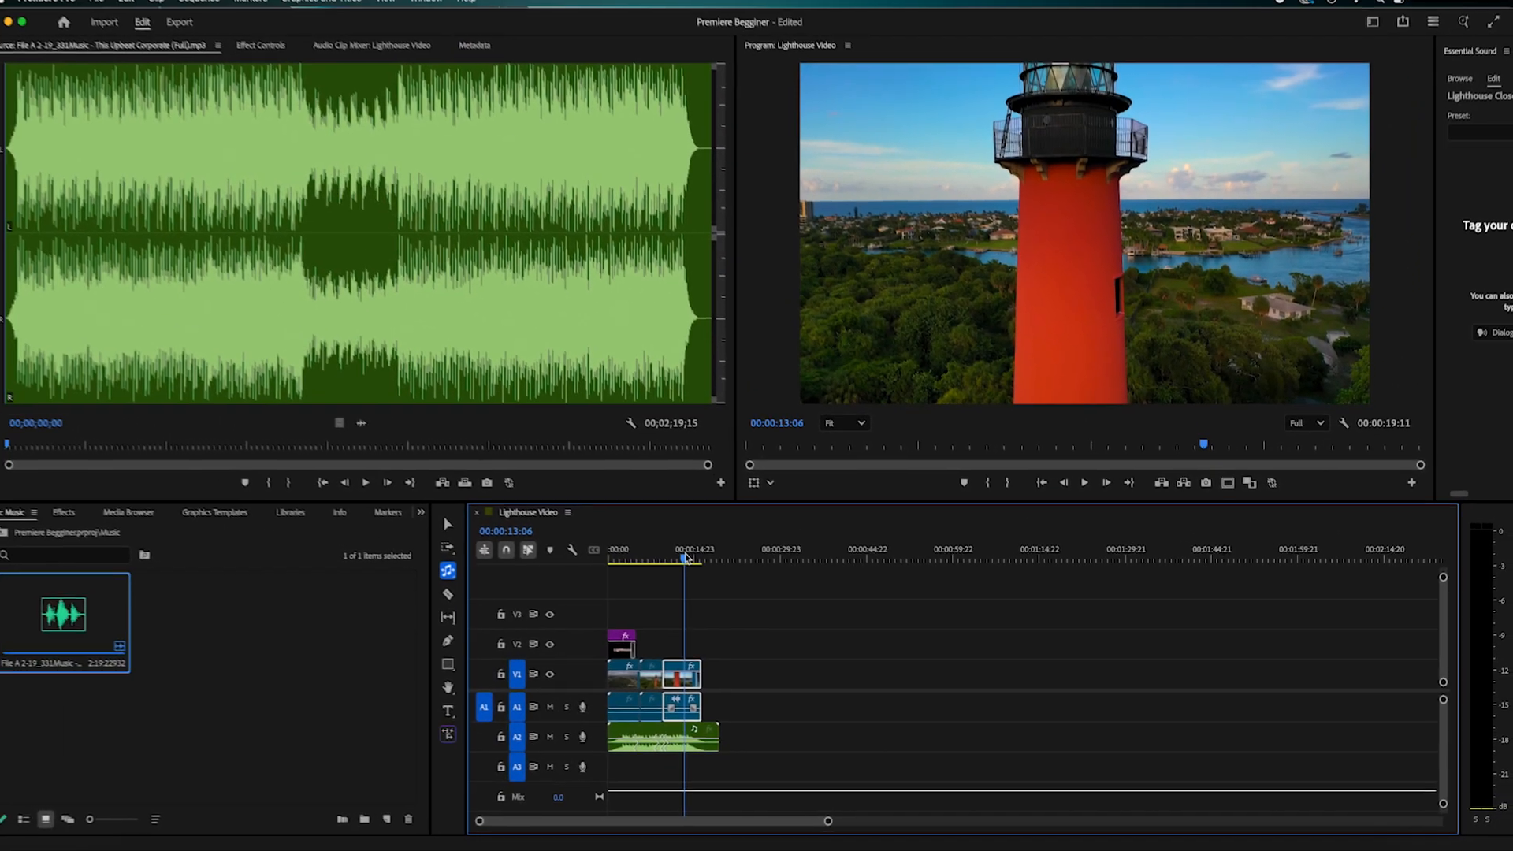
key(space)
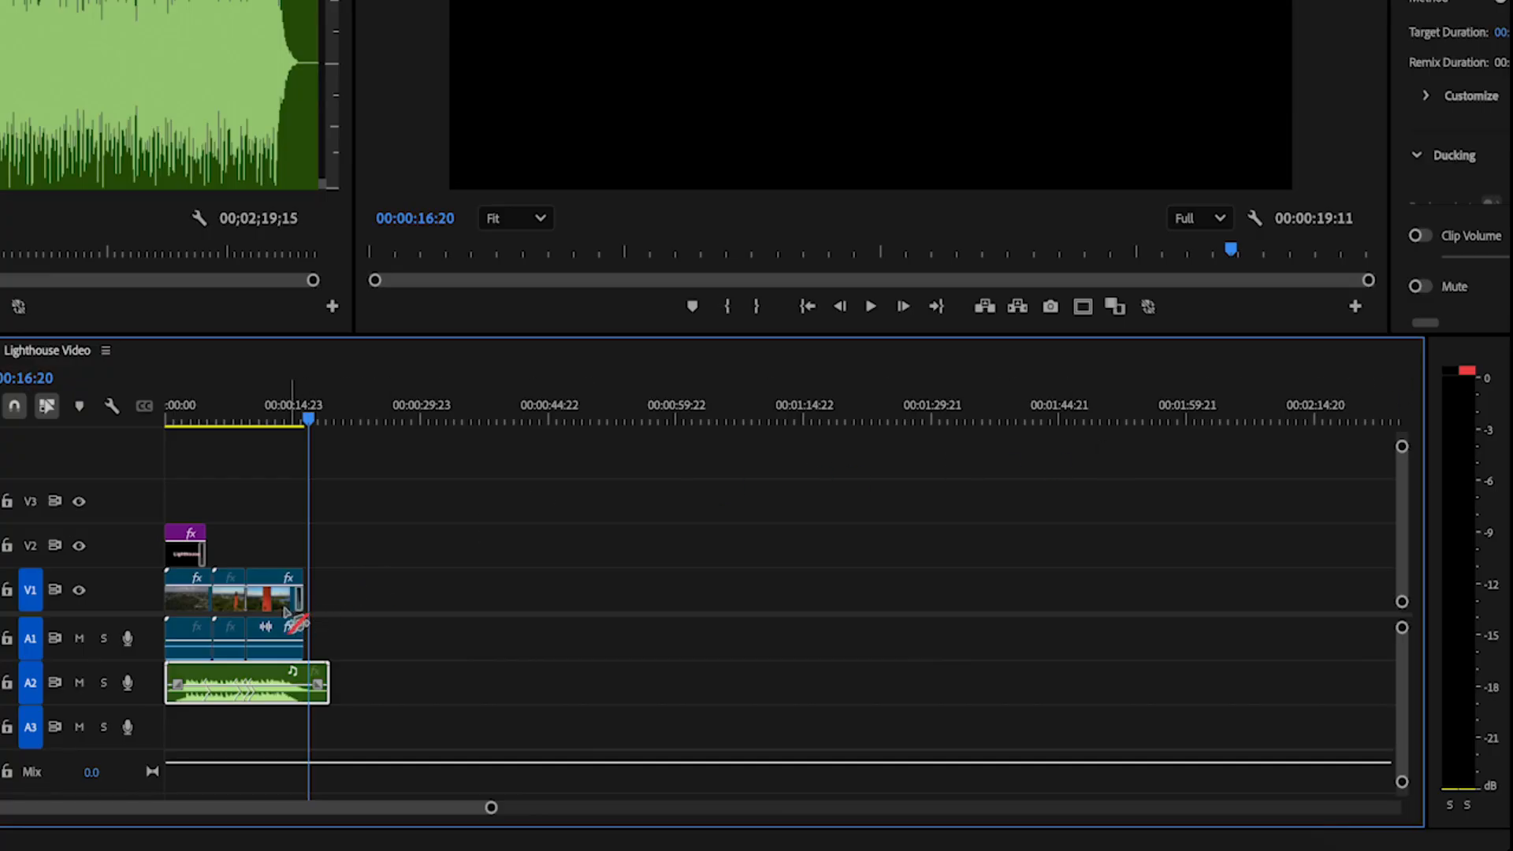
click(271, 701)
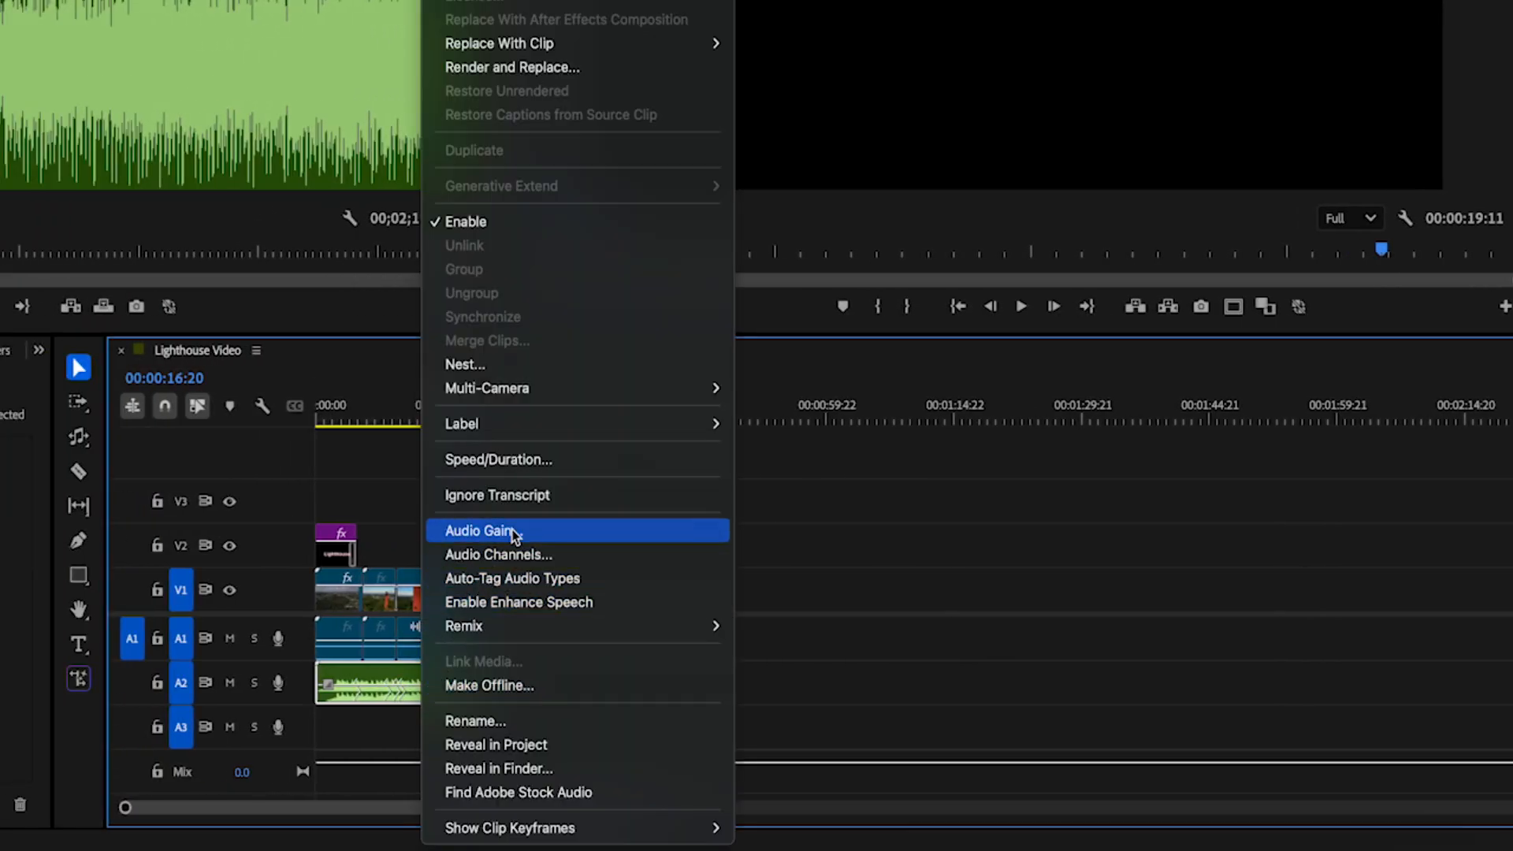
click(514, 535)
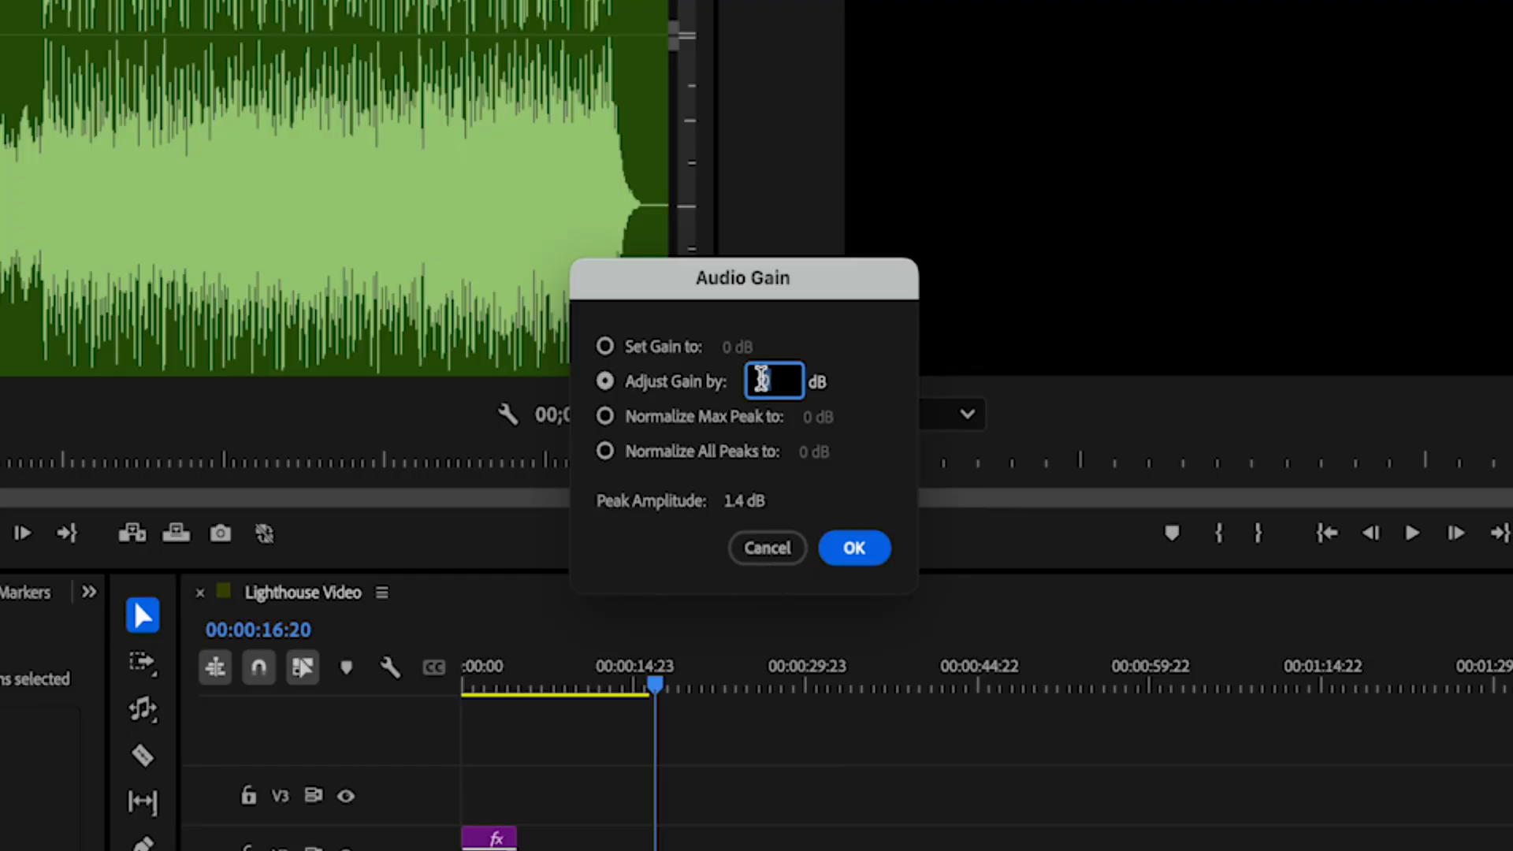
click(768, 552)
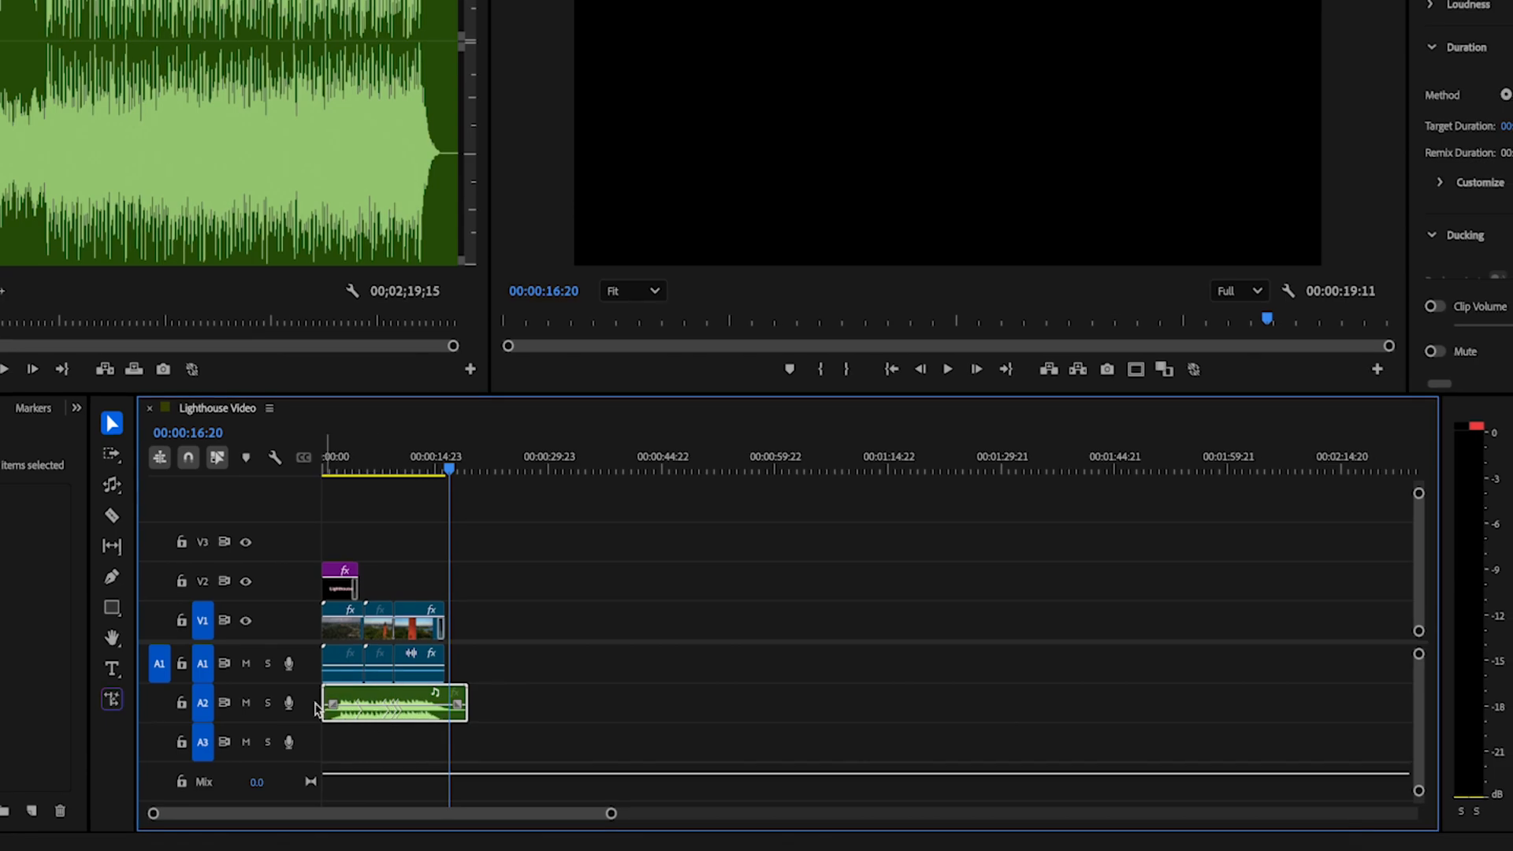
Step: Enlarge the A2 track and slightly lower the music clip's volume with its level line
drag(306, 722, 305, 746)
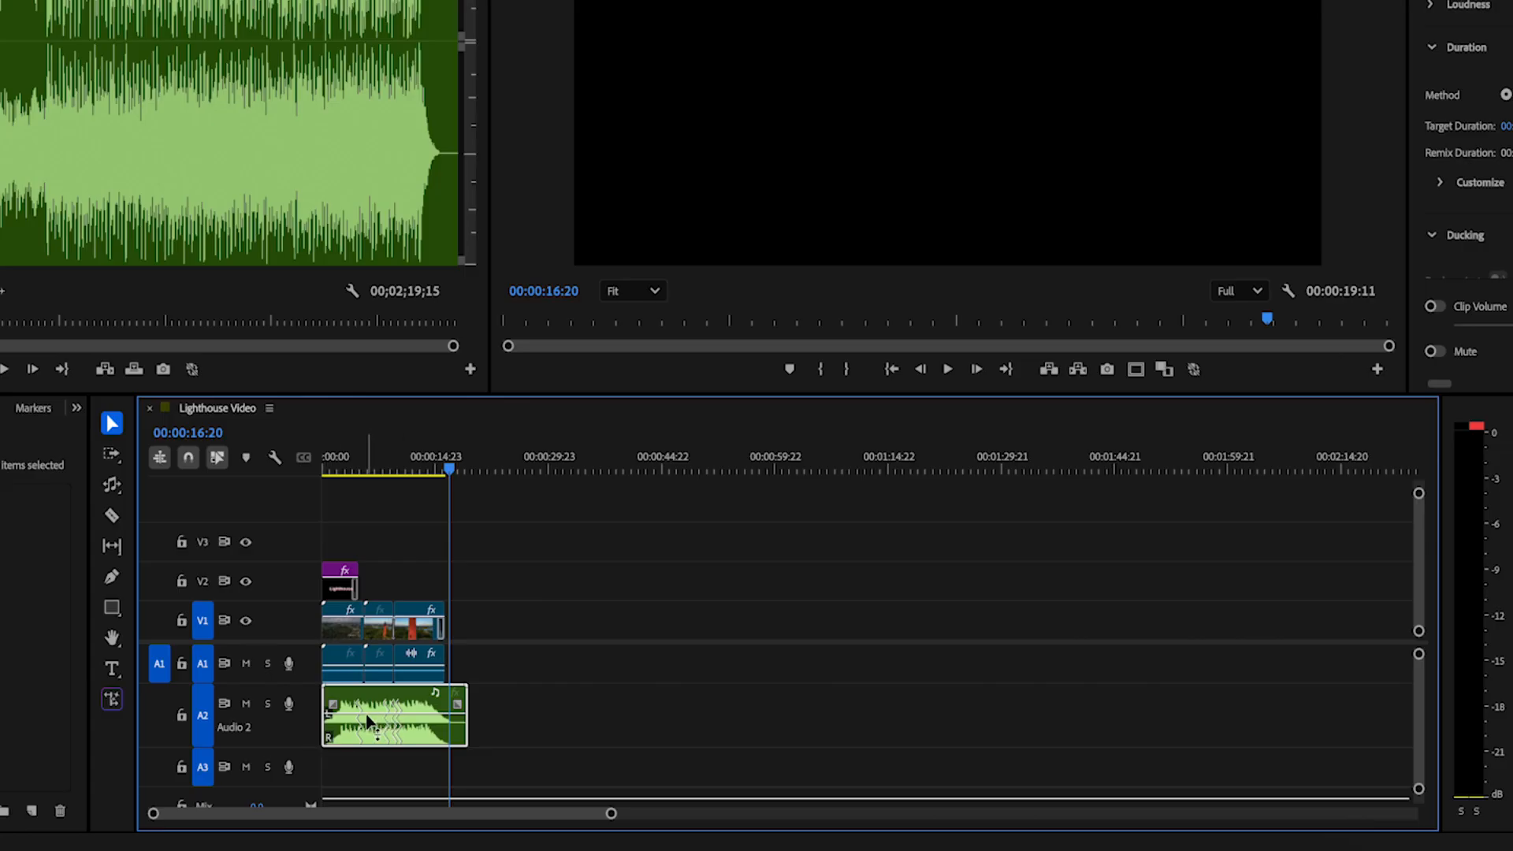
scroll(383, 718, up, 4)
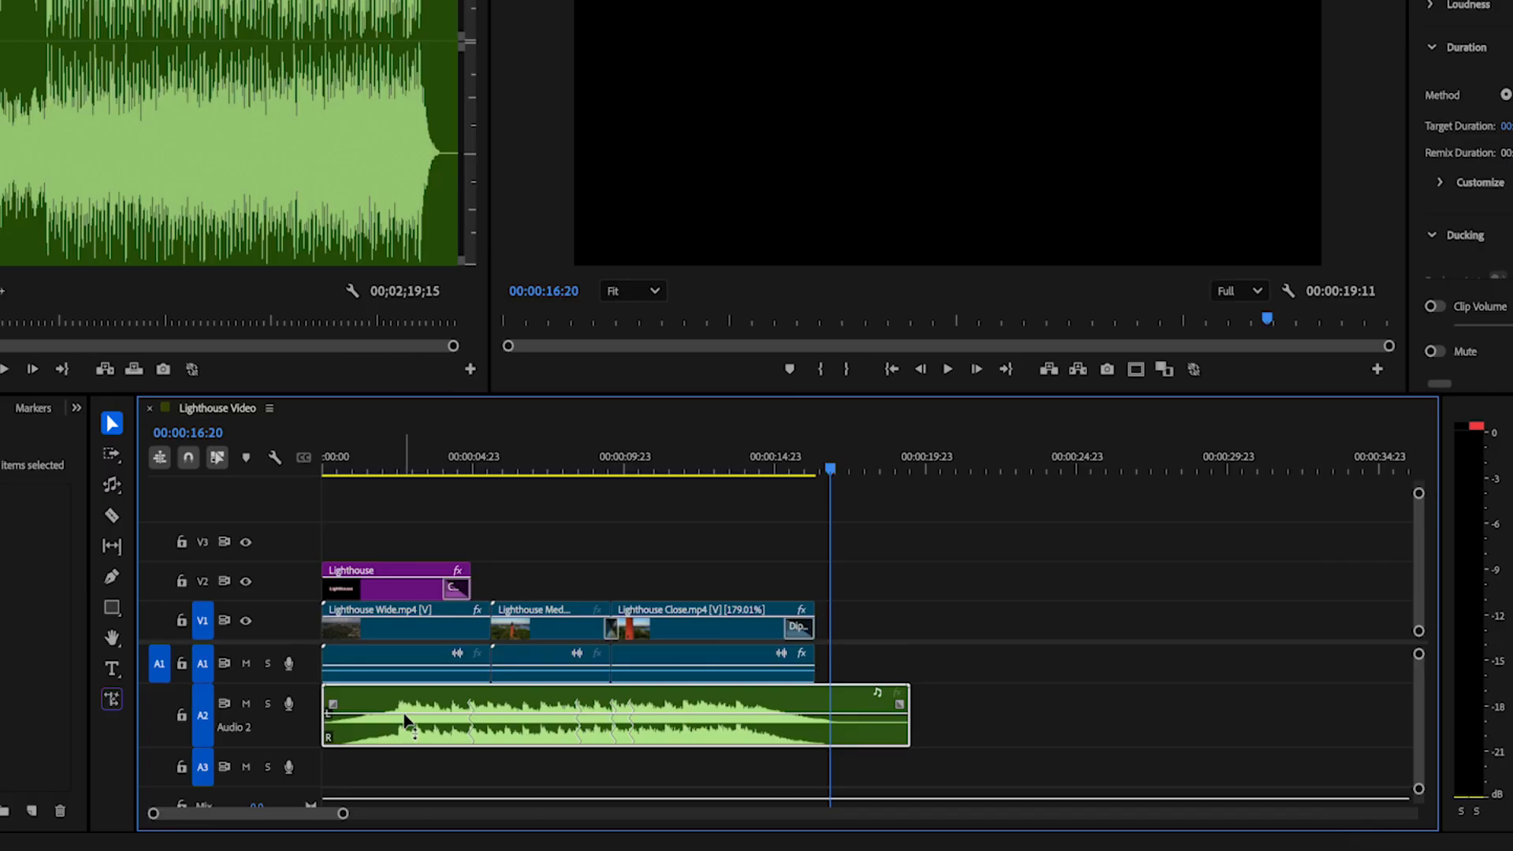
drag(401, 719, 403, 725)
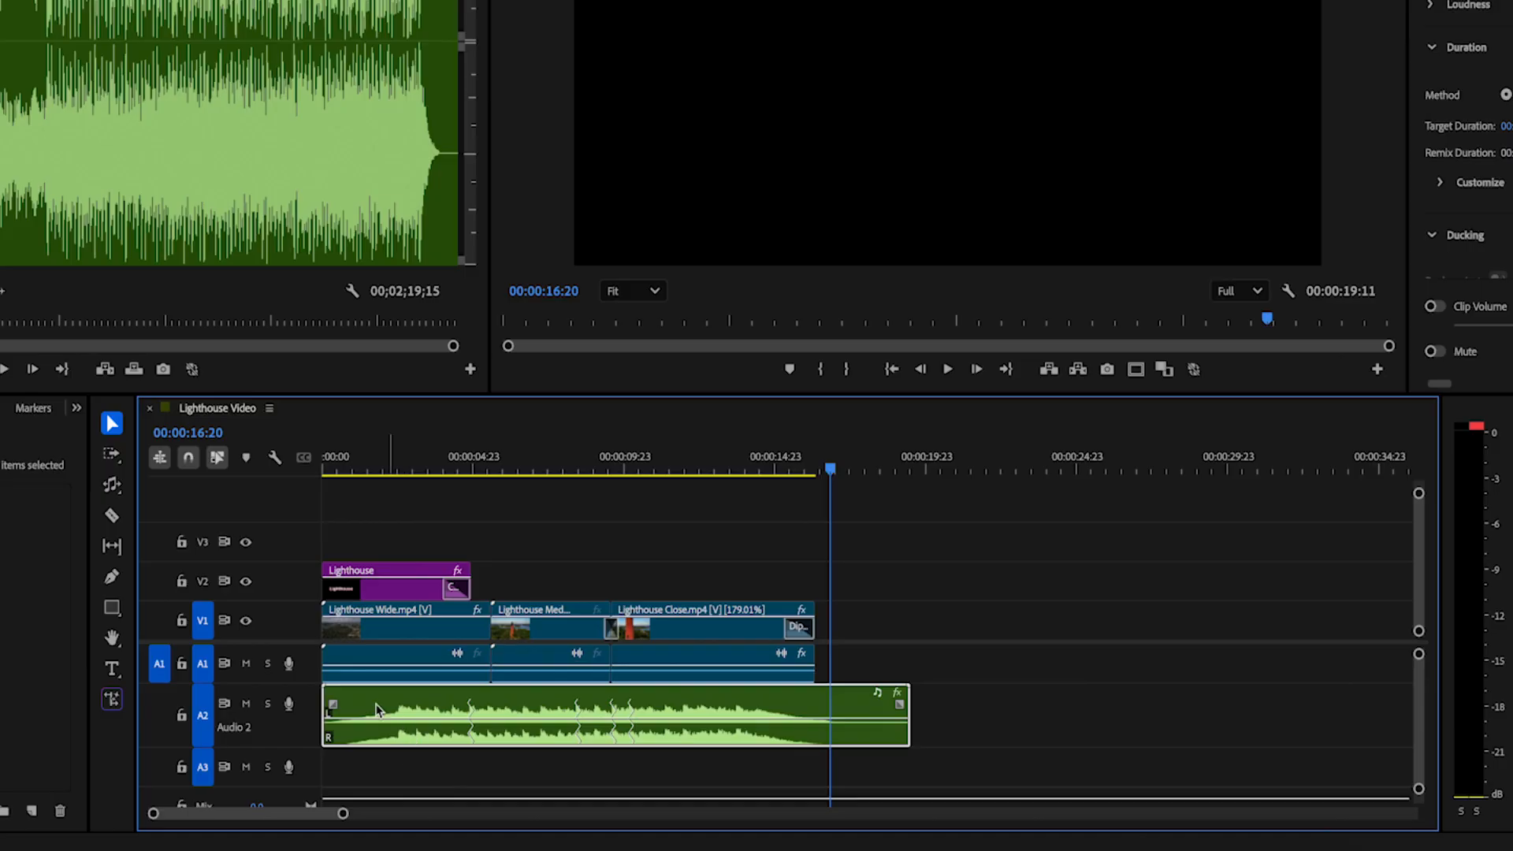
Step: Enlarge the V1 track and play back the ending of the sequence from shortly before the last clip ends
drag(303, 603, 304, 573)
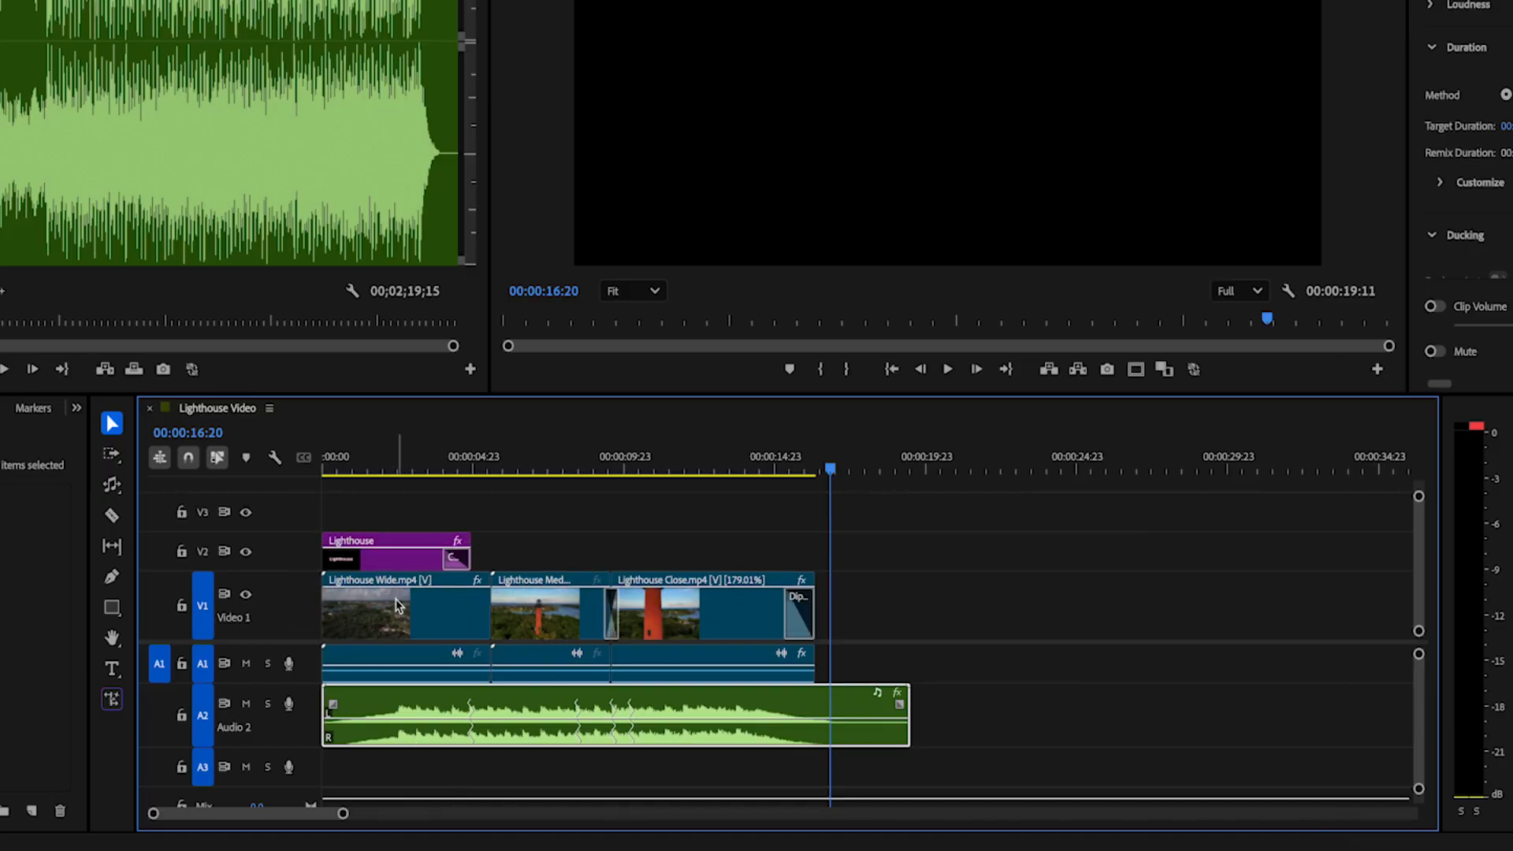
click(726, 469)
key(space)
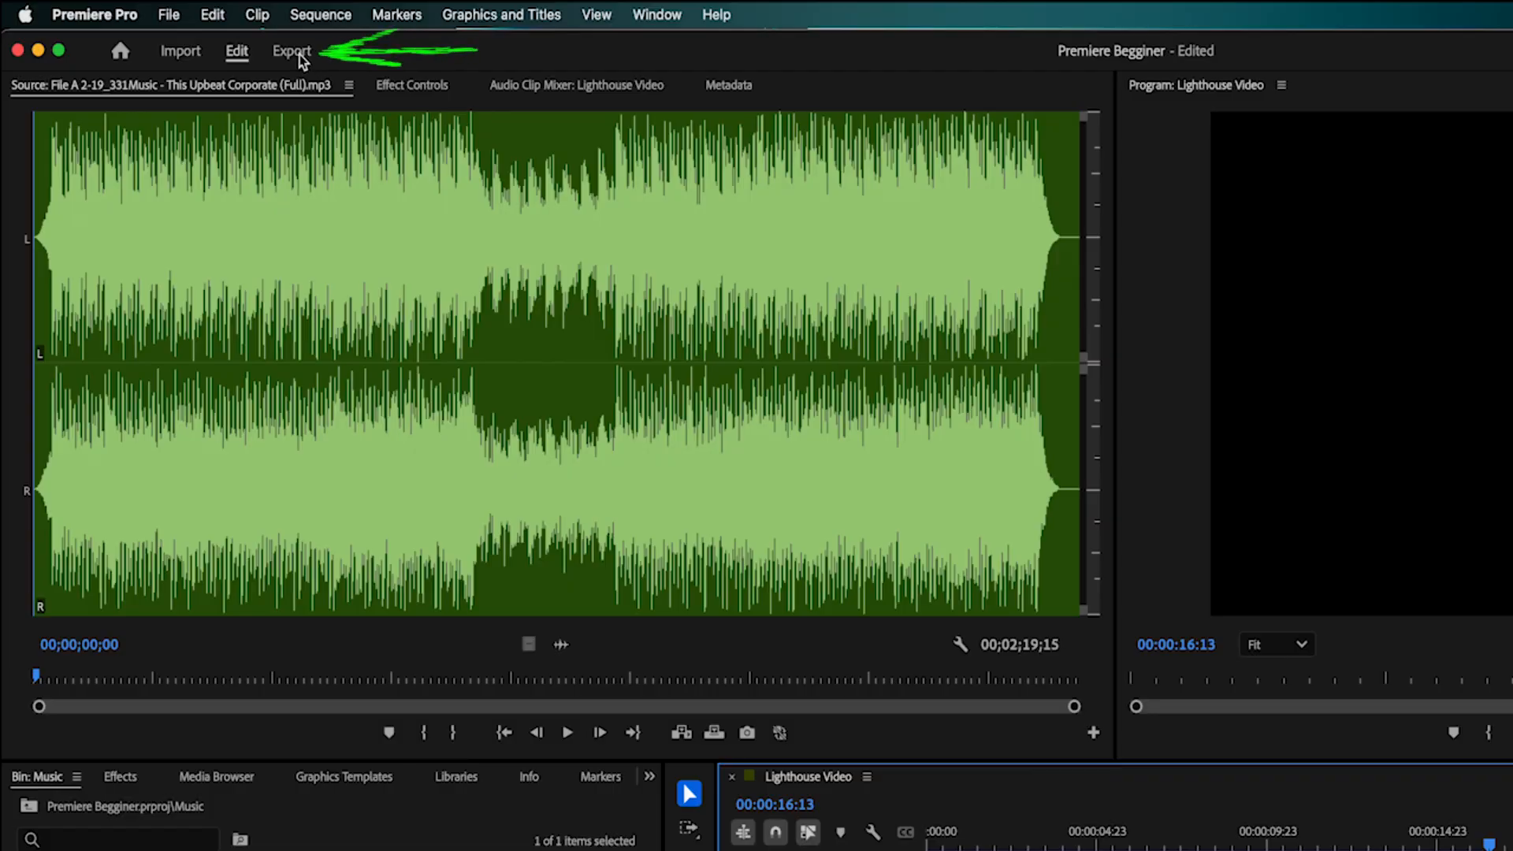
Step: Open the export settings for the Lighthouse Video sequence and set the export range to Entire Source
click(176, 18)
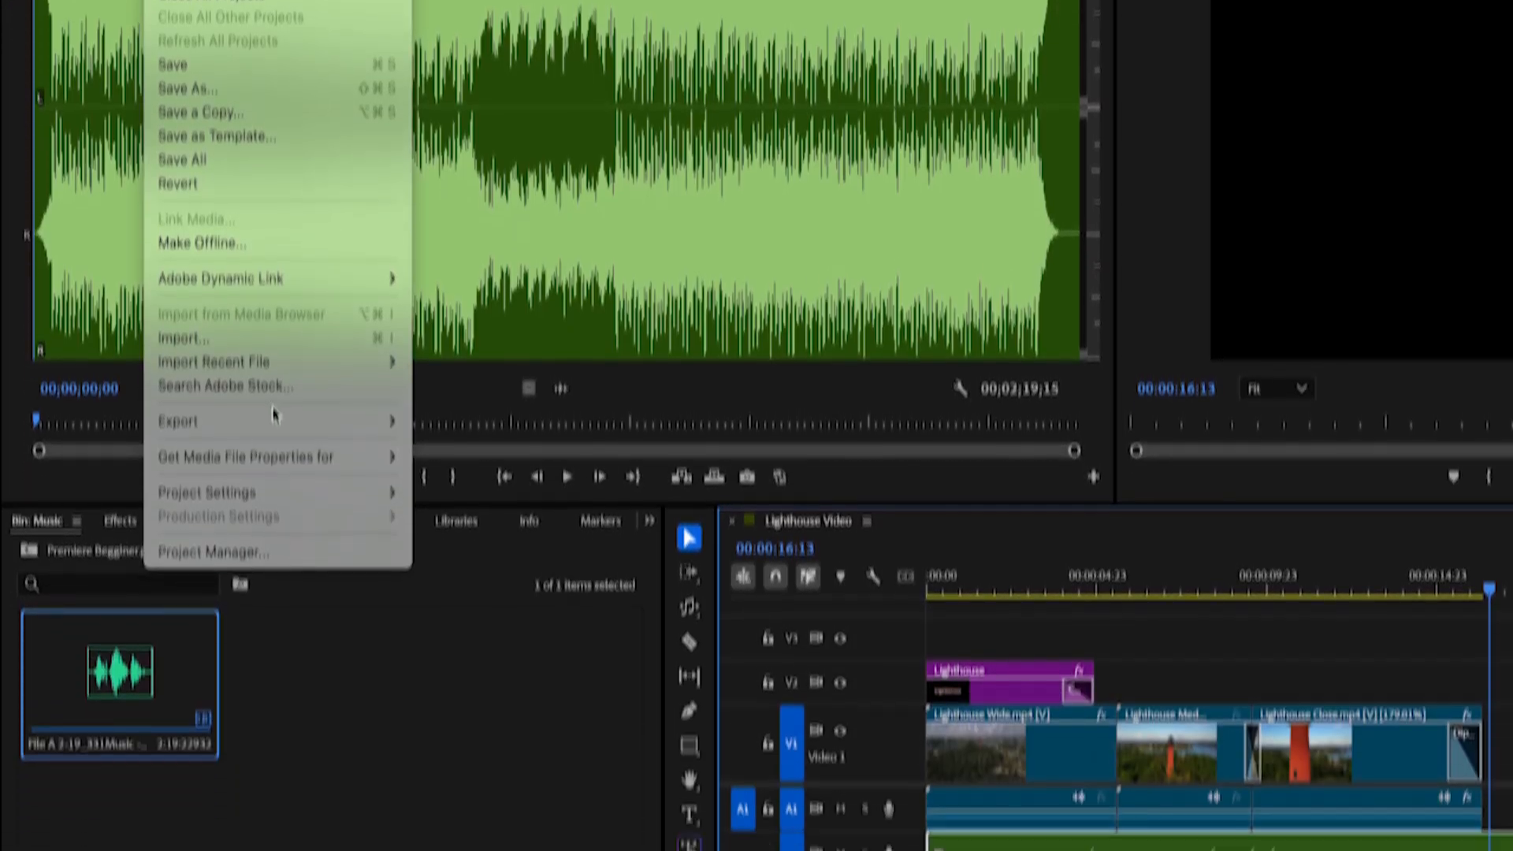
mouse_move(280, 422)
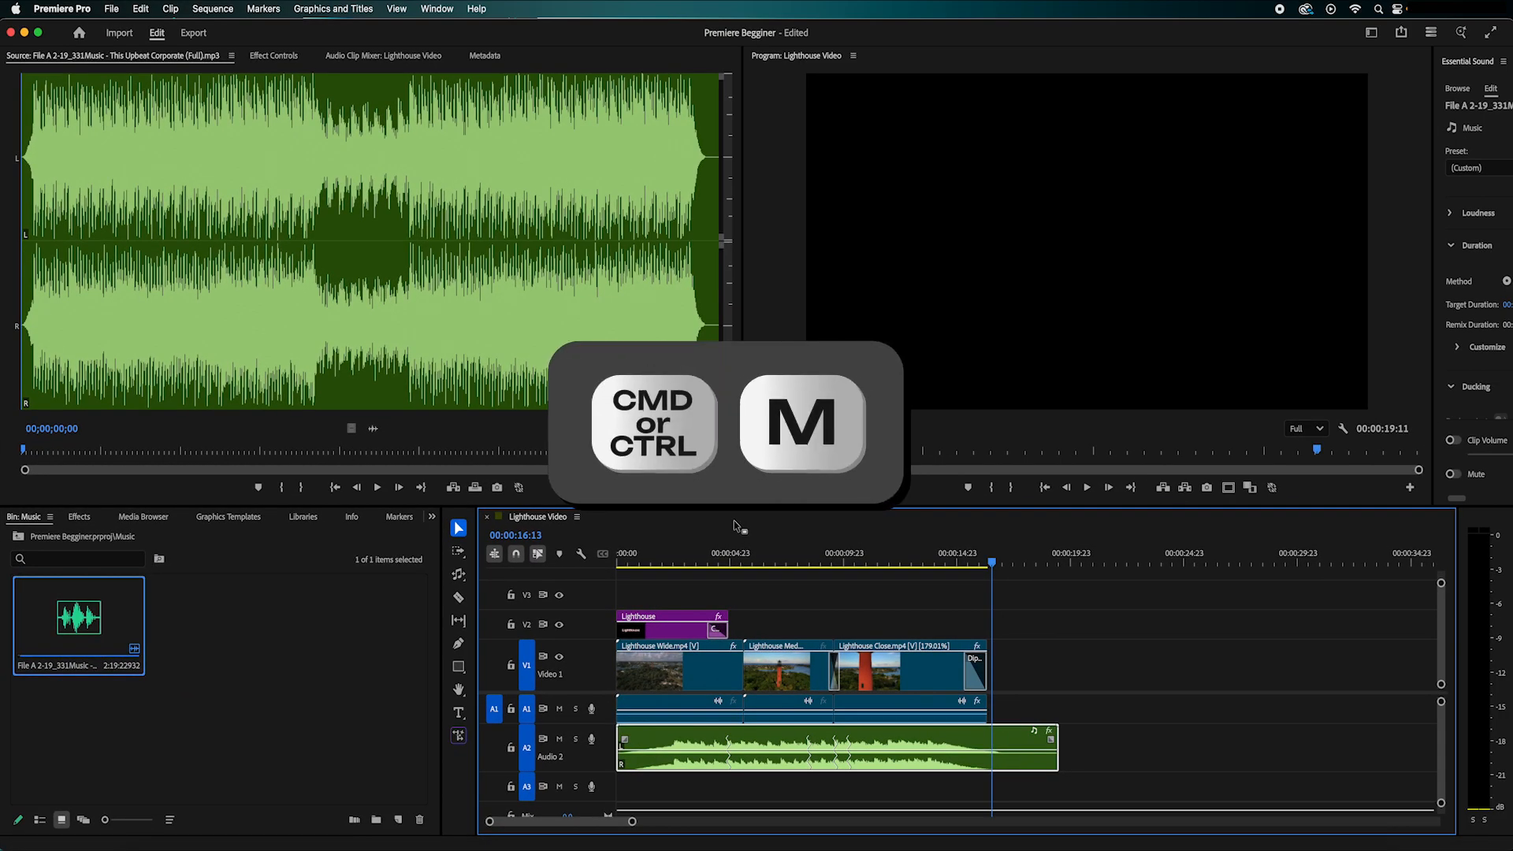
key(super+m)
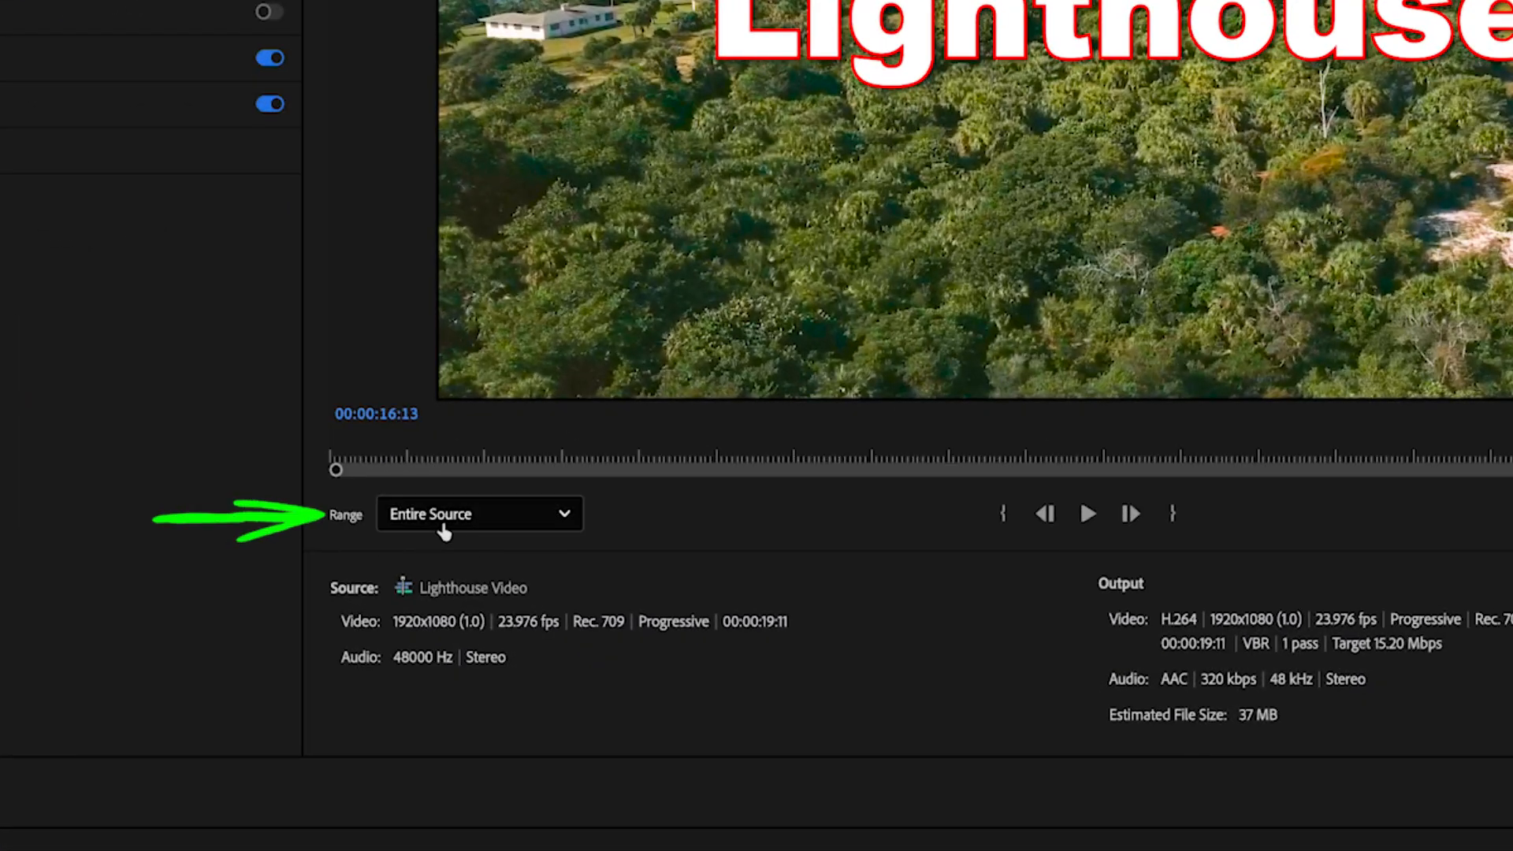
click(568, 520)
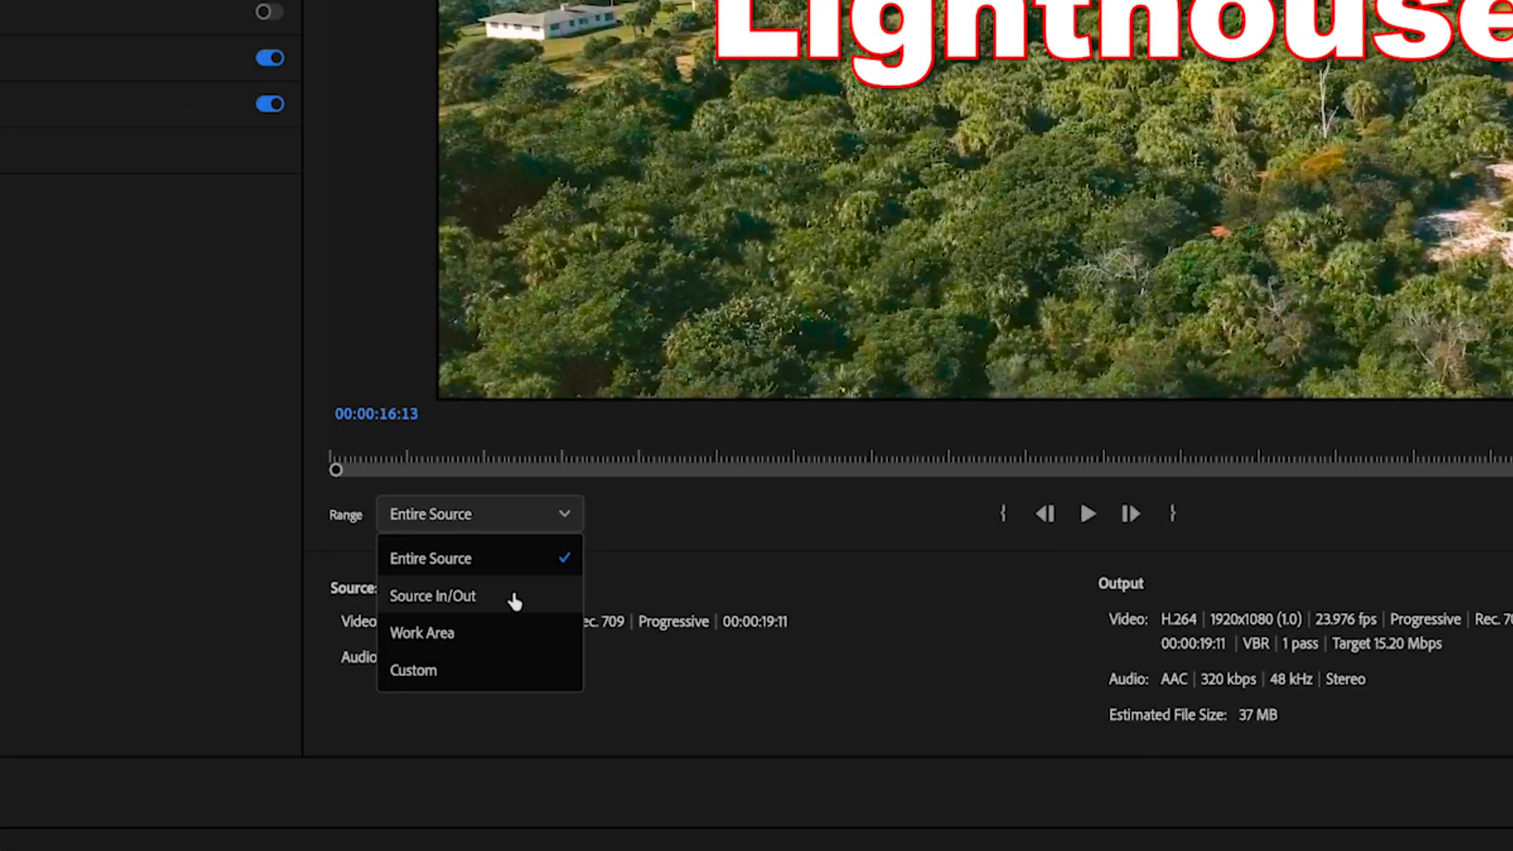
click(486, 558)
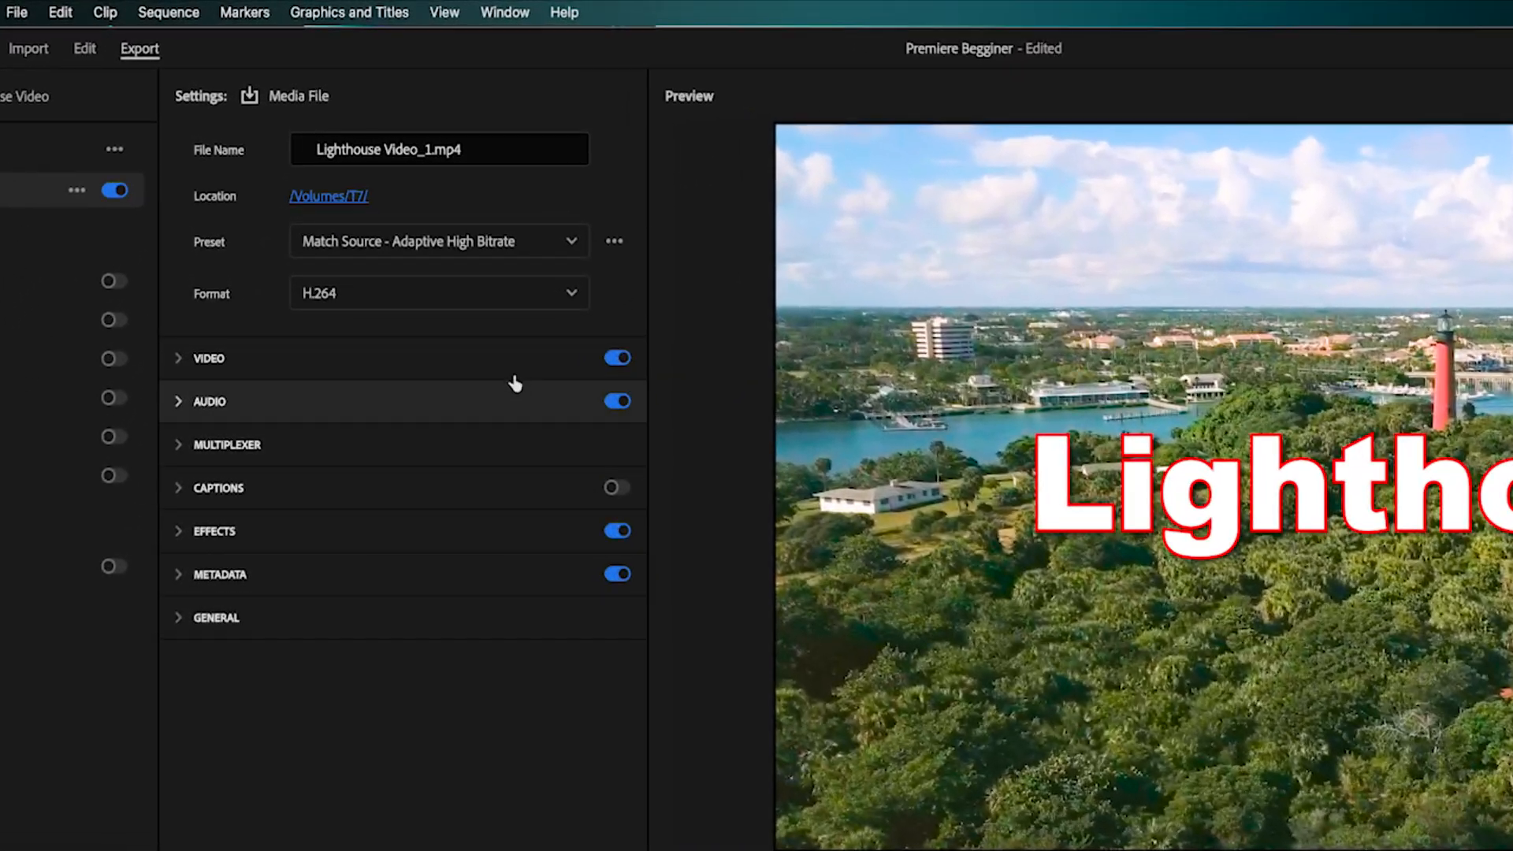
Step: Set the export format to H.264 and use the Match Source - Adaptive High Bitrate preset
click(502, 270)
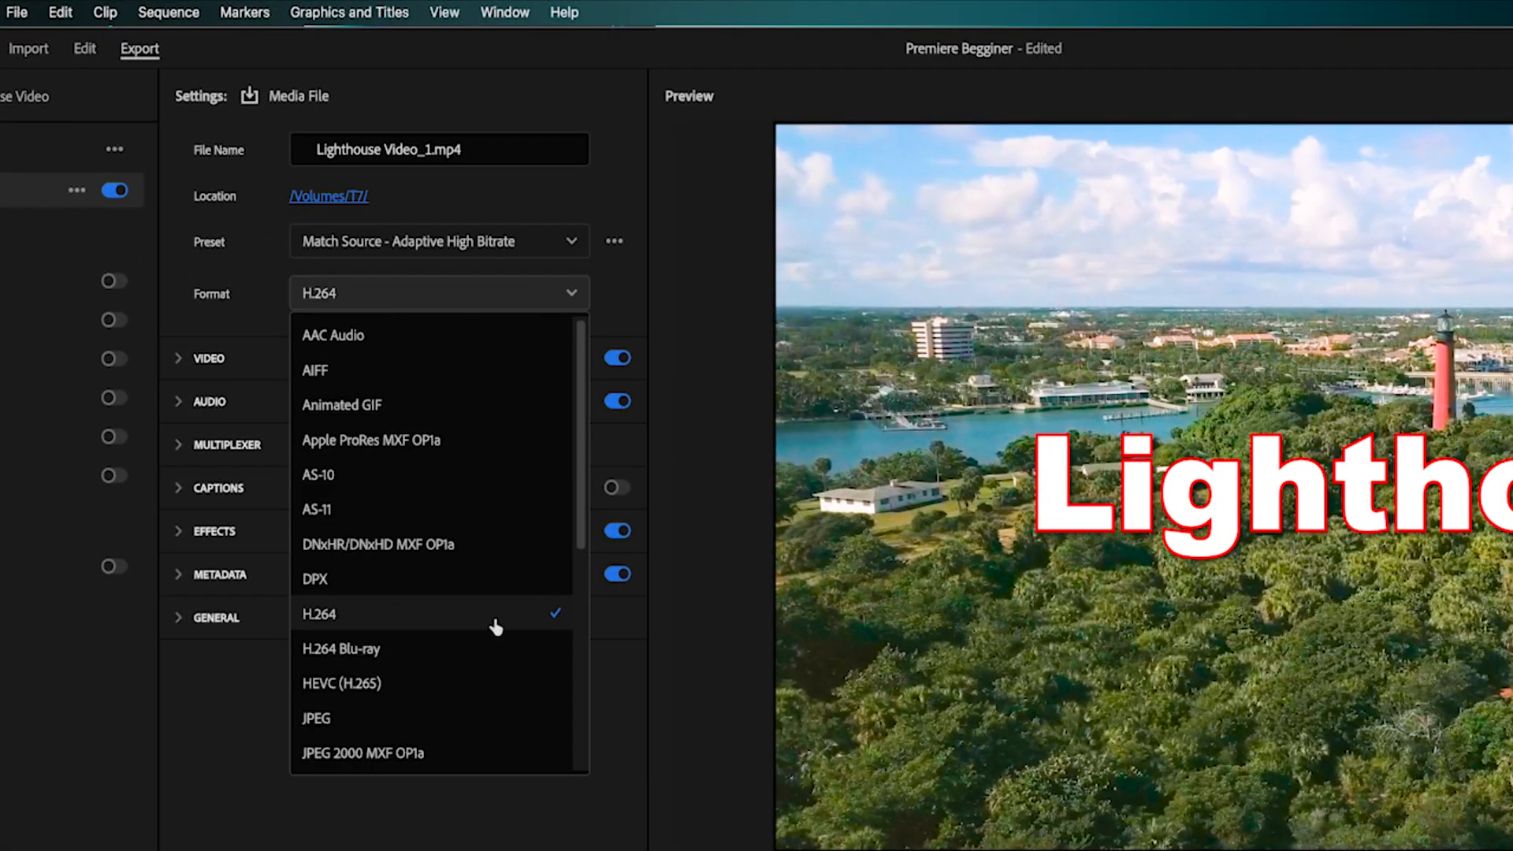
mouse_move(581, 500)
mouse_down()
mouse_move(587, 665)
mouse_move(574, 490)
mouse_up()
click(432, 614)
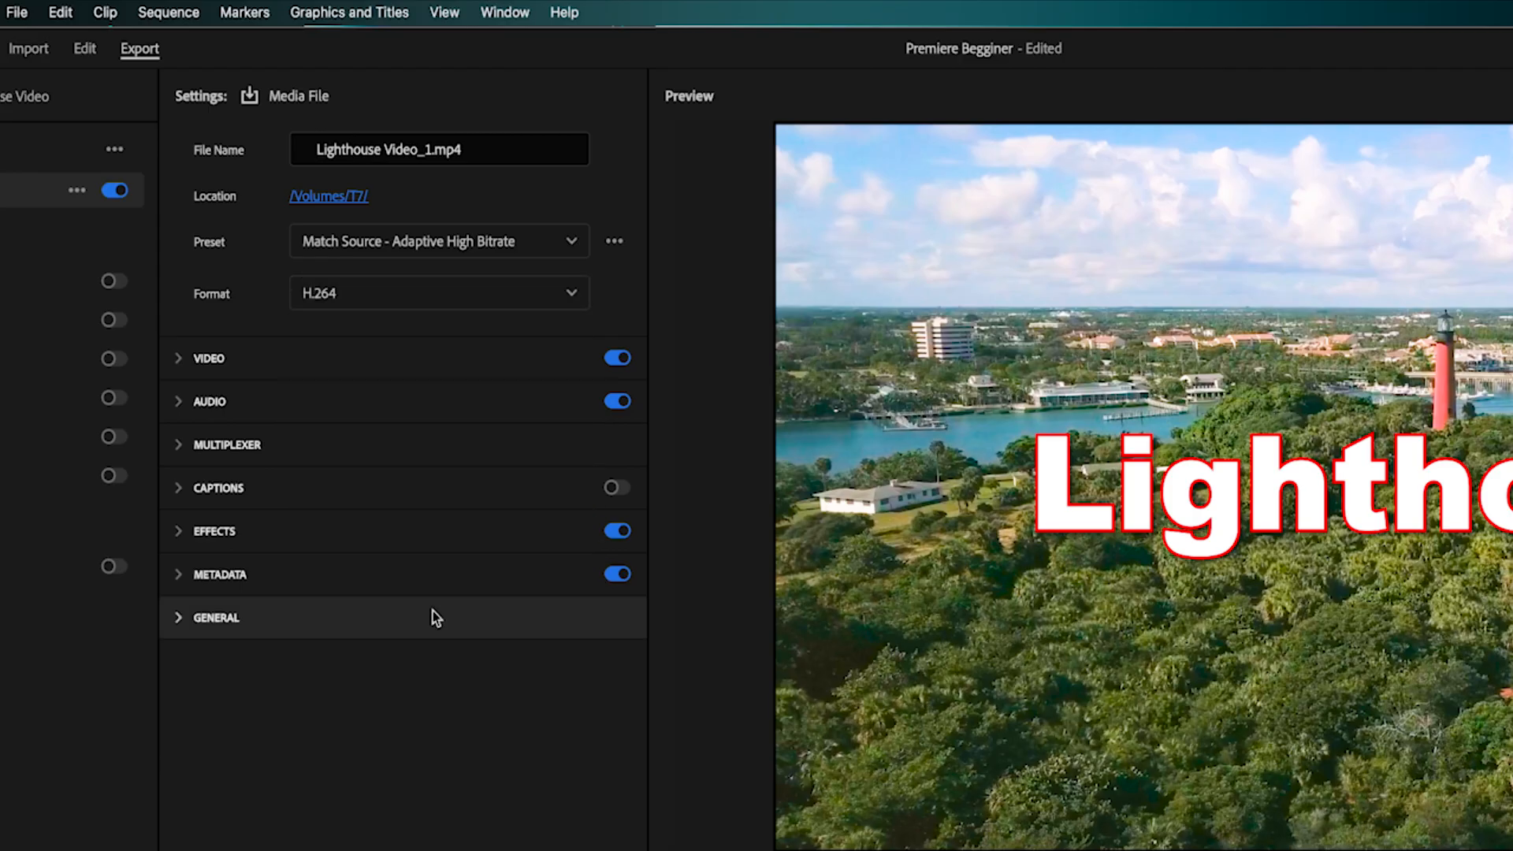
click(542, 245)
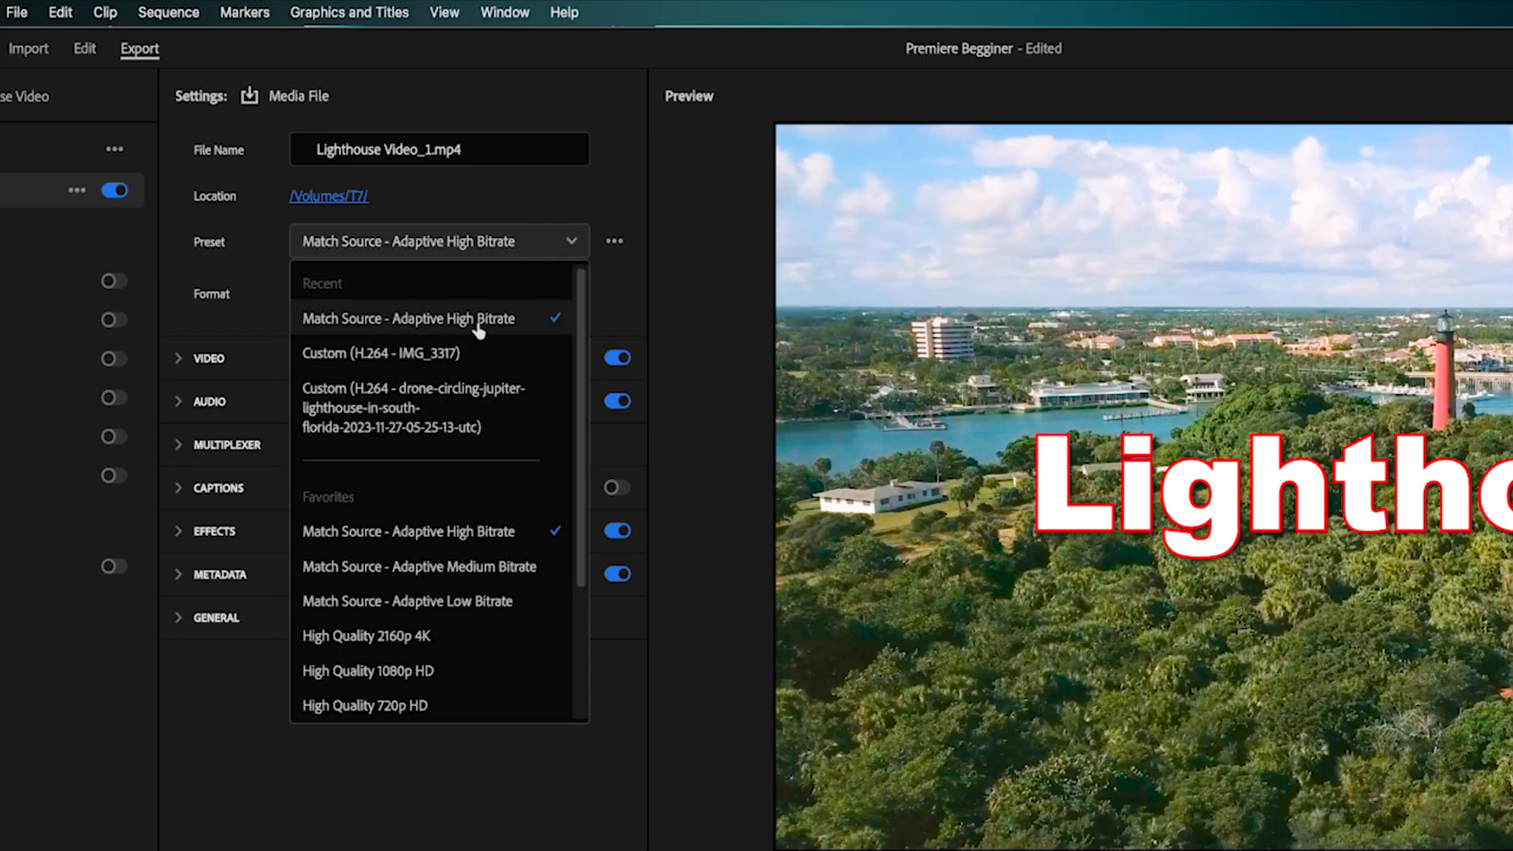
scroll(490, 512, down, 3)
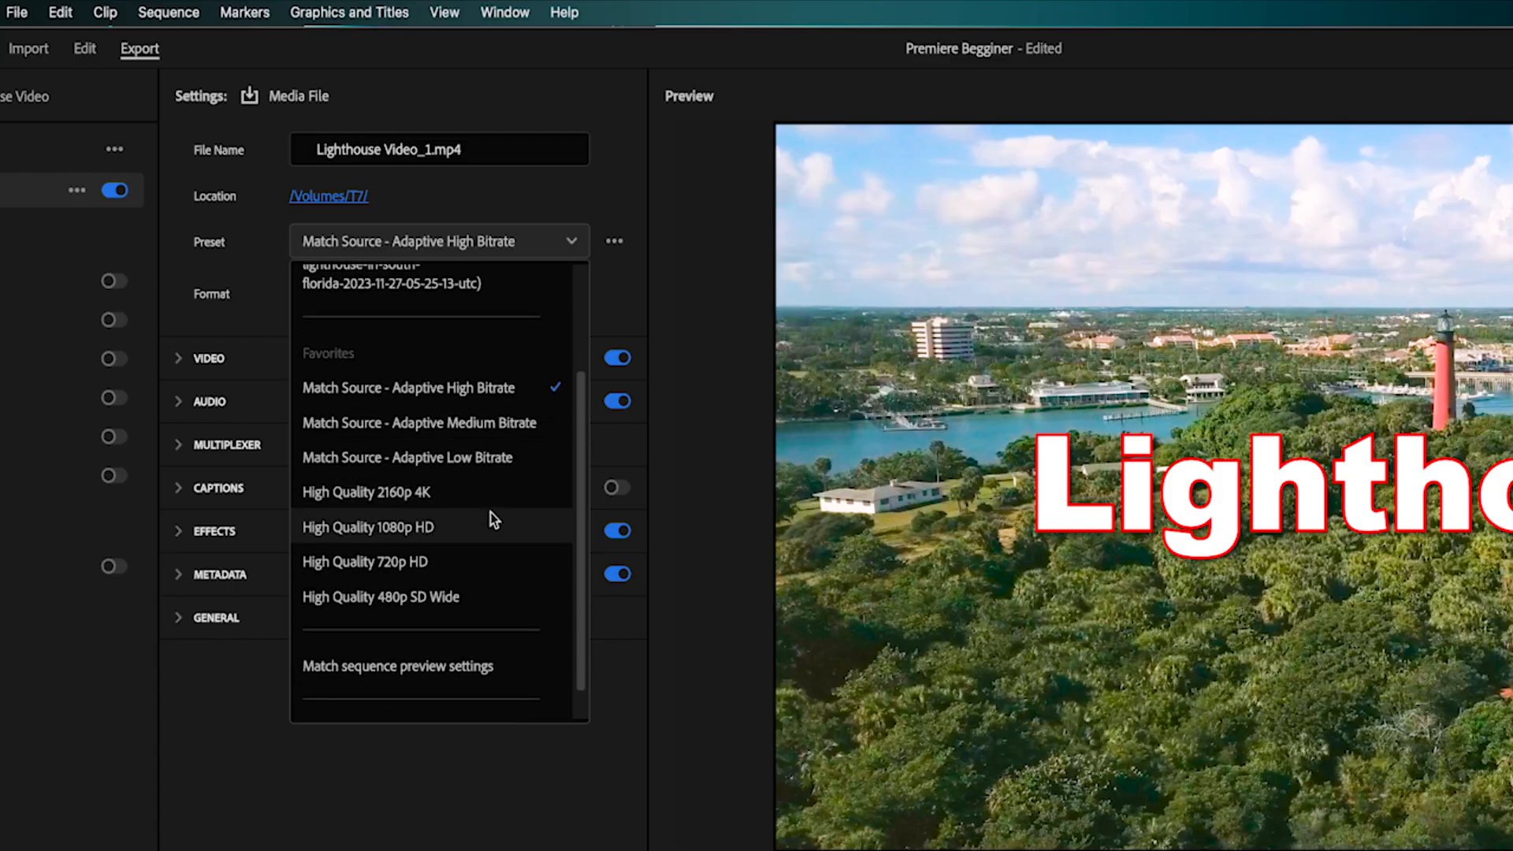
scroll(492, 516, up, 3)
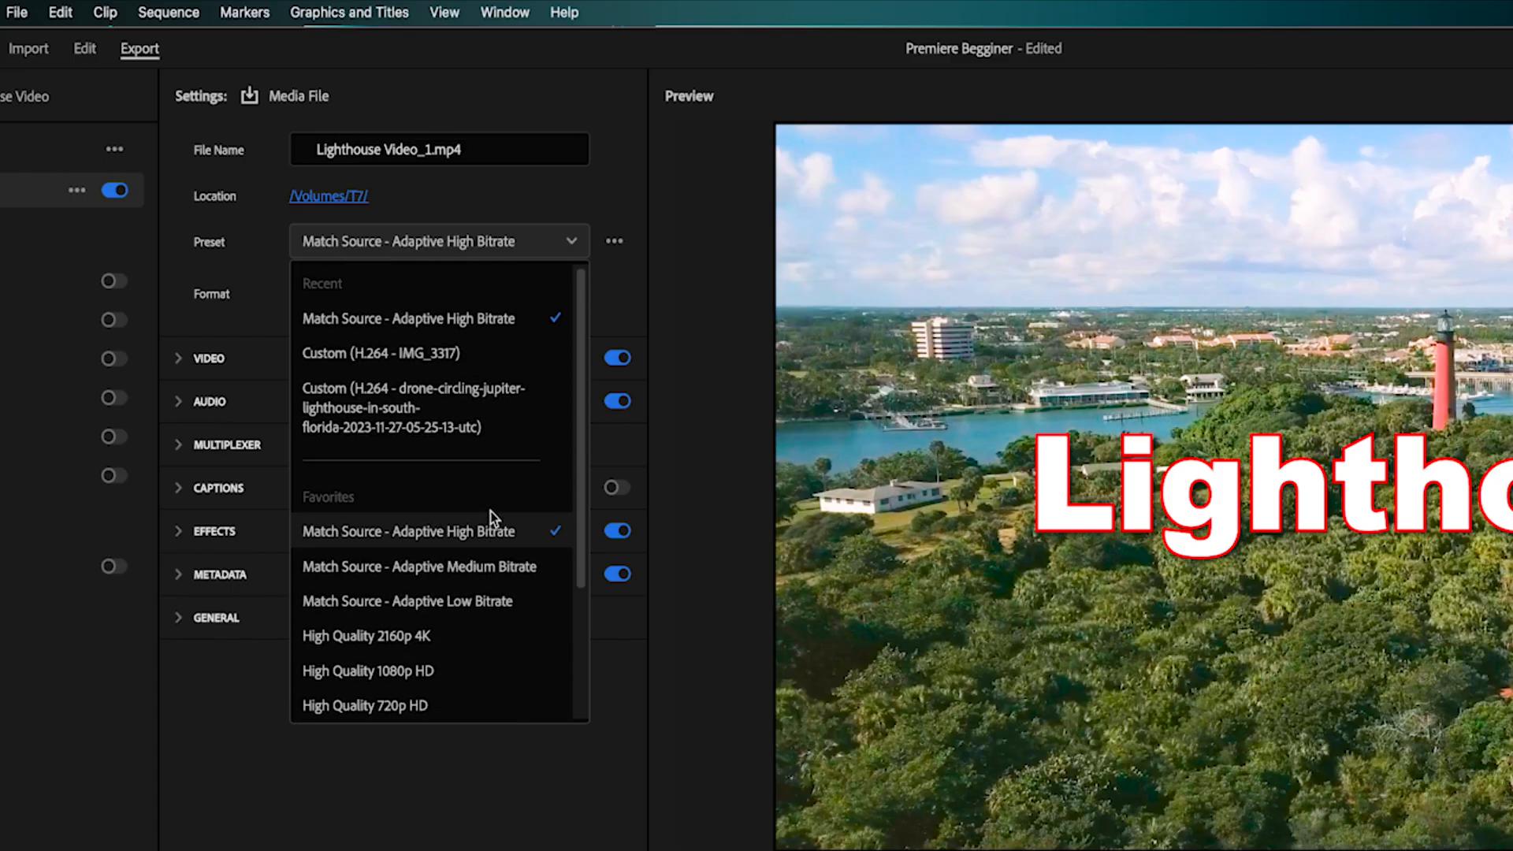
click(429, 240)
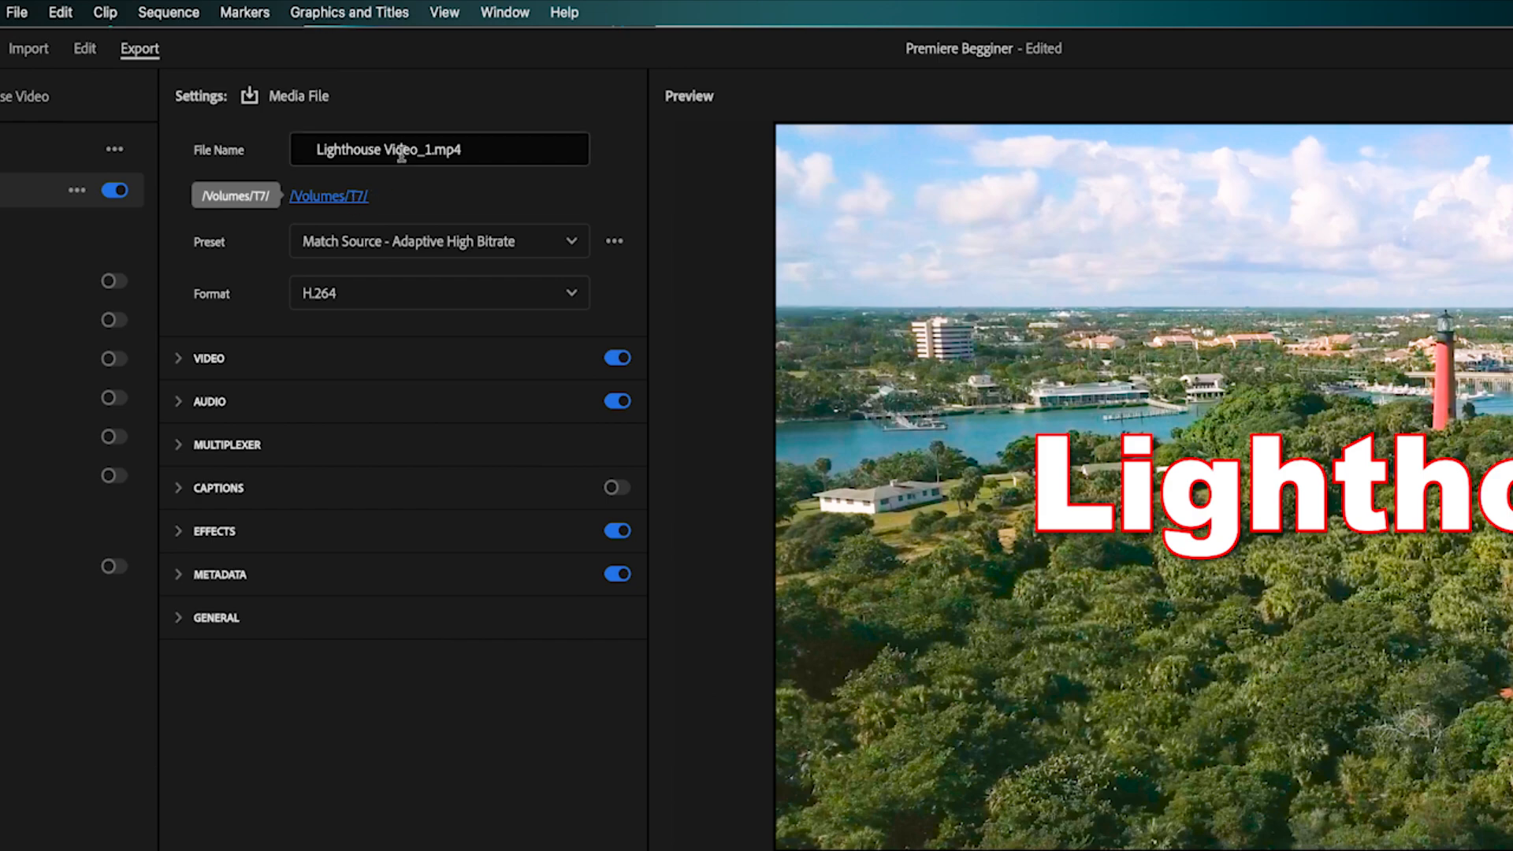
Step: Name the export file Finished and export the Lighthouse Video sequence
click(429, 149)
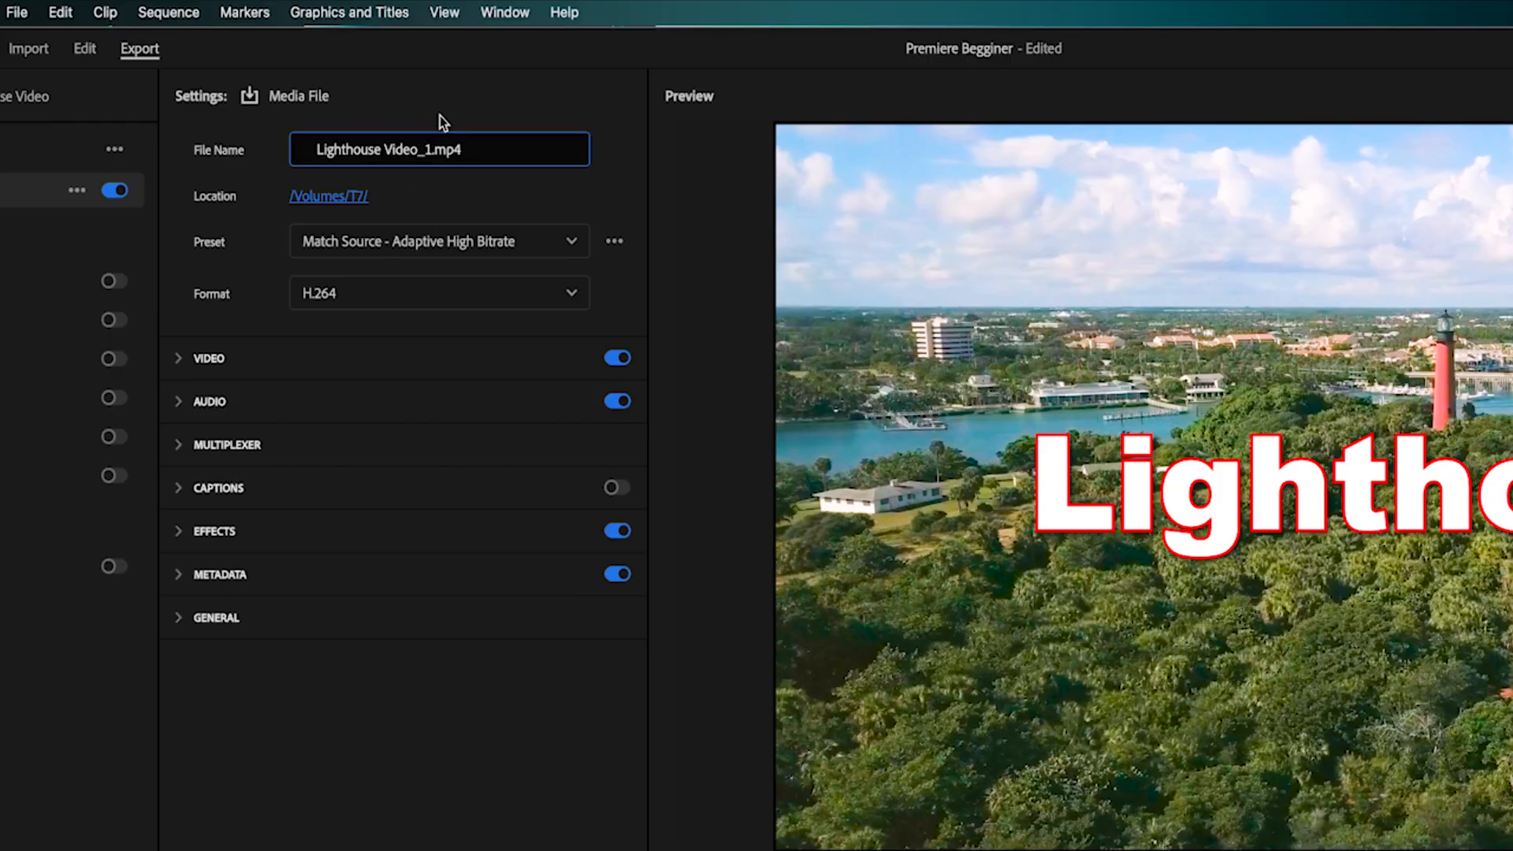
key(BackSpace)
text(Finished.)
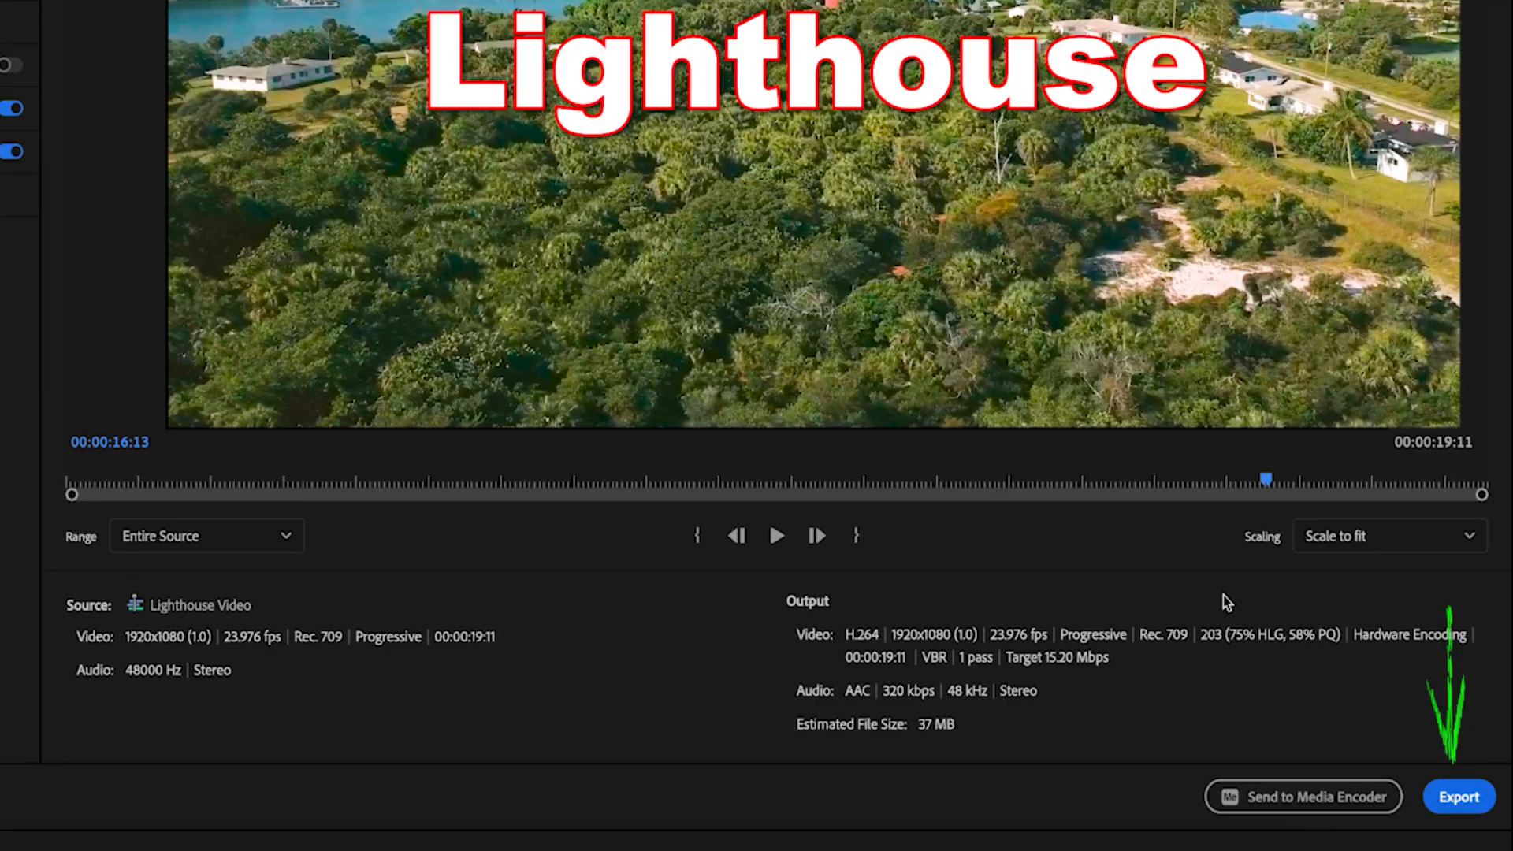
click(1461, 798)
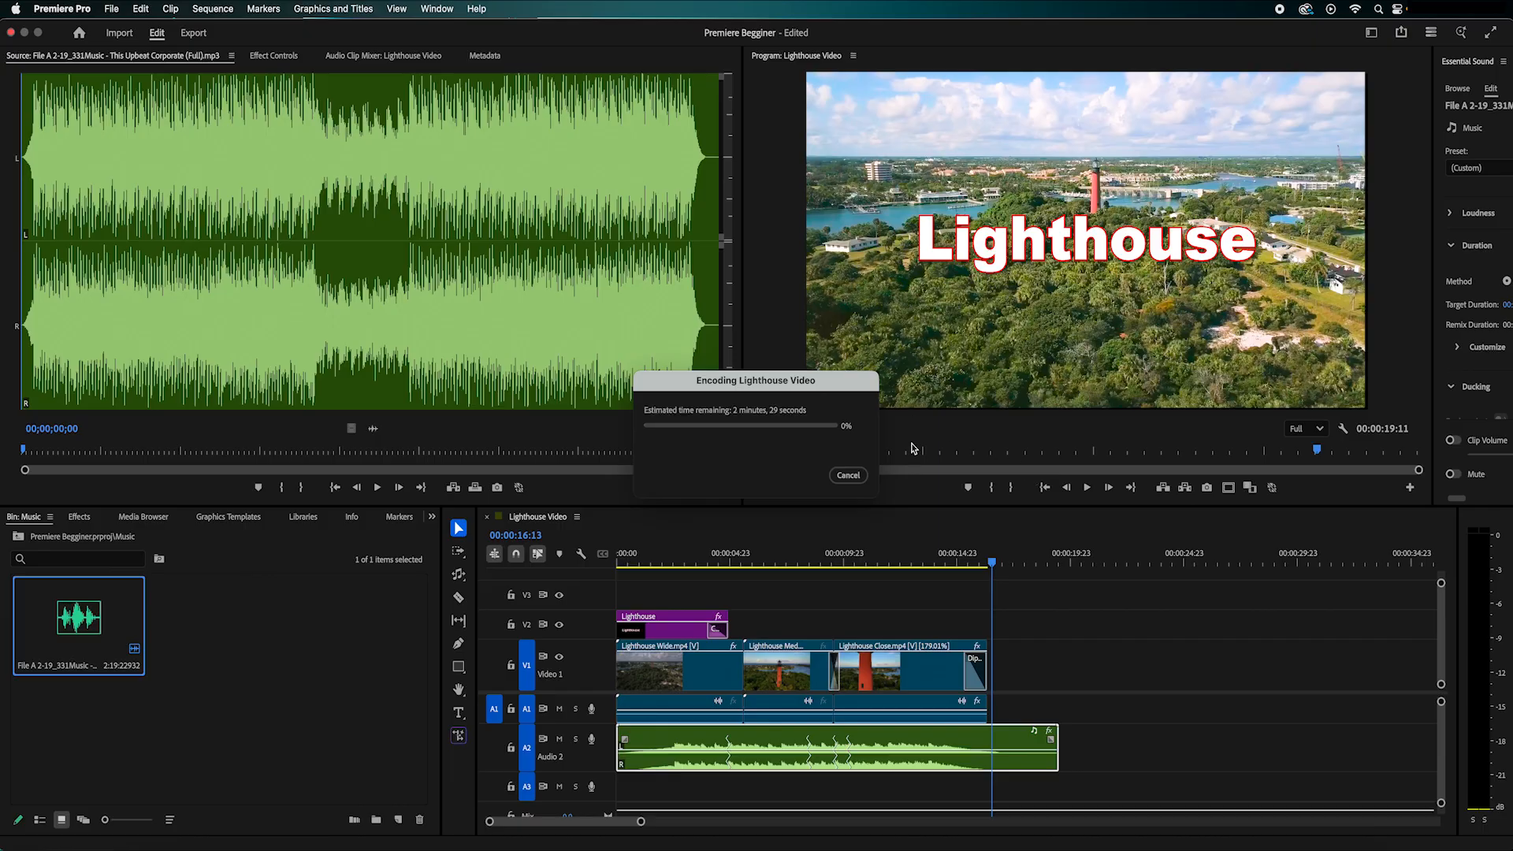